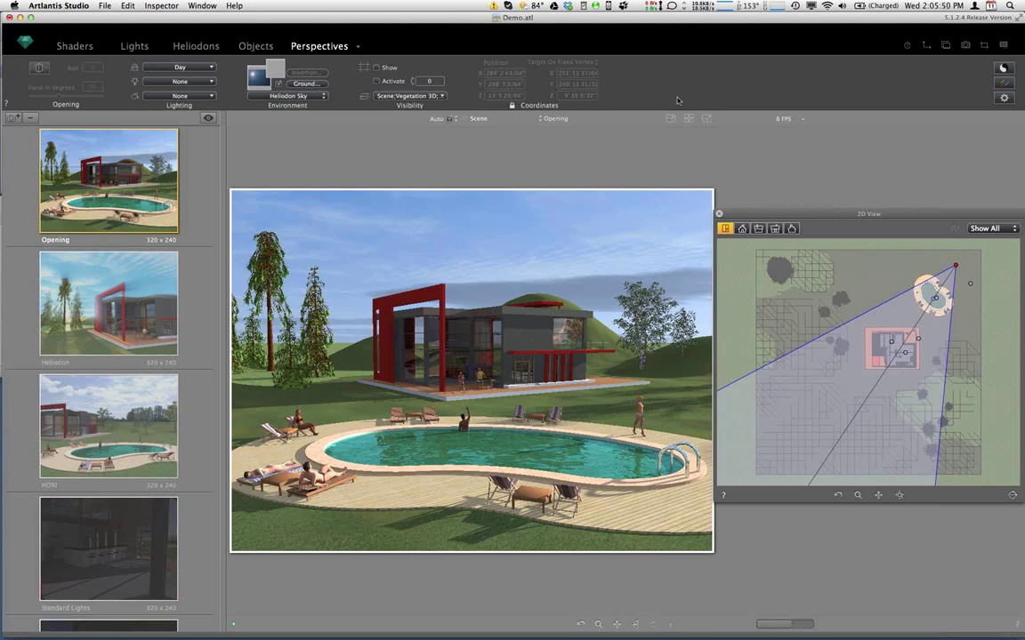
# Open the heliodon settings.
pyautogui.click(163, 7)
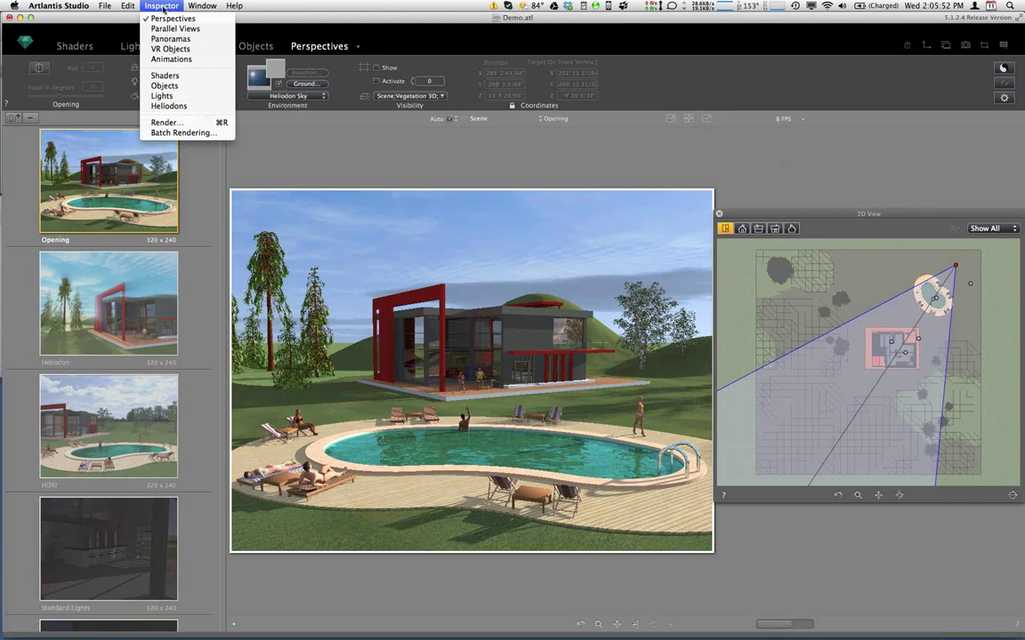
pyautogui.click(174, 106)
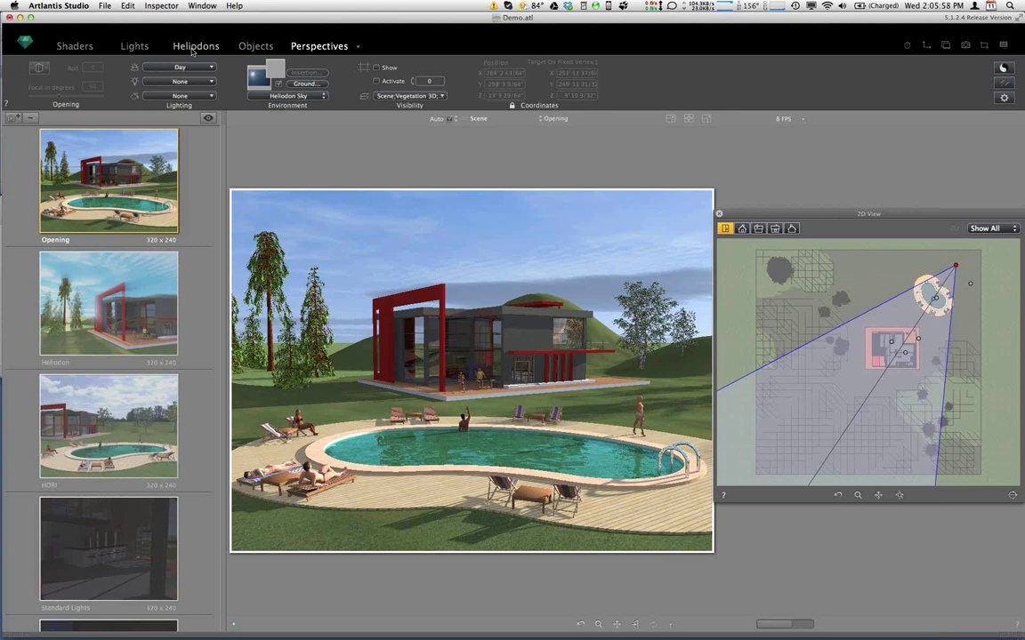
pyautogui.click(192, 49)
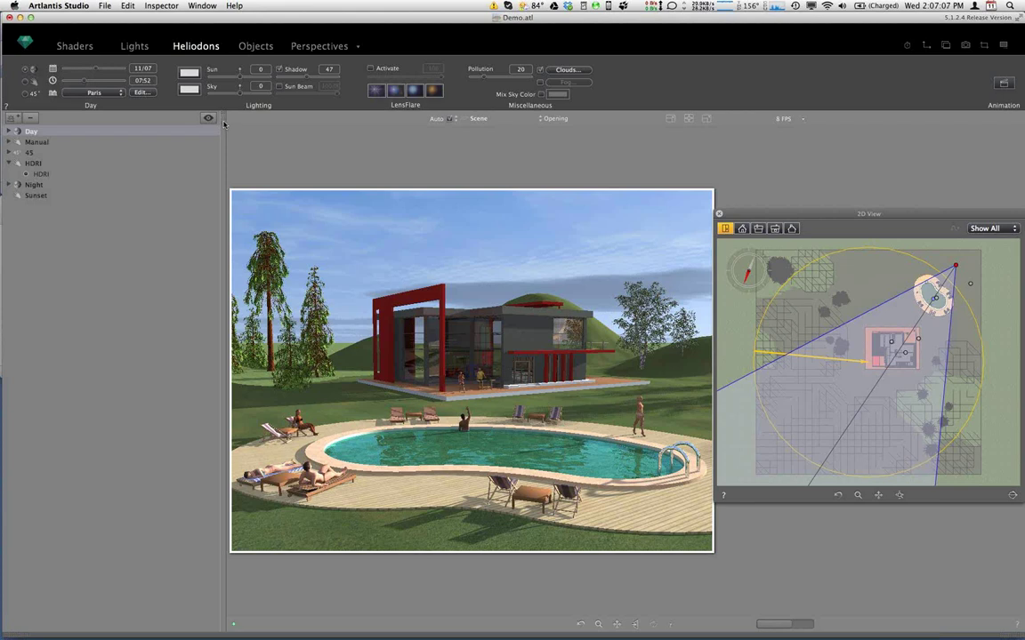
# Collapse the heliodon list to widen the preview, and restore the list.
pyautogui.click(223, 124)
pyautogui.moveTo(223, 125); pyautogui.dragTo(5, 123)
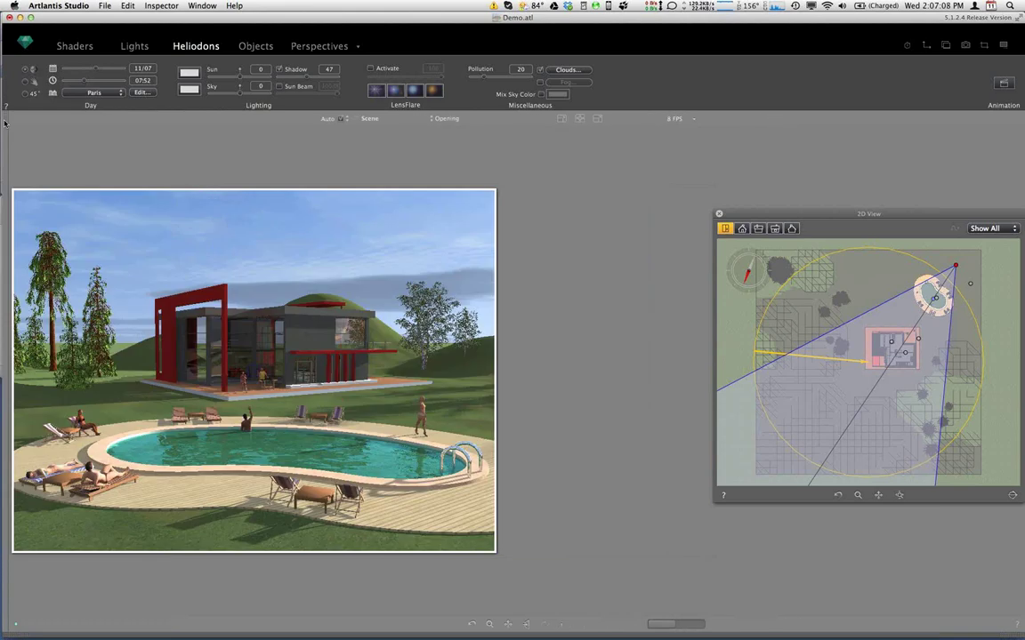
pyautogui.click(4, 123)
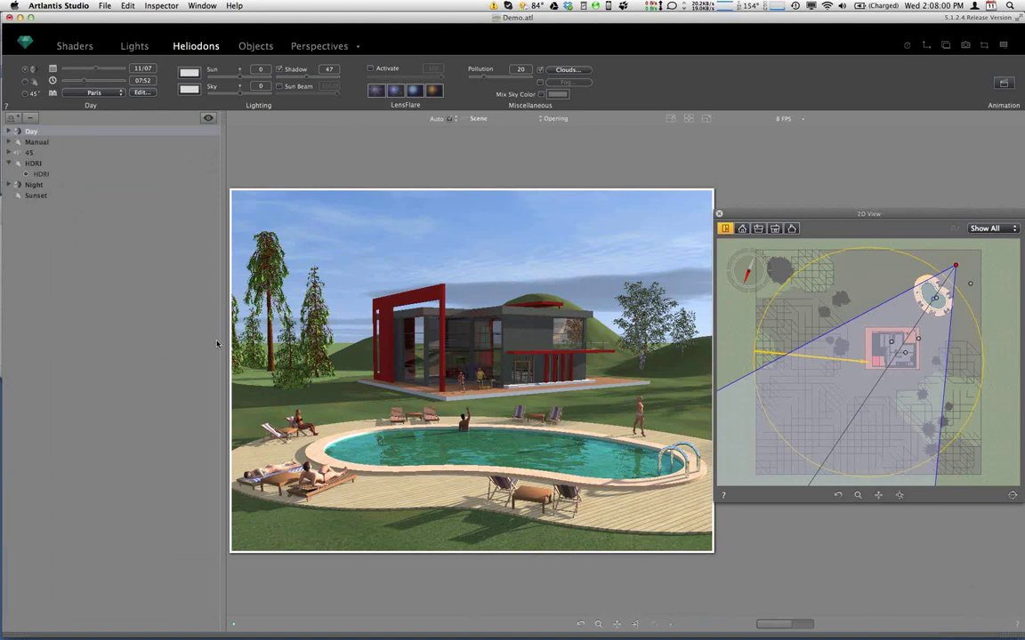
# Expand the Day, Manual, 45 and Night heliodons to examine their assigned views, and collapse all heliodons except Day.
pyautogui.click(9, 132)
pyautogui.click(10, 153)
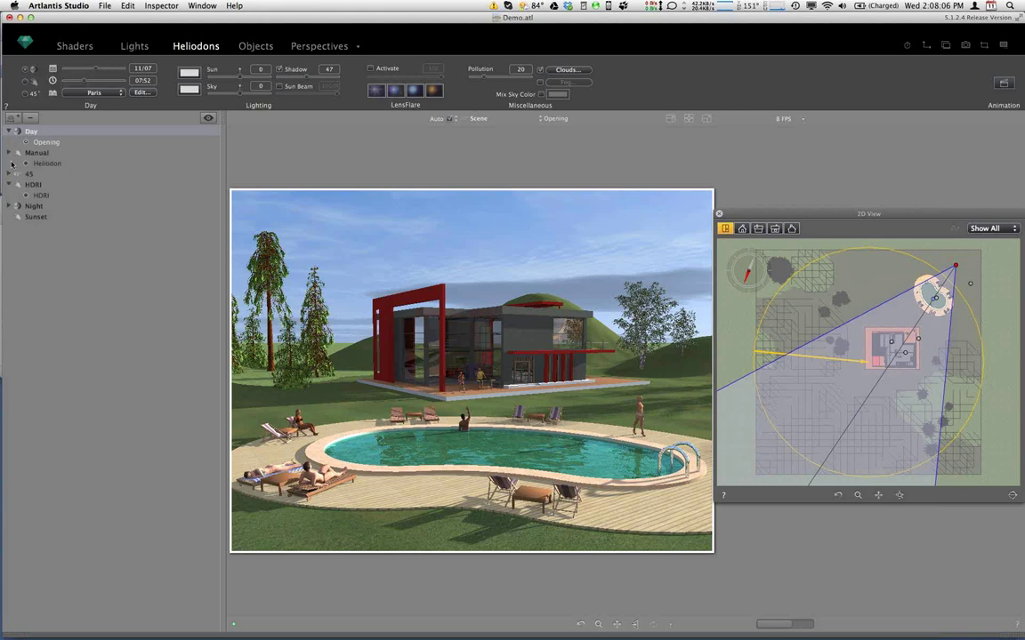
pyautogui.click(9, 174)
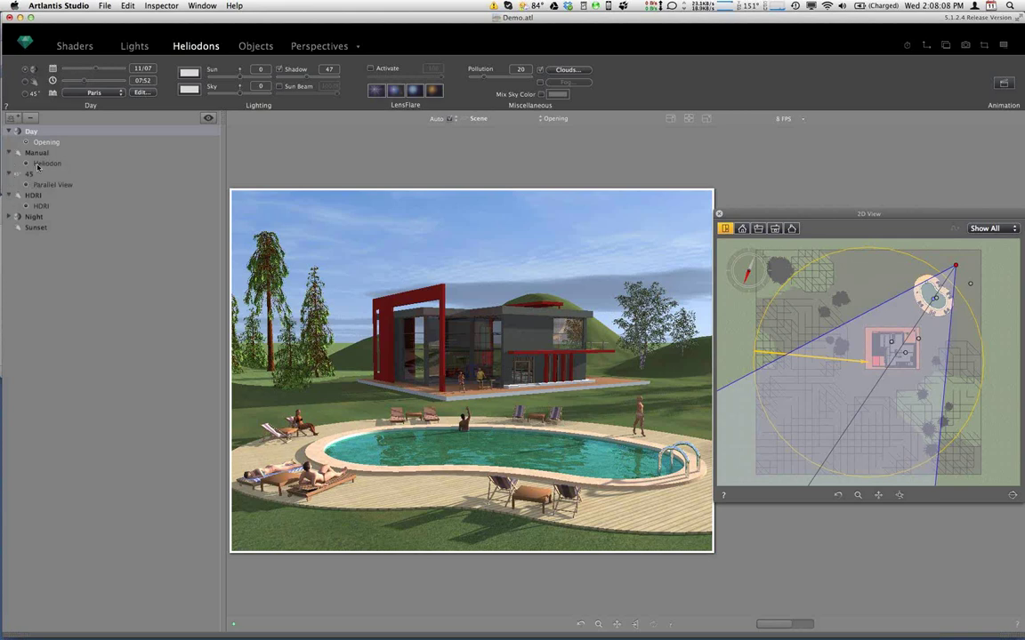
pyautogui.click(8, 216)
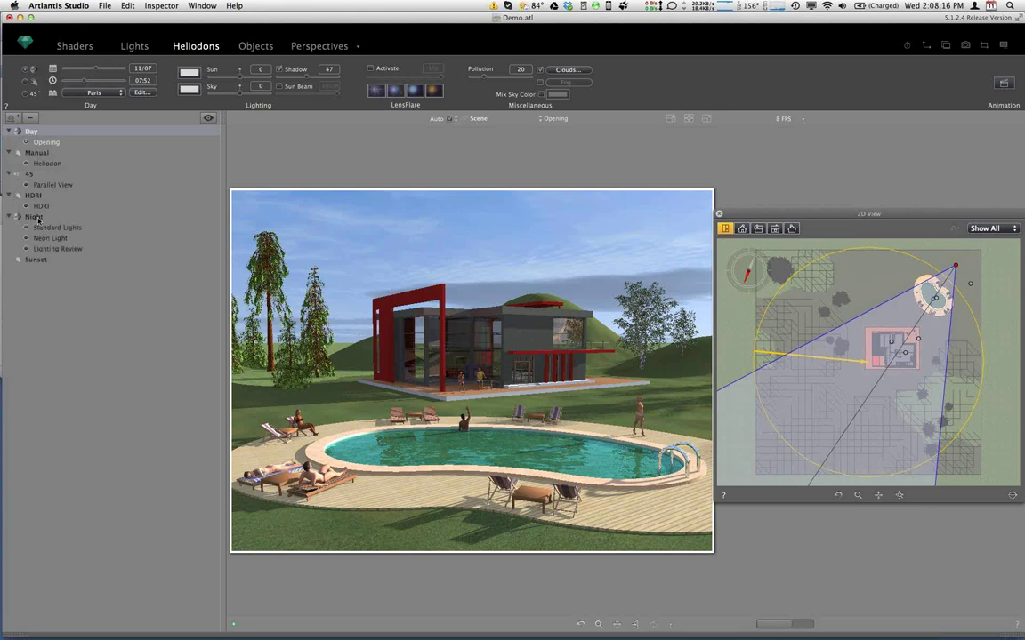
pyautogui.click(9, 216)
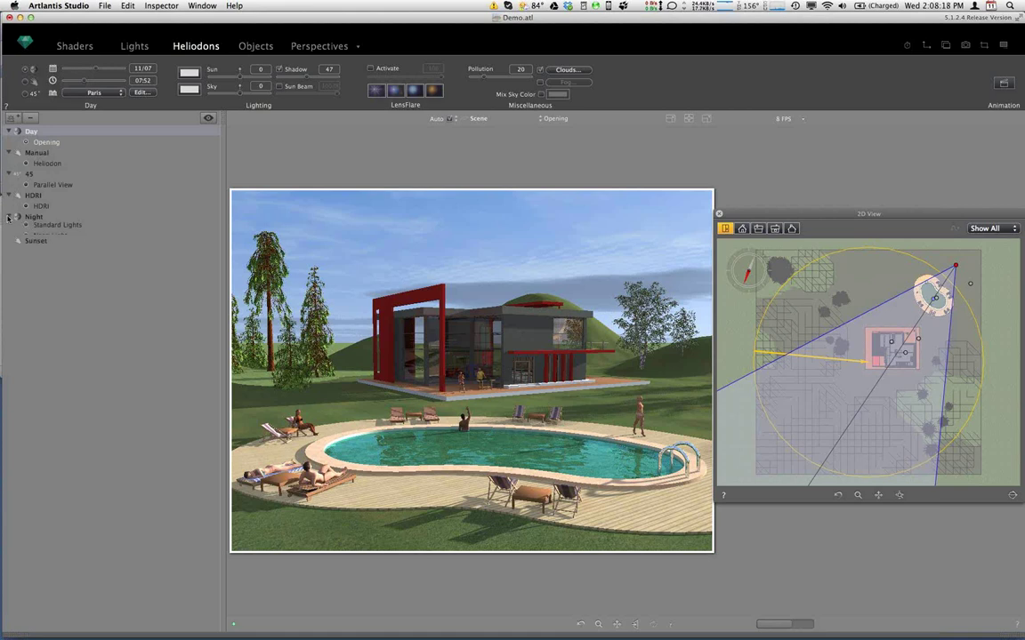
pyautogui.click(8, 174)
pyautogui.click(8, 184)
pyautogui.click(10, 153)
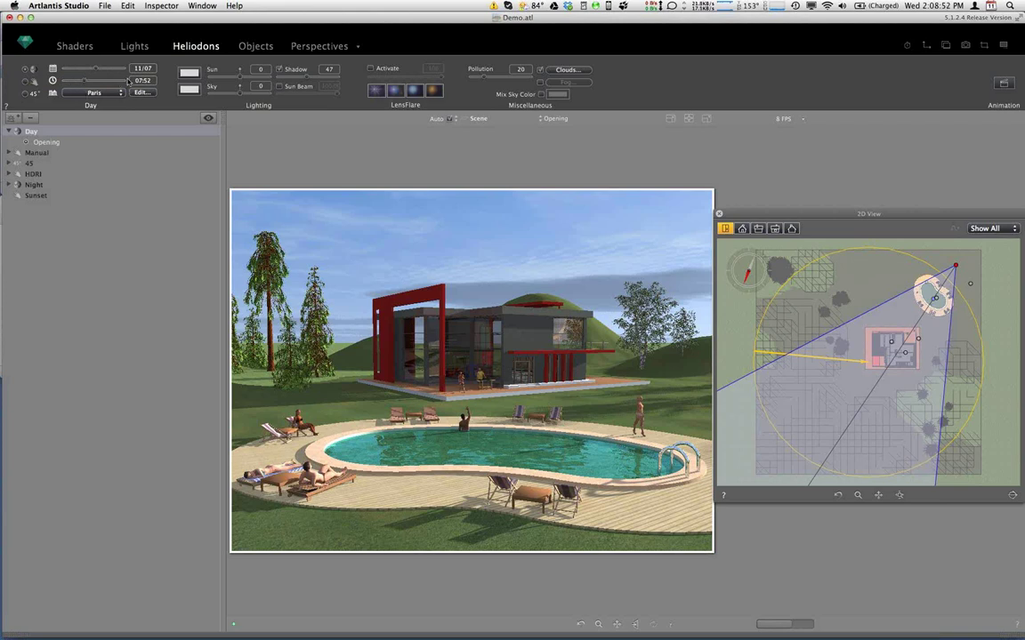
# Set the Day heliodon's date to 14/08 and its time to 11:13.
pyautogui.moveTo(97, 71)
pyautogui.mouseDown()
pyautogui.moveTo(88, 73)
pyautogui.moveTo(100, 75)
pyautogui.mouseUp()
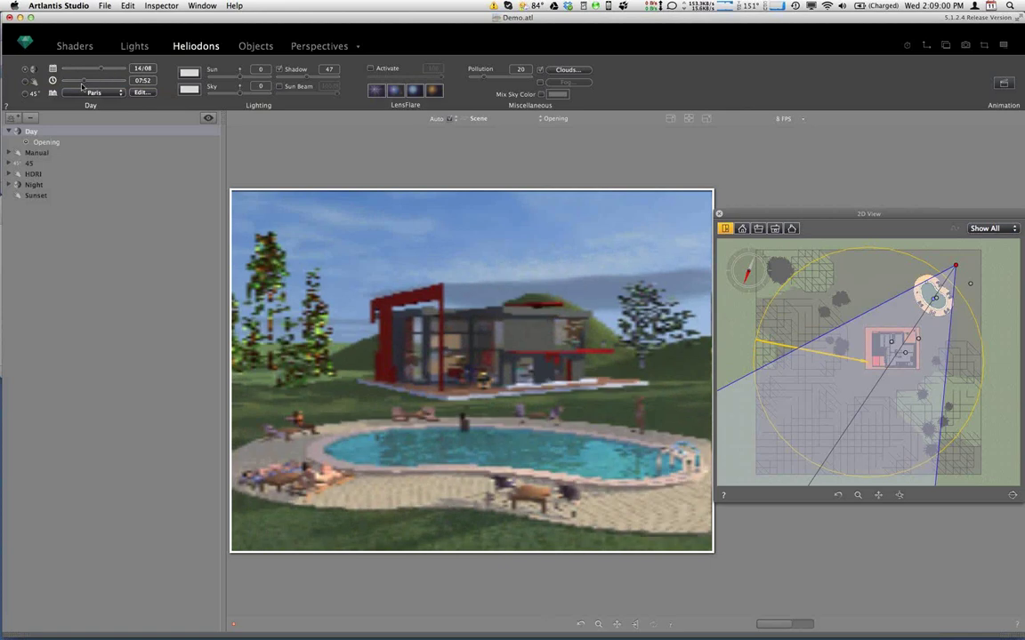
pyautogui.moveTo(85, 82); pyautogui.dragTo(81, 81)
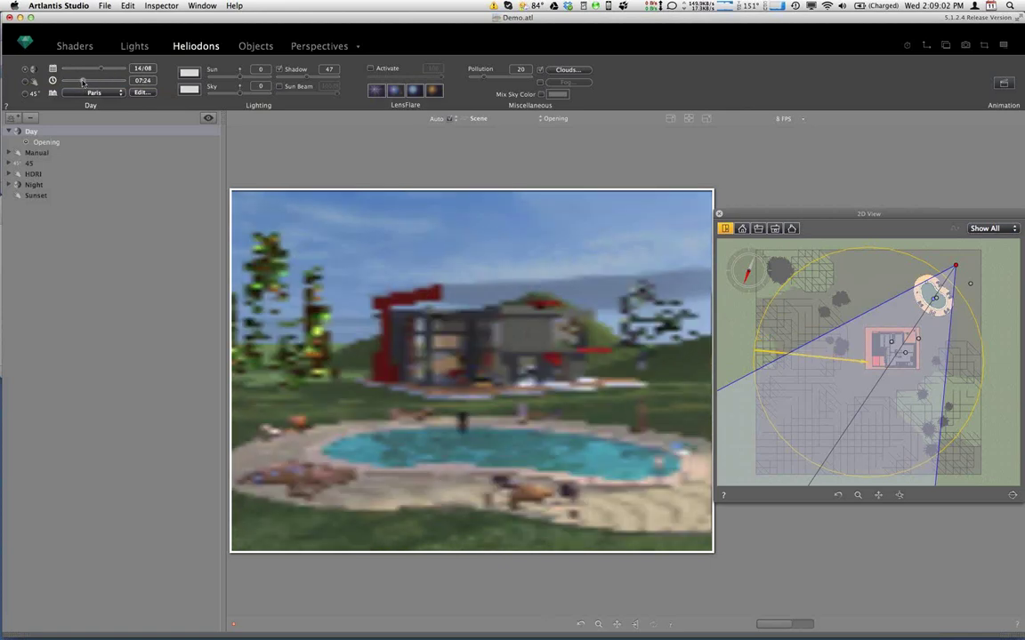
pyautogui.moveTo(83, 82); pyautogui.dragTo(103, 88)
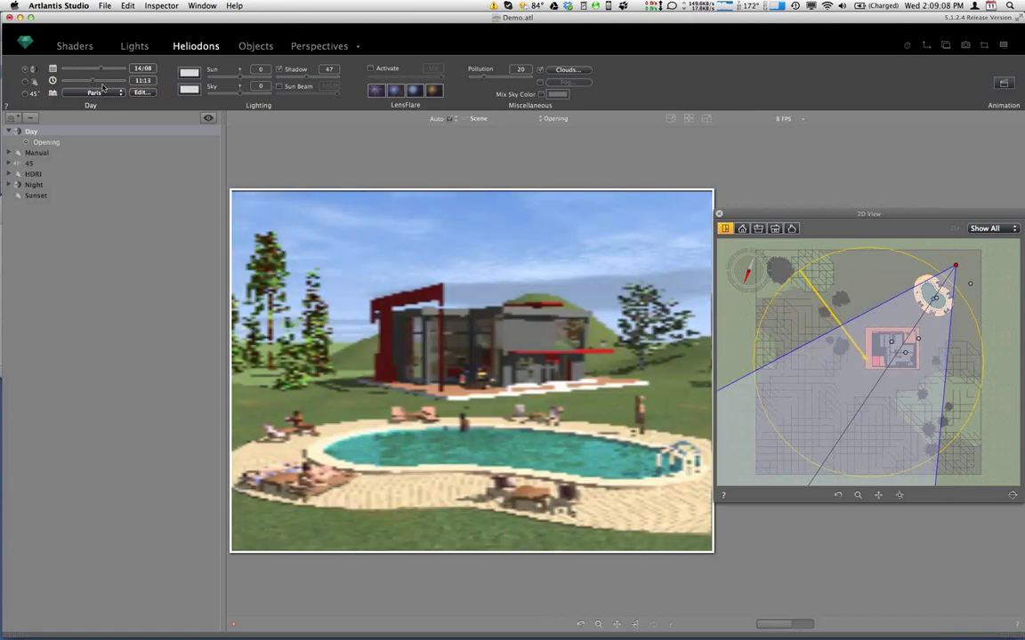
pyautogui.click(139, 80)
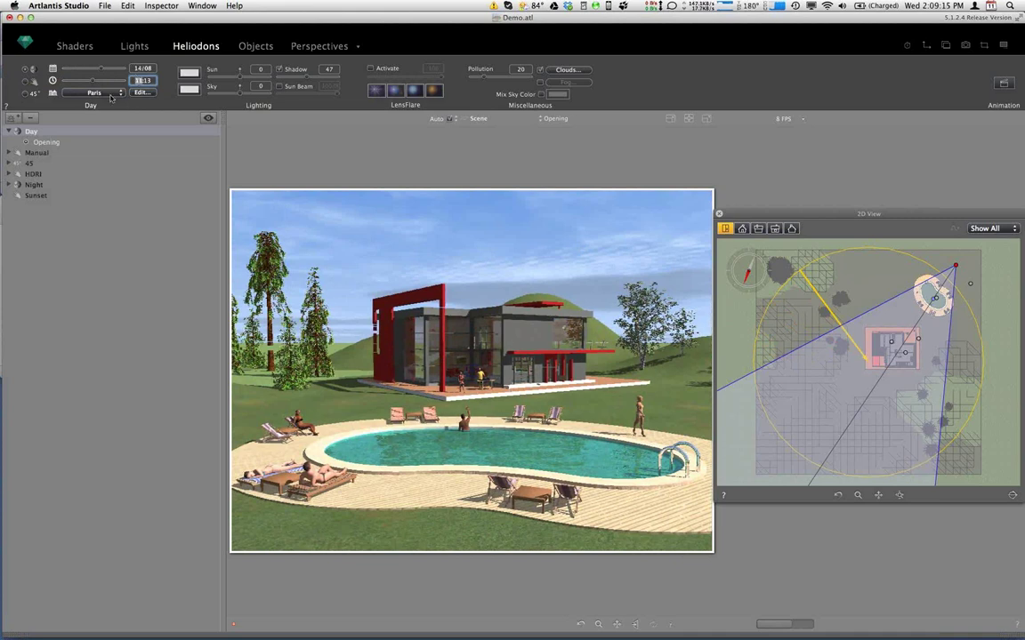
# Browse the cities available for the Day heliodon's location and dismiss the list without choosing another.
pyautogui.click(111, 92)
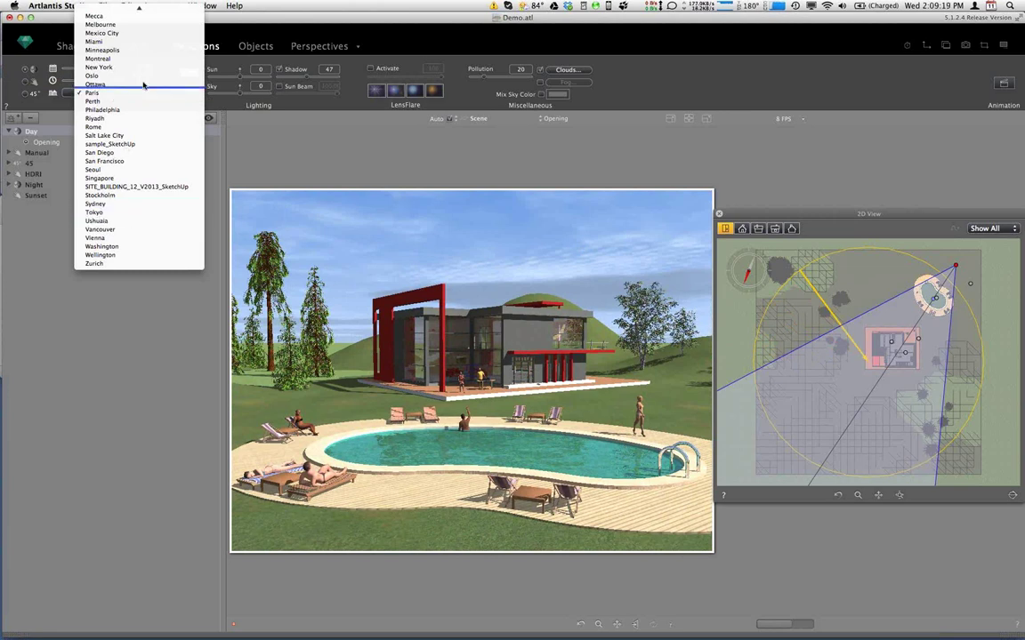
pyautogui.moveTo(163, 13)
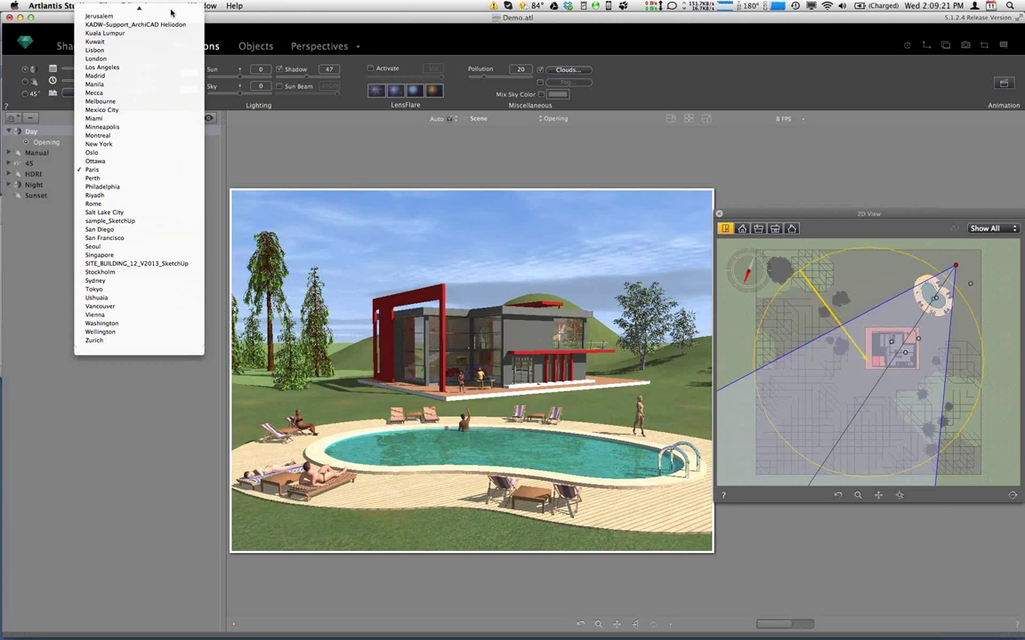
pyautogui.click(42, 231)
# Review the Project Location settings, including the city list and the editable coordinates and time zone, and close them without changes.
pyautogui.click(144, 92)
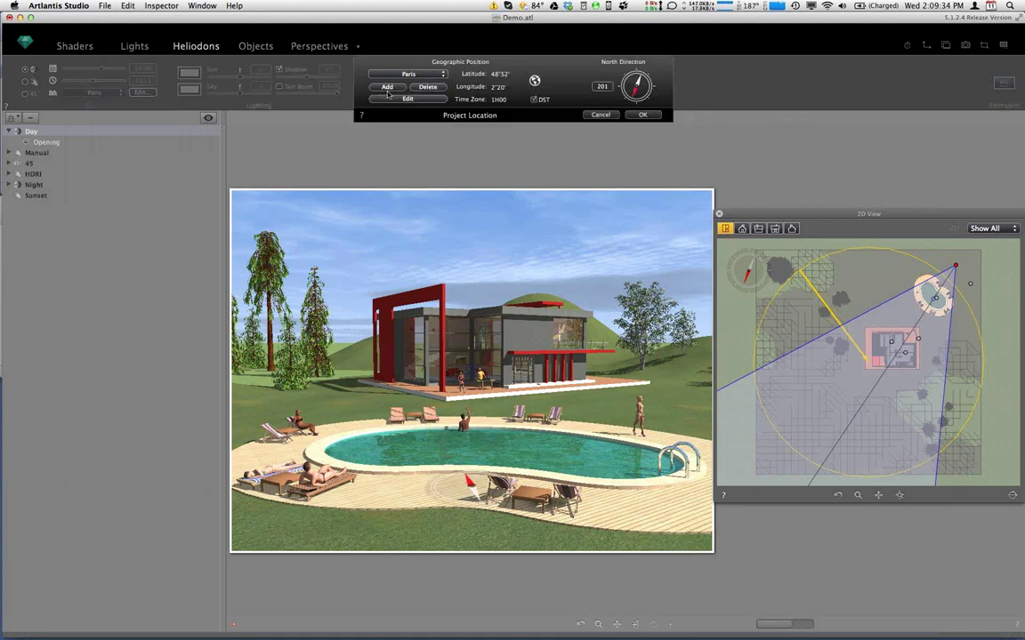
pyautogui.click(429, 74)
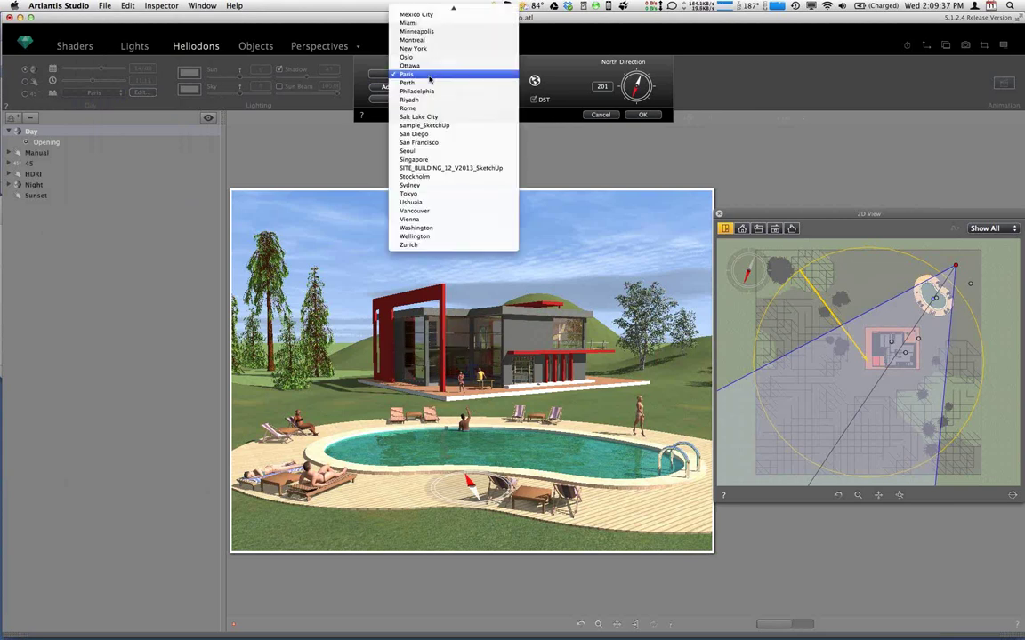
pyautogui.click(422, 73)
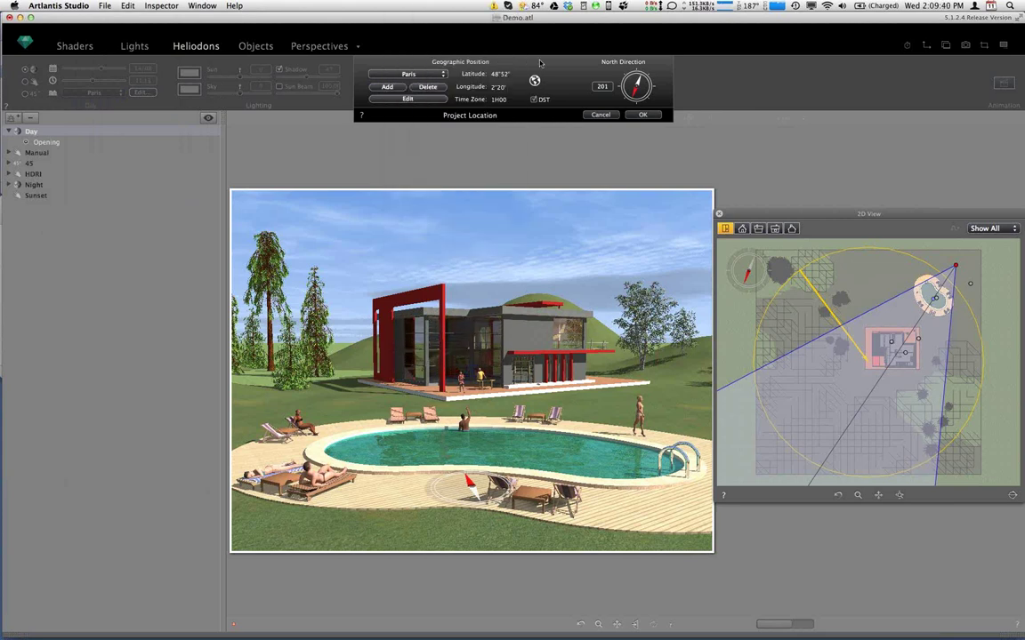
pyautogui.click(408, 99)
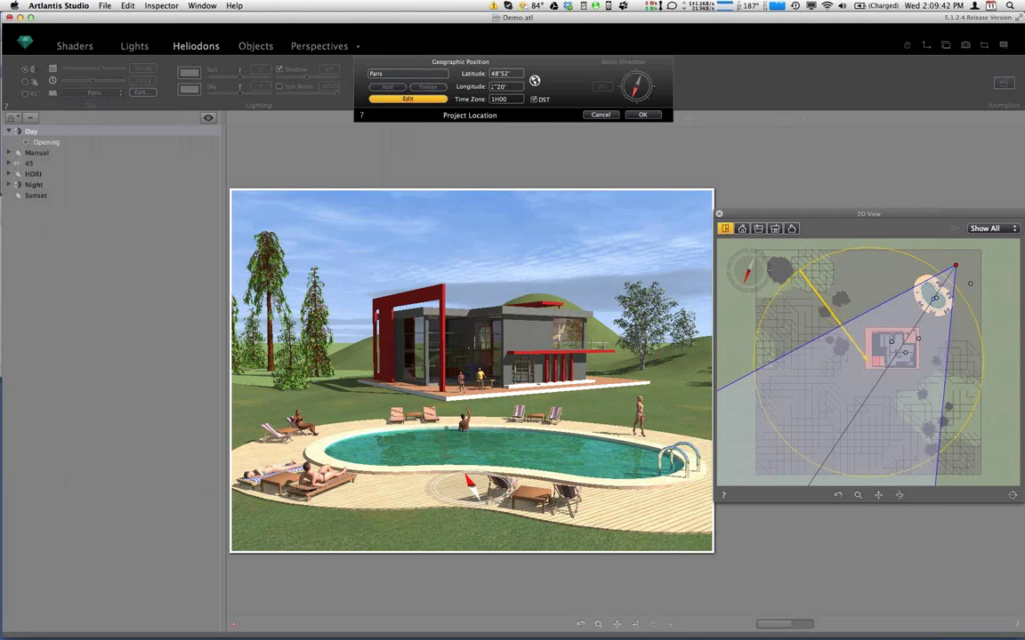
pyautogui.click(596, 115)
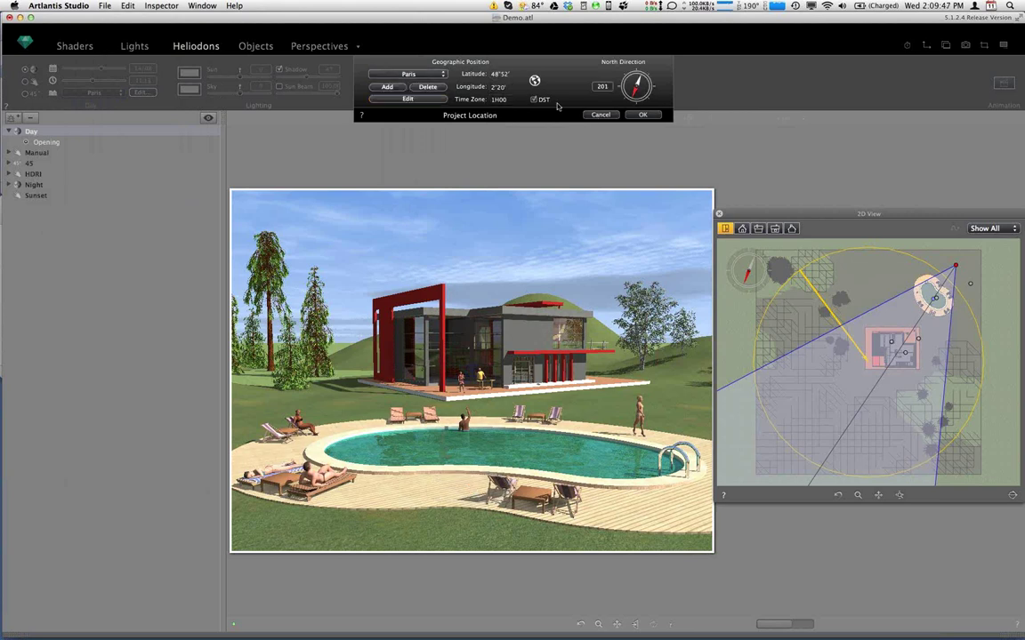
pyautogui.click(598, 115)
pyautogui.click(629, 117)
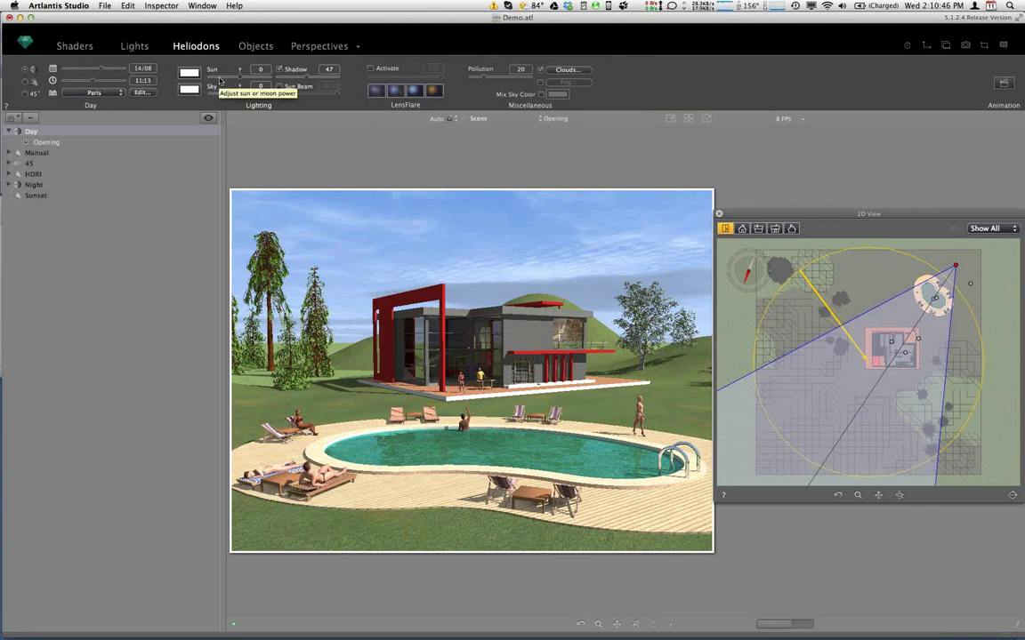
# Turn the Day heliodon's shadows off to compare the preview, and turn them back on.
pyautogui.click(279, 70)
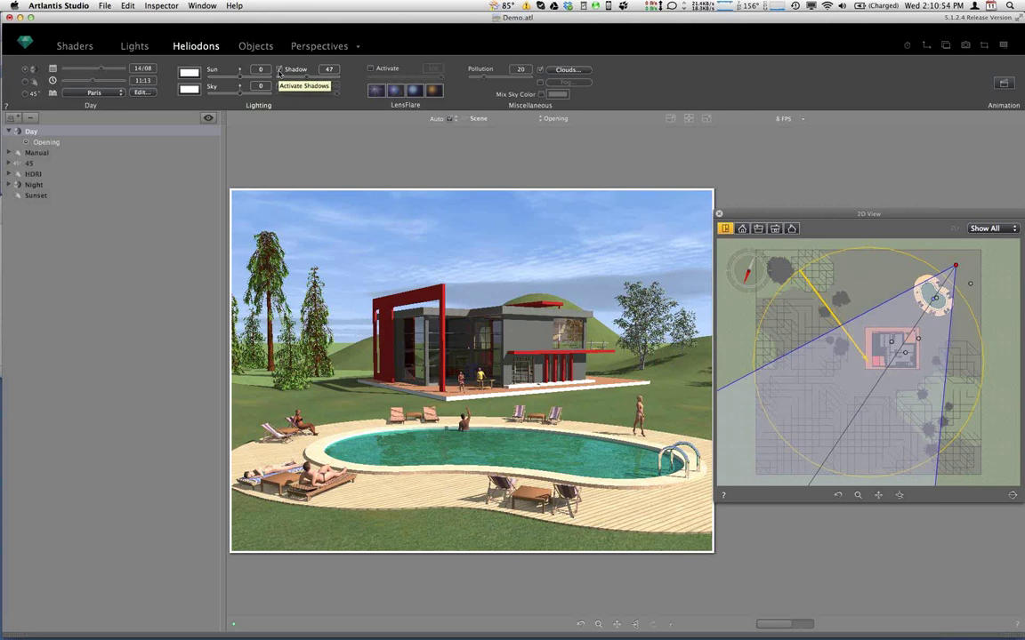
pyautogui.click(280, 70)
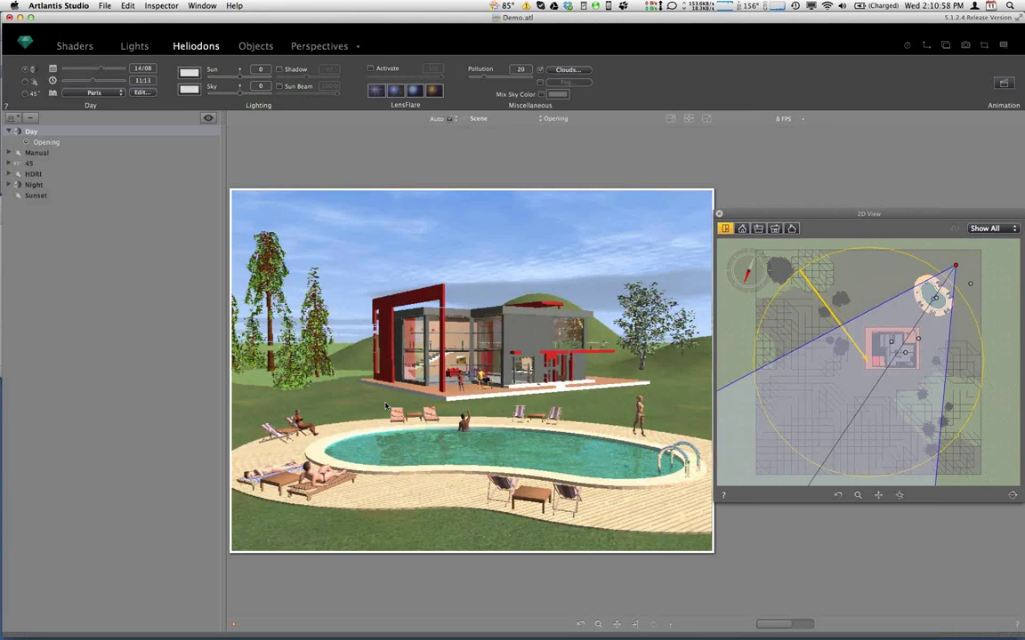
pyautogui.click(280, 69)
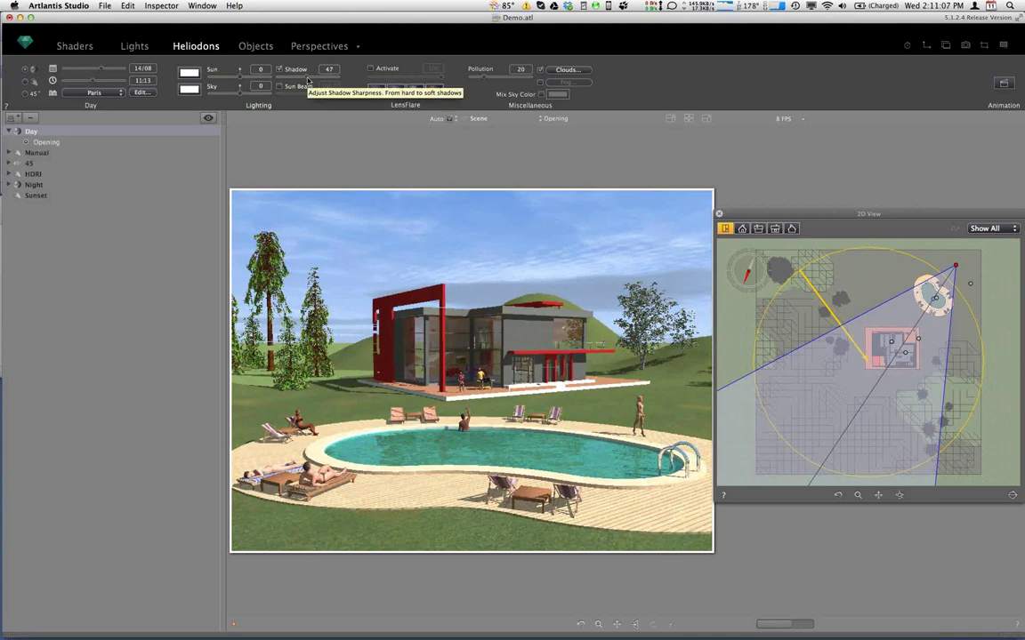
# Try the Day heliodon's shadow softness at 98, and set it to 0.
pyautogui.moveTo(307, 79); pyautogui.dragTo(337, 83)
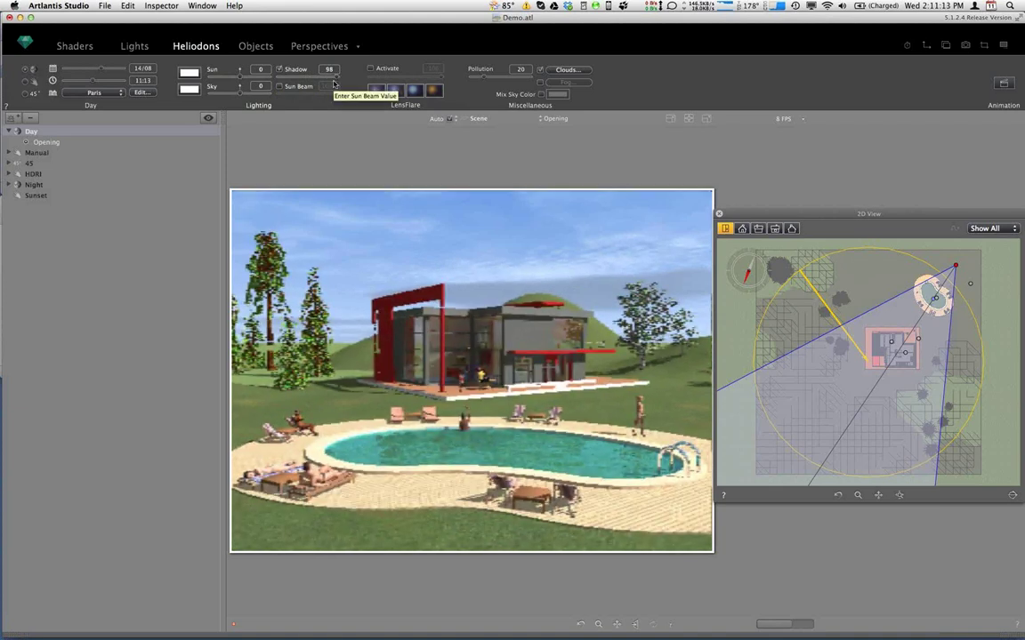
pyautogui.moveTo(333, 82); pyautogui.dragTo(276, 82)
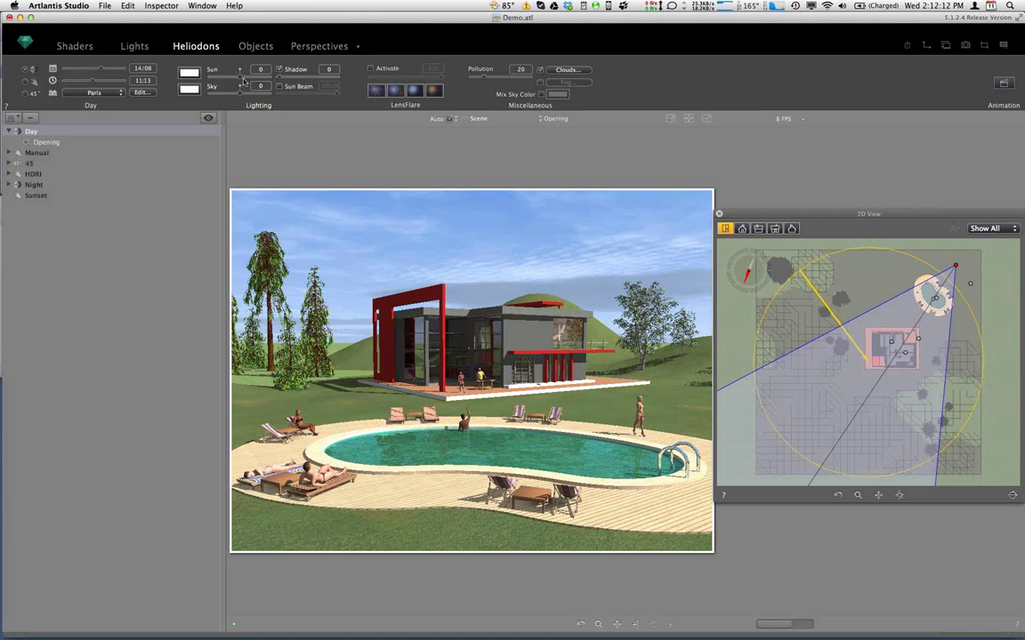
# Try the Day heliodon's sun power at 64, -3 and 51, and reset it to 0.
pyautogui.moveTo(240, 78); pyautogui.dragTo(258, 82)
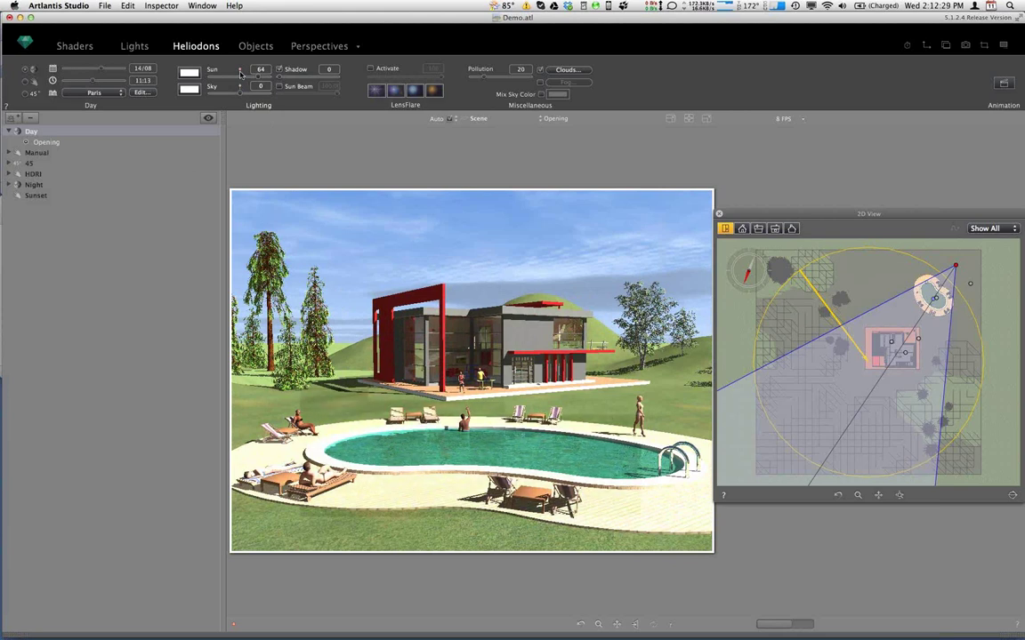
pyautogui.moveTo(257, 80); pyautogui.dragTo(253, 78)
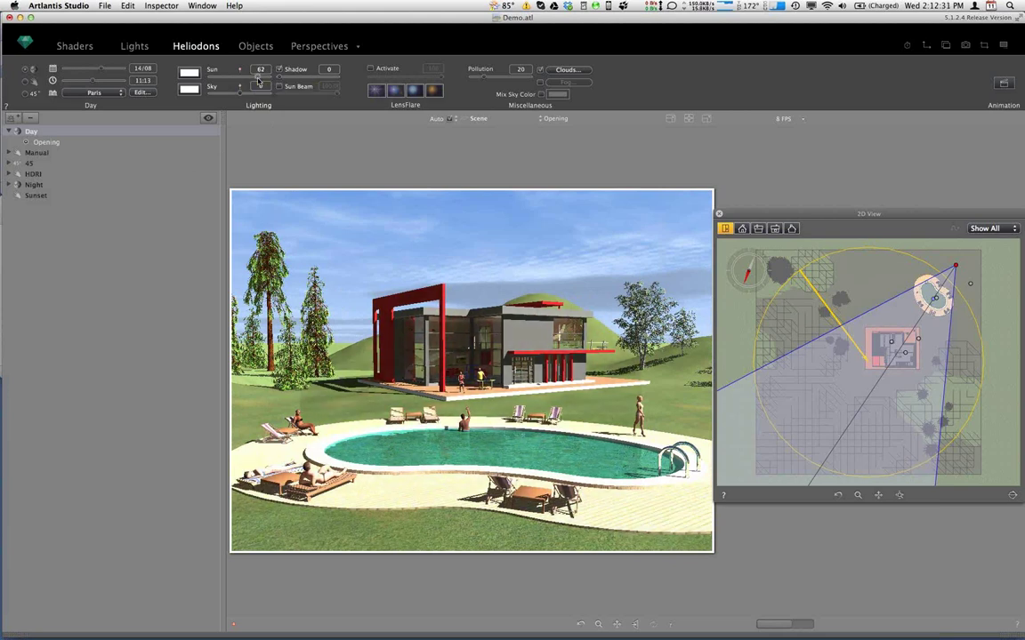
pyautogui.moveTo(254, 78)
pyautogui.mouseDown()
pyautogui.moveTo(223, 80)
pyautogui.moveTo(238, 82)
pyautogui.mouseUp()
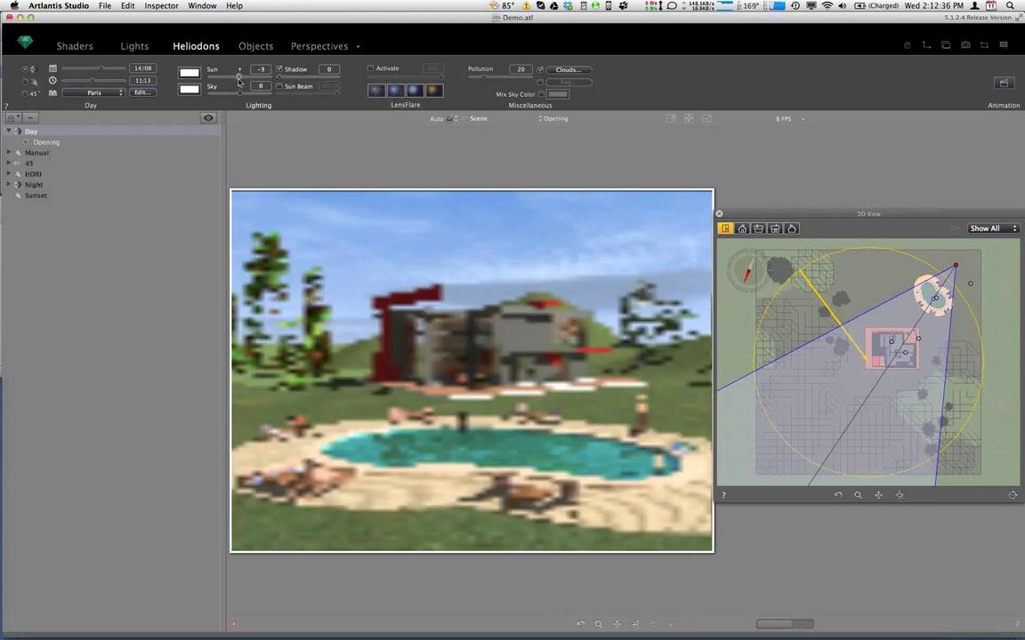
pyautogui.moveTo(239, 82); pyautogui.dragTo(253, 82)
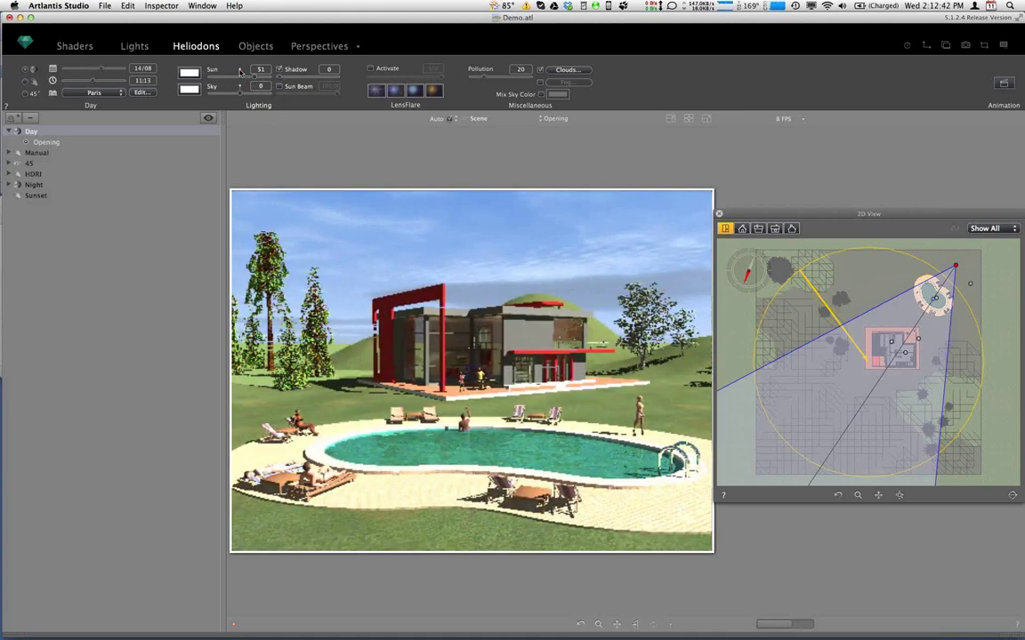
pyautogui.moveTo(239, 71); pyautogui.dragTo(268, 88)
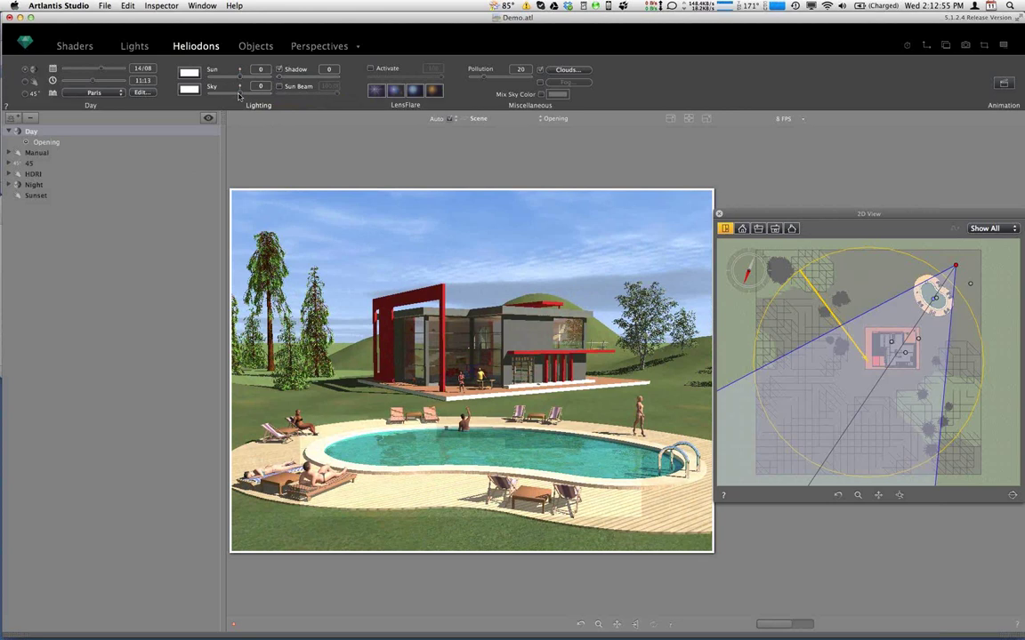
# Try the Day heliodon's sky power at 26 and 94, and lower it to -61.
pyautogui.moveTo(239, 92); pyautogui.dragTo(247, 94)
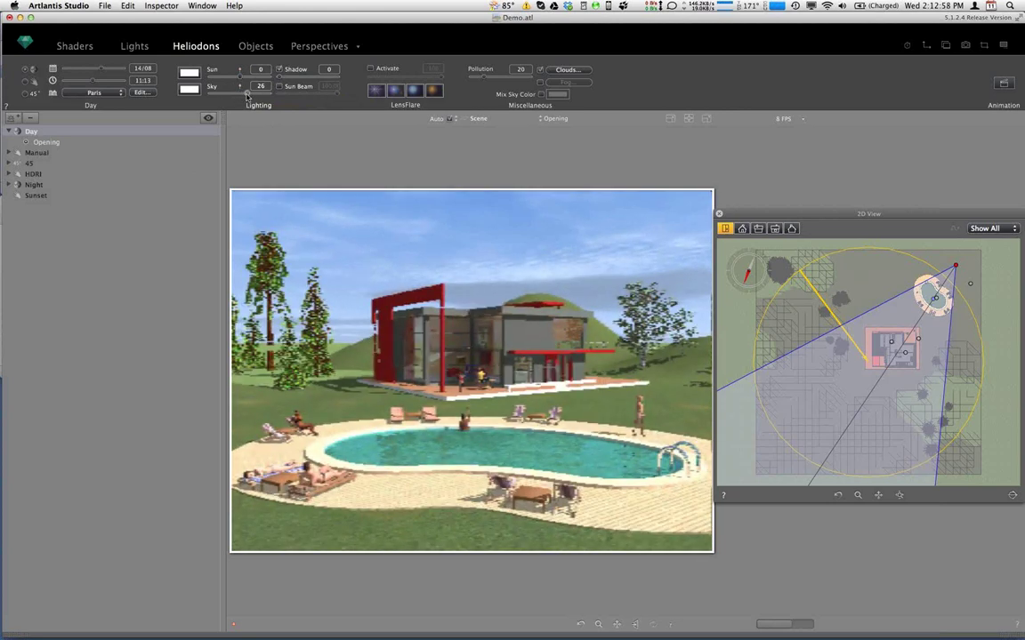
pyautogui.moveTo(247, 94); pyautogui.dragTo(270, 95)
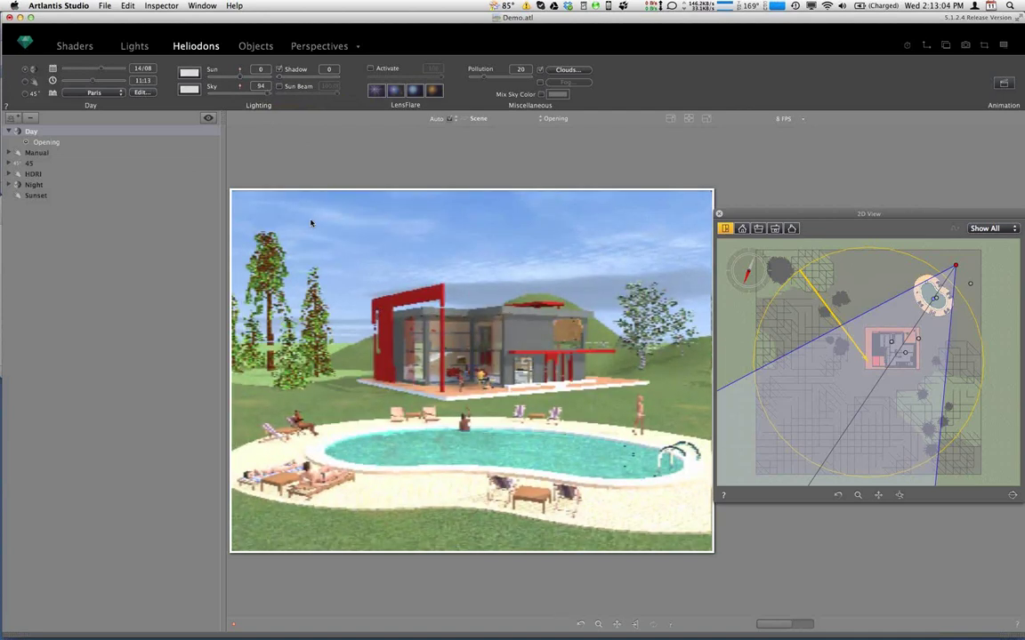
pyautogui.moveTo(263, 94); pyautogui.dragTo(223, 96)
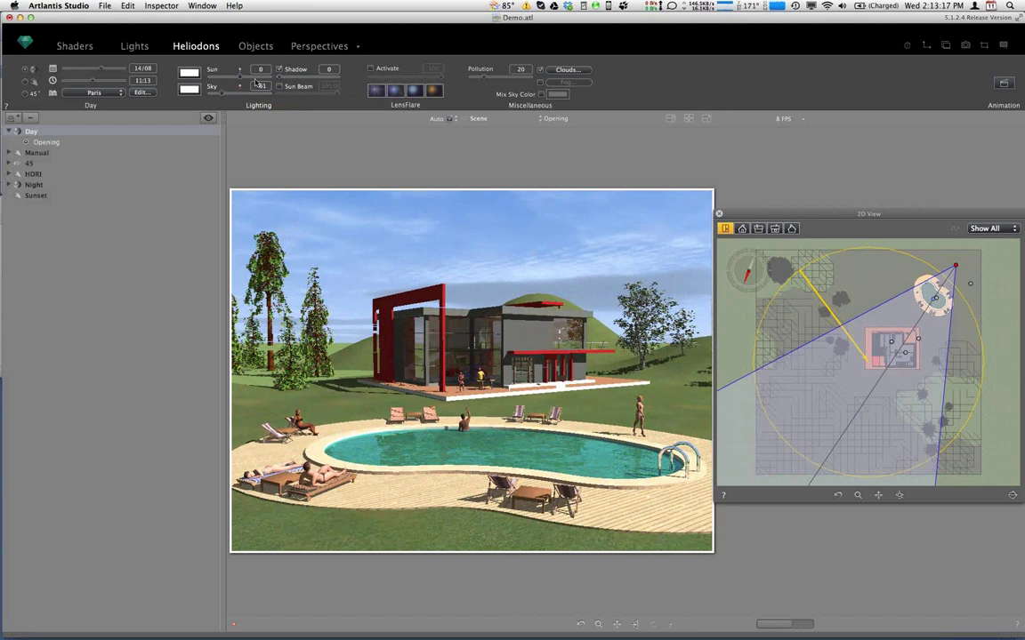
# Reset the Day heliodon's sky power to 0.
pyautogui.click(239, 88)
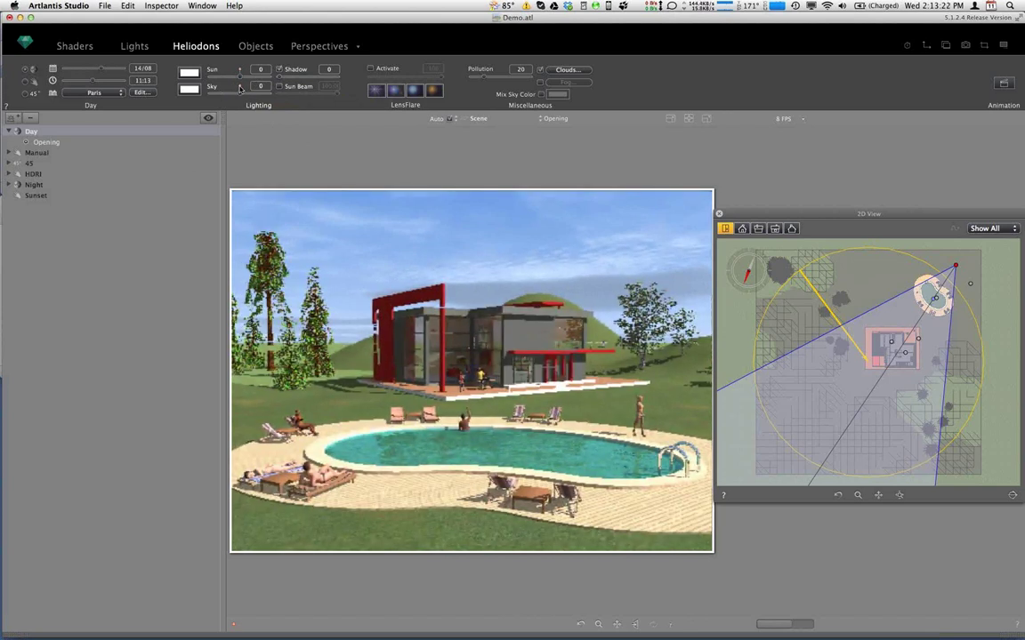
# Try a warm sun colour for the Day heliodon with hue 48 and saturation 17%, and return the saturation to 0%.
pyautogui.click(188, 72)
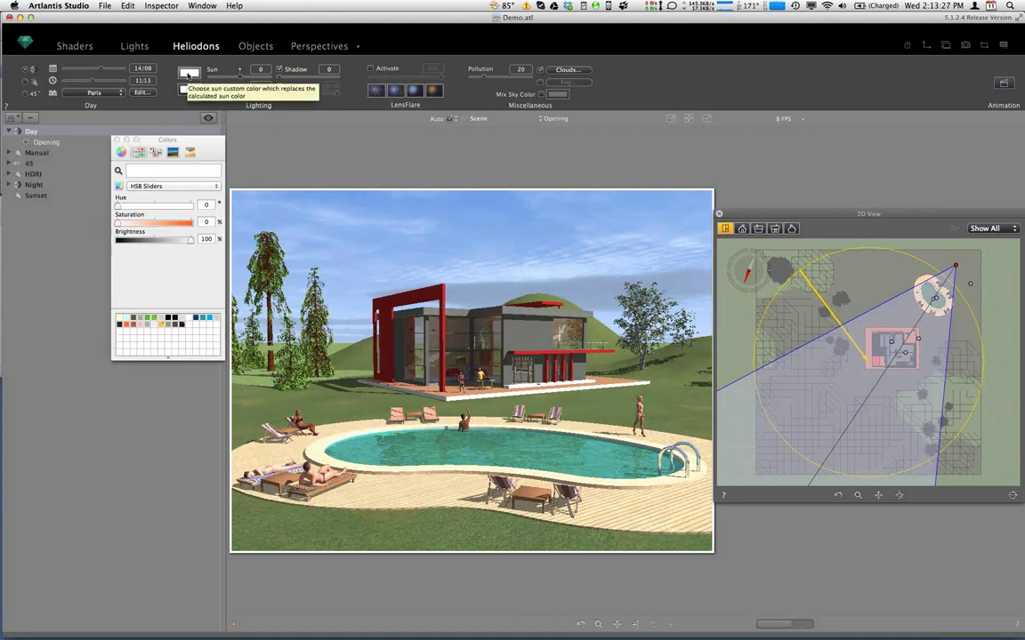
pyautogui.click(126, 207)
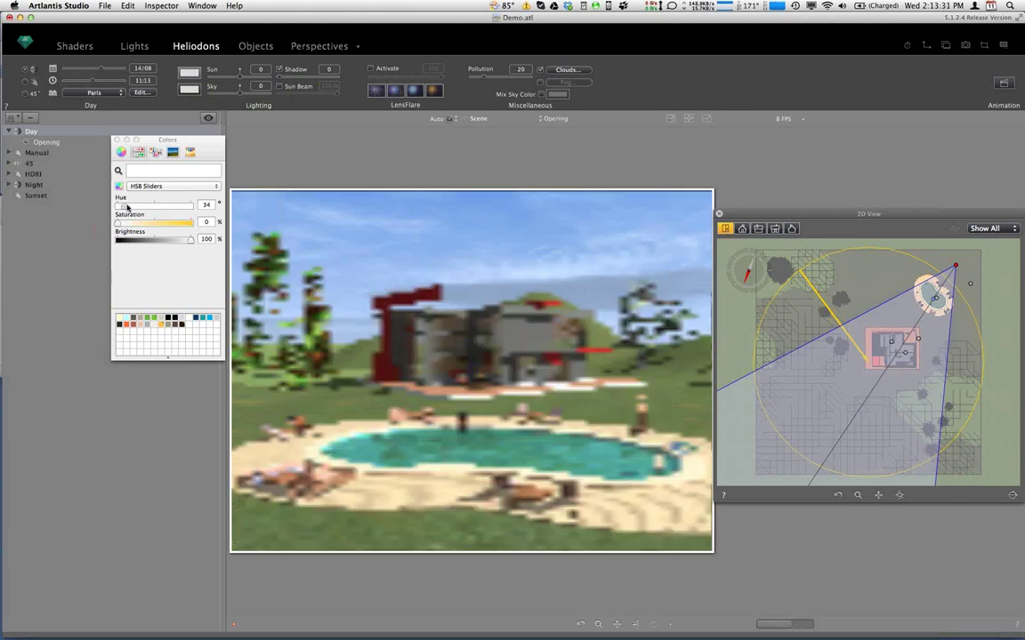
pyautogui.moveTo(126, 206); pyautogui.dragTo(128, 206)
pyautogui.click(128, 222)
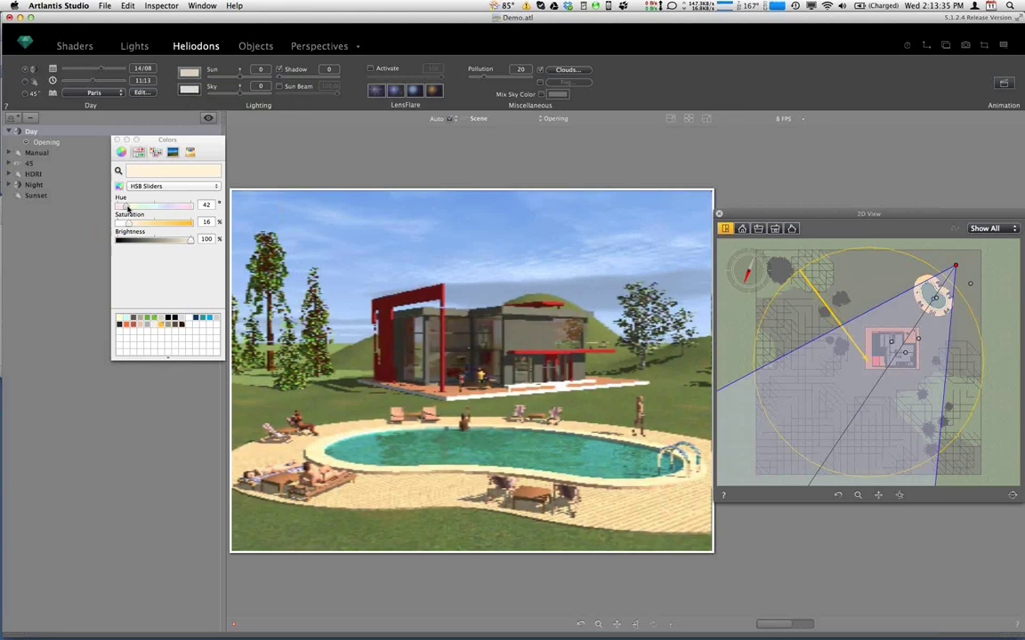
pyautogui.click(127, 207)
pyautogui.click(132, 223)
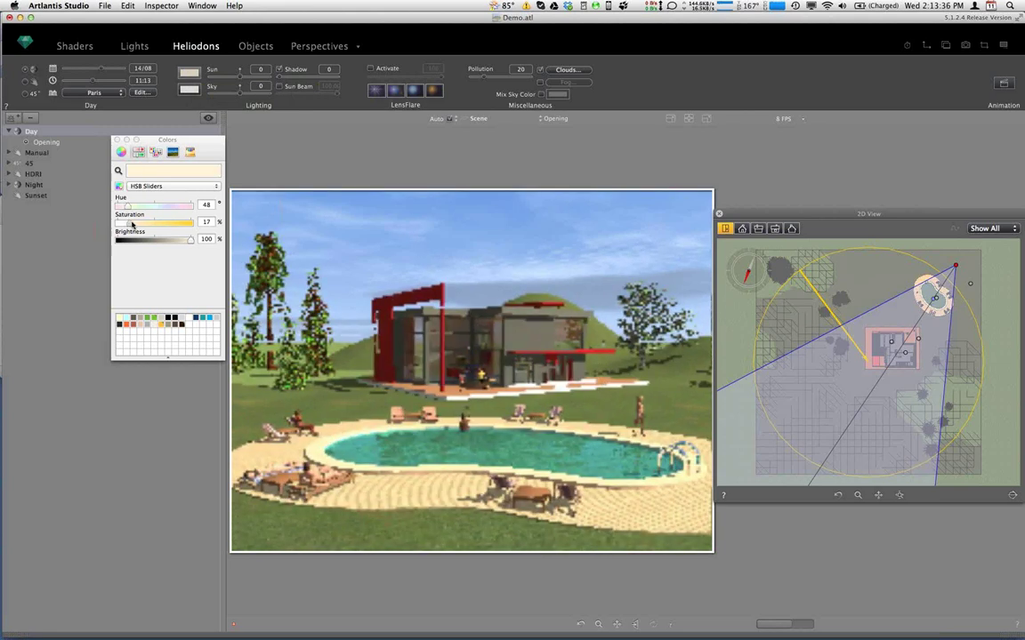
pyautogui.moveTo(132, 224)
pyautogui.mouseDown()
pyautogui.moveTo(186, 232)
pyautogui.moveTo(113, 233)
pyautogui.mouseUp()
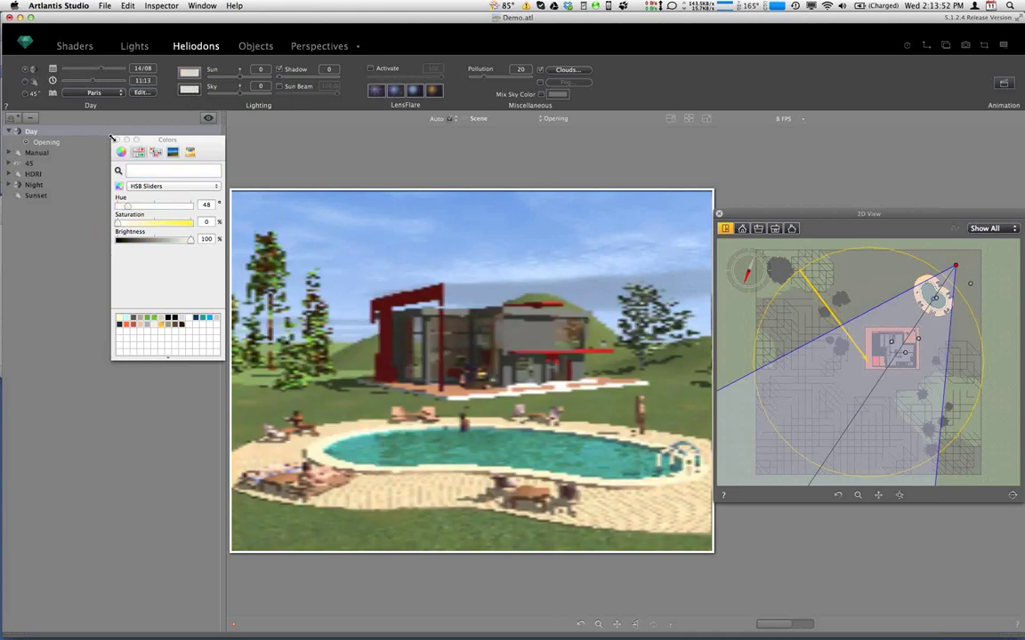
pyautogui.click(116, 140)
# Try a blue sky colour for the Day heliodon with hue 189 and saturation 100%, and return the saturation to 0%.
pyautogui.click(188, 90)
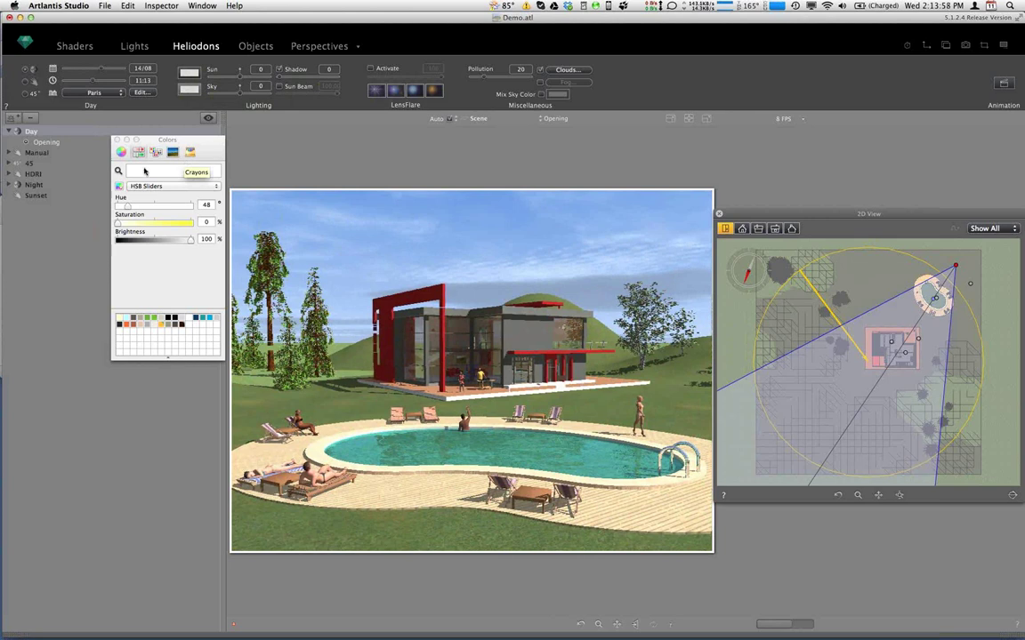
pyautogui.click(153, 205)
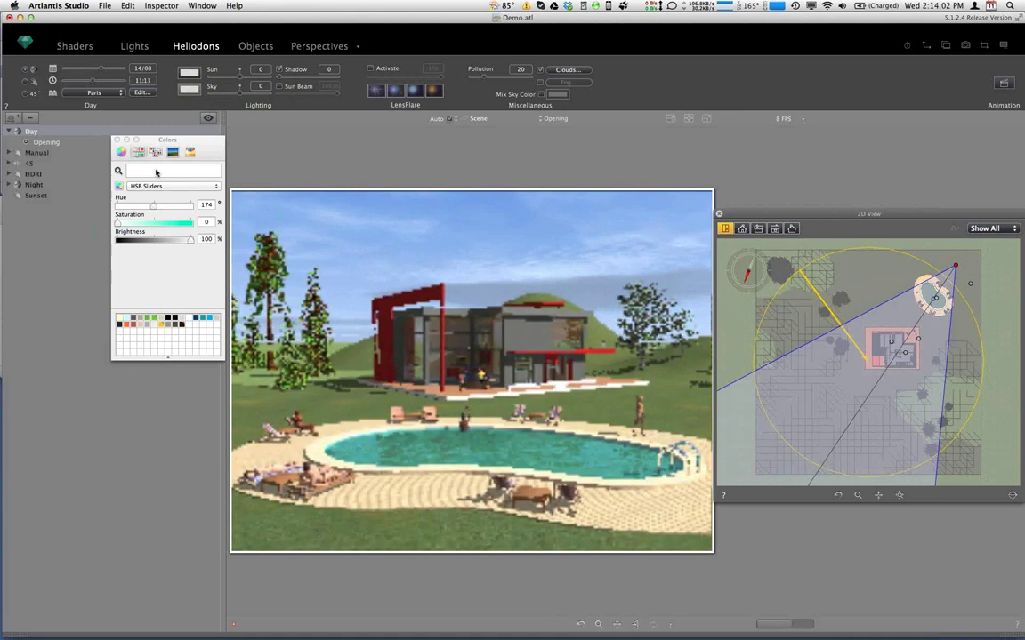
pyautogui.click(158, 222)
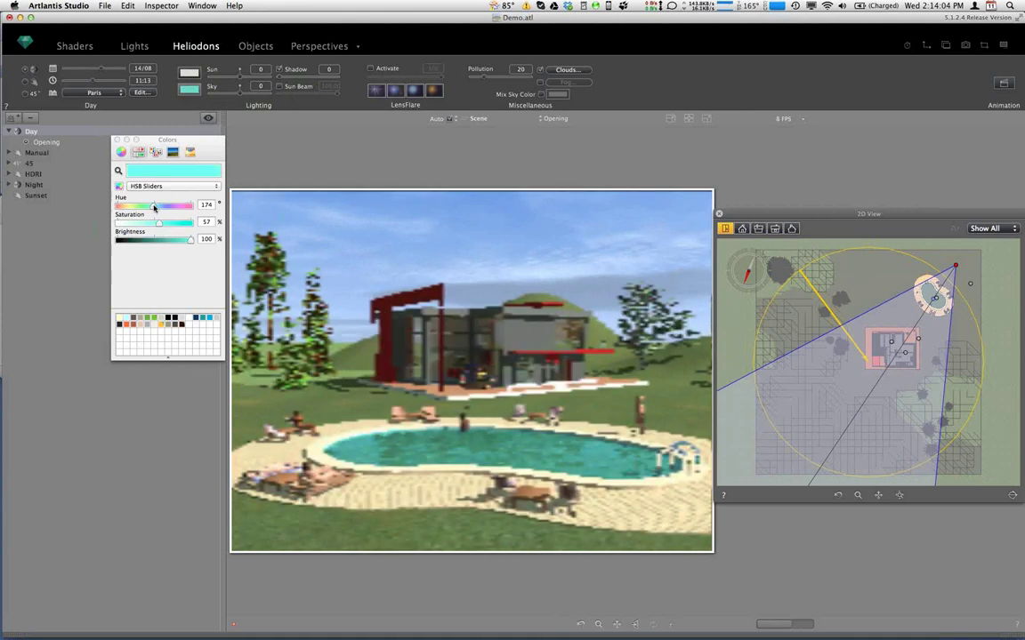
pyautogui.moveTo(154, 207); pyautogui.dragTo(178, 226)
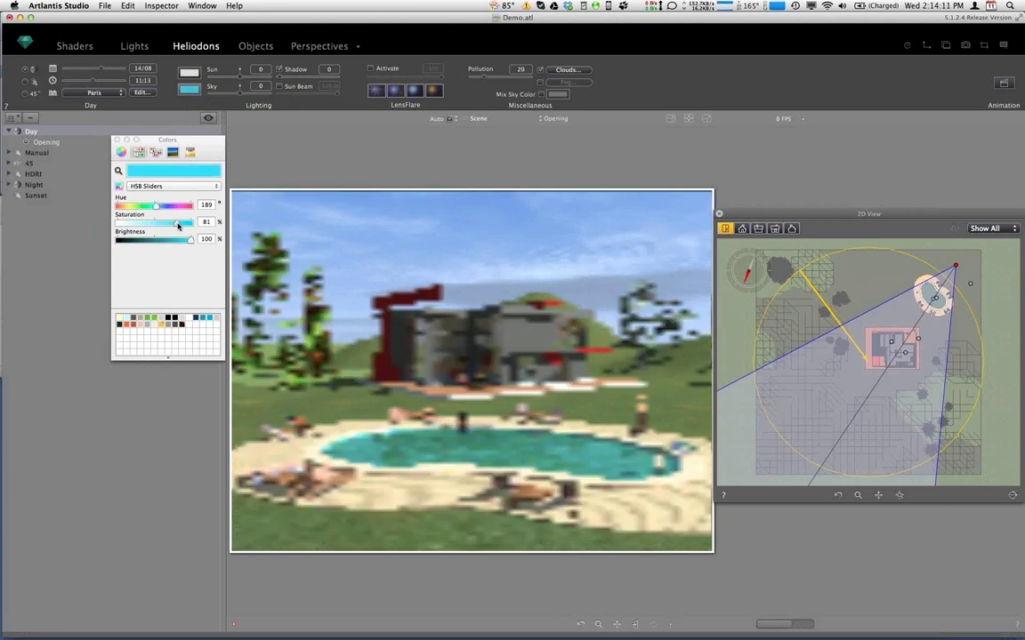
pyautogui.moveTo(178, 226); pyautogui.dragTo(193, 228)
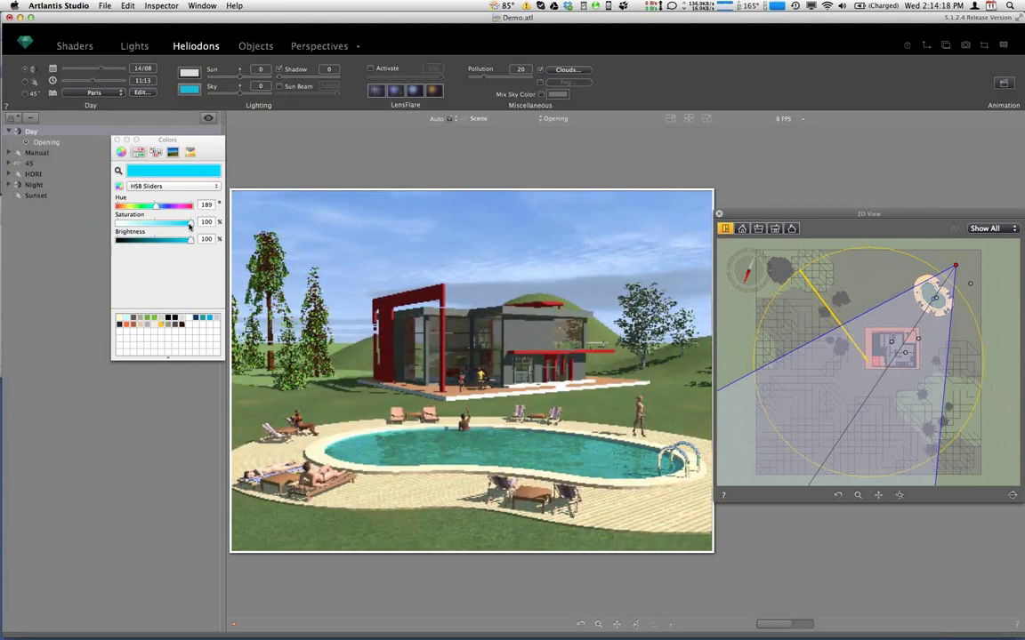
pyautogui.moveTo(188, 227); pyautogui.dragTo(117, 229)
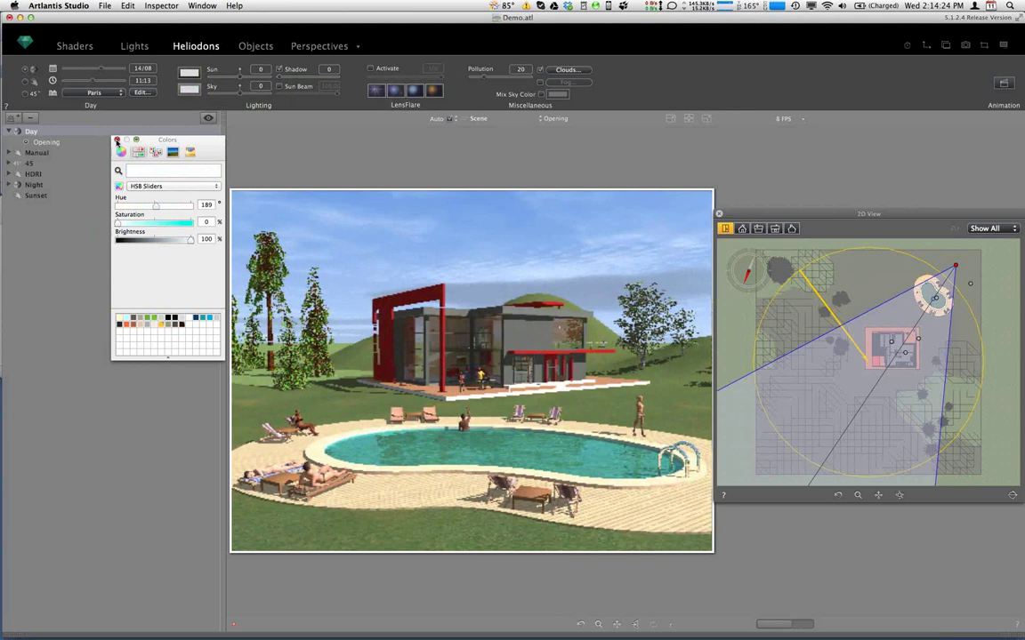
pyautogui.click(117, 140)
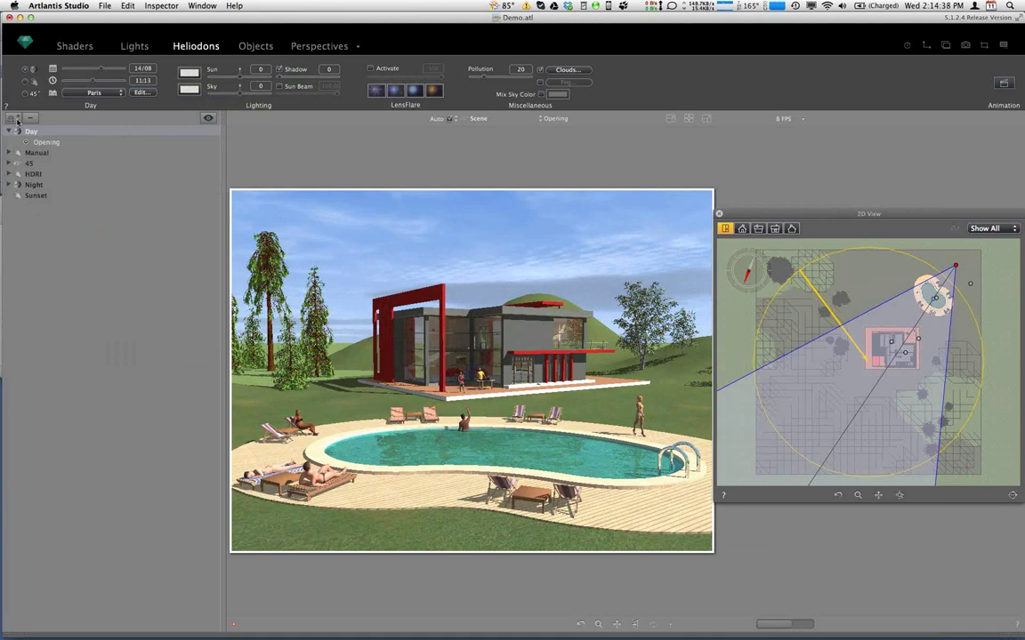
# Add a heliodon based on Day, active in the current view, and set its time to 22:37.
pyautogui.click(15, 119)
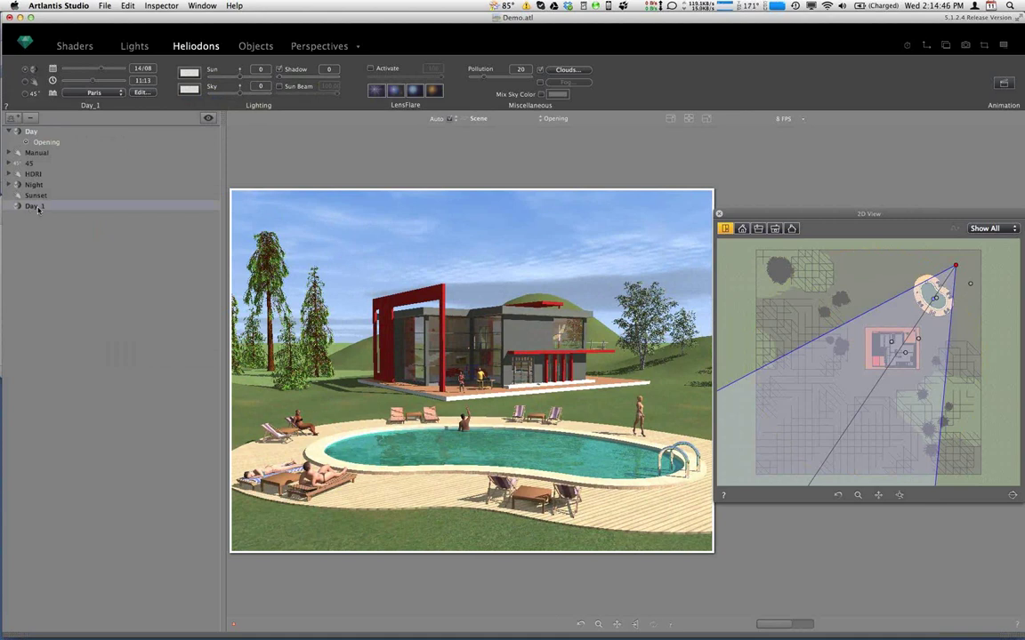
pyautogui.rightClick(38, 210)
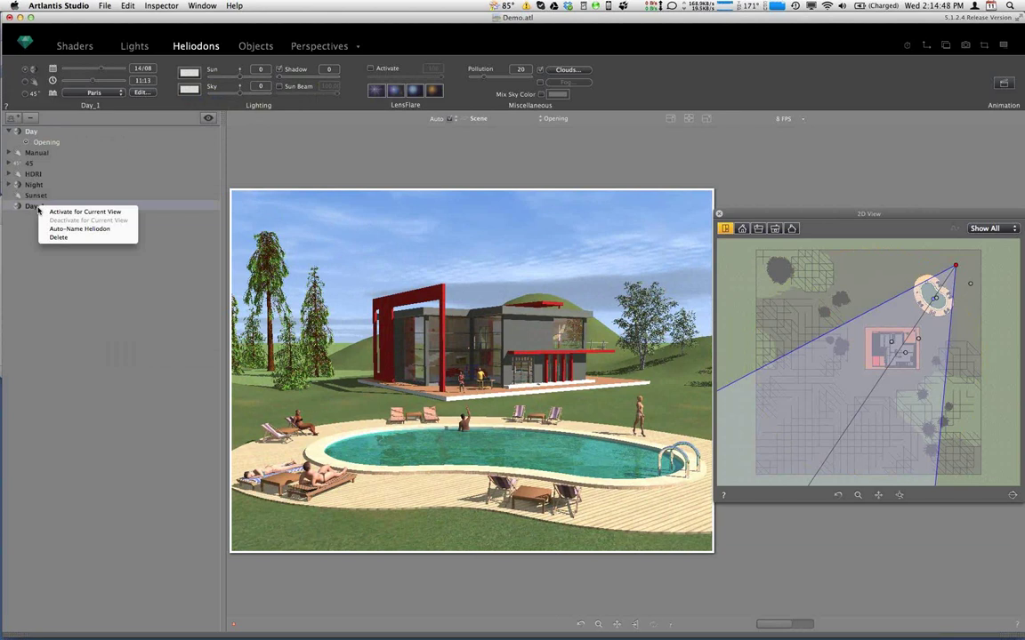
pyautogui.click(62, 213)
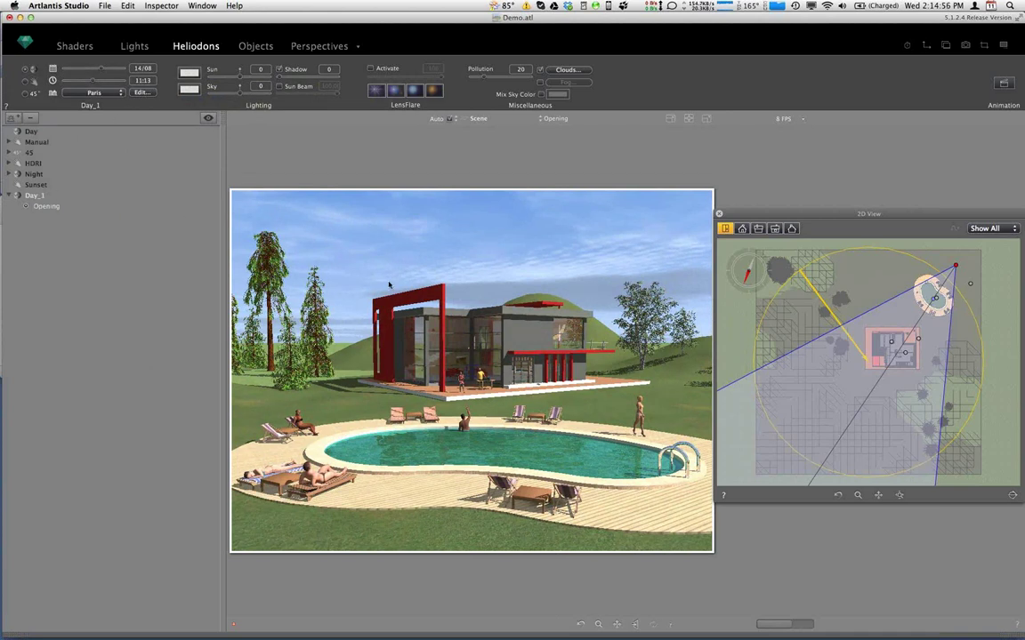
pyautogui.moveTo(100, 80); pyautogui.dragTo(122, 81)
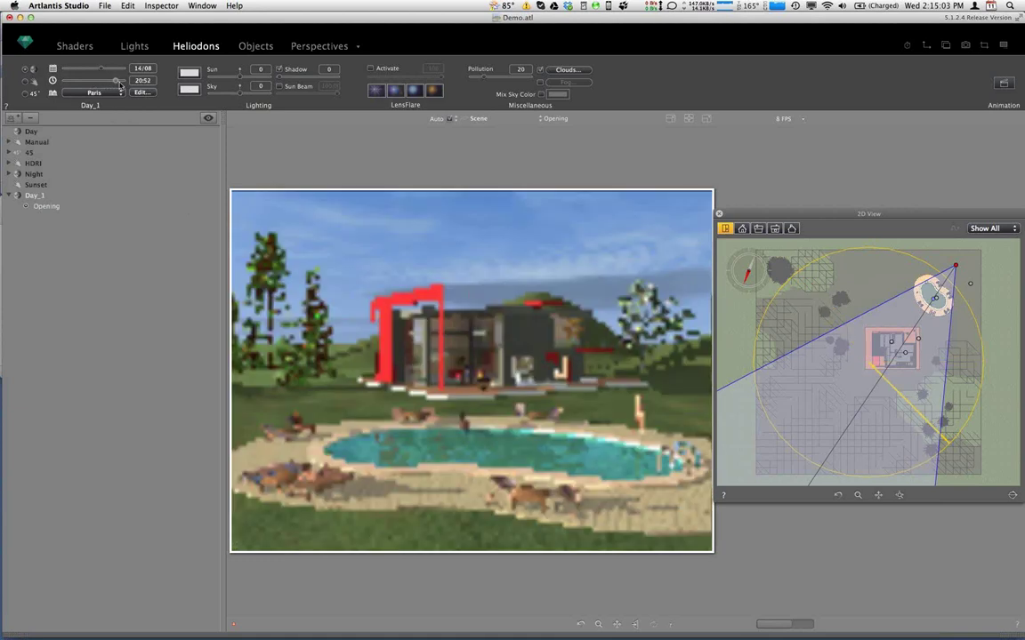
# Reactivate the Day heliodon for the current view and delete the Day_1 heliodon.
pyautogui.click(31, 133)
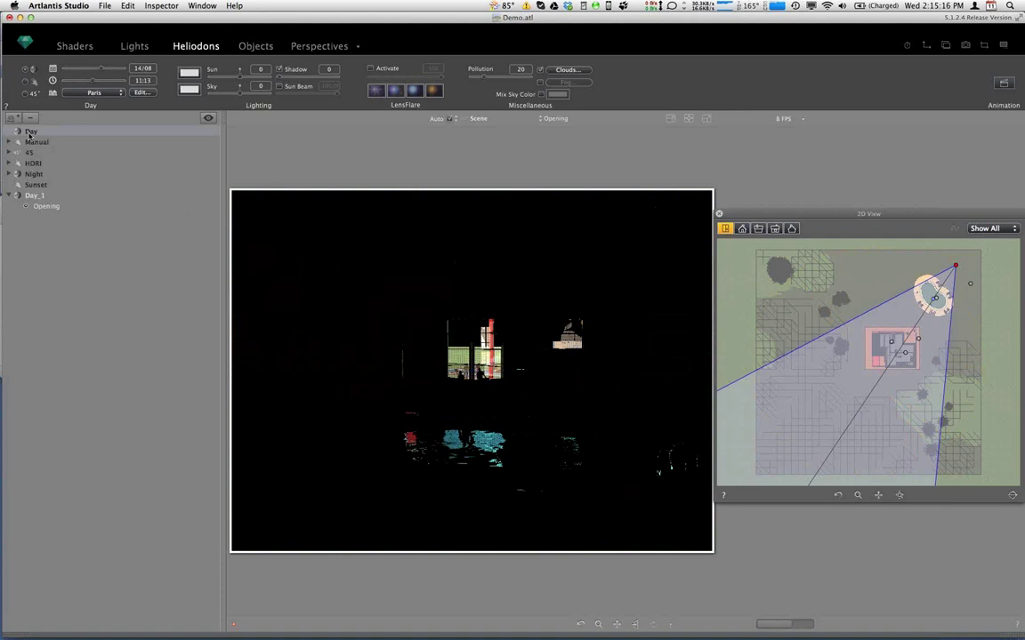
pyautogui.rightClick(30, 135)
pyautogui.click(36, 135)
pyautogui.rightClick(36, 134)
pyautogui.click(49, 138)
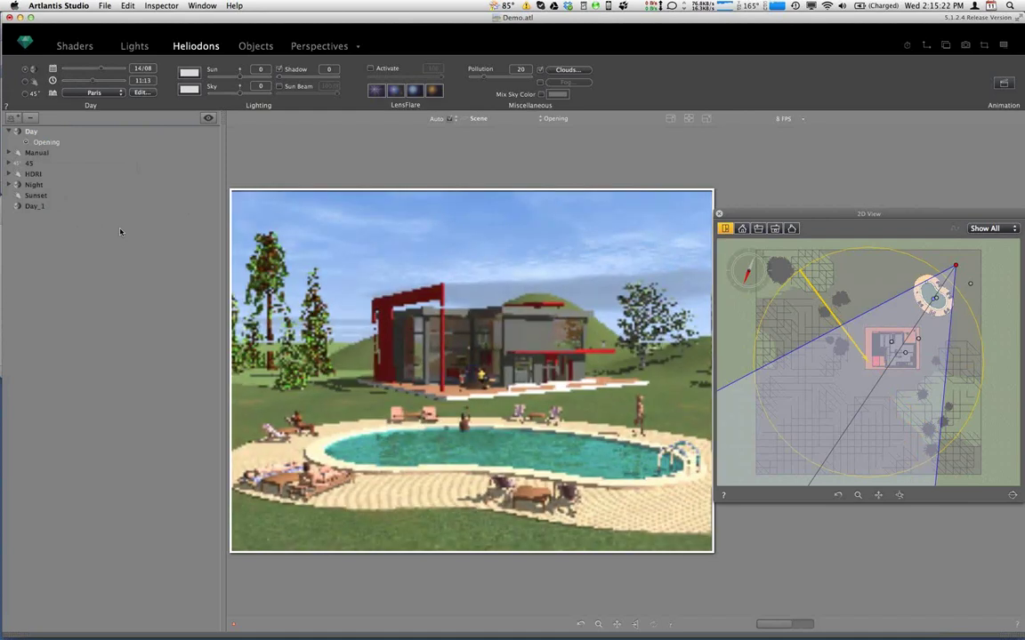
pyautogui.click(31, 207)
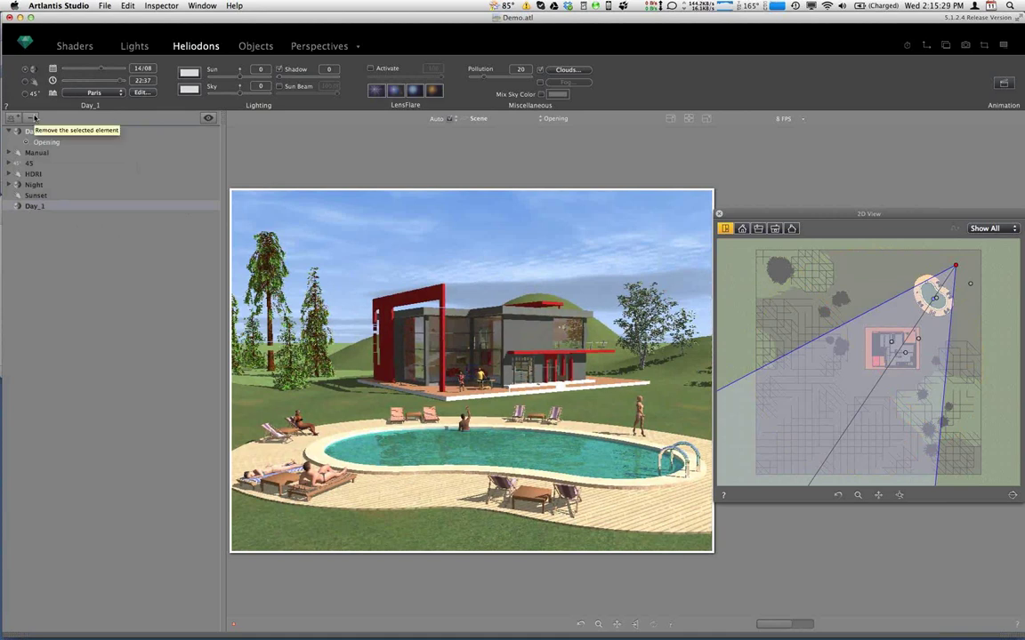
pyautogui.click(32, 118)
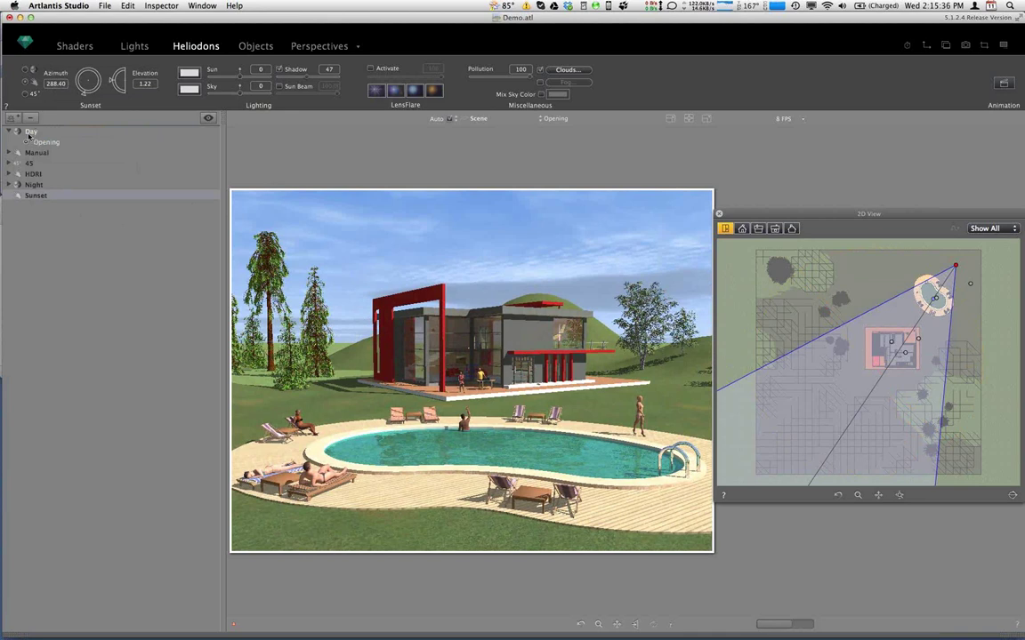
# Add another heliodon based on Day and name it Manual1.
pyautogui.click(29, 131)
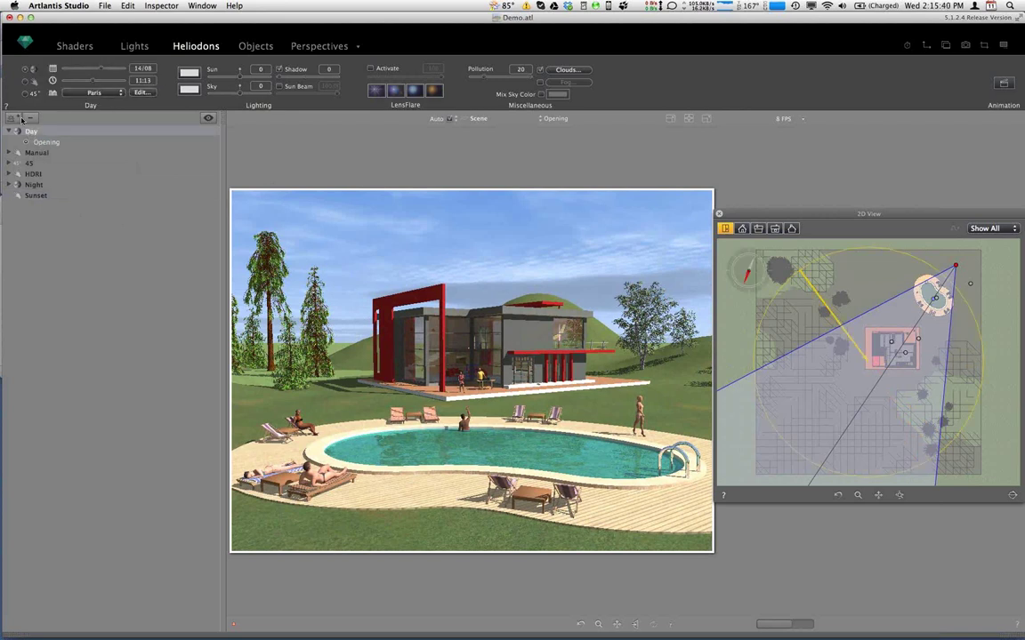
pyautogui.click(18, 118)
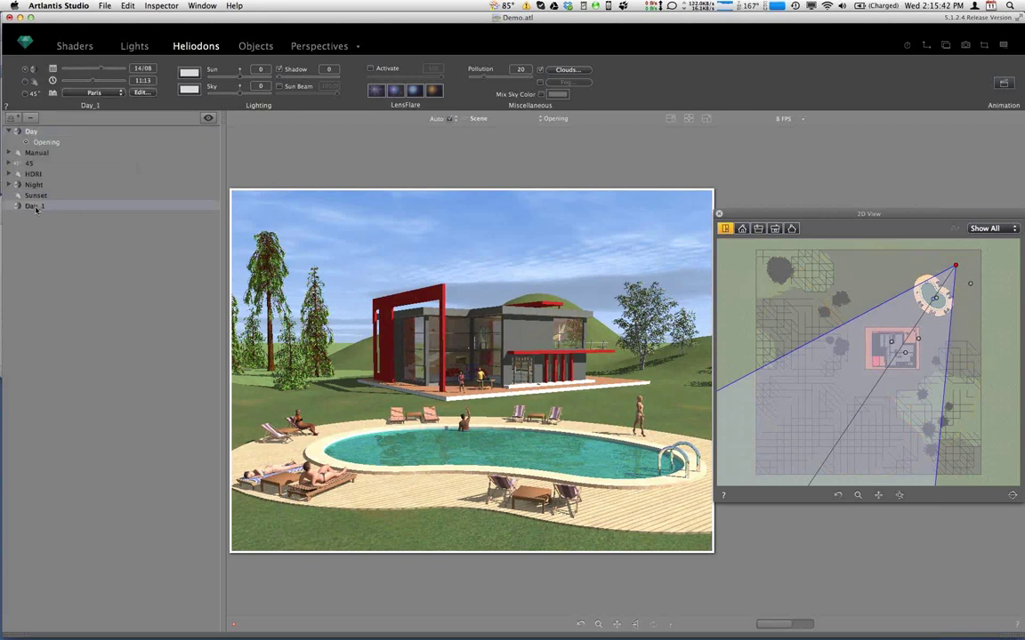
pyautogui.doubleClick(34, 207)
pyautogui.write('Man')
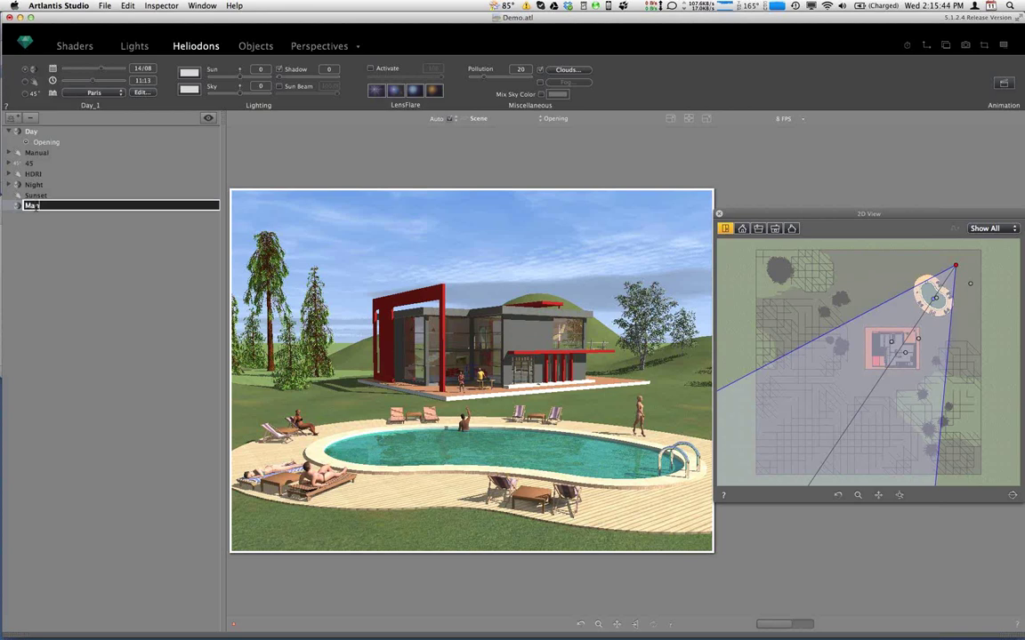
pyautogui.write('ual1')
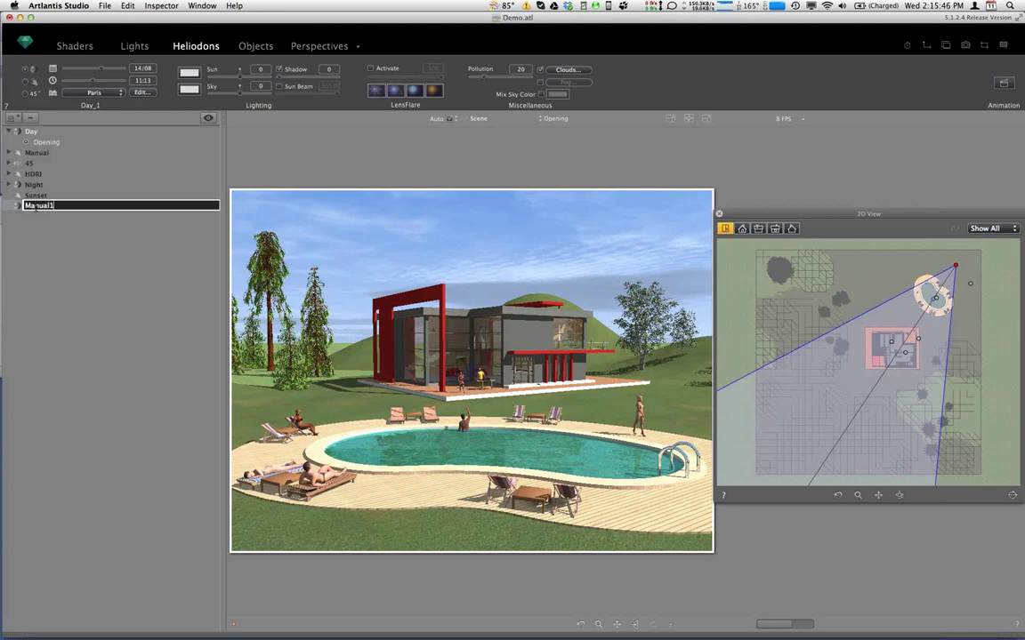
pyautogui.press('Return')
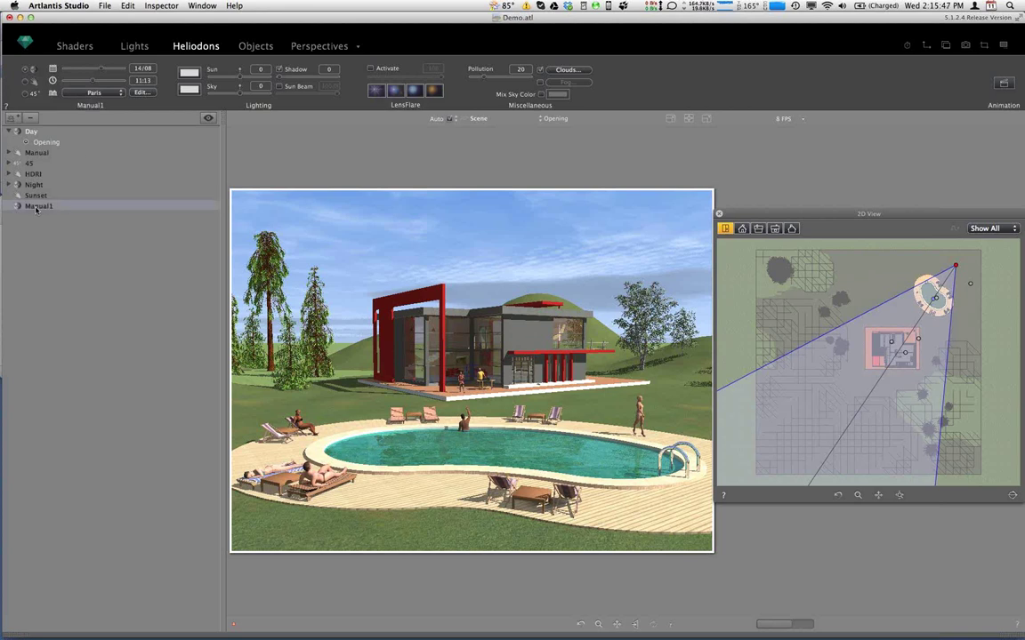
# Switch the Manual1 heliodon to manual sun positioning and set its azimuth to about 93.55.
pyautogui.click(26, 82)
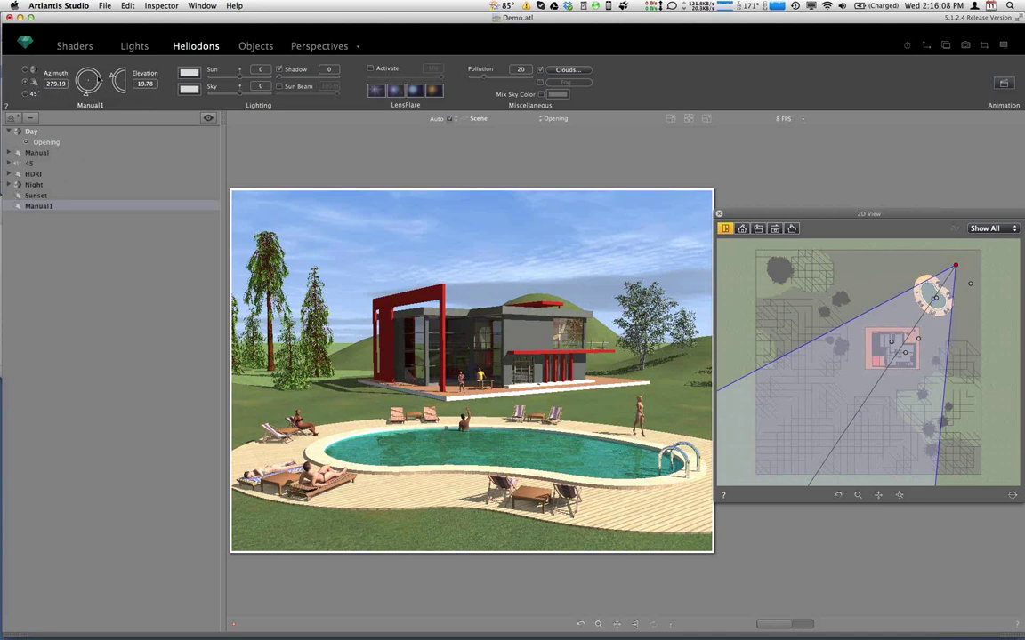
pyautogui.moveTo(86, 98); pyautogui.dragTo(82, 81)
pyautogui.moveTo(86, 92); pyautogui.dragTo(81, 60)
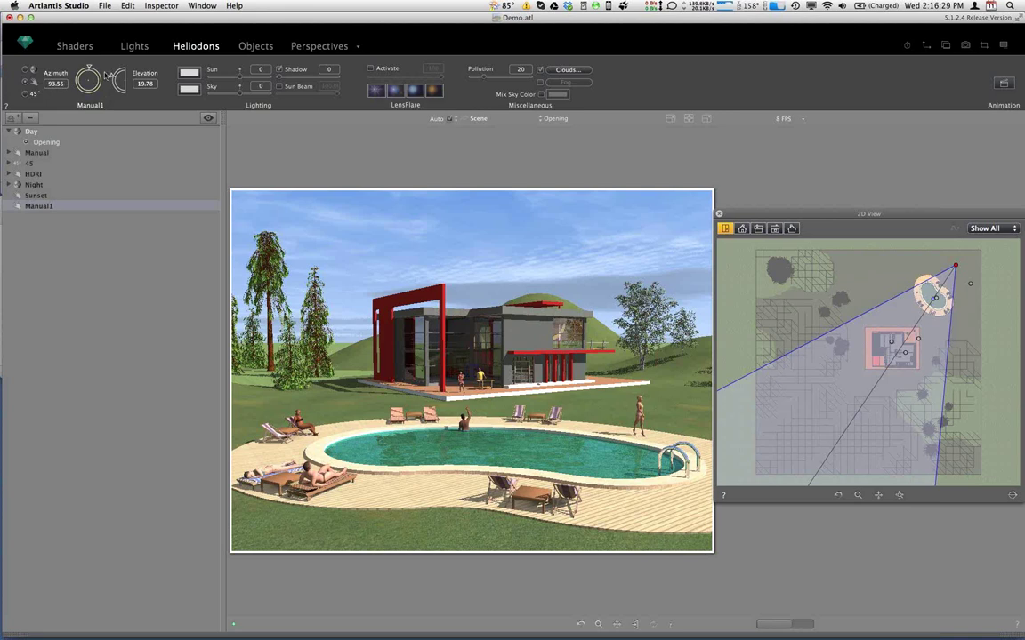
# Activate Manual1 for the current view and position its sun at azimuth 297.33 and elevation 11.88.
pyautogui.rightClick(39, 208)
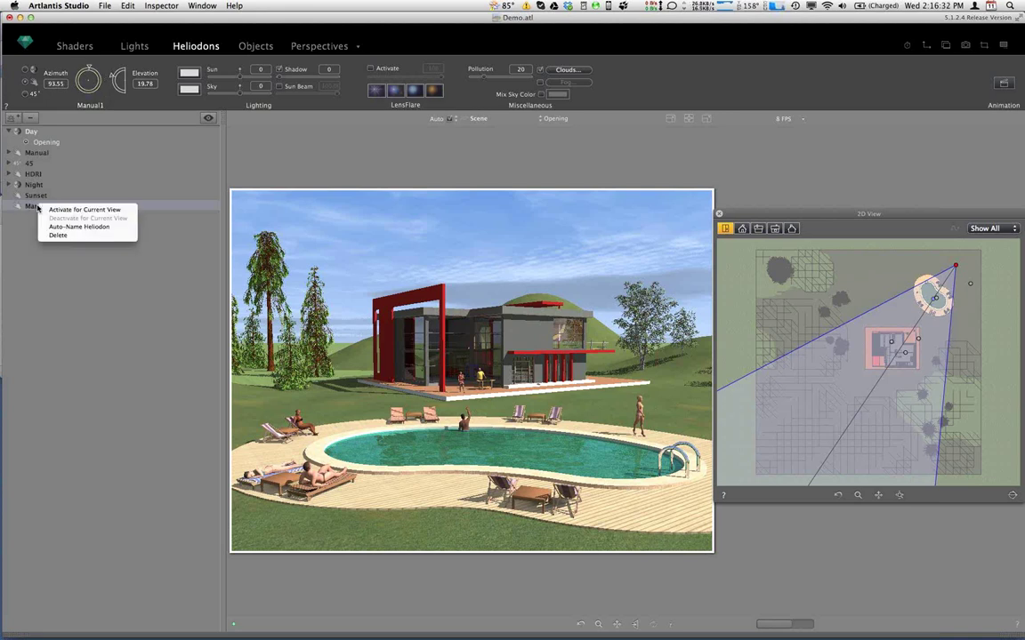
pyautogui.click(79, 207)
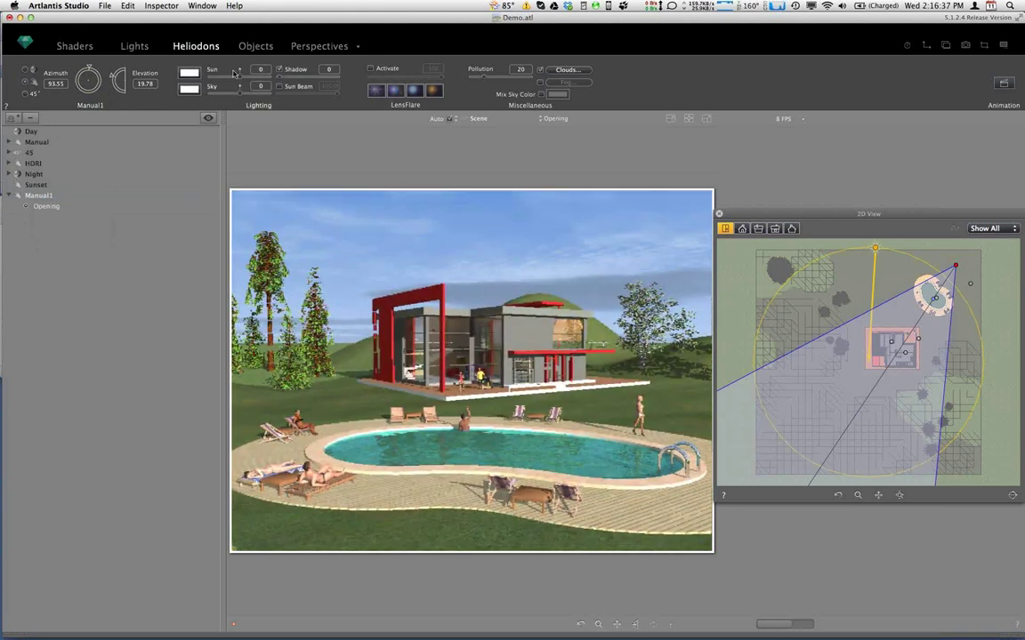
pyautogui.moveTo(89, 67)
pyautogui.mouseDown()
pyautogui.moveTo(100, 80)
pyautogui.moveTo(82, 95)
pyautogui.mouseUp()
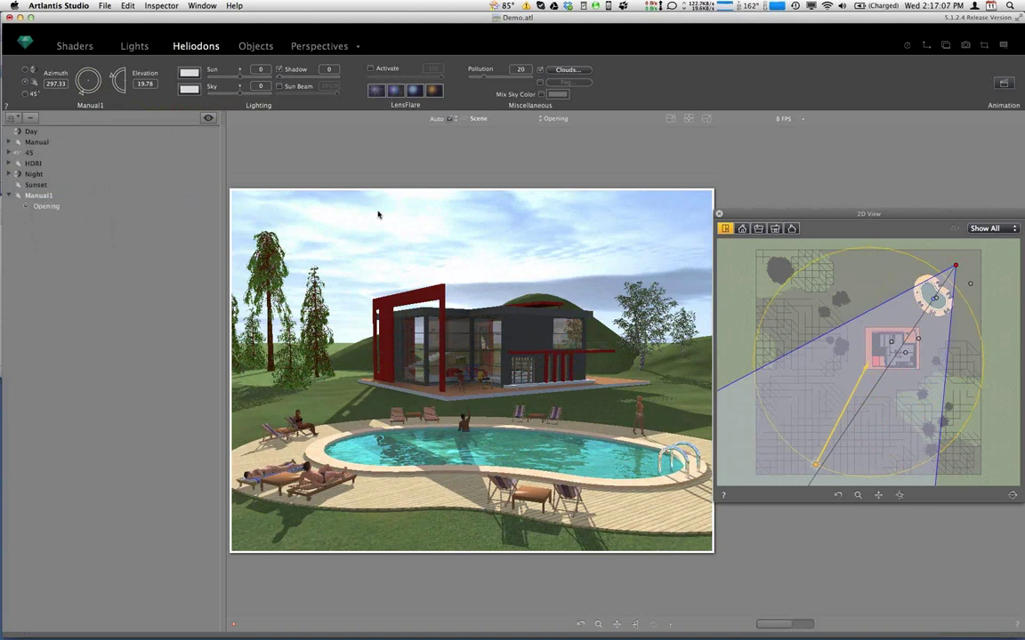
pyautogui.moveTo(110, 76); pyautogui.dragTo(111, 78)
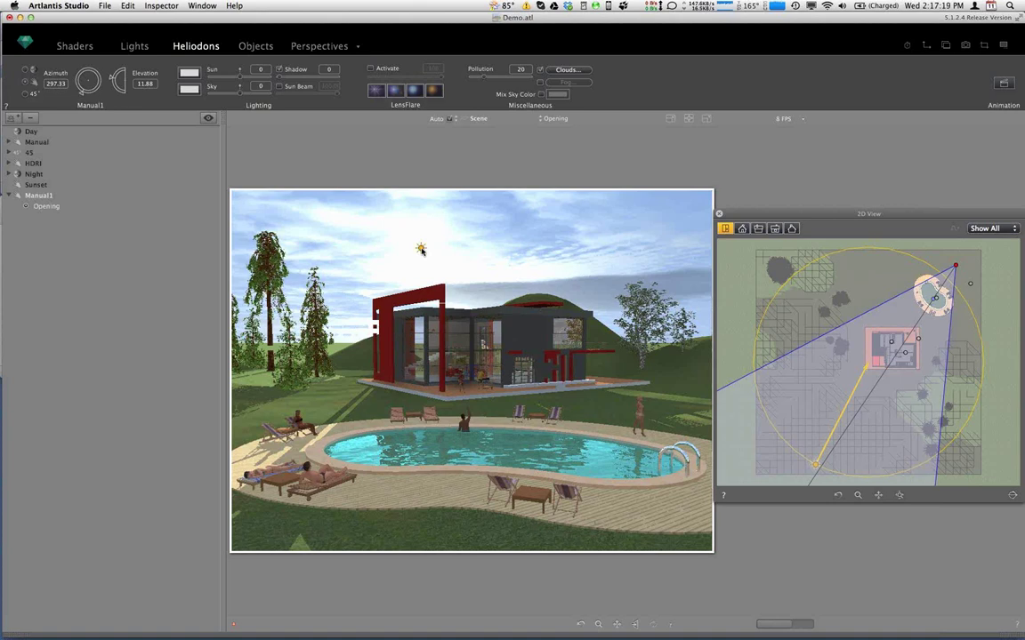
# Move Manual1's sun in the preview to the horizon beside the house, azimuth -72.16 and elevation 0.95, and set the pollution to 100.
pyautogui.moveTo(422, 251); pyautogui.dragTo(347, 332)
pyautogui.moveTo(347, 332); pyautogui.dragTo(346, 336)
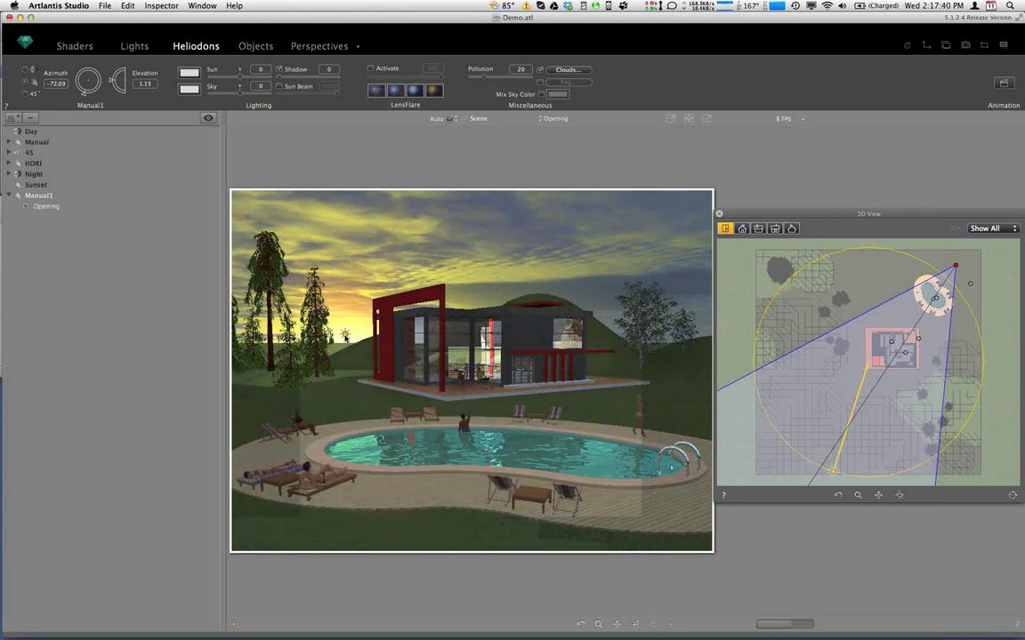
pyautogui.click(345, 335)
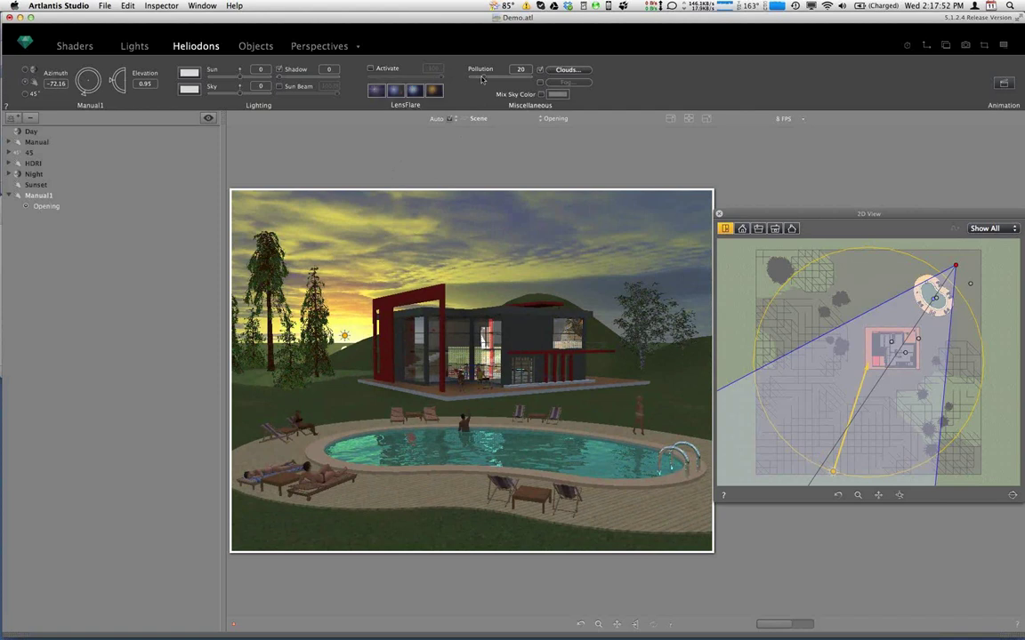
pyautogui.moveTo(486, 77); pyautogui.dragTo(533, 81)
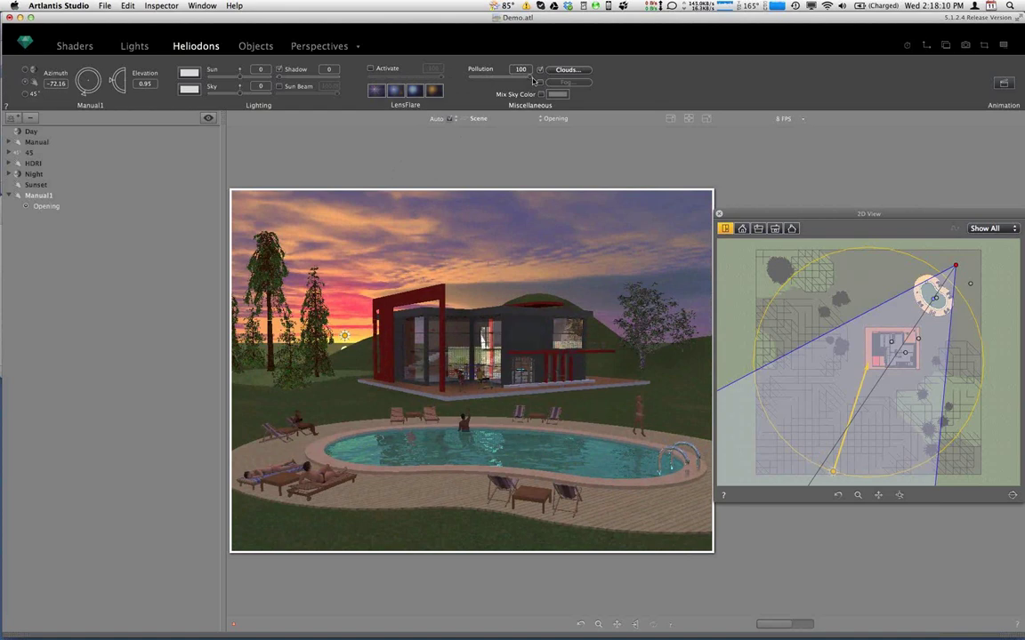
# Turn off the clouds and move Manual1's sun high above the trees to azimuth -71.03 and elevation 15.41.
pyautogui.moveTo(345, 336)
pyautogui.mouseDown()
pyautogui.moveTo(279, 308)
pyautogui.moveTo(307, 325)
pyautogui.mouseUp()
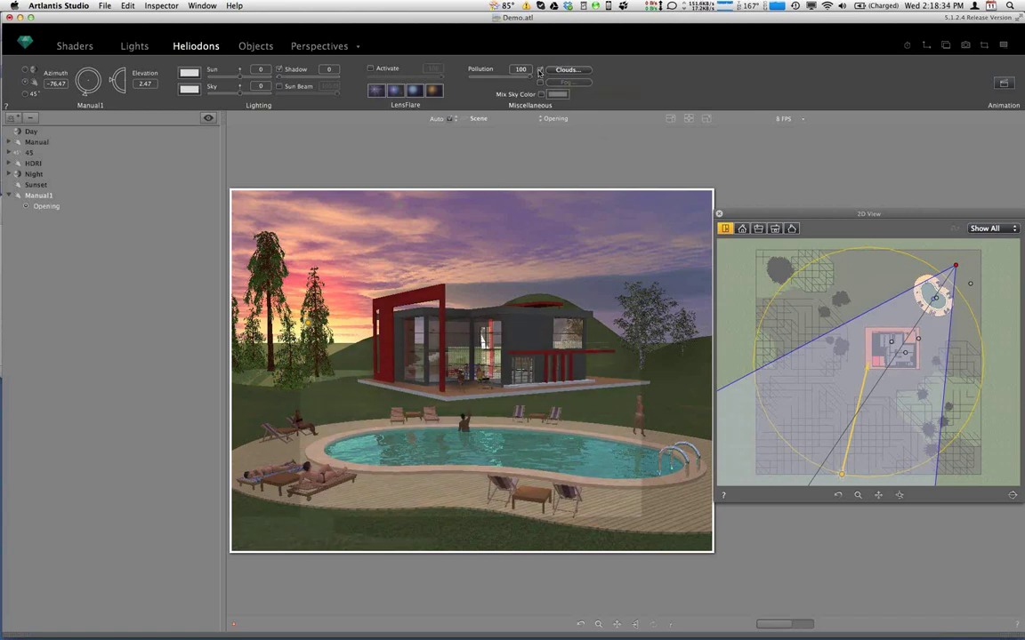
pyautogui.click(540, 71)
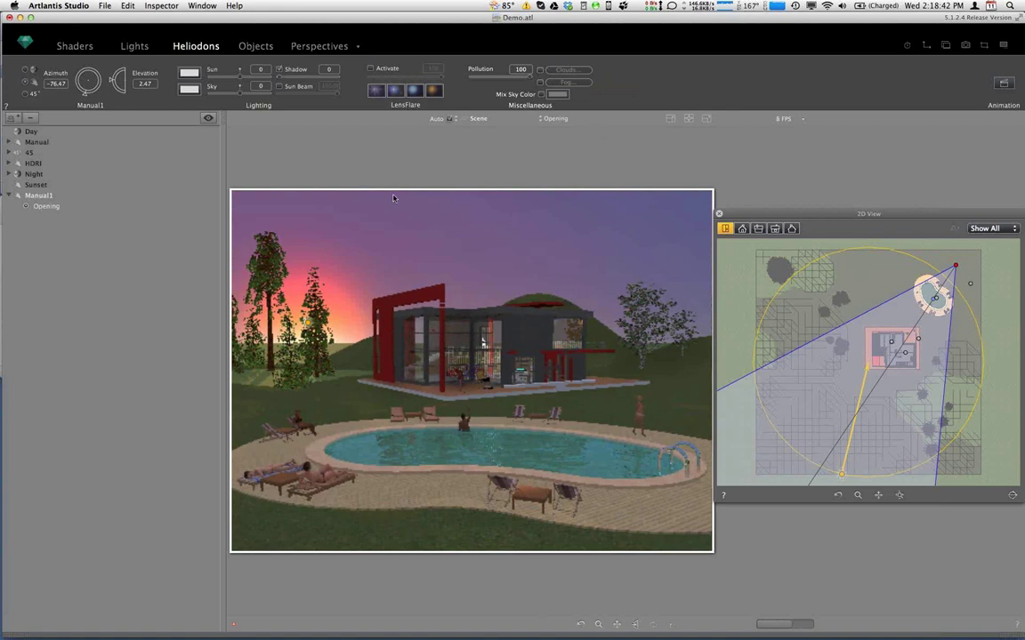
pyautogui.click(356, 242)
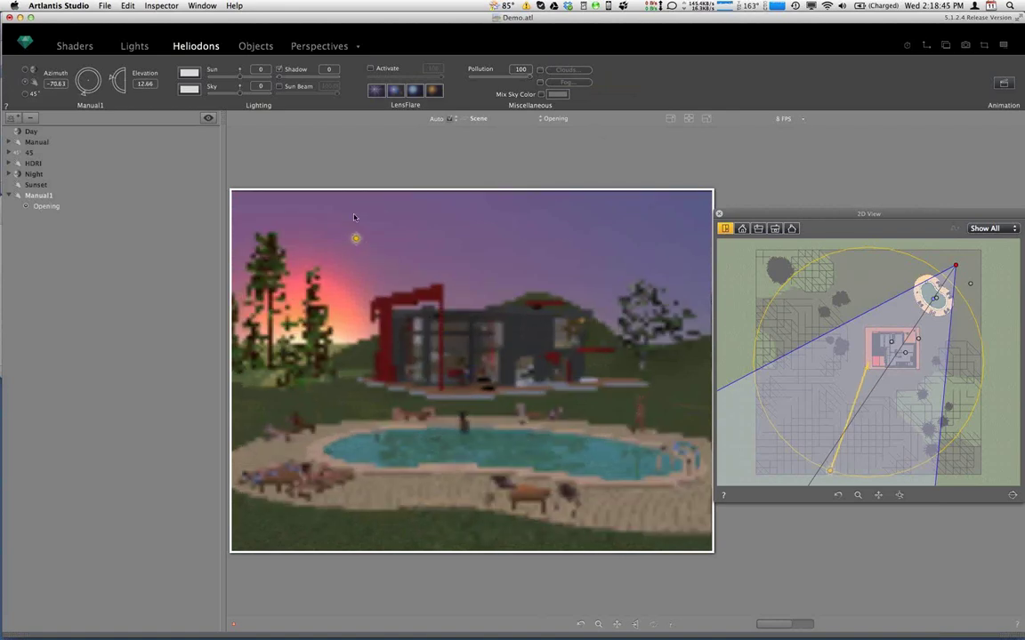
pyautogui.click(354, 217)
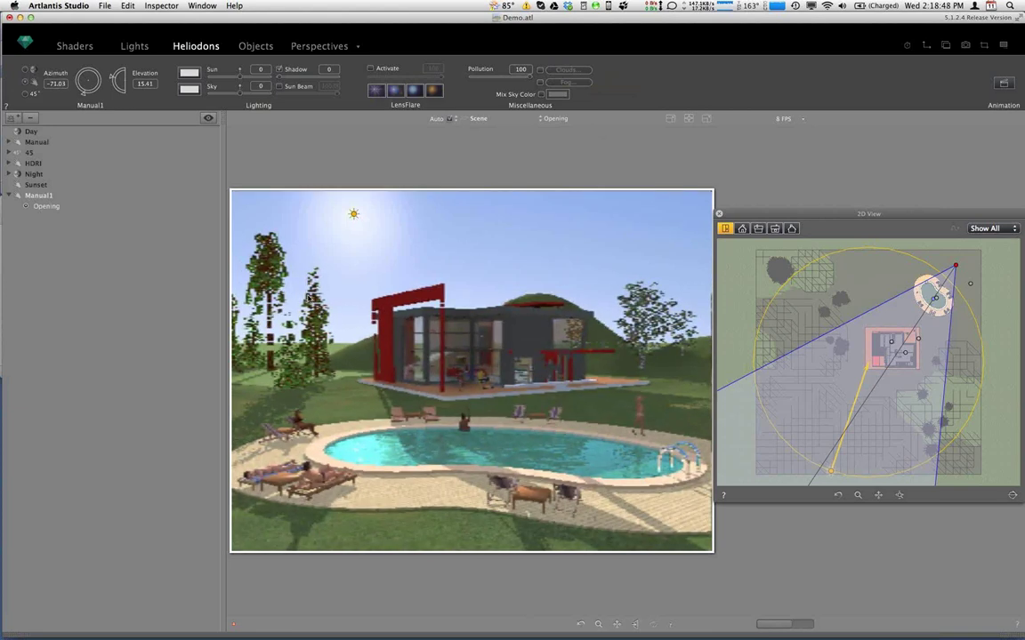
# Lower Manual1's sun to the horizon behind the trees, azimuth -75.58 and elevation 1.39, and turn the clouds back on.
pyautogui.click(316, 333)
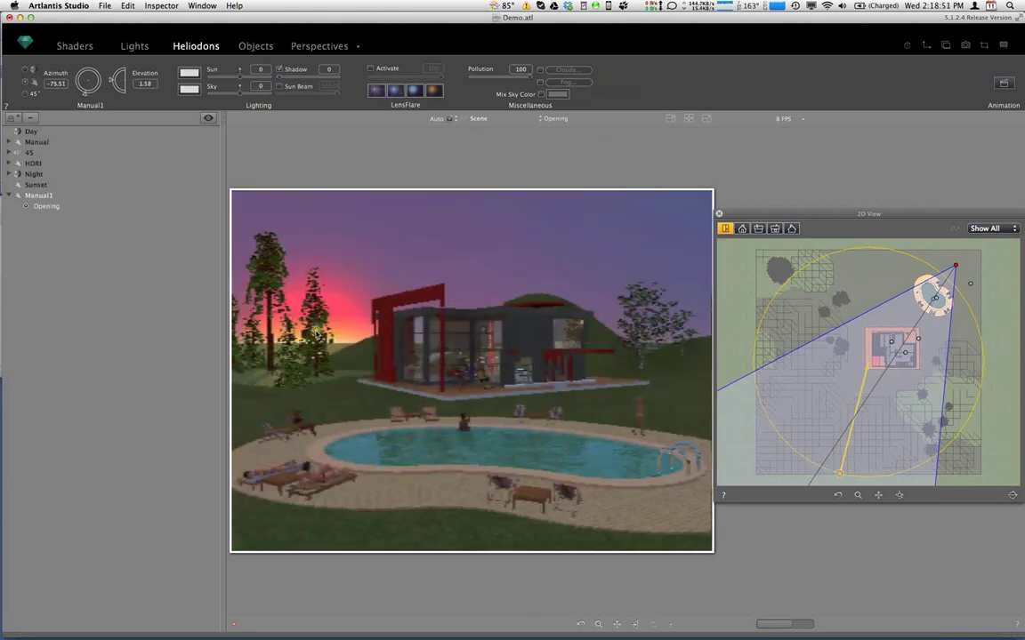
pyautogui.click(540, 70)
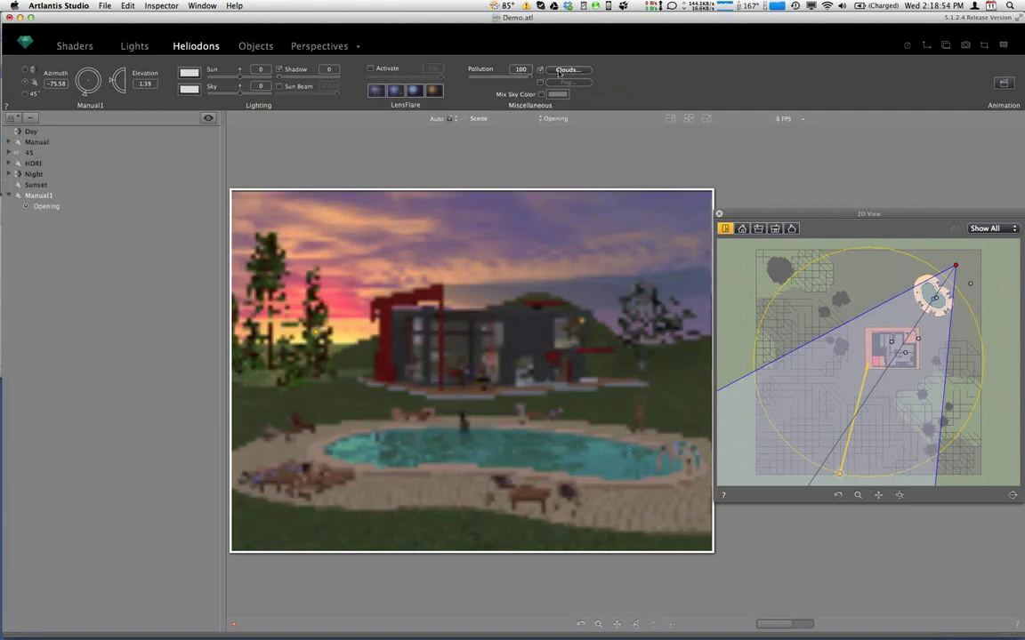
# In Manual1's cloud settings, reduce the cirrus, stratus and cirro-cumulus amounts to 0.
pyautogui.click(561, 70)
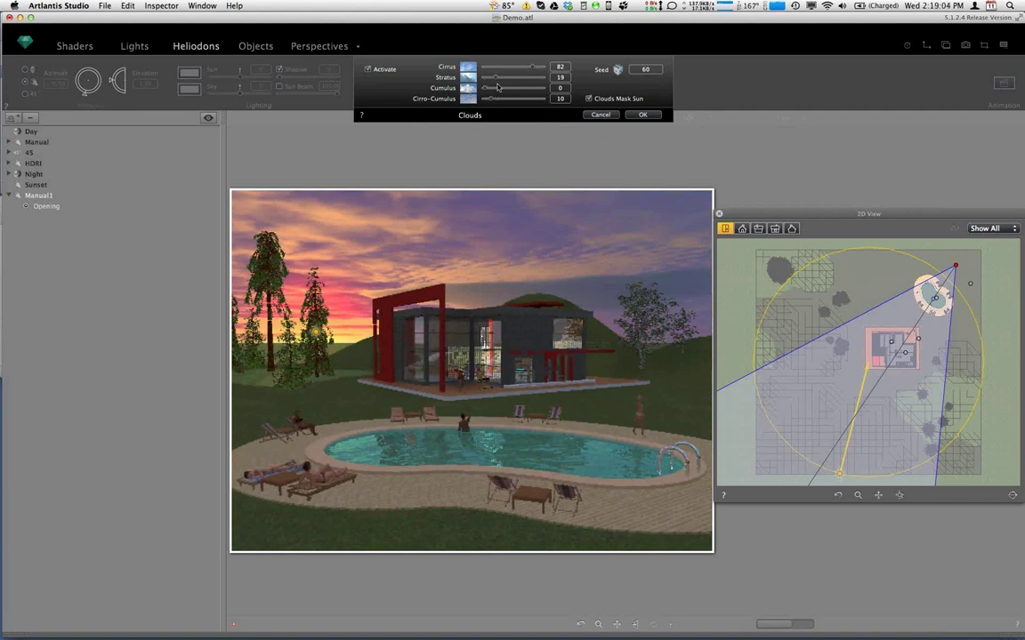
pyautogui.moveTo(487, 98); pyautogui.dragTo(482, 98)
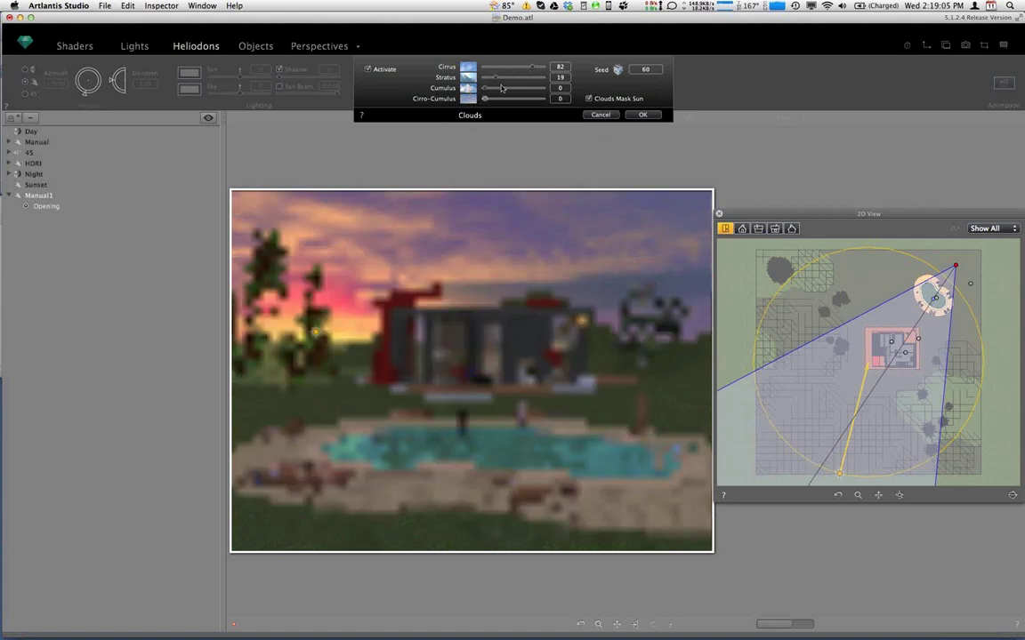
pyautogui.moveTo(495, 78)
pyautogui.mouseDown()
pyautogui.moveTo(482, 77)
pyautogui.moveTo(514, 69)
pyautogui.moveTo(495, 68)
pyautogui.moveTo(542, 76)
pyautogui.moveTo(487, 72)
pyautogui.moveTo(503, 72)
pyautogui.mouseUp()
pyautogui.click(479, 78)
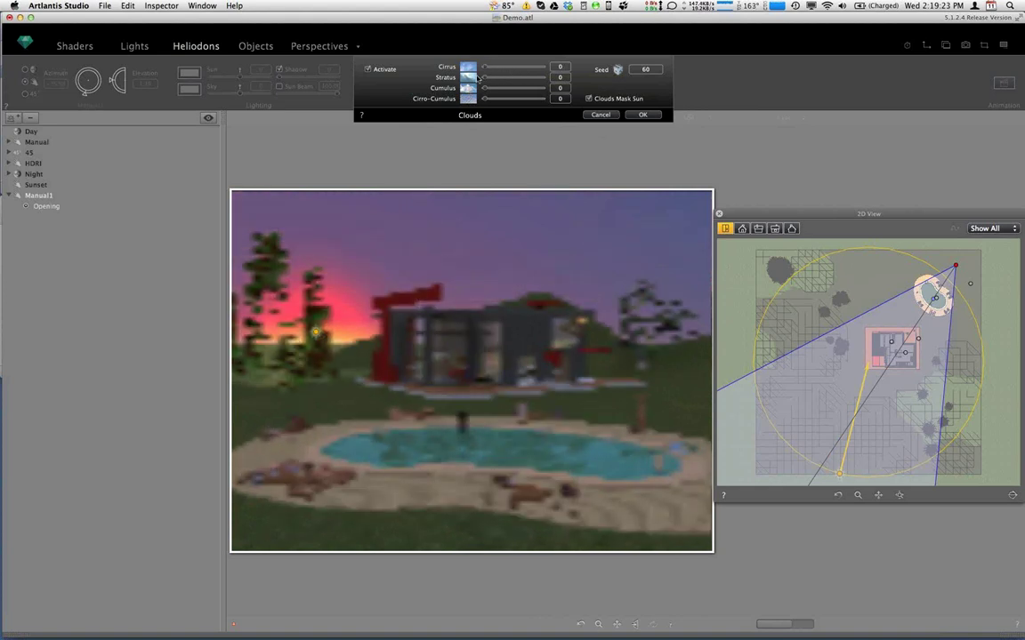
# Try a cumulus cloud amount of 45 and return it to 0.
pyautogui.moveTo(478, 77)
pyautogui.mouseDown()
pyautogui.moveTo(541, 81)
pyautogui.moveTo(478, 82)
pyautogui.moveTo(523, 91)
pyautogui.moveTo(510, 90)
pyautogui.mouseUp()
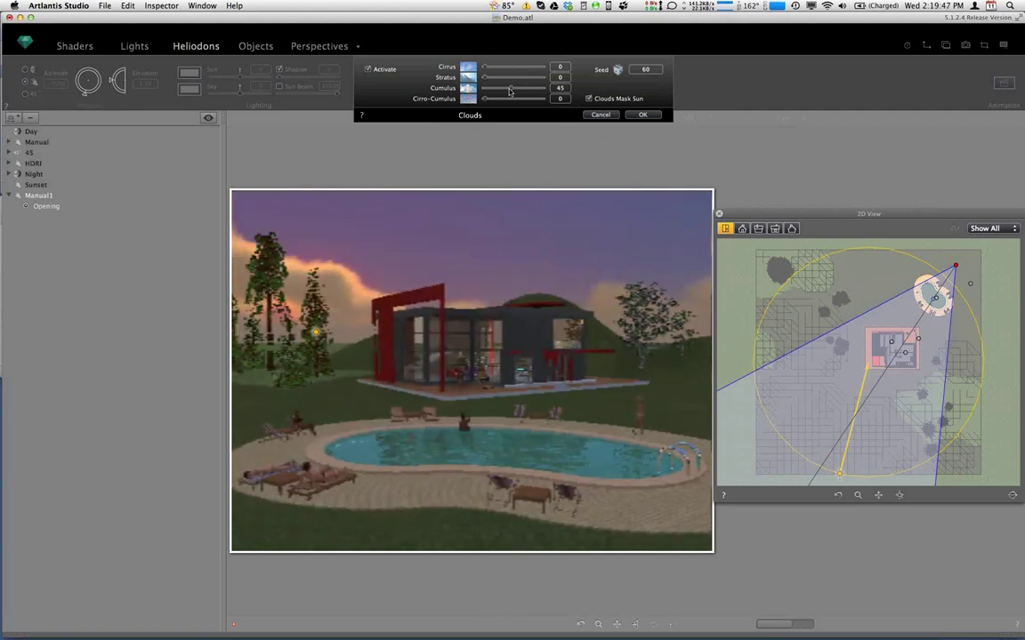
pyautogui.moveTo(511, 91); pyautogui.dragTo(482, 89)
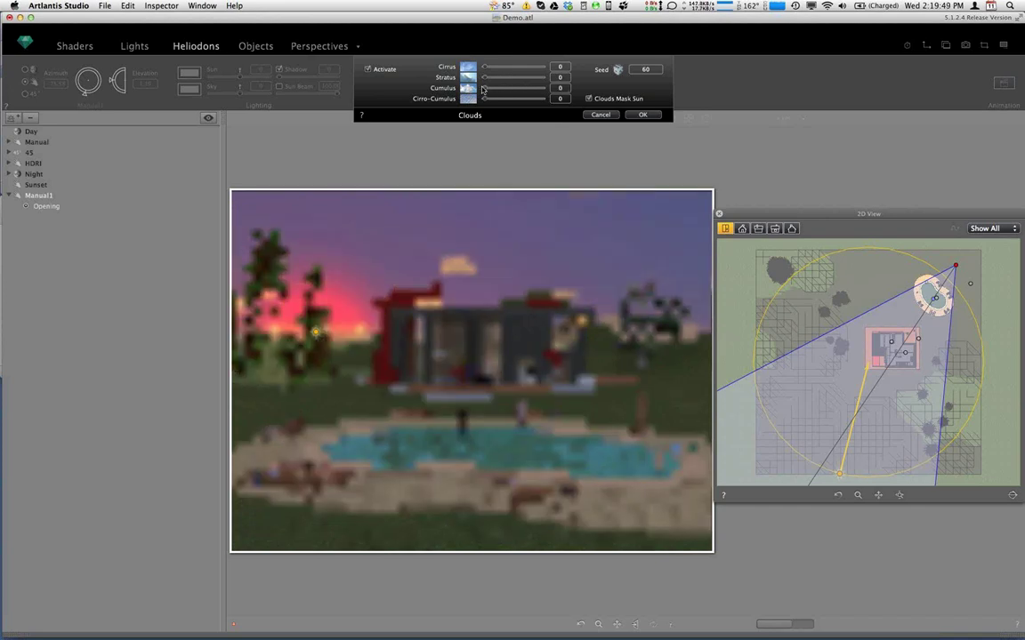
# Set the cirro-cumulus amount to 58 and randomize the cloud seed to 80.
pyautogui.moveTo(483, 98); pyautogui.dragTo(515, 104)
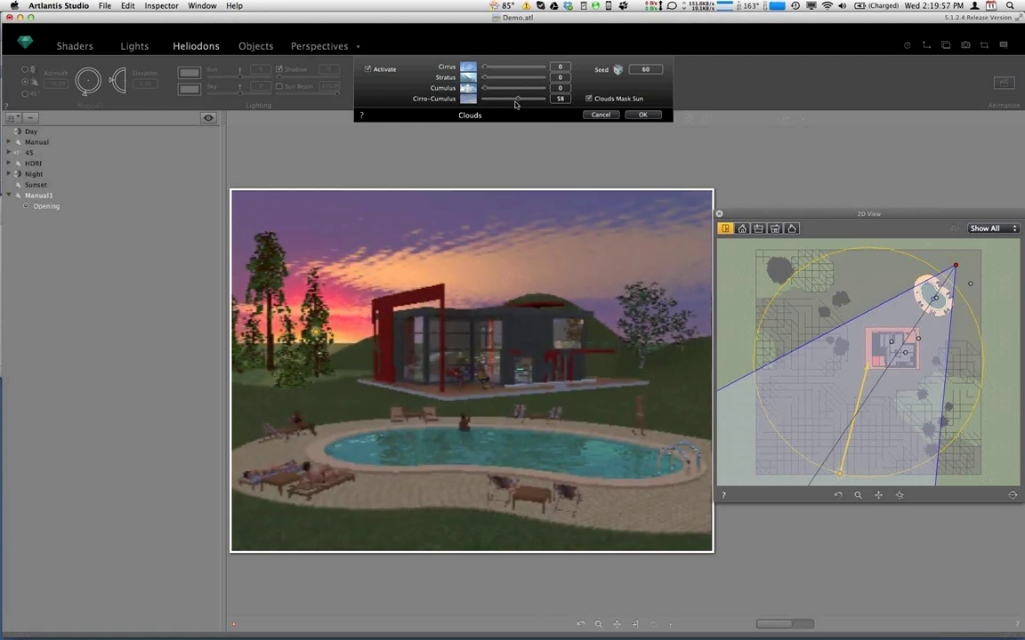
pyautogui.click(617, 71)
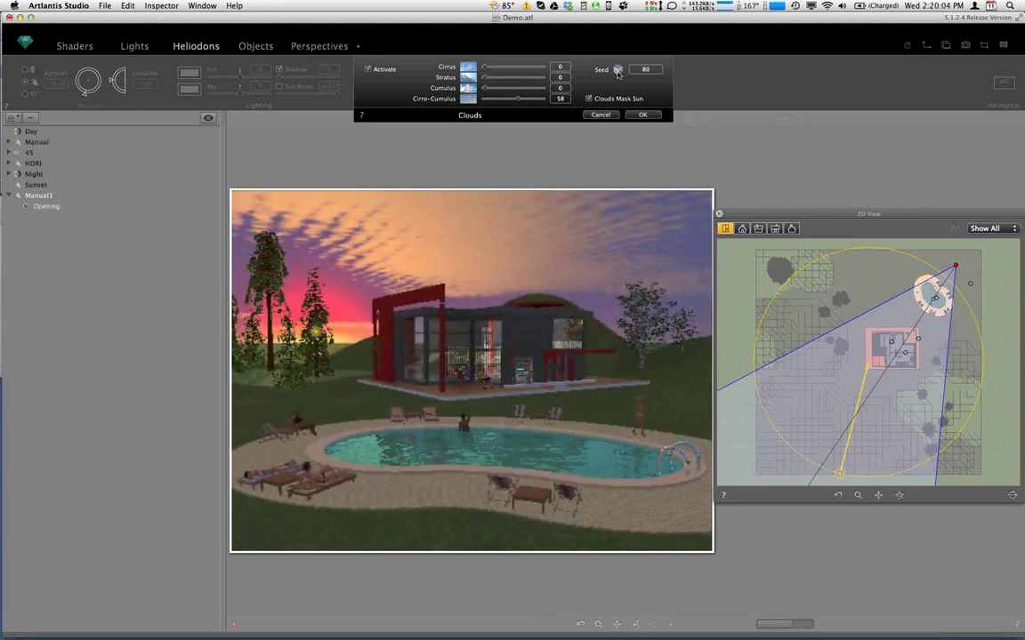
pyautogui.click(618, 71)
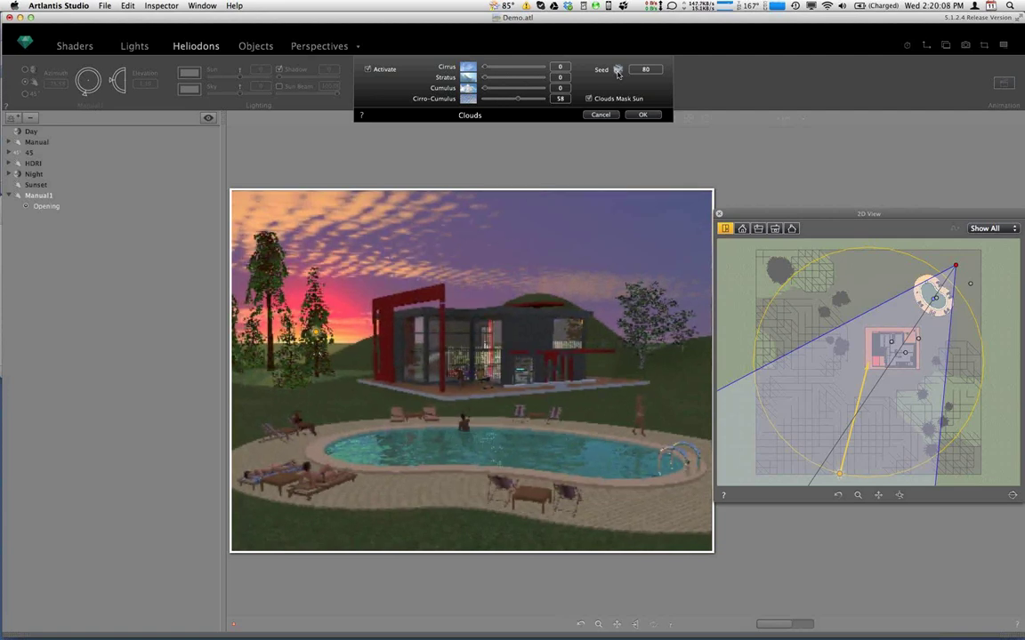
# Add cumulus clouds at 8 and stratus clouds at 35.
pyautogui.moveTo(484, 88); pyautogui.dragTo(494, 89)
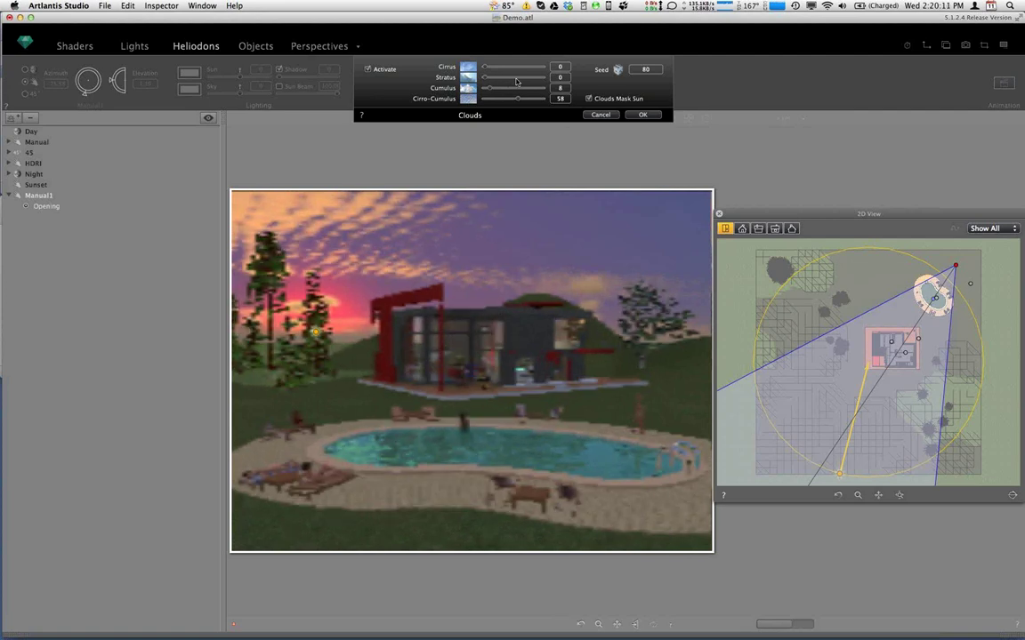
pyautogui.click(514, 78)
pyautogui.moveTo(514, 78); pyautogui.dragTo(498, 75)
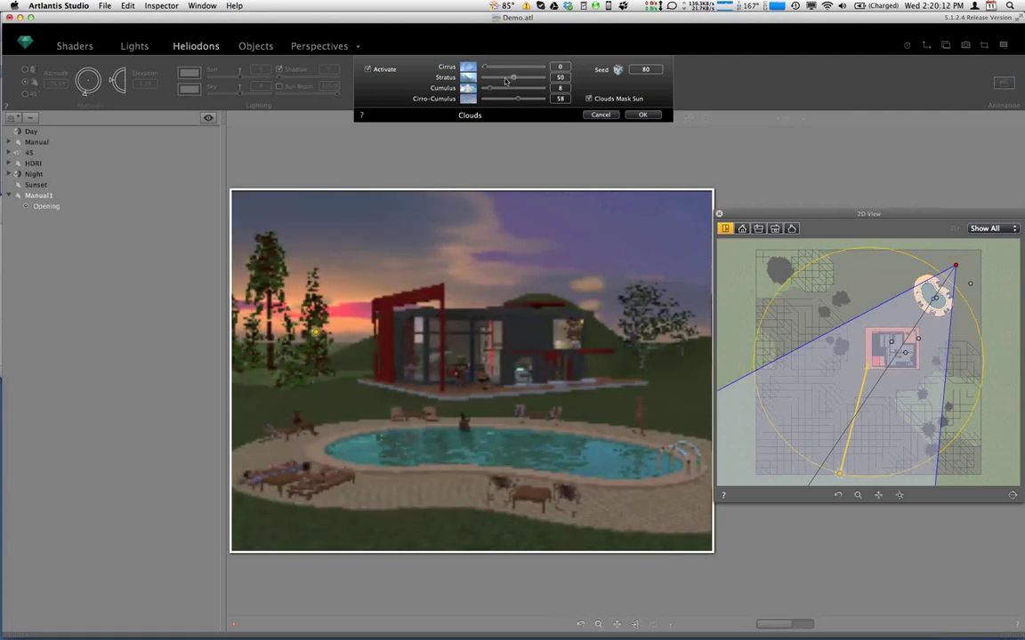
pyautogui.click(503, 77)
# Set the cloud seed to 60 and raise the cirrus amount to 41.
pyautogui.click(618, 69)
pyautogui.moveTo(484, 67); pyautogui.dragTo(523, 70)
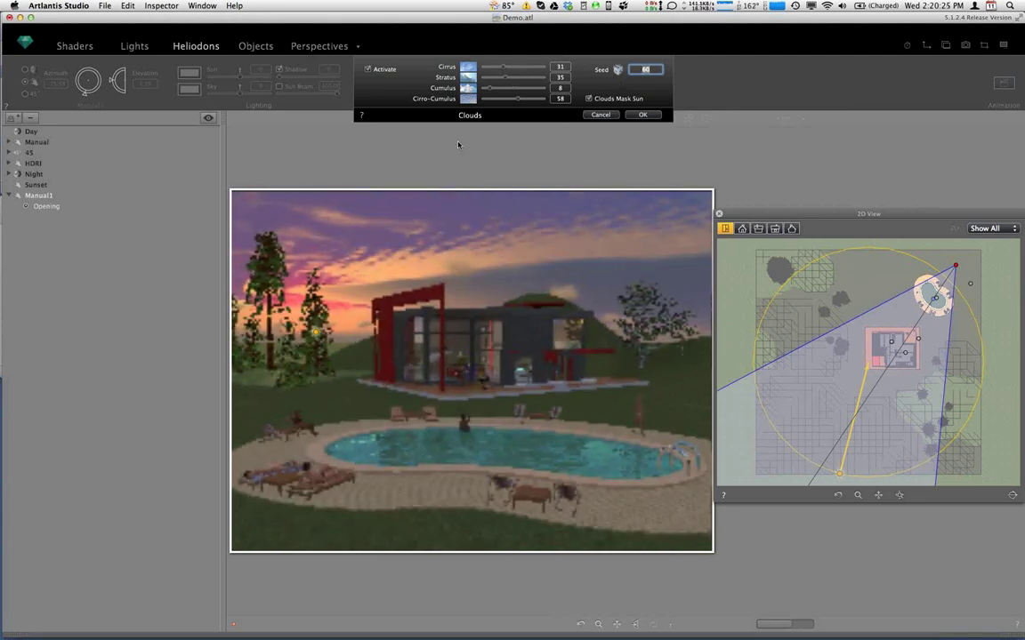
pyautogui.moveTo(503, 67); pyautogui.dragTo(510, 70)
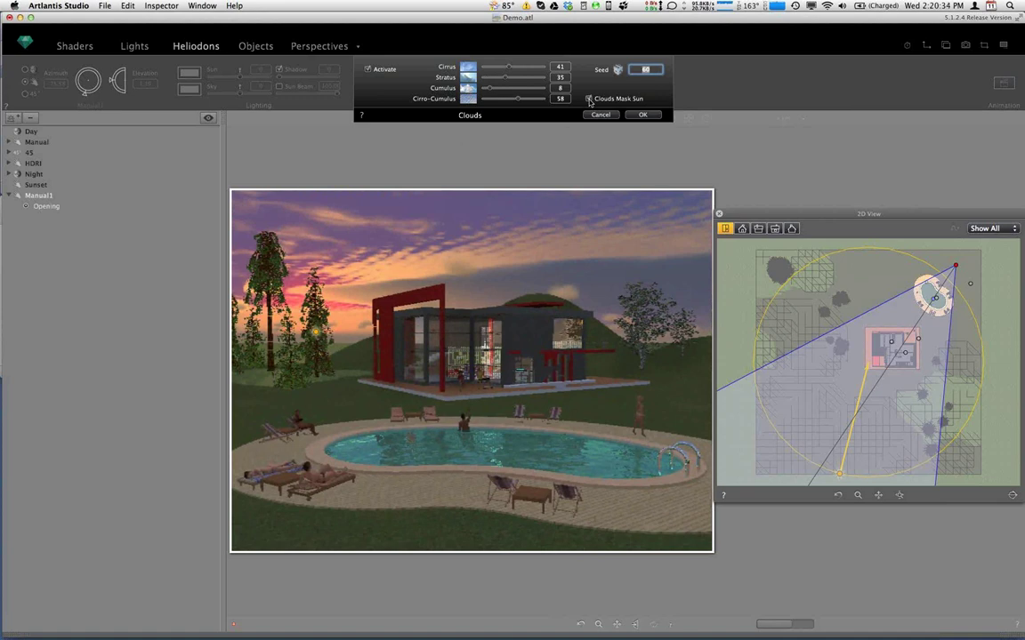
# Toggle Clouds Mask Sun off and back on, and accept the cloud settings.
pyautogui.click(589, 99)
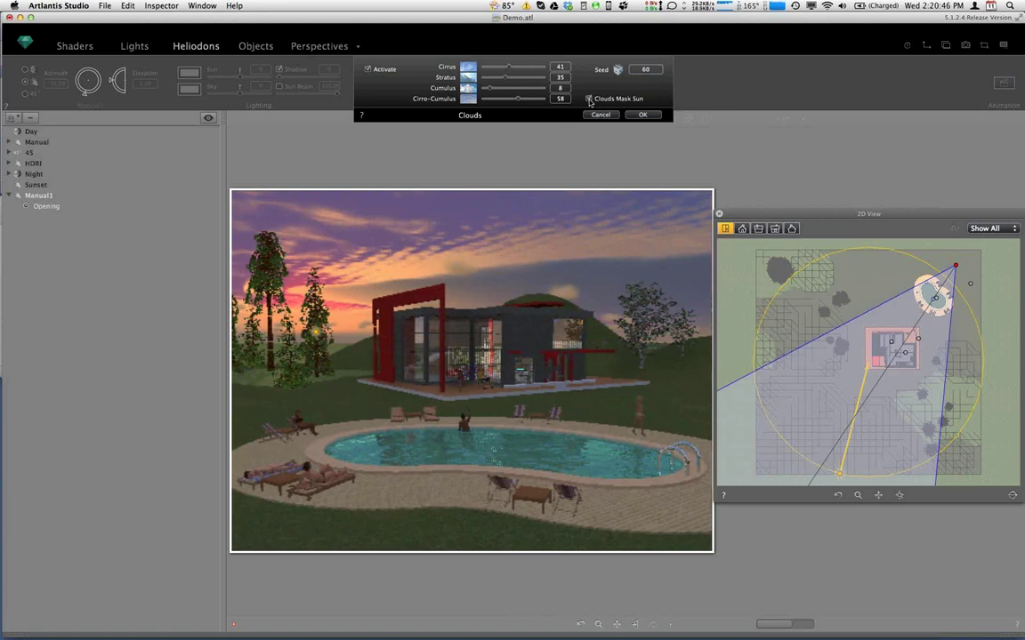
pyautogui.click(589, 99)
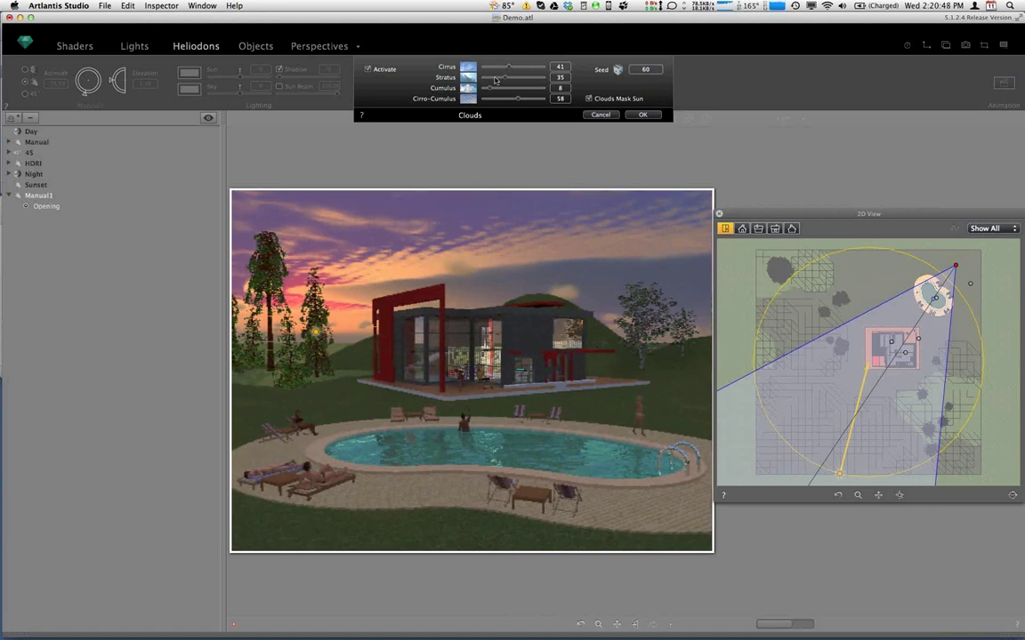
pyautogui.click(641, 116)
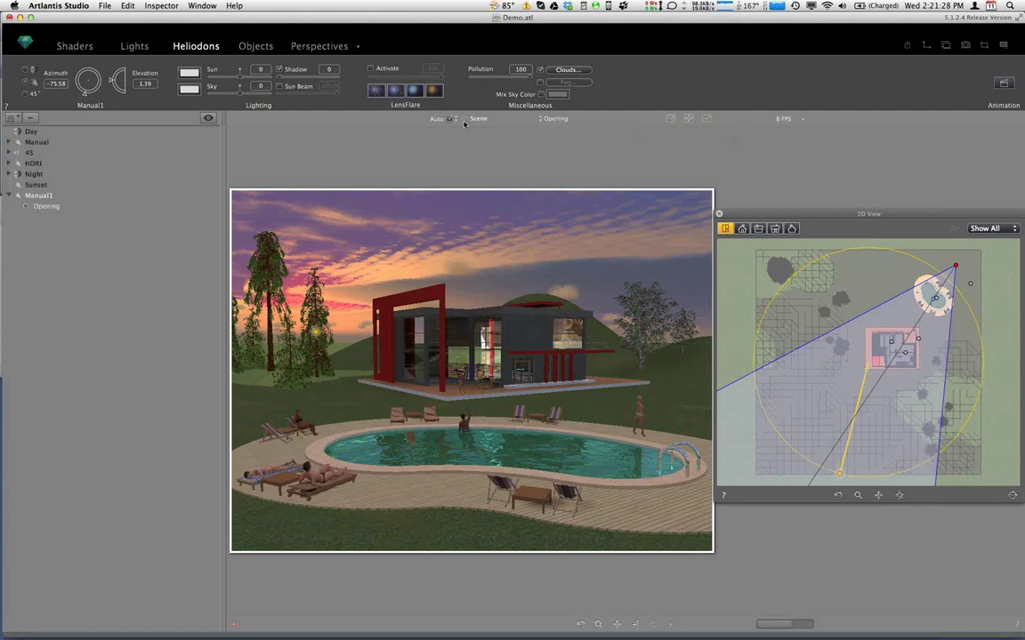
# Enable Mix Sky Color for Manual1 and tint it light blue with a saturation of 37%.
pyautogui.click(542, 94)
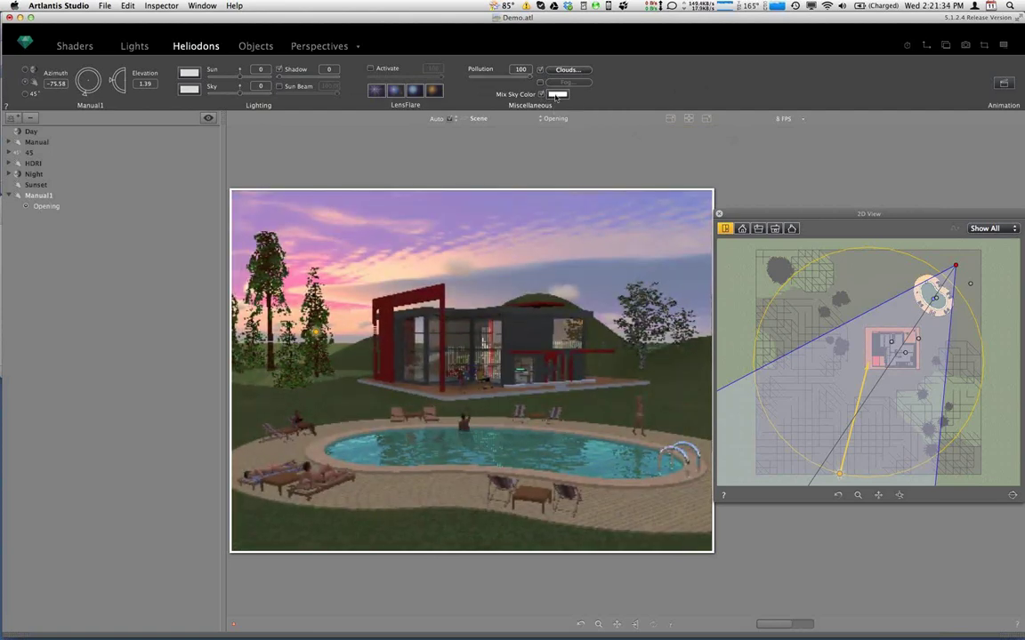
pyautogui.click(556, 95)
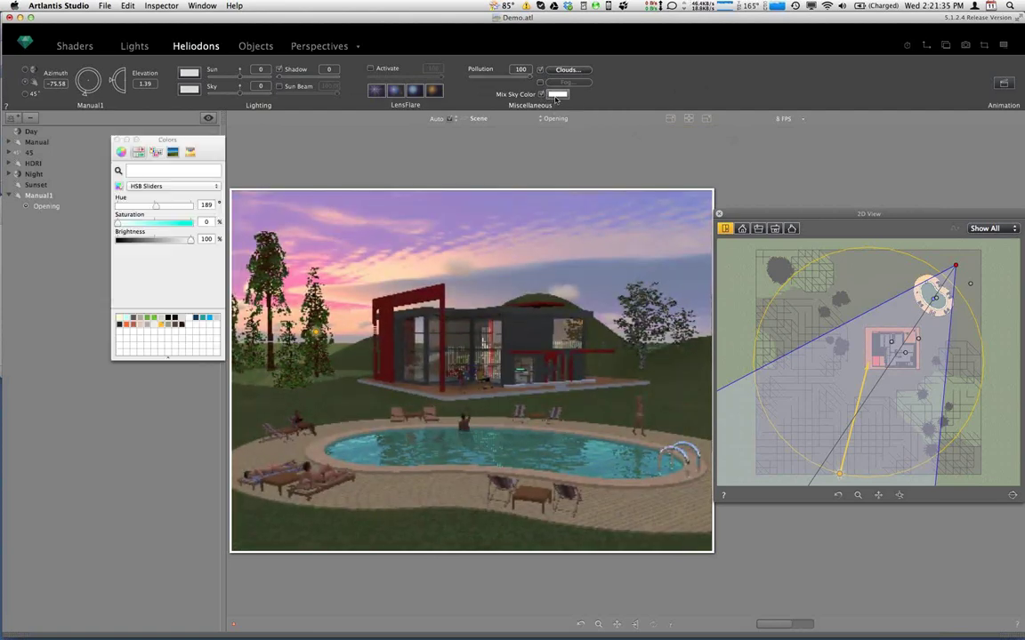
pyautogui.moveTo(116, 222); pyautogui.dragTo(131, 223)
pyautogui.click(145, 223)
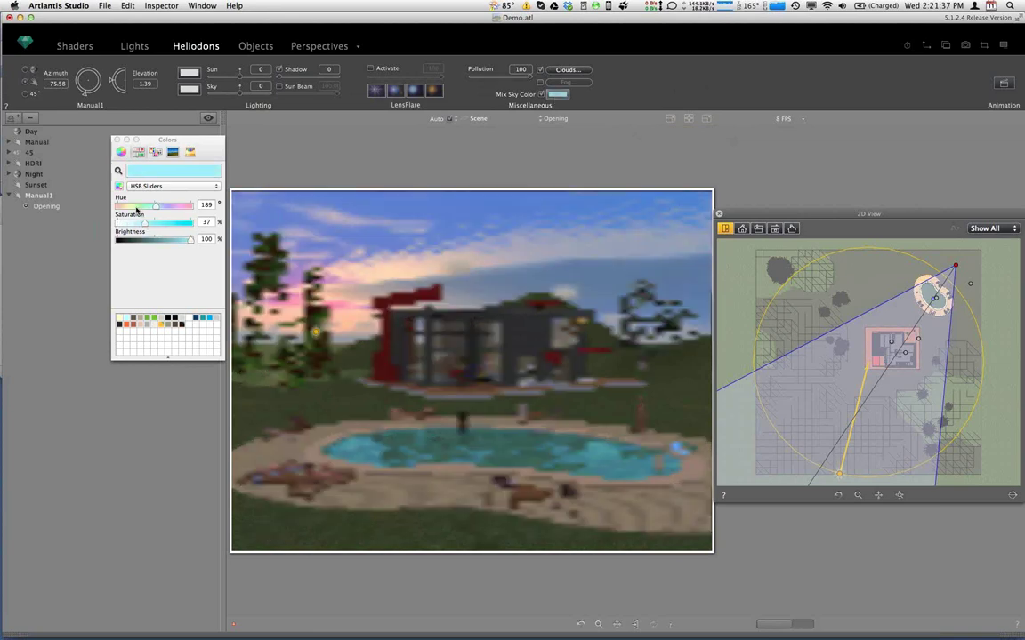
# Change the mixed sky colour to a warm orange with hue 40 and saturation 50%, and close the colour picker.
pyautogui.click(126, 205)
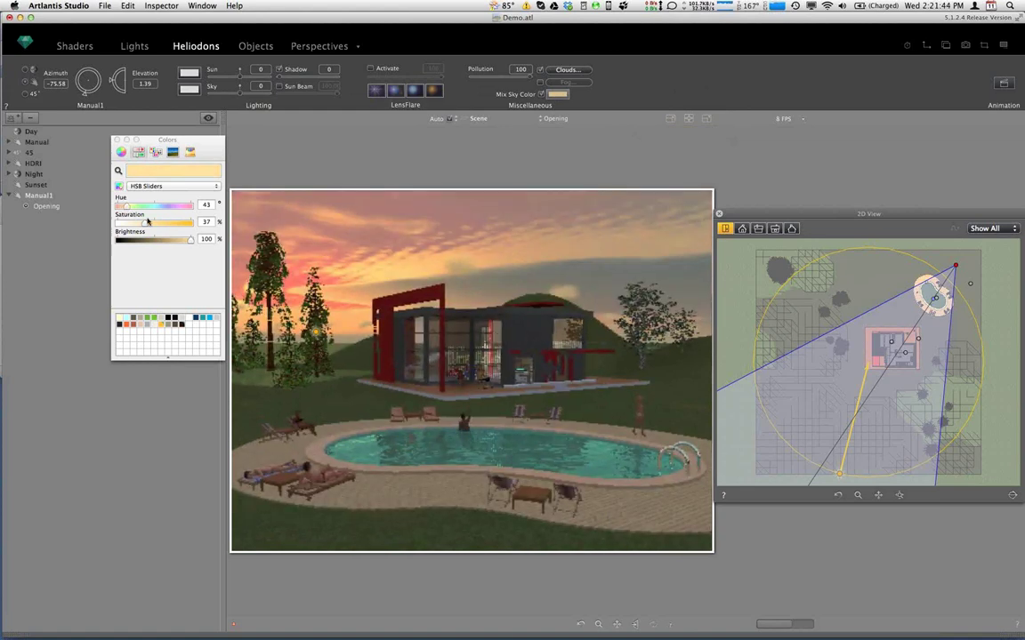
pyautogui.moveTo(147, 222)
pyautogui.mouseDown()
pyautogui.moveTo(160, 226)
pyautogui.moveTo(148, 224)
pyautogui.mouseUp()
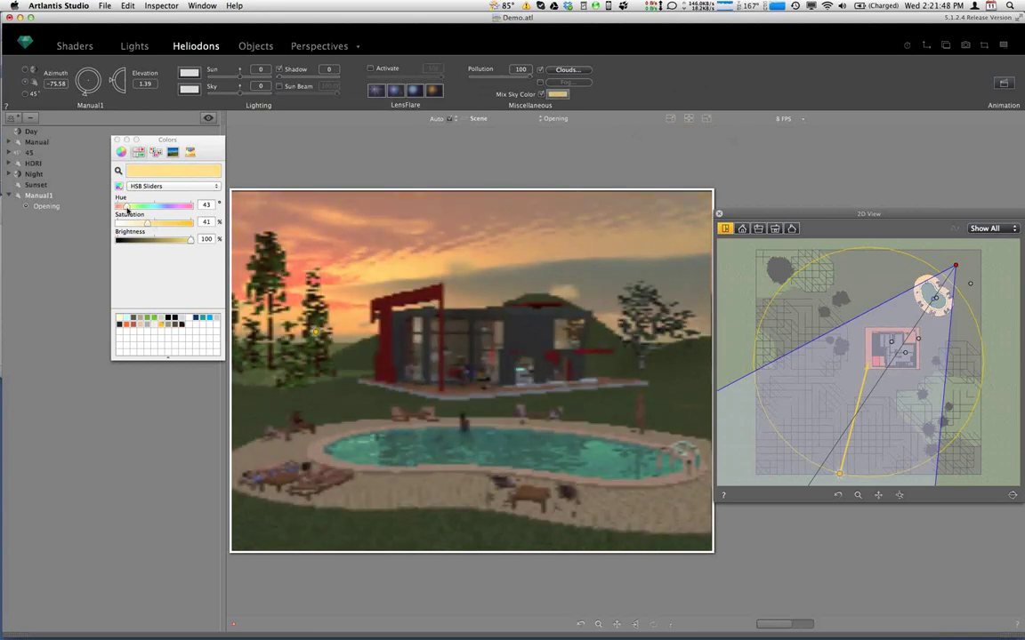
pyautogui.click(127, 210)
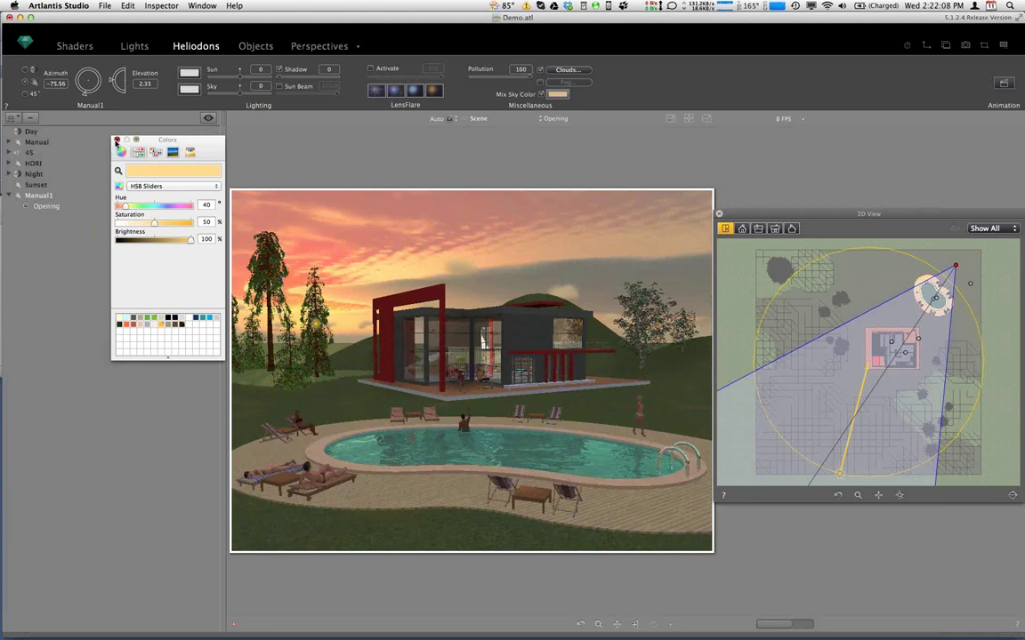
pyautogui.click(117, 141)
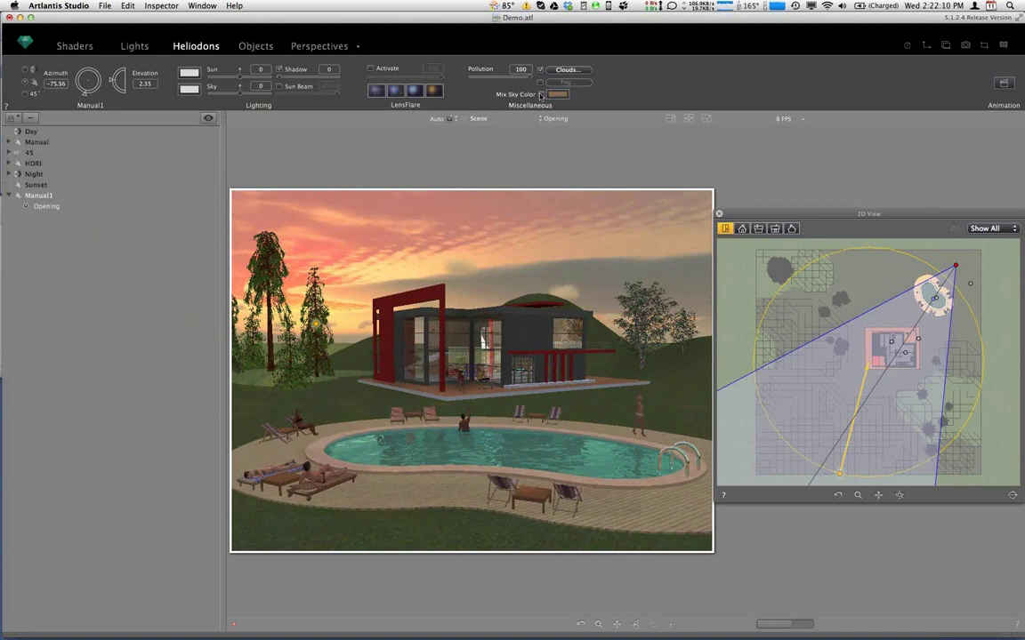
# Disable Mix Sky Color and raise Manual1's sun above the house to azimuth -67.17 and elevation 16.60.
pyautogui.click(540, 94)
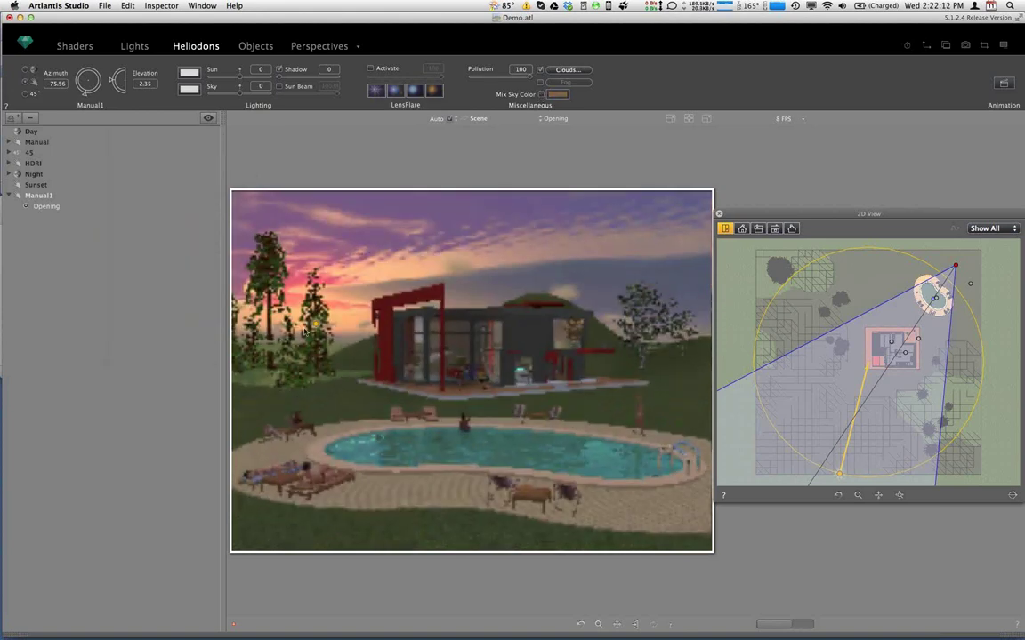
pyautogui.moveTo(314, 325); pyautogui.dragTo(311, 317)
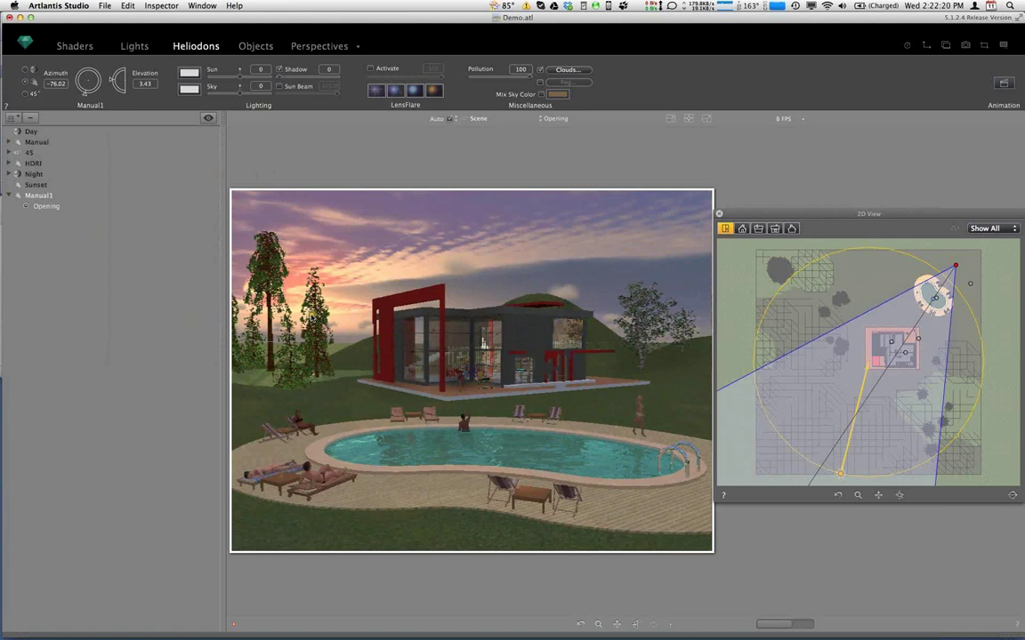
pyautogui.moveTo(304, 302); pyautogui.dragTo(288, 225)
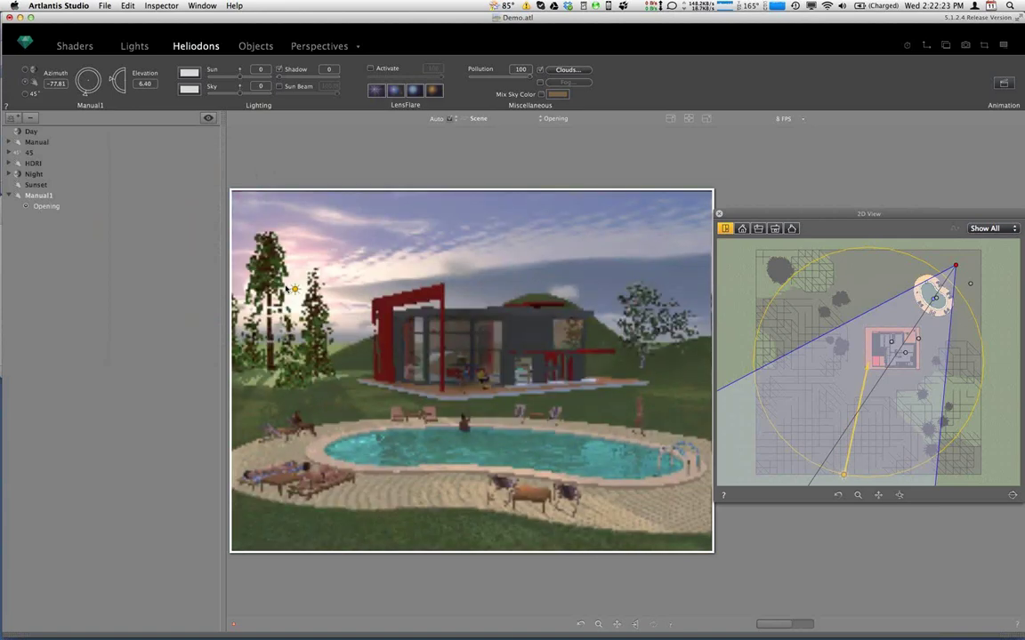
pyautogui.moveTo(301, 224); pyautogui.dragTo(385, 206)
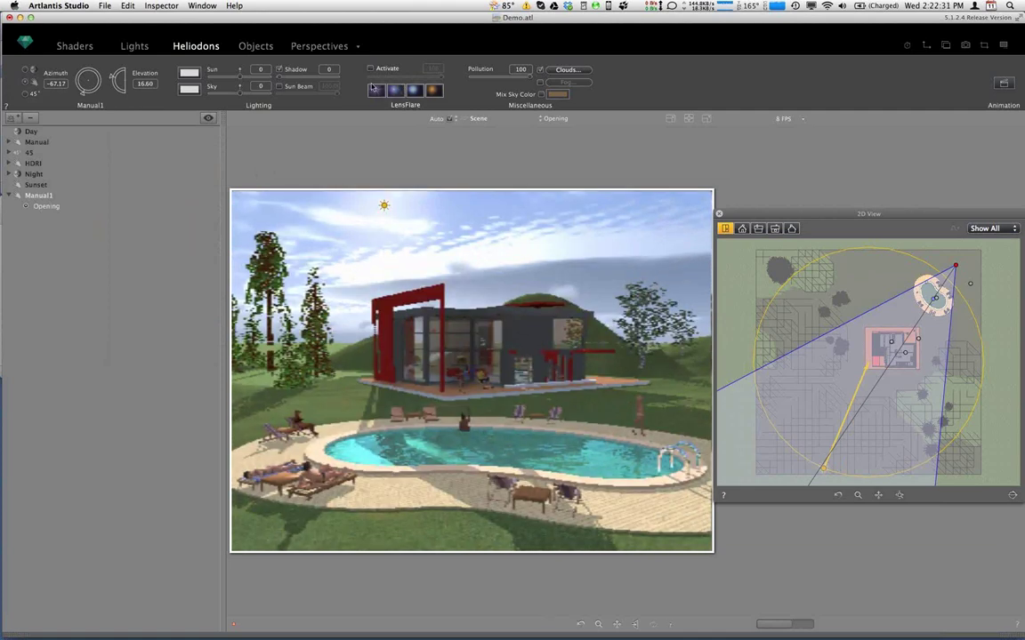
# Try the first lens flare style at 100 on Manual1's sun and deactivate it.
pyautogui.click(375, 90)
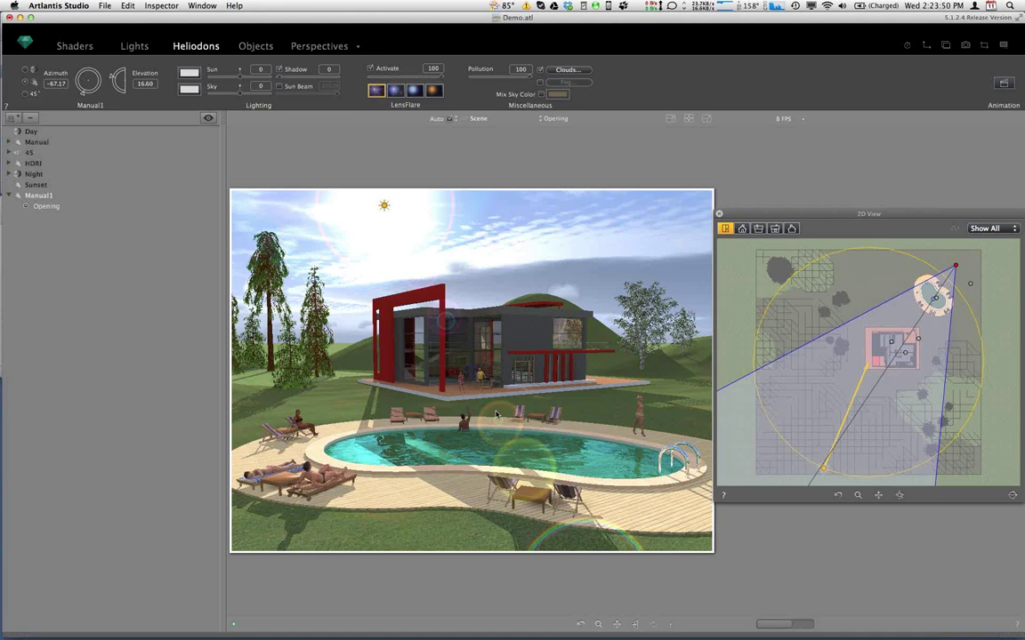
pyautogui.click(370, 69)
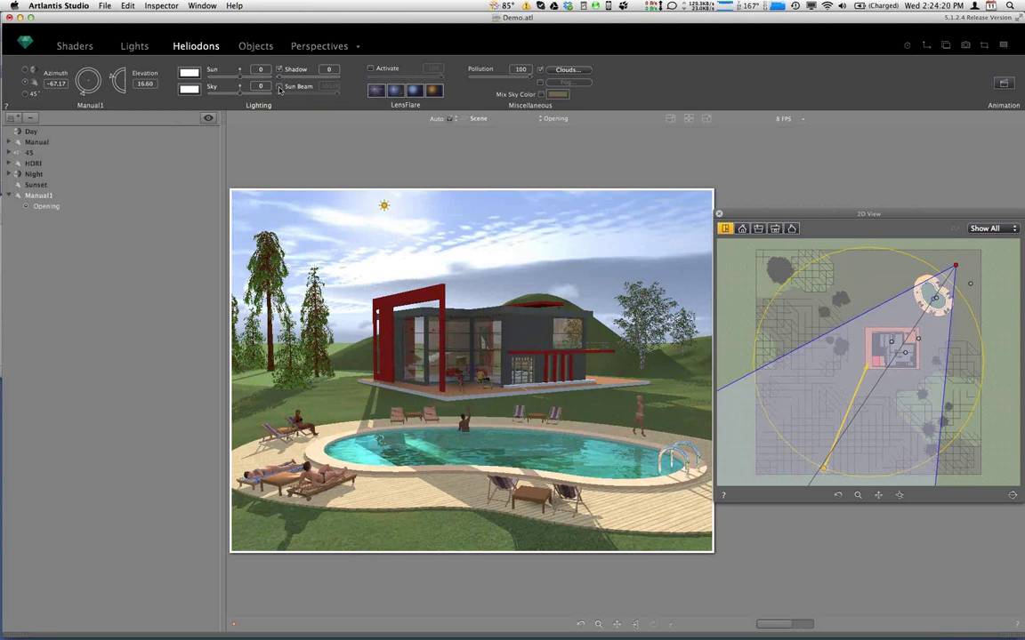
# Enable Sun Beam at 100 for the Manual1 heliodon.
pyautogui.click(279, 87)
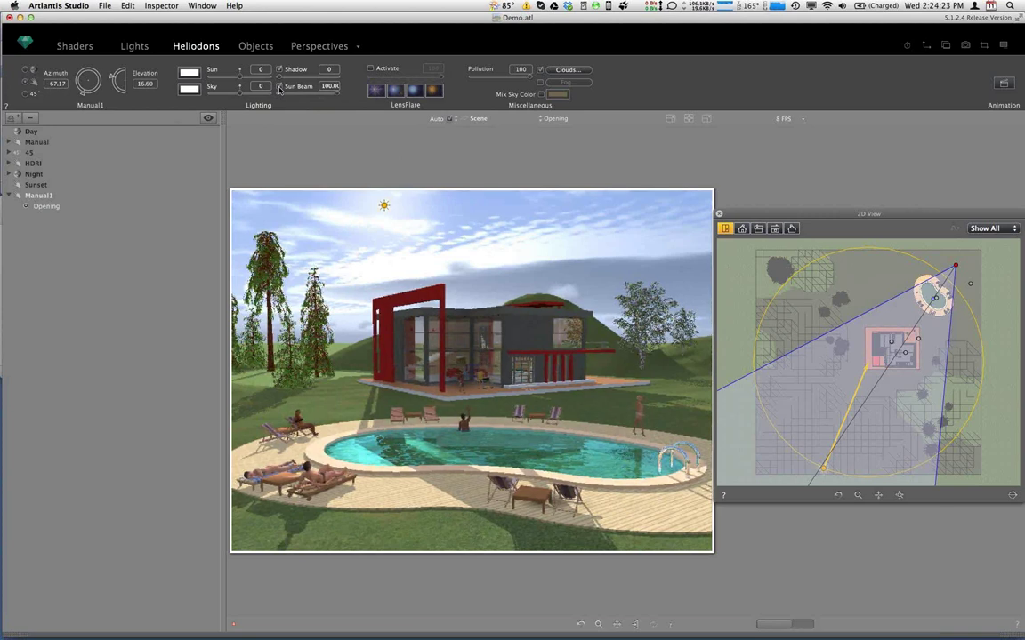
# Lower Manual1's sun into the tree beside the house, at azimuth -75.42 and elevation 6.18.
pyautogui.click(315, 278)
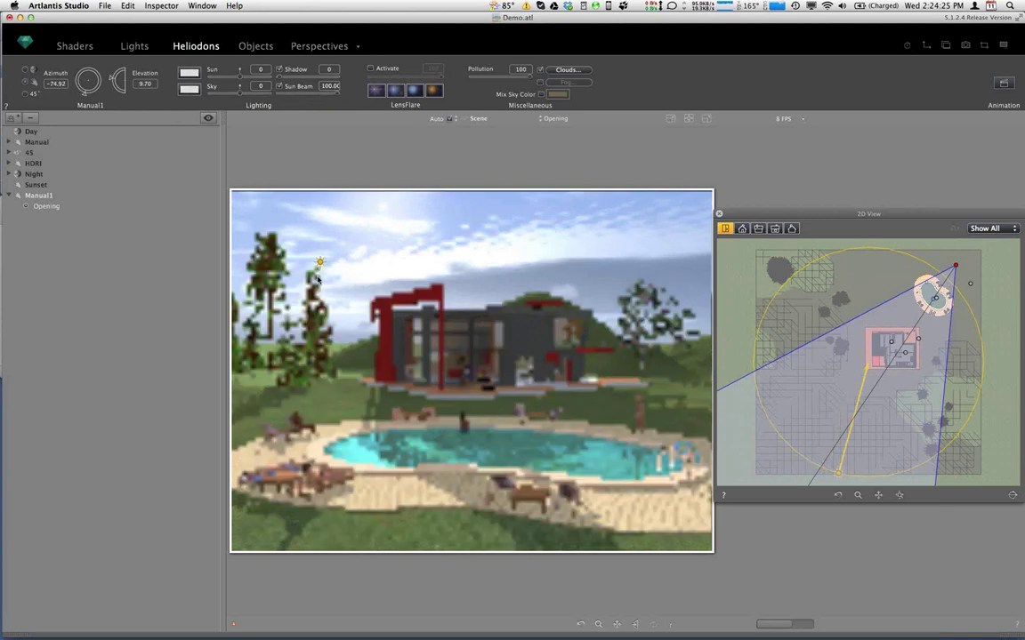
pyautogui.moveTo(315, 282); pyautogui.dragTo(316, 294)
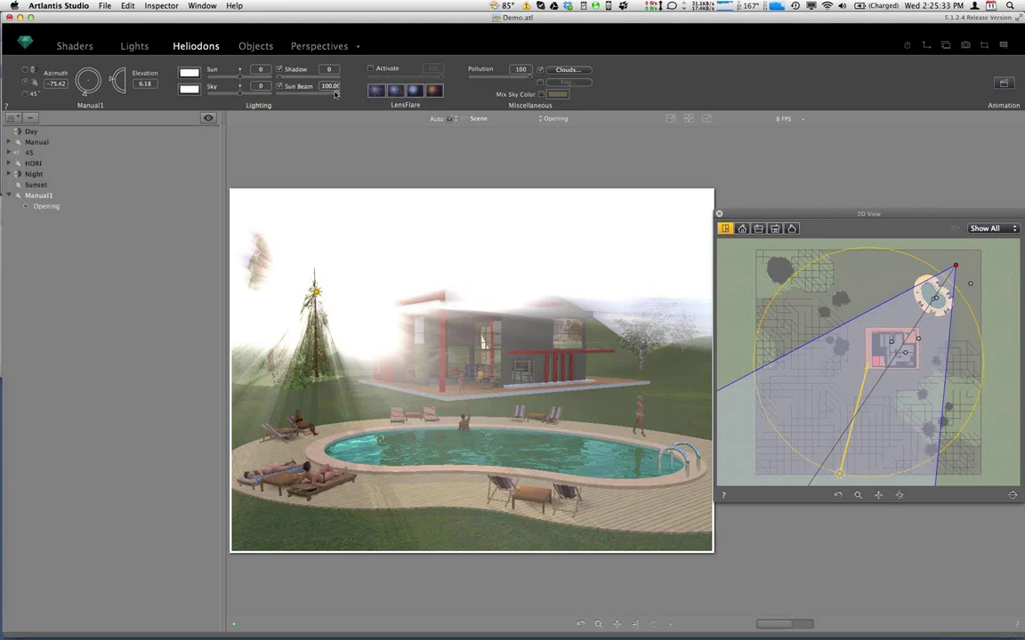
# Reduce Manual1's Sun Beam intensity to 12.97 and switch Sun Beam off.
pyautogui.moveTo(335, 92); pyautogui.dragTo(288, 97)
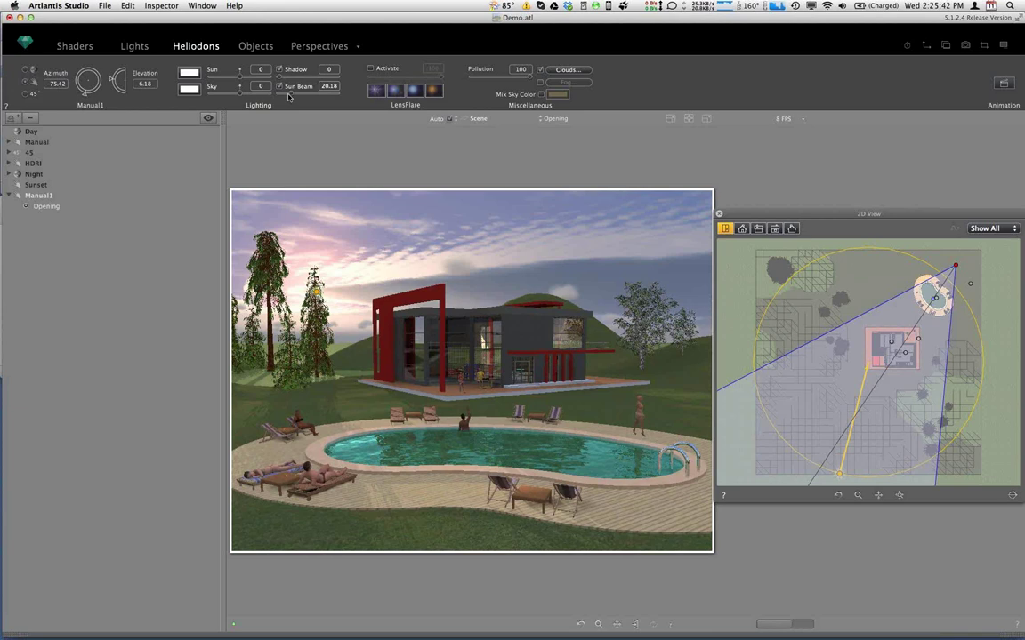
pyautogui.click(288, 97)
pyautogui.moveTo(289, 97); pyautogui.dragTo(286, 97)
pyautogui.moveTo(287, 98); pyautogui.dragTo(285, 98)
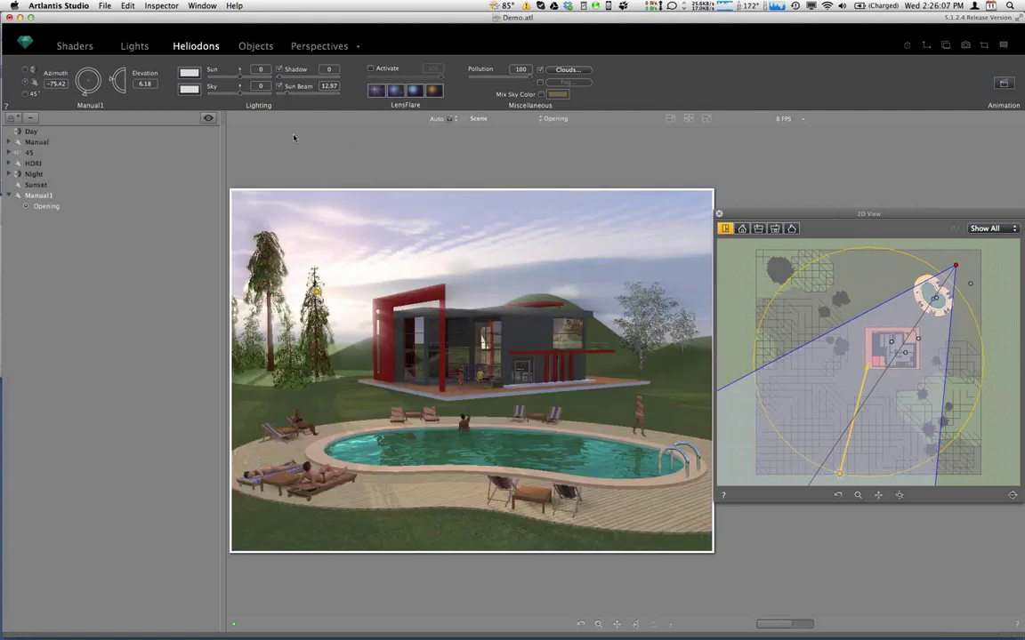
pyautogui.click(280, 86)
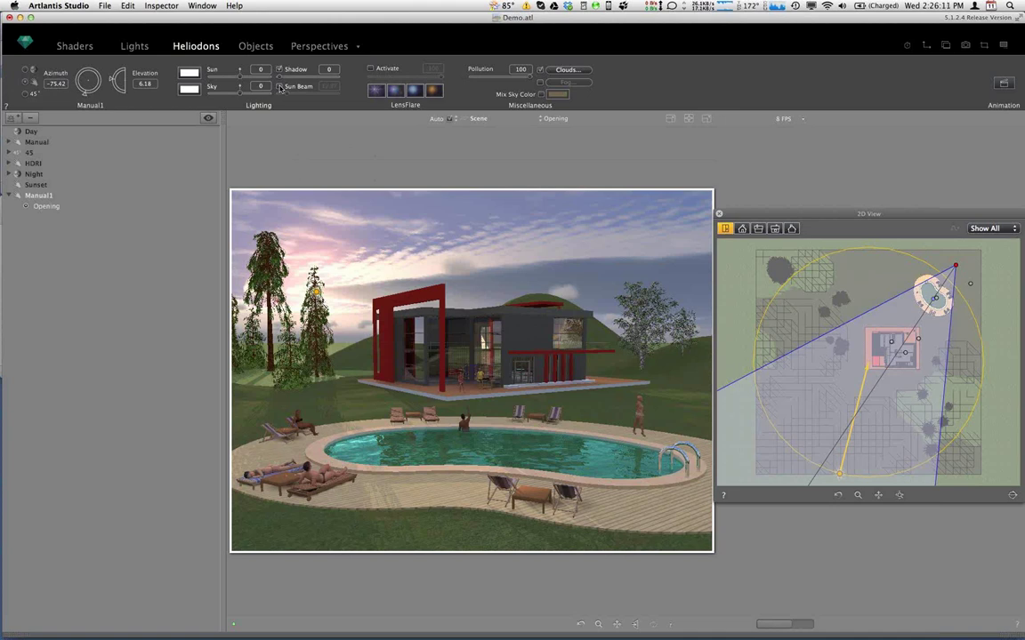
# Activate the wind for Manual1's animation with power 11 and direction 140.
pyautogui.click(997, 86)
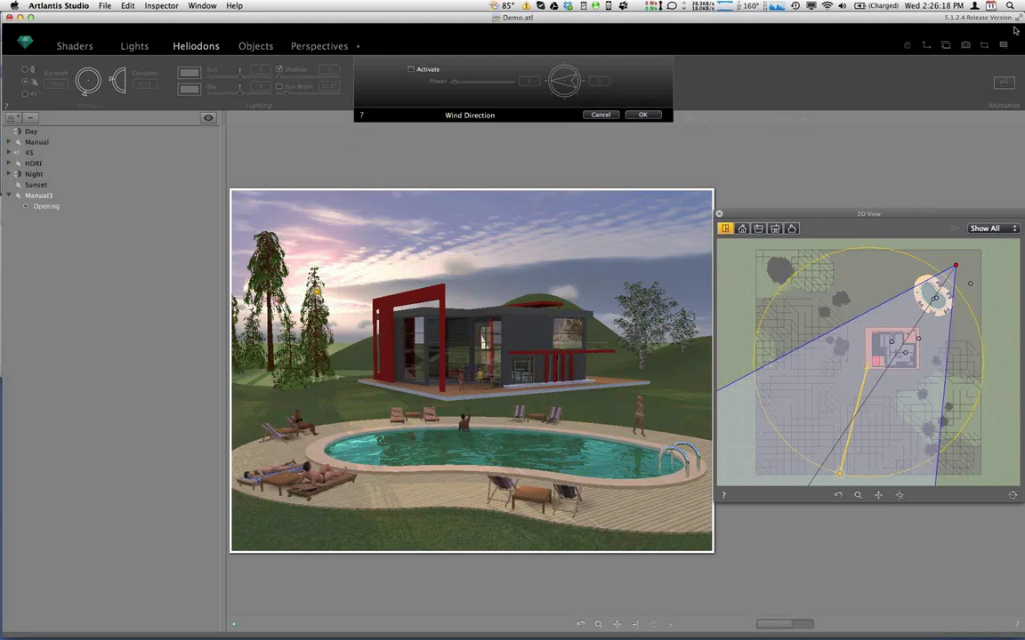
pyautogui.click(411, 70)
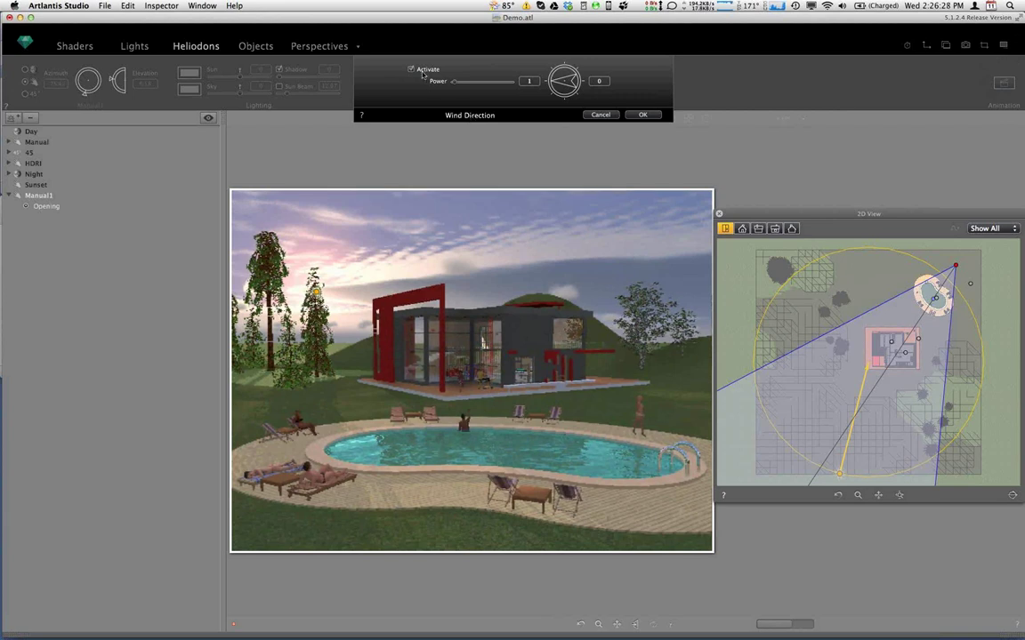
pyautogui.moveTo(454, 82); pyautogui.dragTo(460, 83)
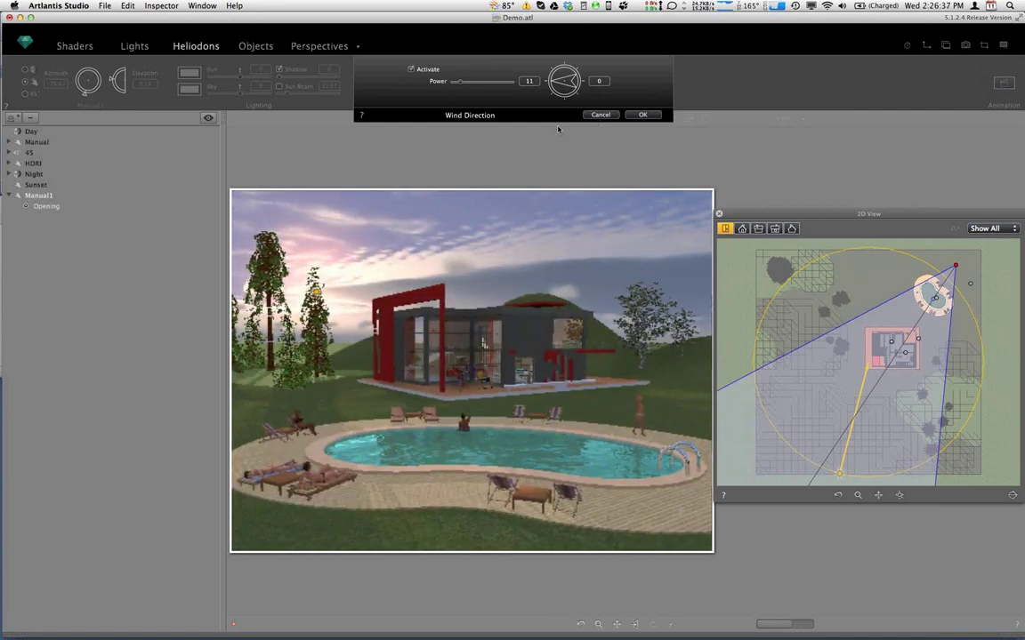
pyautogui.click(555, 85)
pyautogui.moveTo(555, 86); pyautogui.dragTo(576, 71)
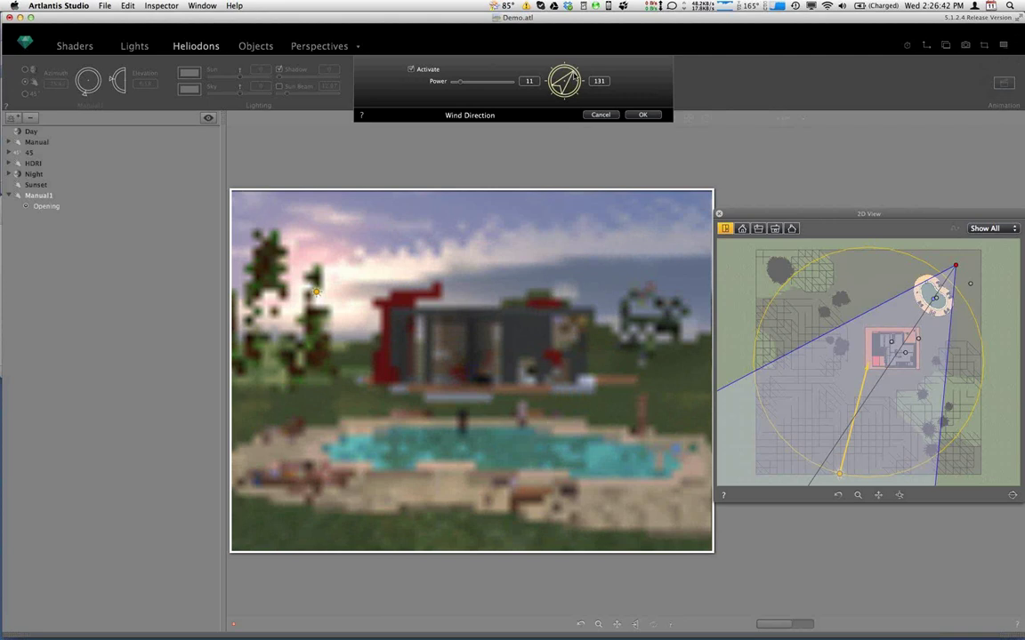
pyautogui.moveTo(576, 72); pyautogui.dragTo(578, 76)
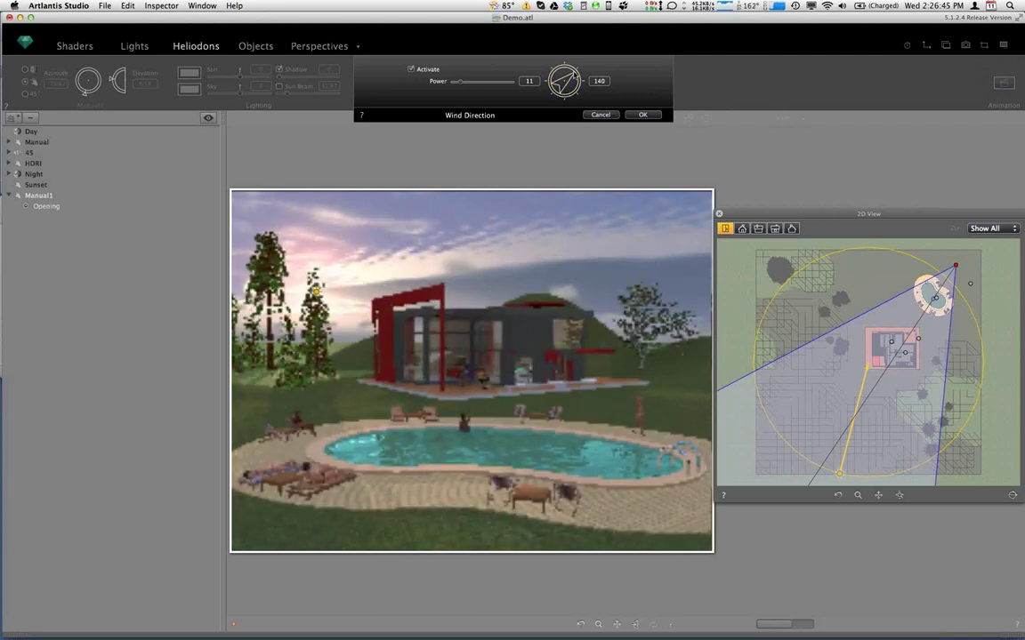
pyautogui.click(645, 115)
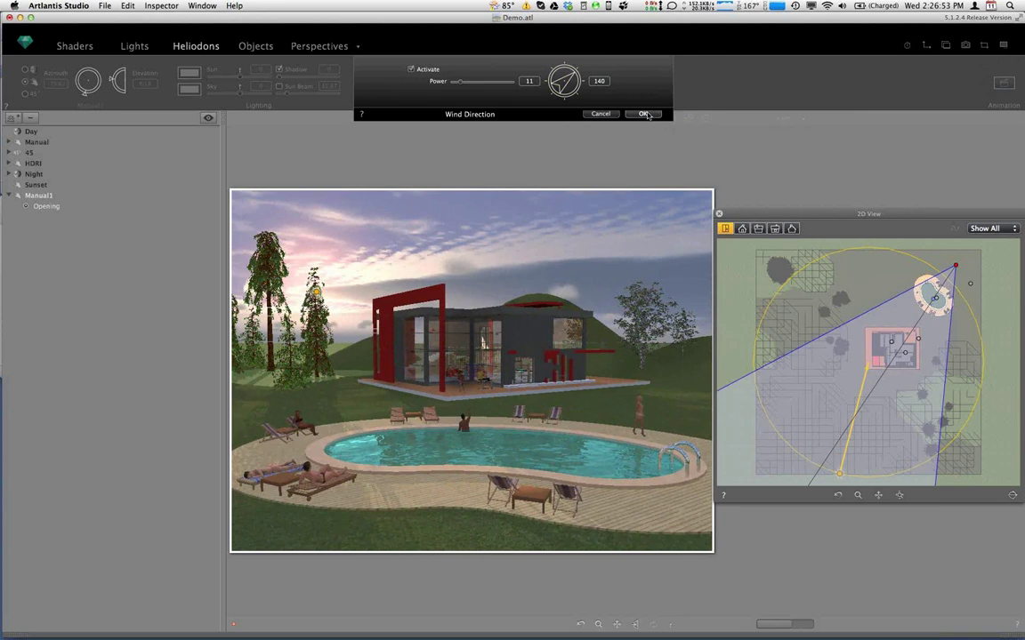
pyautogui.click(1001, 85)
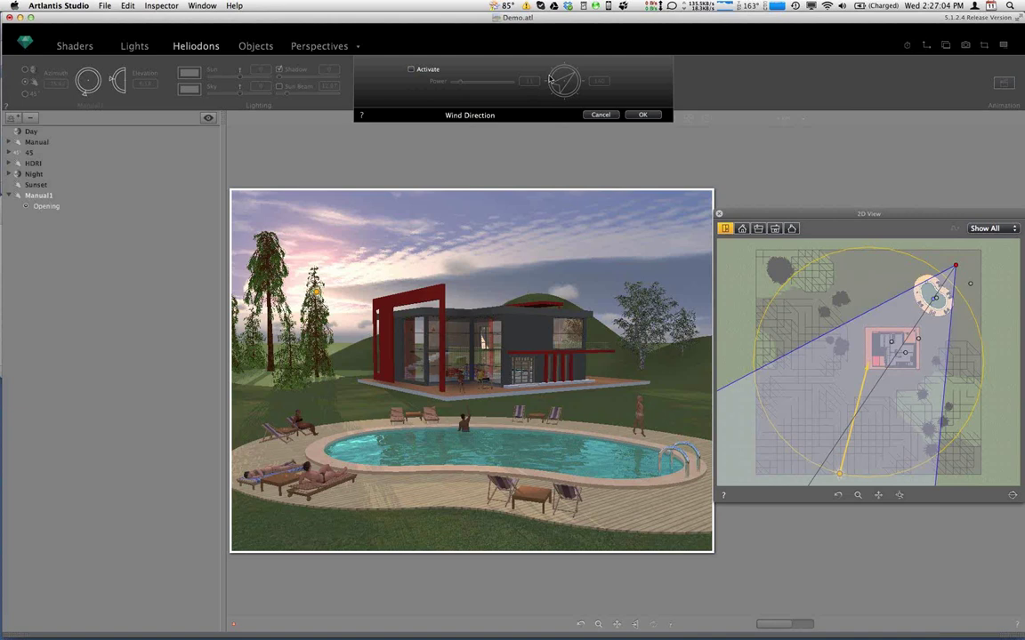
pyautogui.click(601, 115)
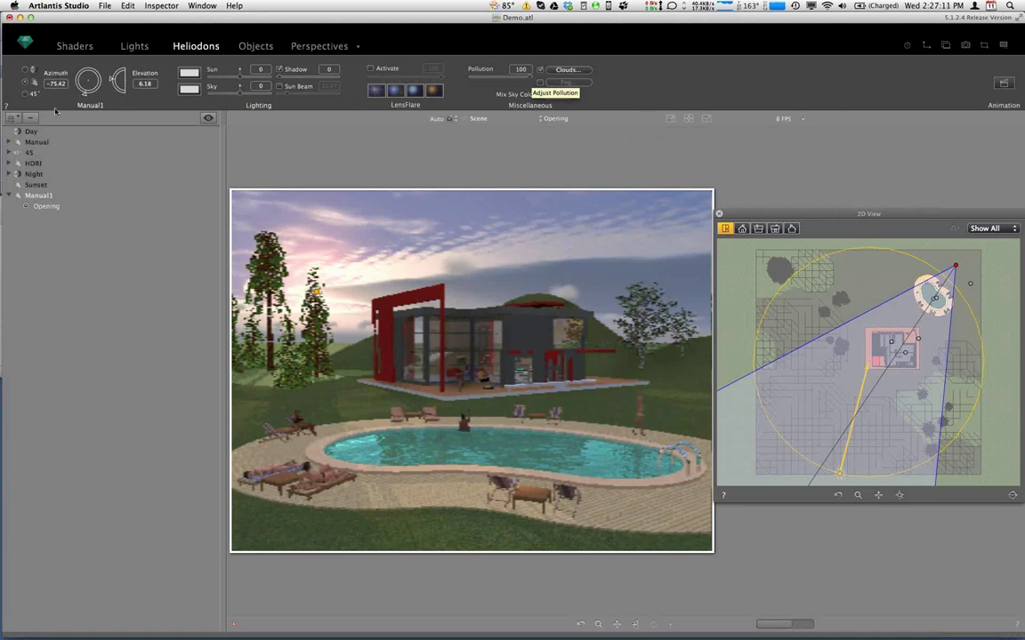
# Duplicate the Manual1 heliodon and raise the copy's sun elevation to 37.39.
pyautogui.click(40, 196)
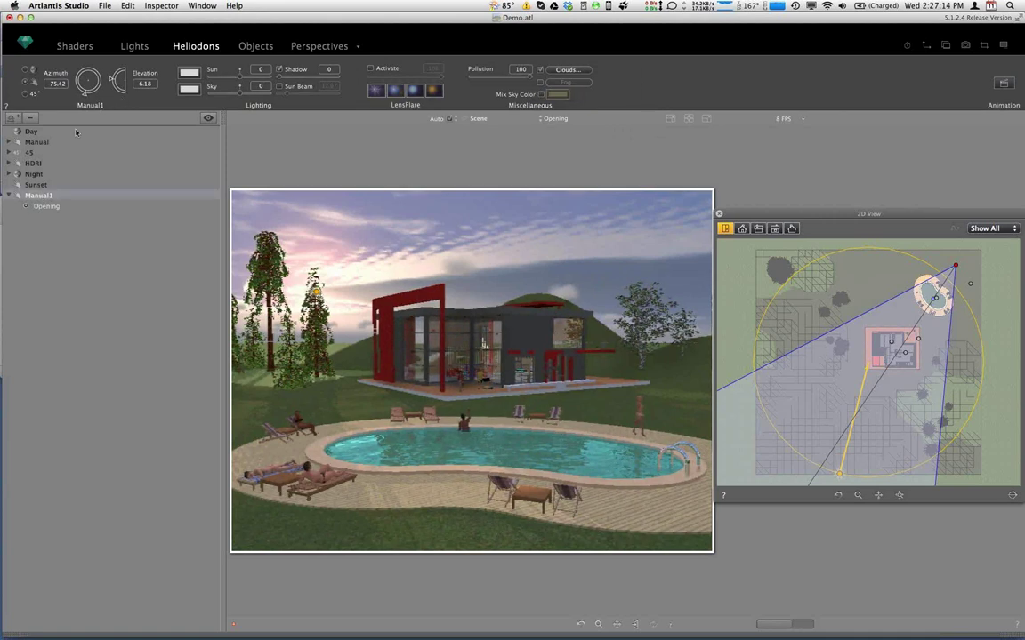
pyautogui.click(29, 120)
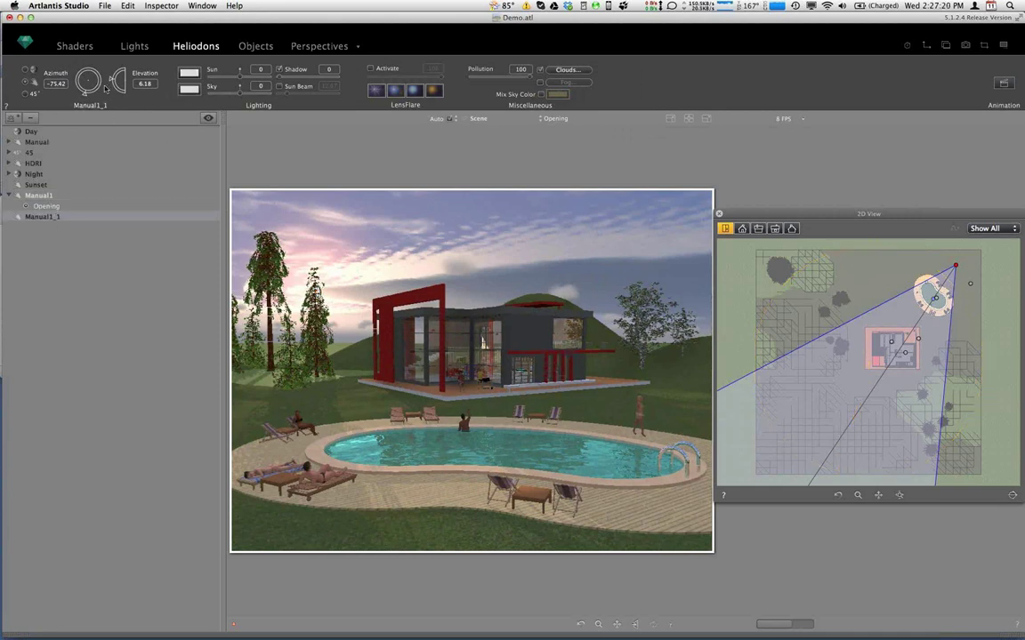
pyautogui.moveTo(112, 80); pyautogui.dragTo(115, 75)
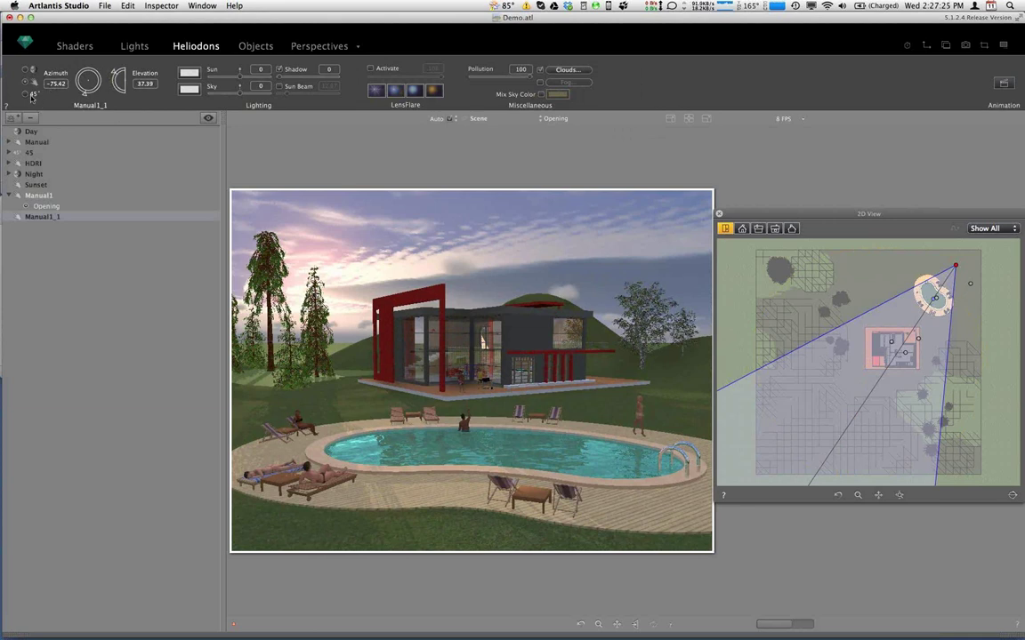
# Rename the duplicated heliodon as 45-1 and switch its sun position mode to 45°.
pyautogui.doubleClick(52, 216)
pyautogui.write('45')
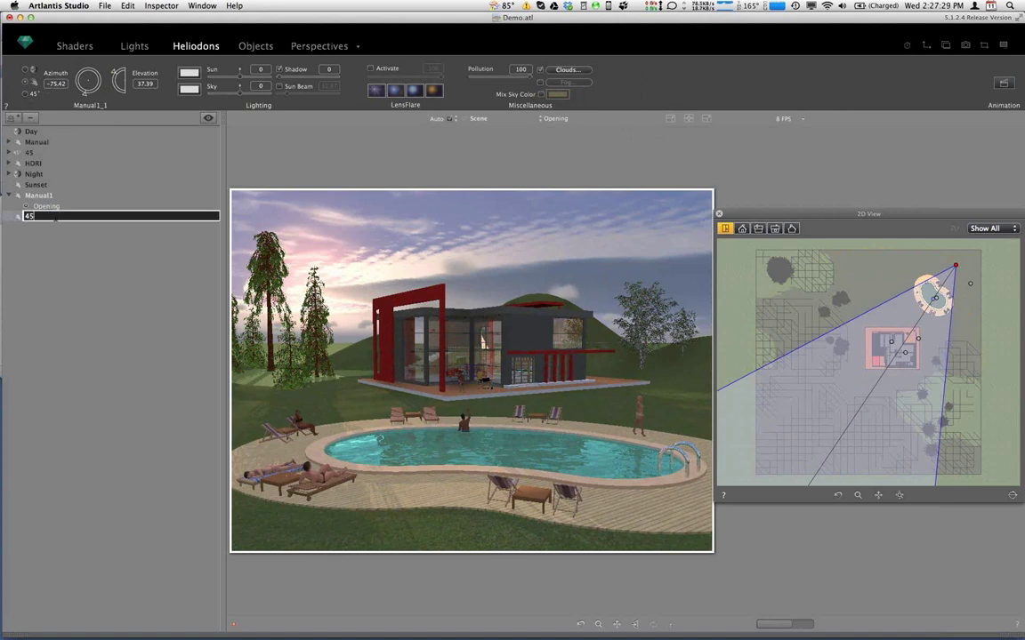
pyautogui.write('-1')
pyautogui.press('Return')
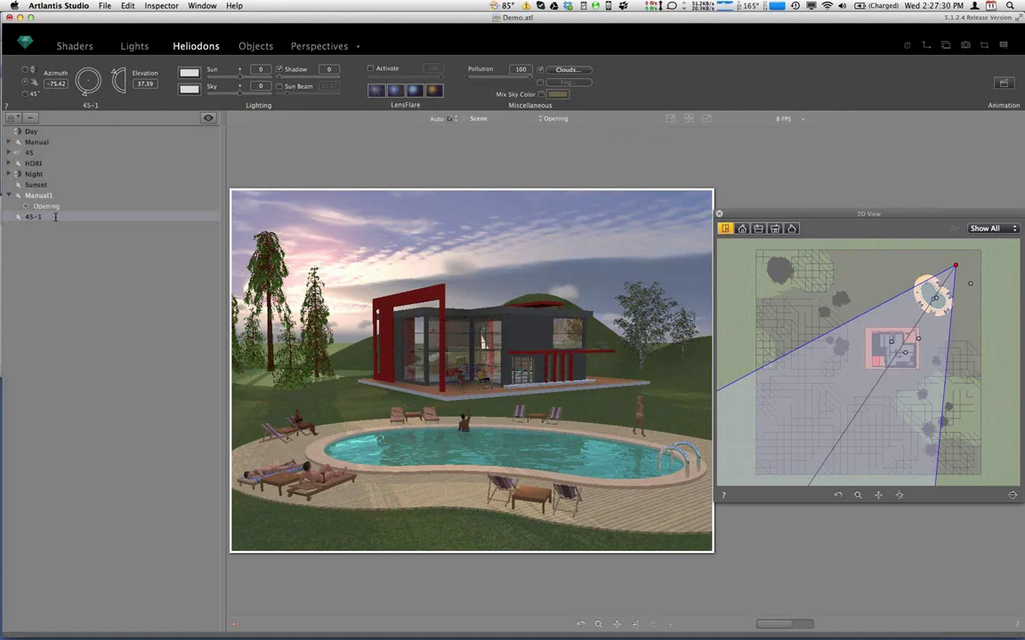
pyautogui.click(25, 93)
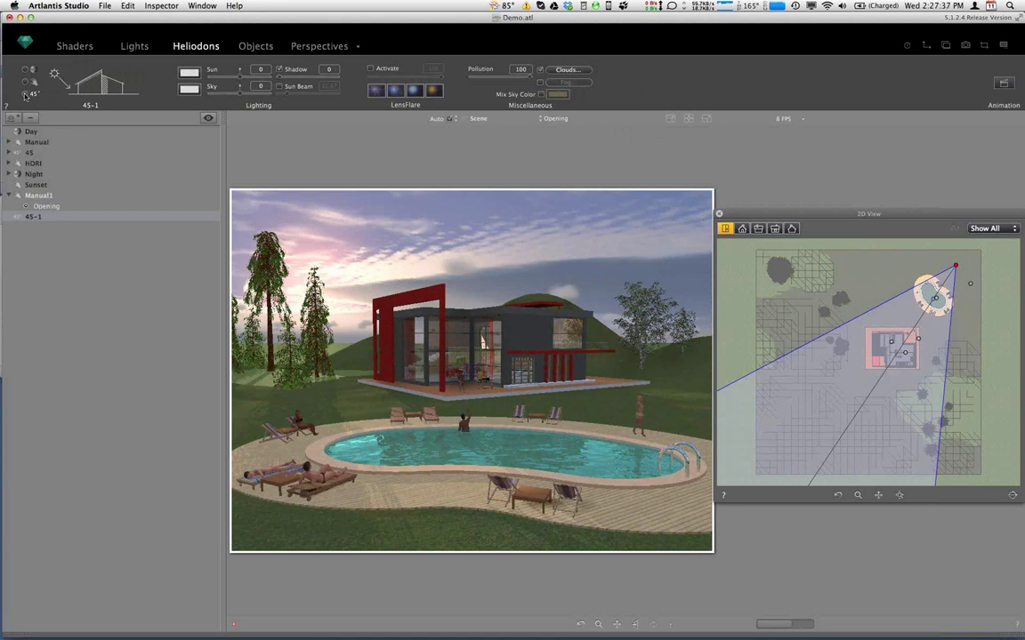
# Display the Parallel View and assign the 45-1 heliodon to it.
pyautogui.click(357, 46)
pyautogui.click(368, 68)
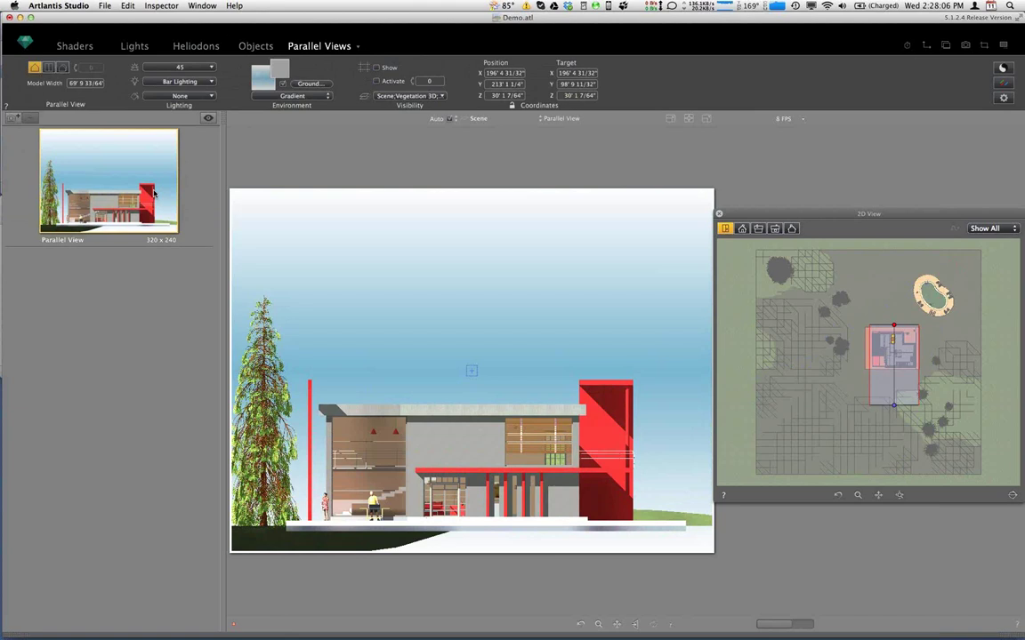
pyautogui.click(77, 48)
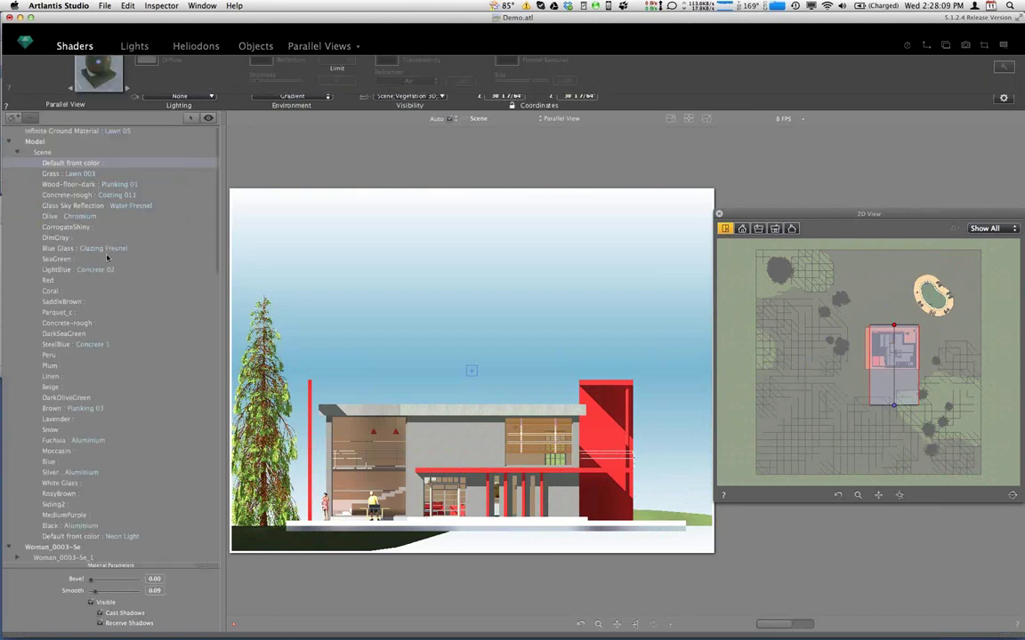
pyautogui.click(192, 53)
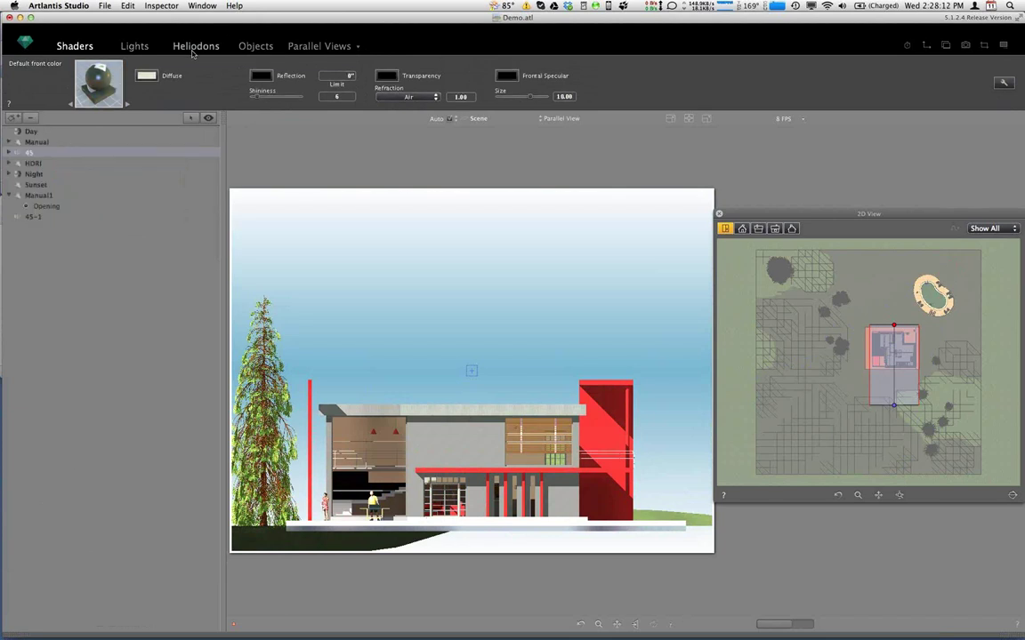
pyautogui.rightClick(31, 220)
pyautogui.click(58, 221)
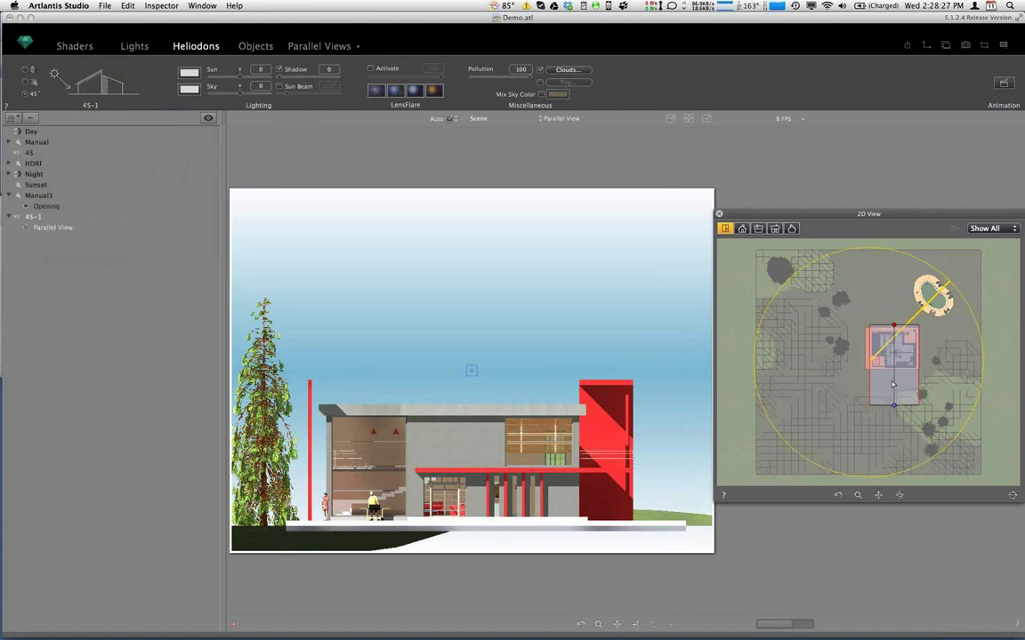
# Shift the Parallel View slightly across the house in the 2D plan, try rotating it, and undo the rotation.
pyautogui.moveTo(894, 383)
pyautogui.mouseDown()
pyautogui.moveTo(863, 385)
pyautogui.moveTo(874, 388)
pyautogui.mouseUp()
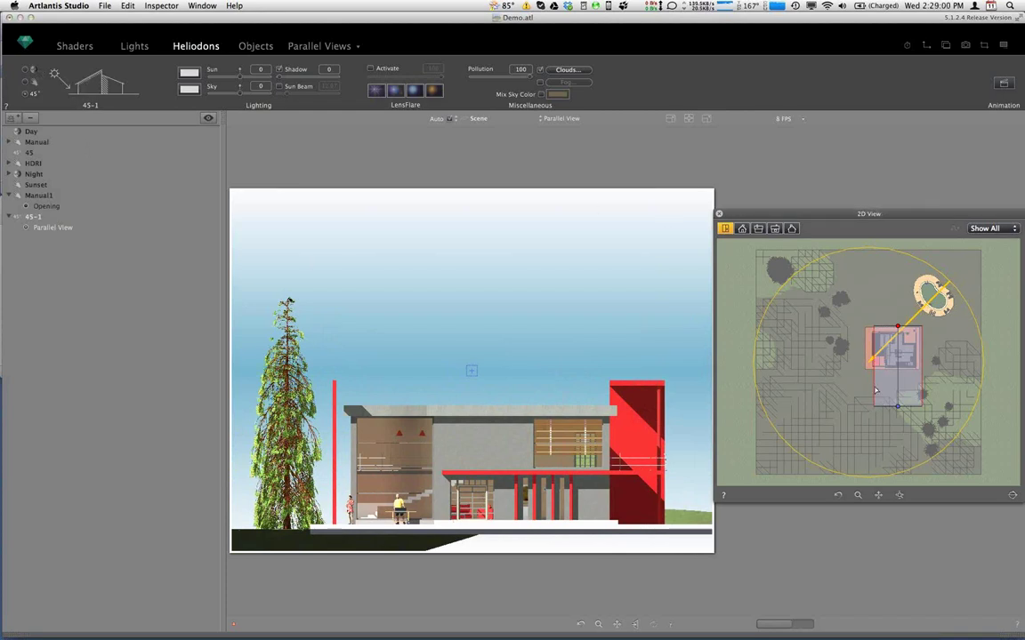
pyautogui.moveTo(897, 408); pyautogui.dragTo(885, 370)
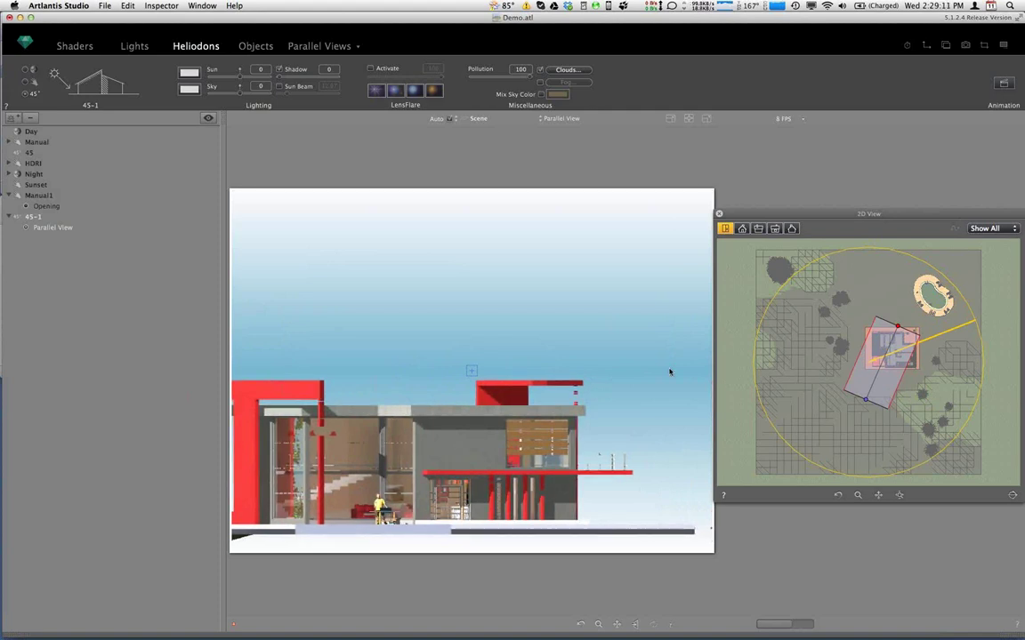
pyautogui.press('super+z')
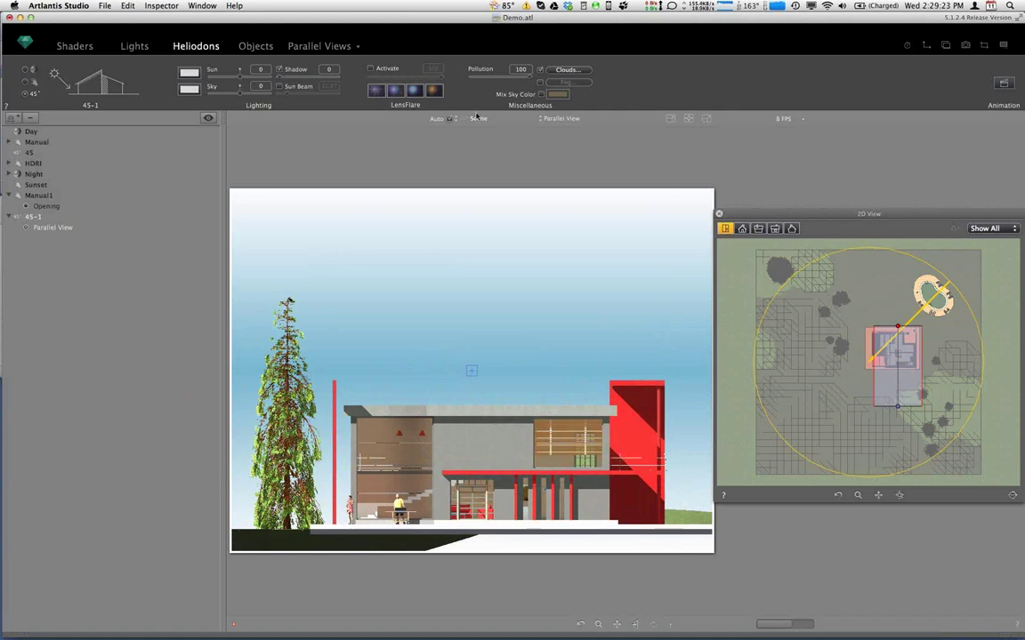
# Close the 2D View and select the HDRI heliodon without renaming it.
pyautogui.click(719, 214)
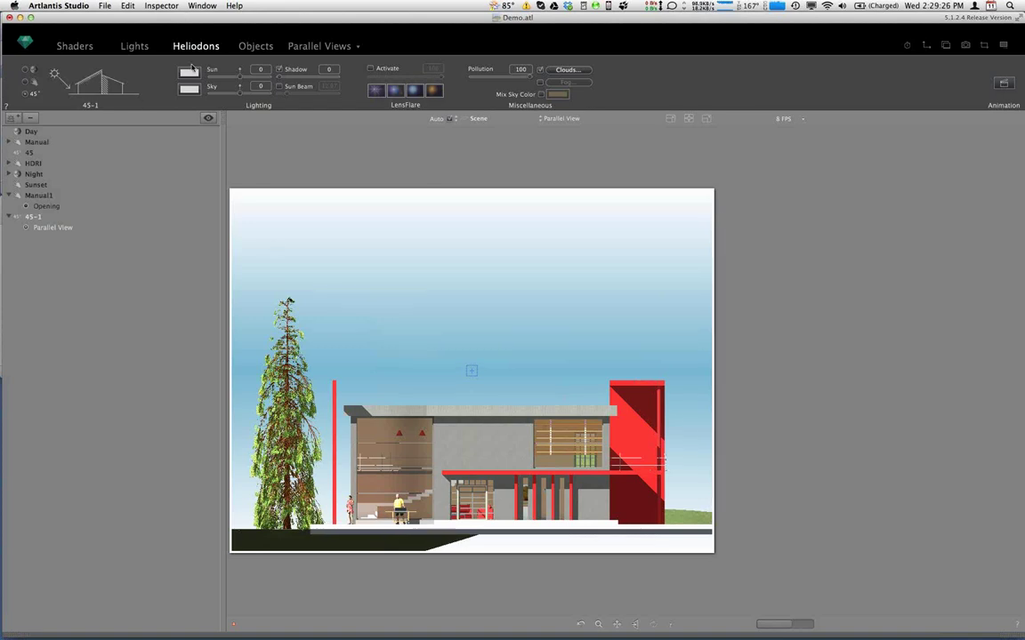
pyautogui.doubleClick(33, 163)
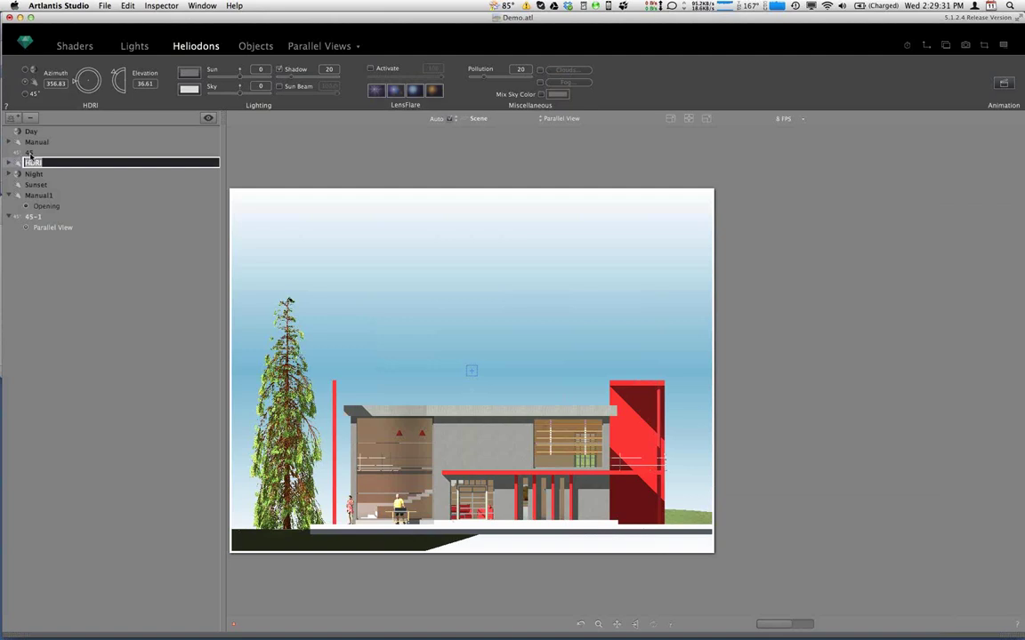
pyautogui.click(23, 152)
pyautogui.click(34, 163)
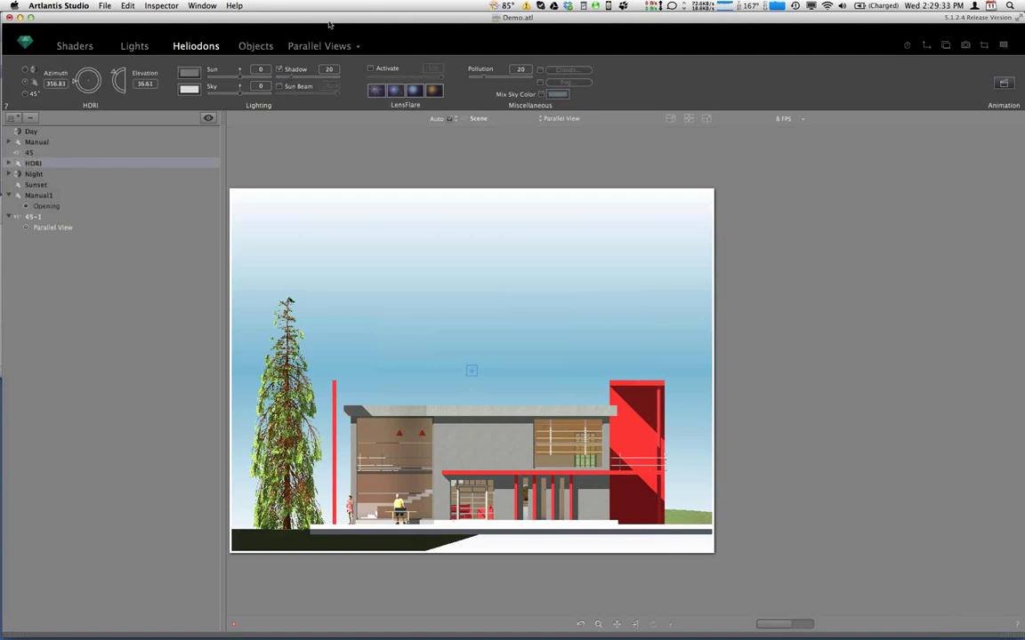
# Switch from the parallel views to the perspectives and display the HDRI perspective, keeping its name.
pyautogui.click(340, 46)
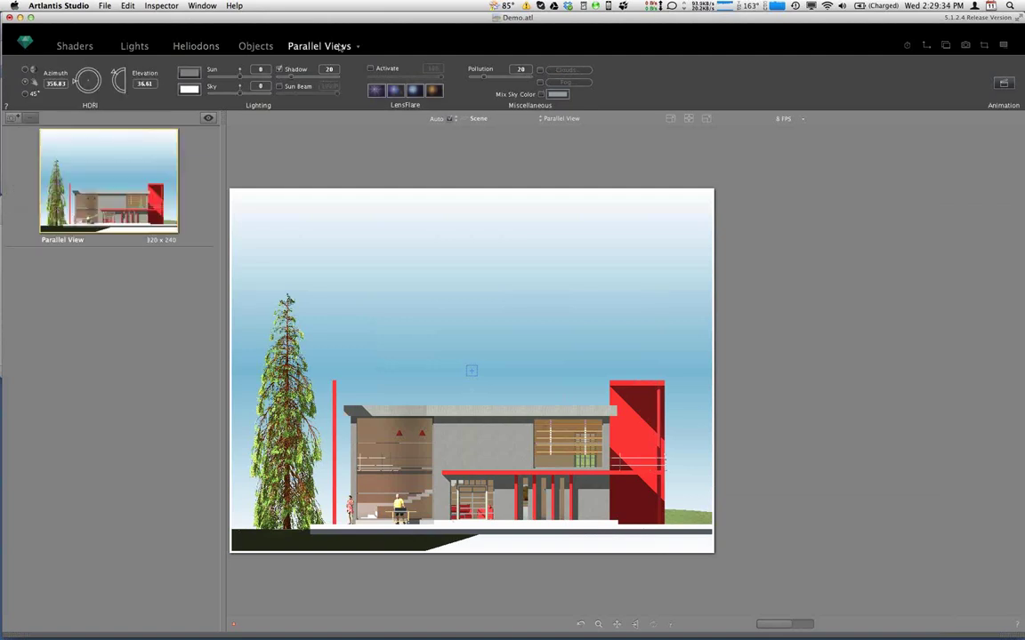
pyautogui.click(326, 47)
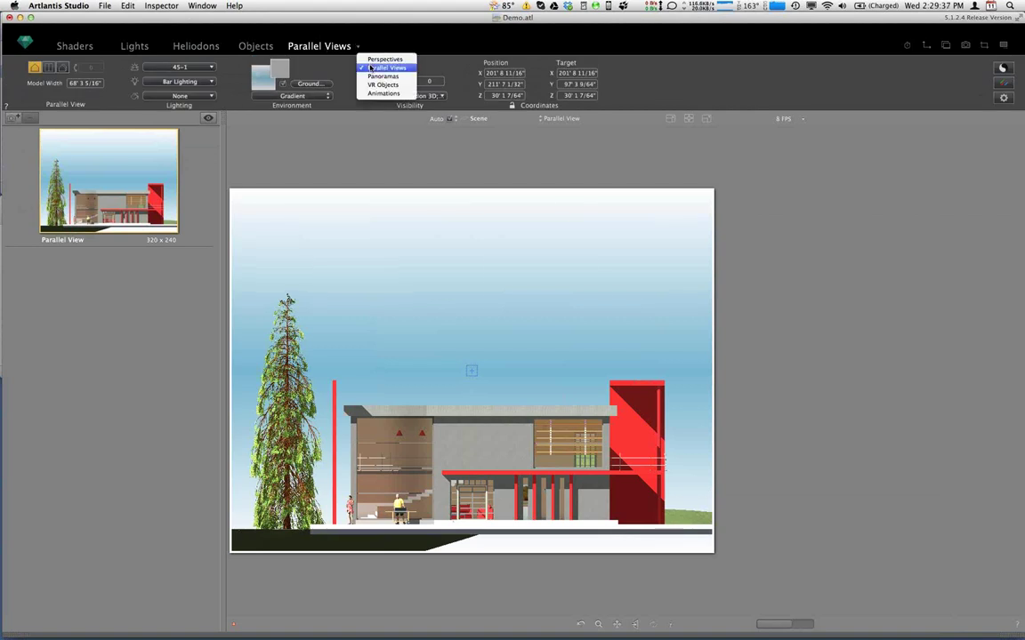
pyautogui.click(370, 66)
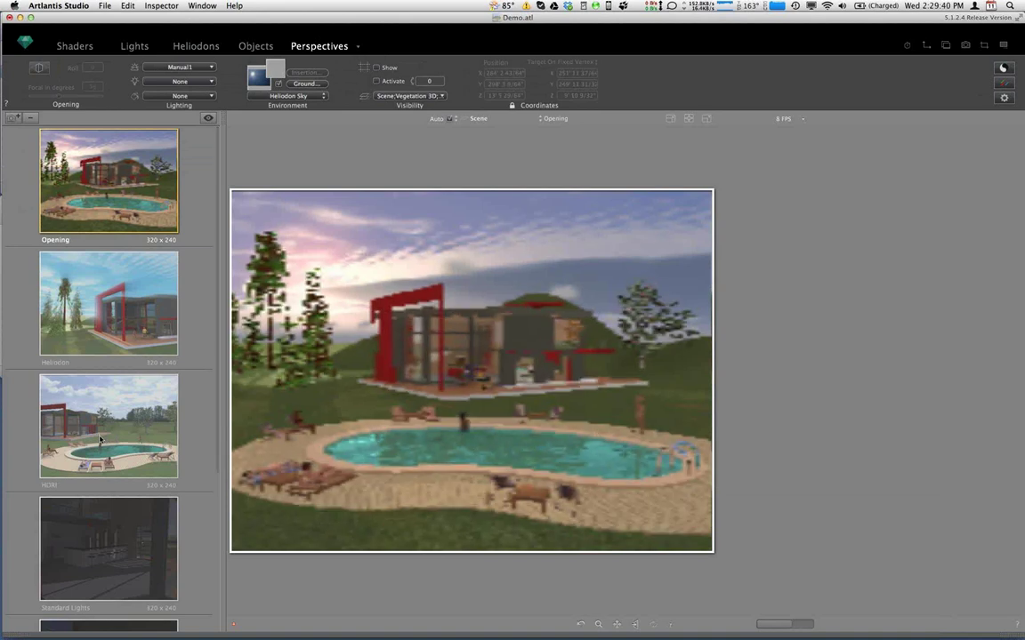
pyautogui.click(101, 439)
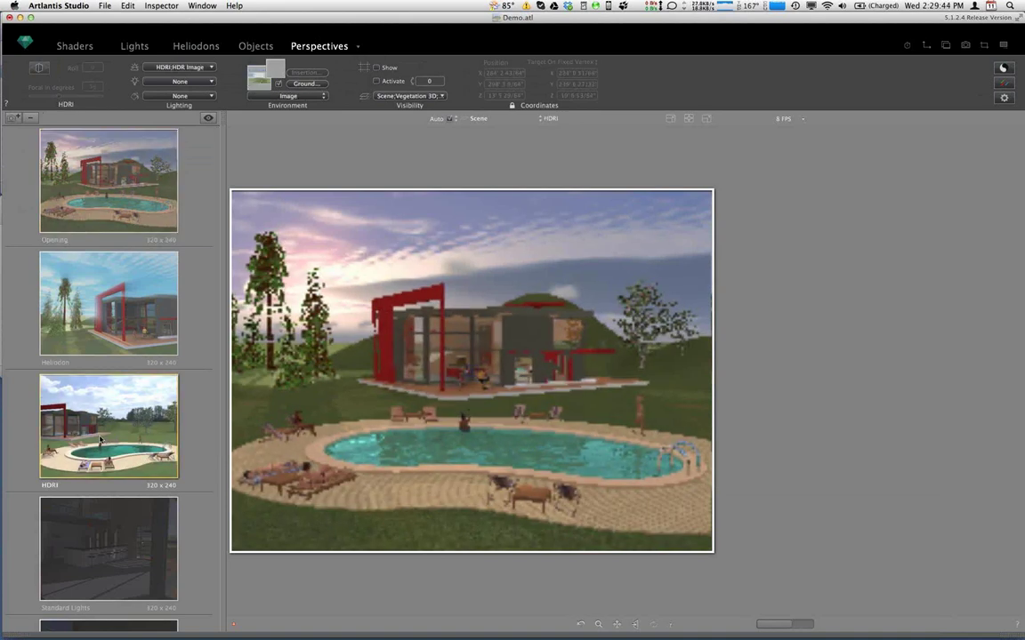
pyautogui.doubleClick(100, 440)
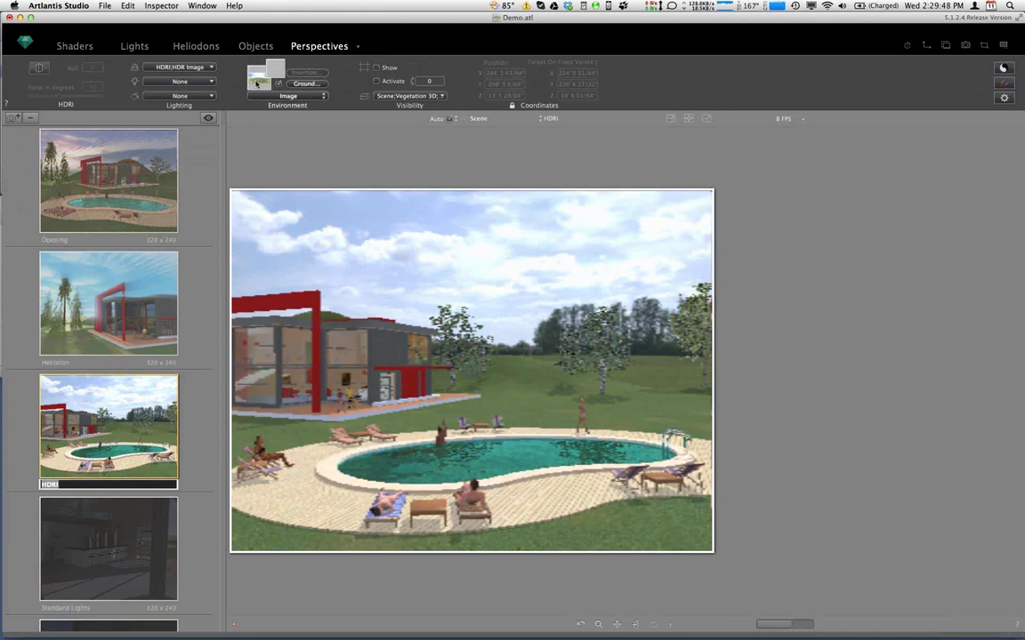
pyautogui.press('Return')
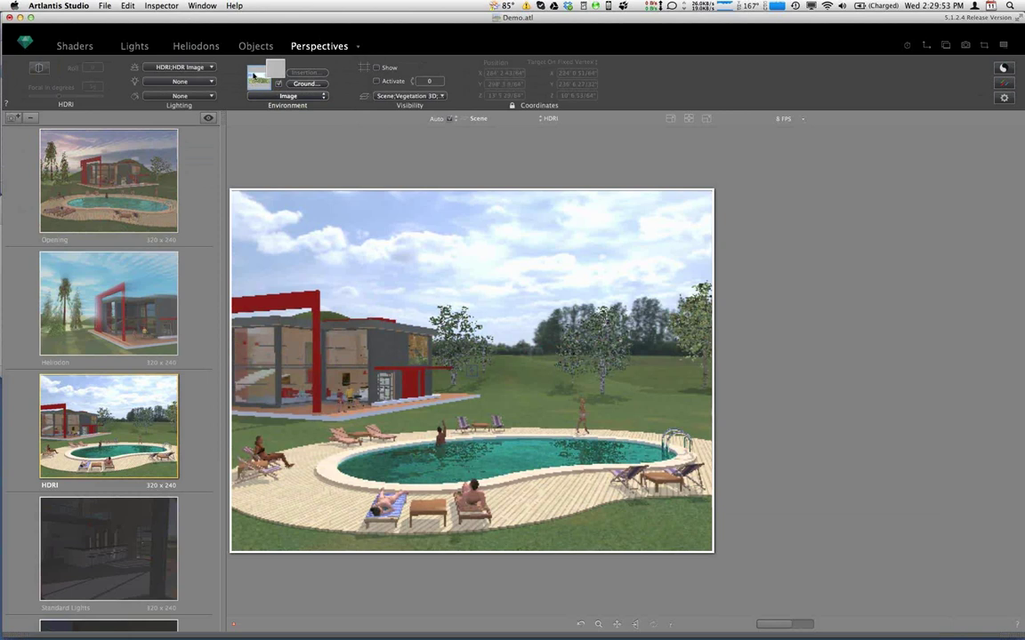
# Remove the HDR background image from the HDRI perspective and load VizPeople_non_commercial_hdr_v1_05.hdr in its place.
pyautogui.click(258, 80)
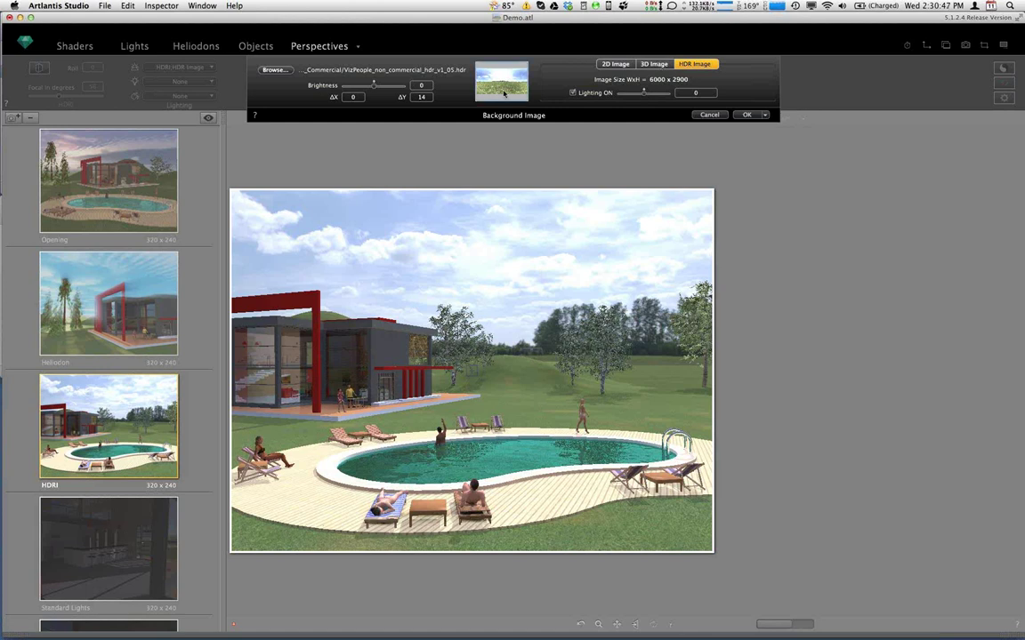
pyautogui.press('Delete')
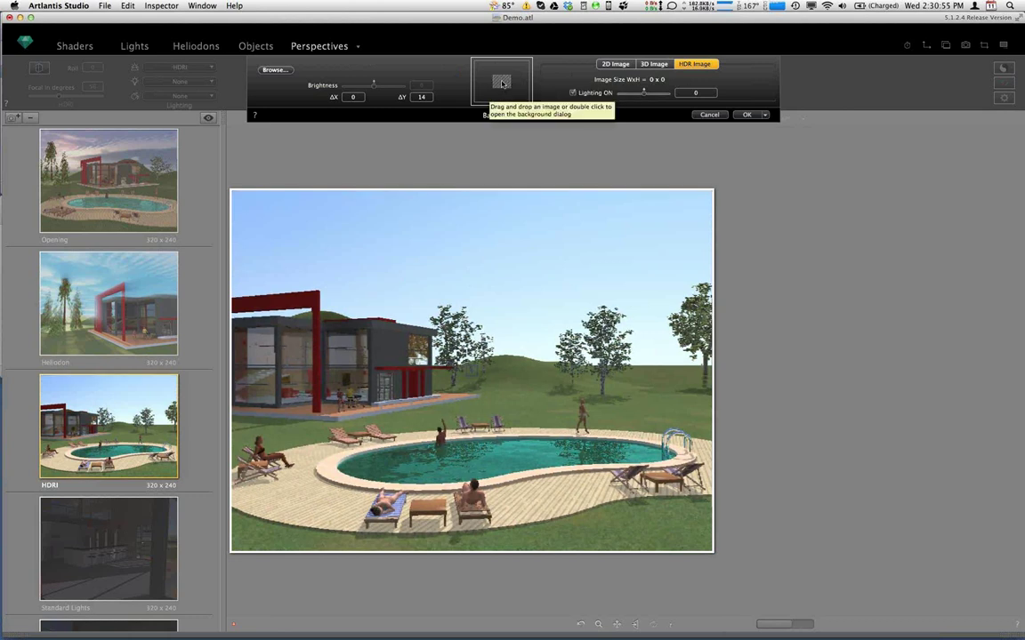
pyautogui.doubleClick(502, 82)
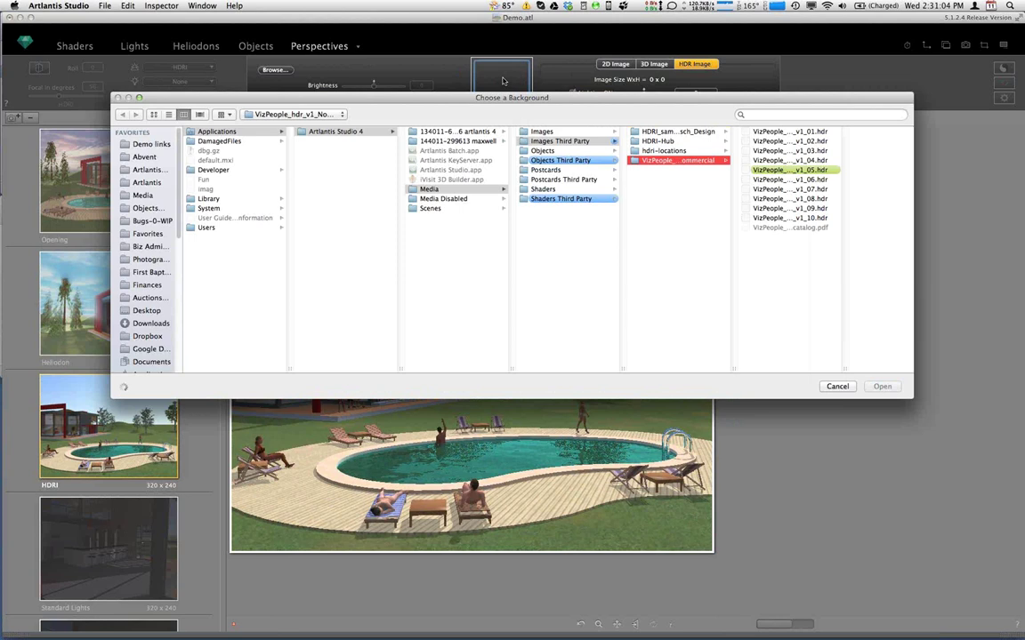
pyautogui.click(801, 170)
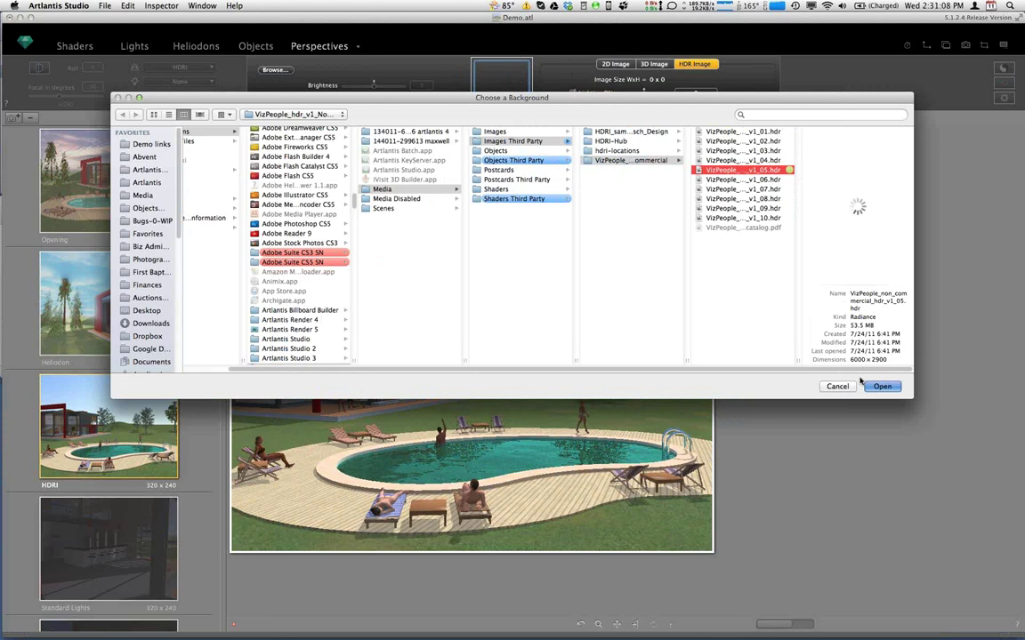
pyautogui.click(881, 386)
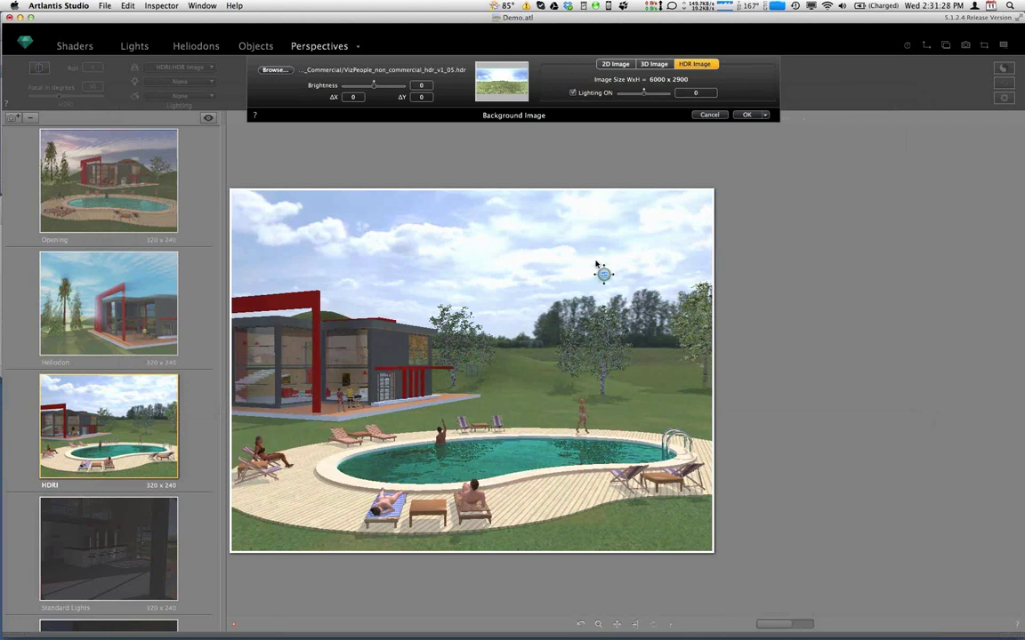
# Switch the HDR image's lighting effect off and on again, and accept the background settings with it on.
pyautogui.click(572, 93)
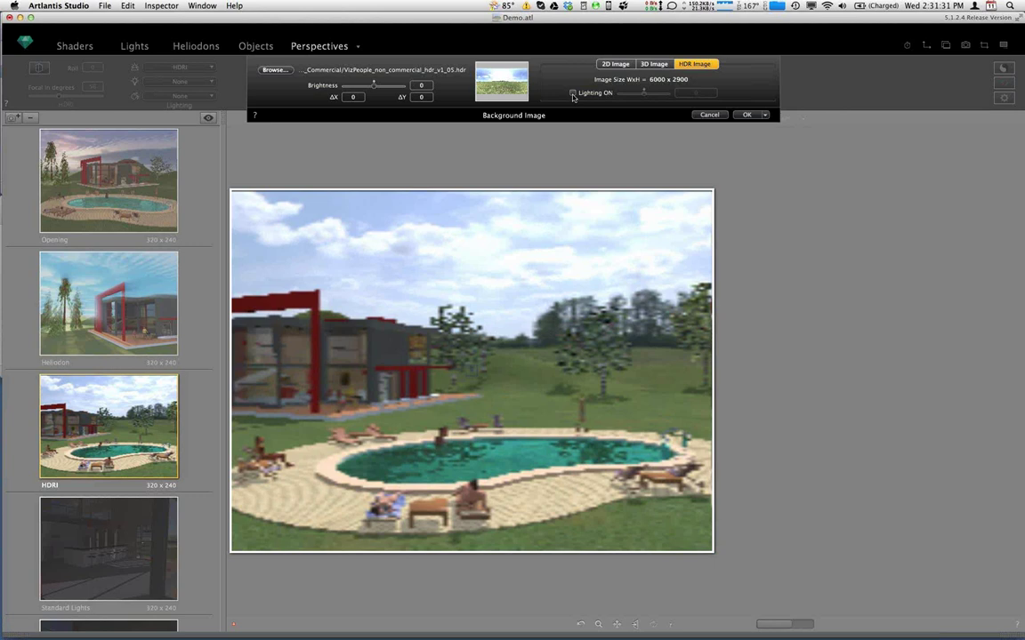
pyautogui.click(572, 93)
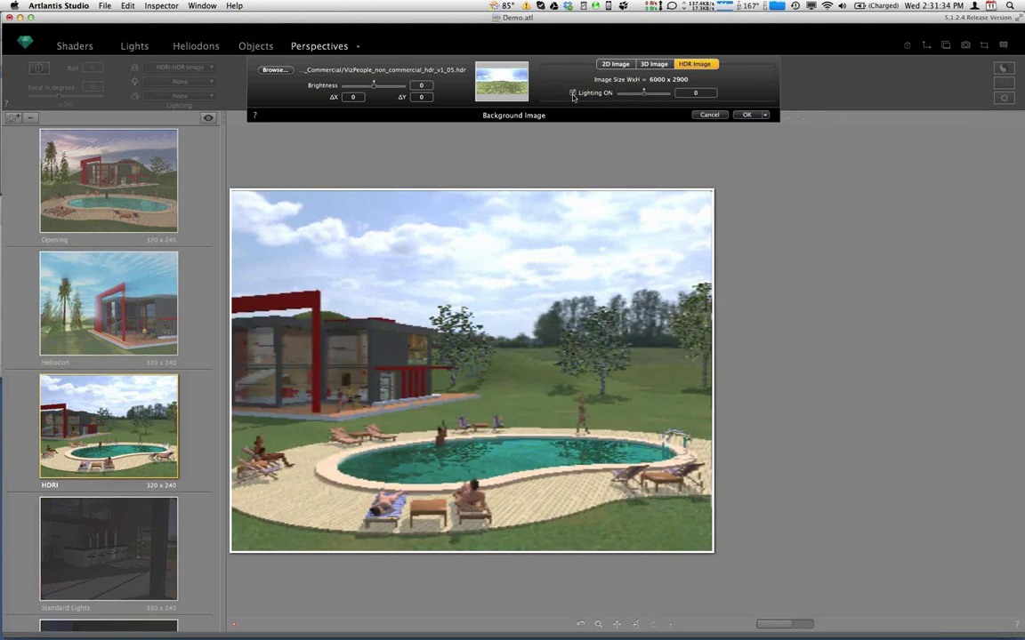
pyautogui.click(572, 93)
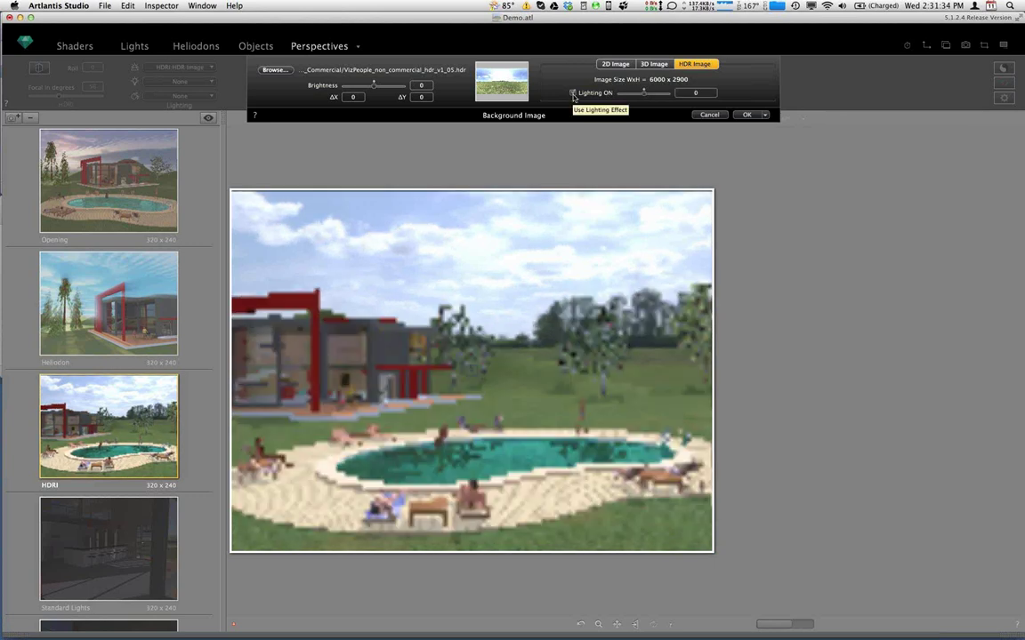
pyautogui.click(748, 116)
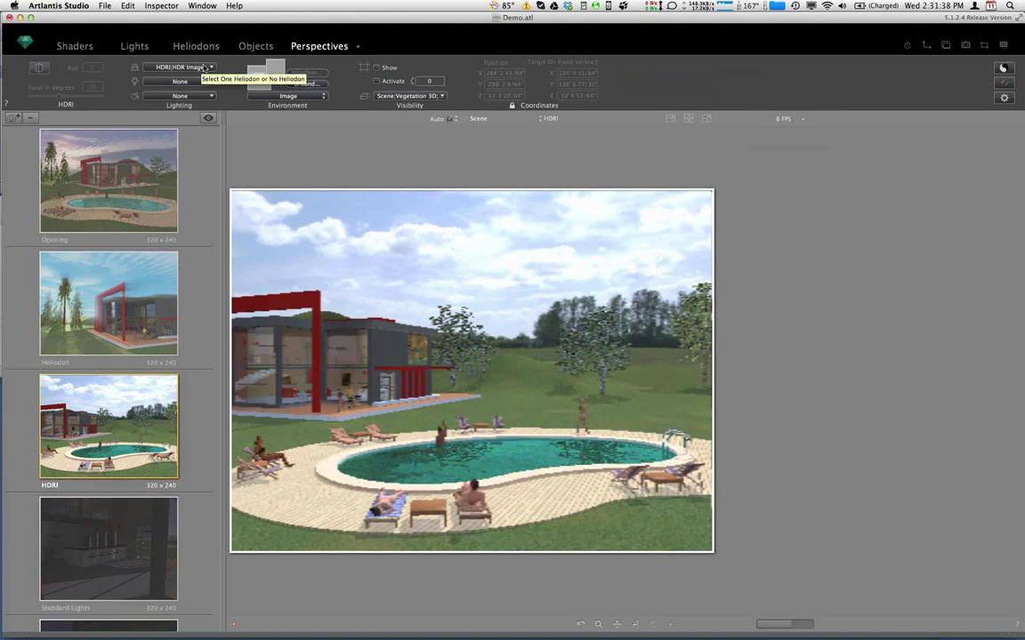
# Set the HDRI perspective's heliodon to None, keeping HDR Image as its light source.
pyautogui.click(204, 69)
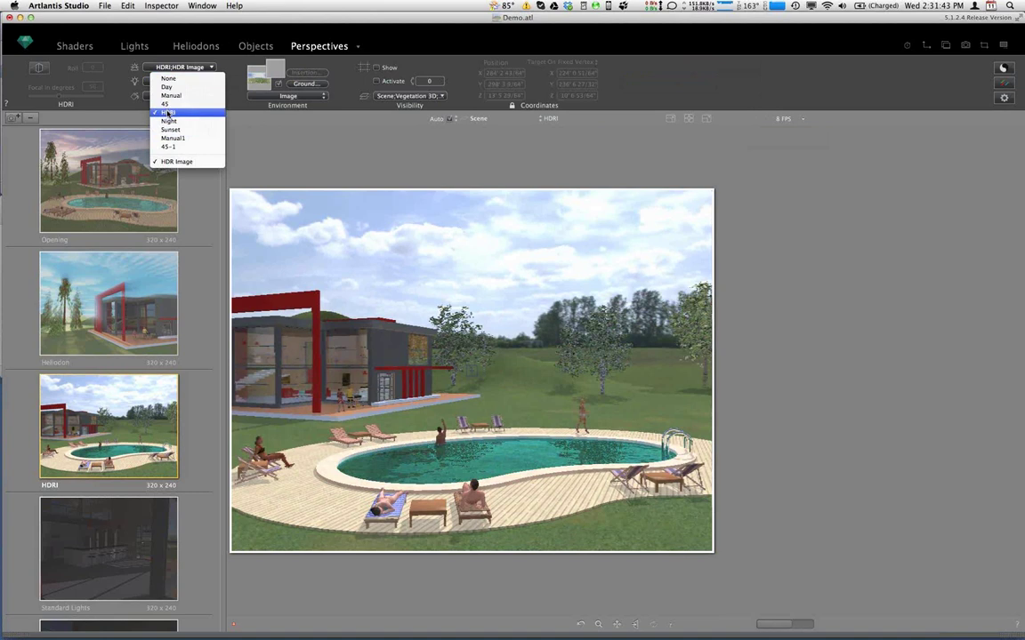
pyautogui.click(169, 79)
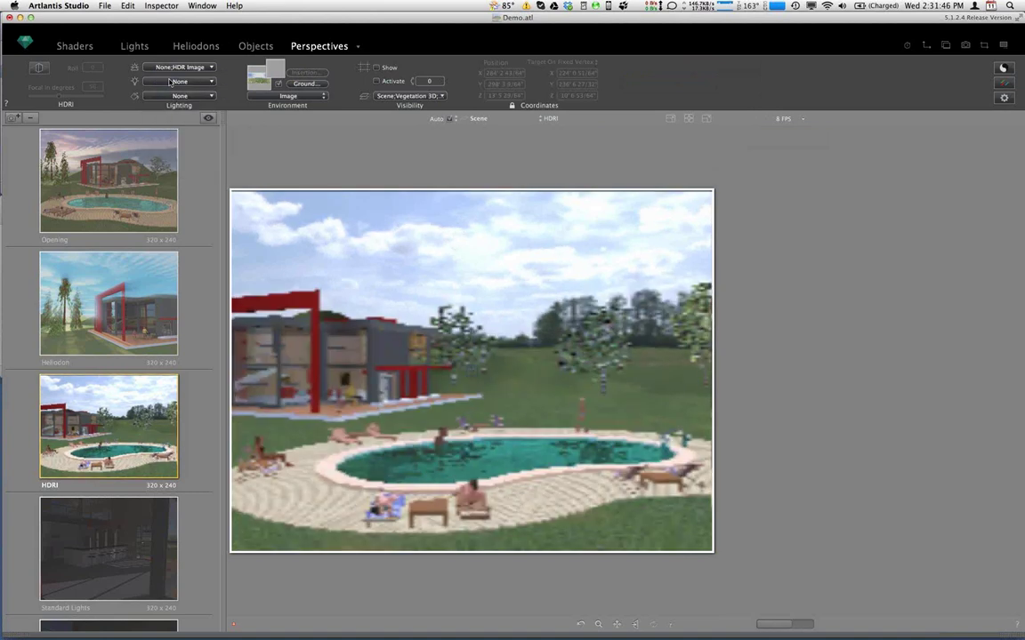
pyautogui.click(184, 68)
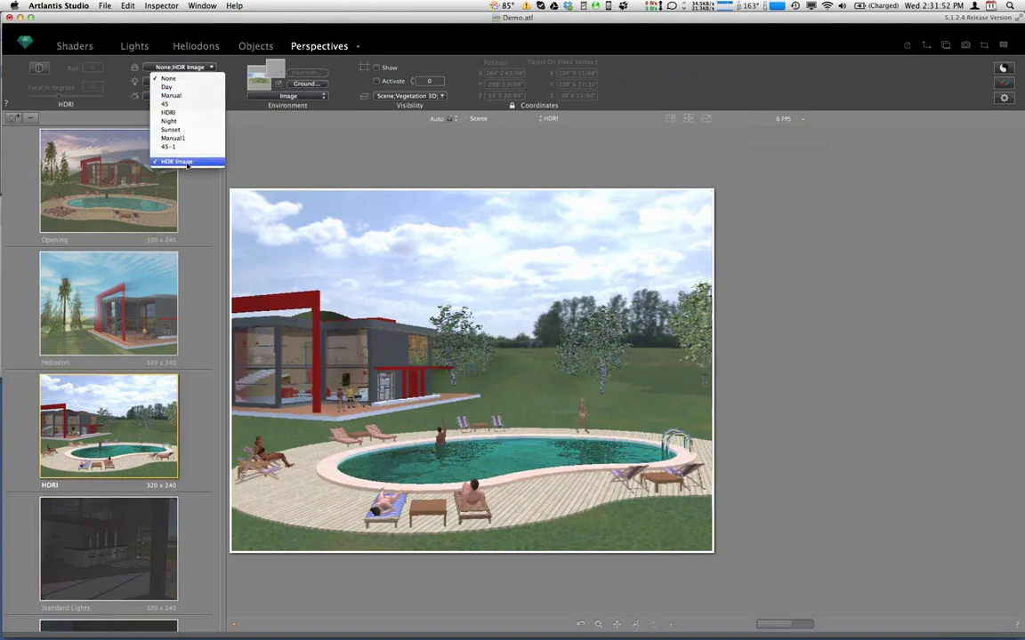
pyautogui.click(236, 78)
# Turn the HDR background's lighting off and back on while no heliodon is assigned, and accept the settings.
pyautogui.click(276, 83)
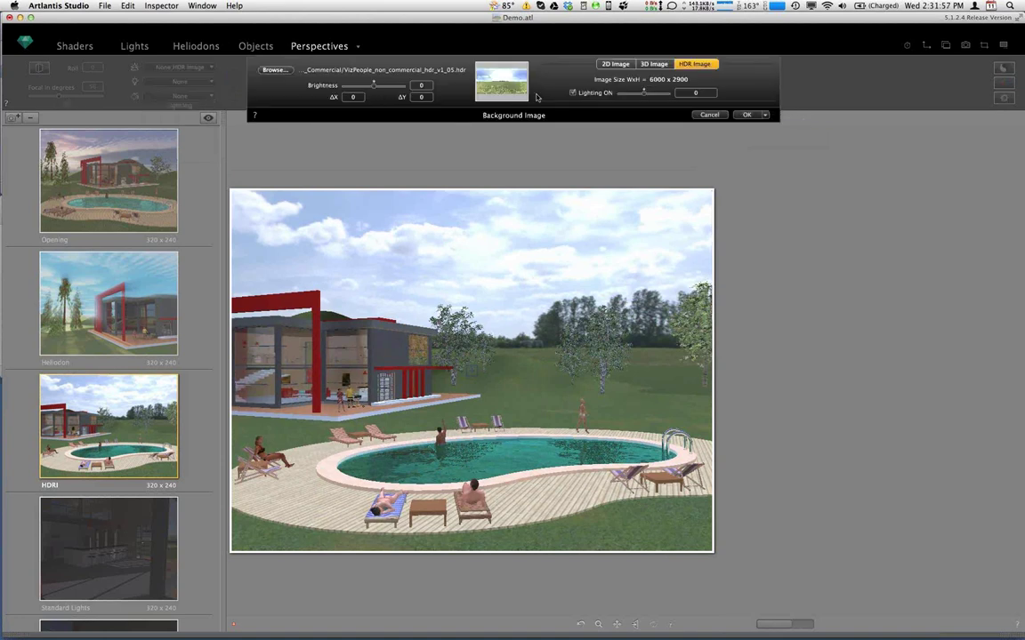
pyautogui.click(573, 94)
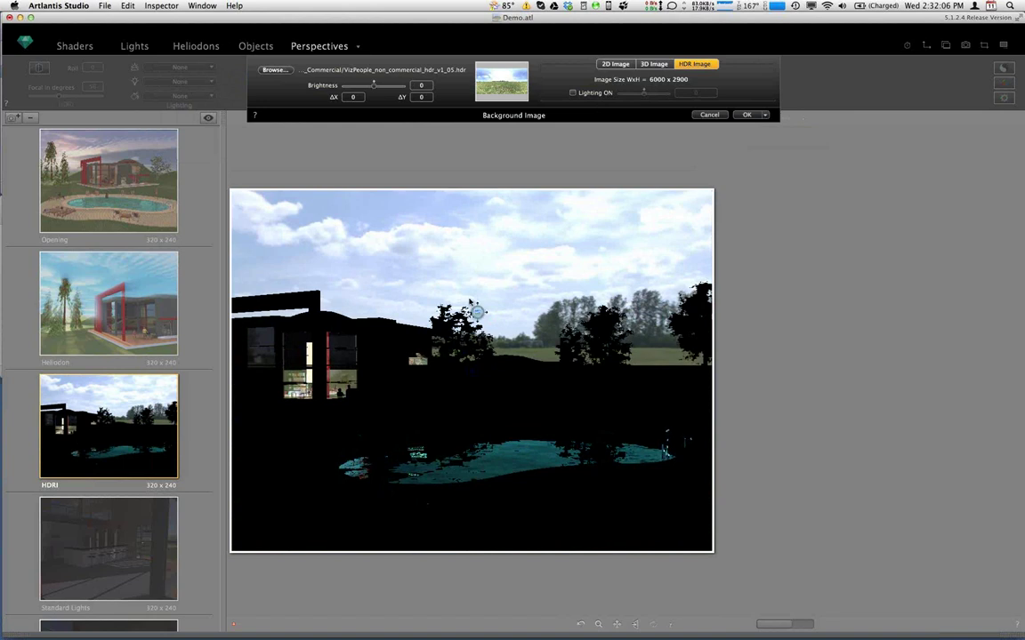
pyautogui.click(573, 94)
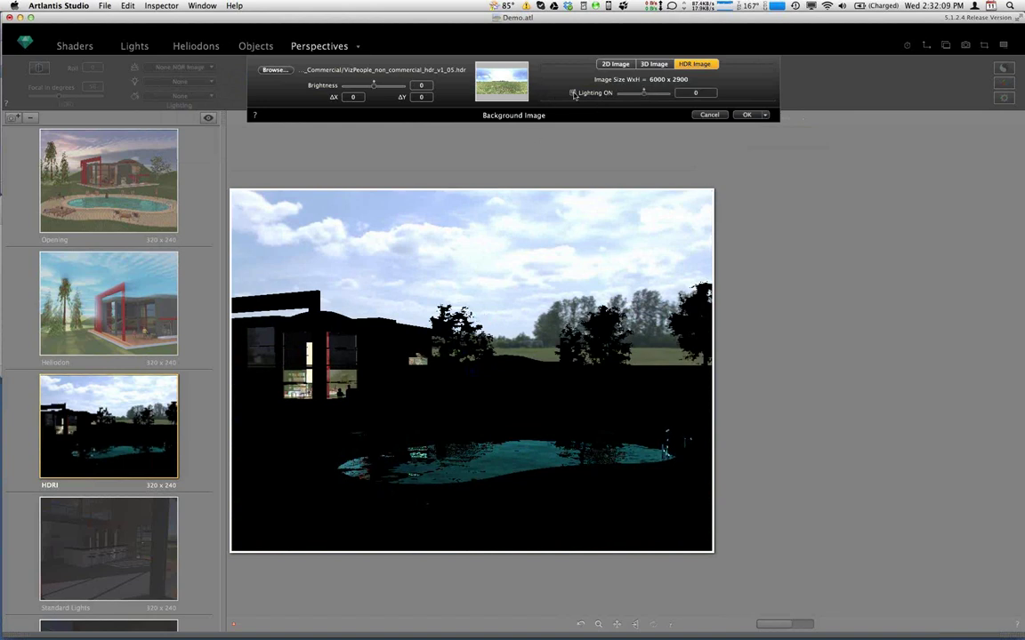
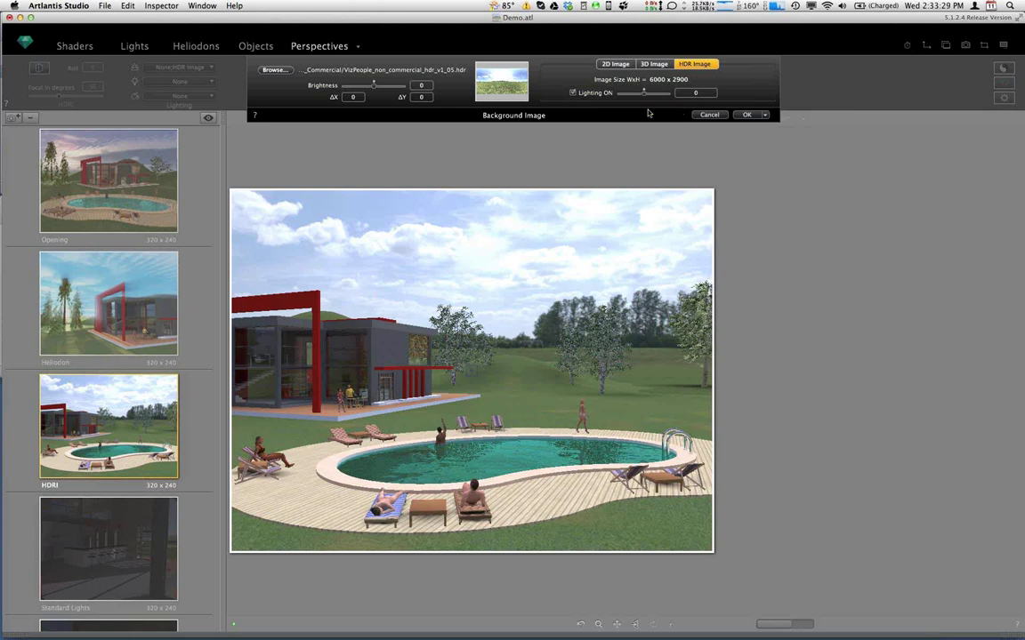
pyautogui.click(743, 114)
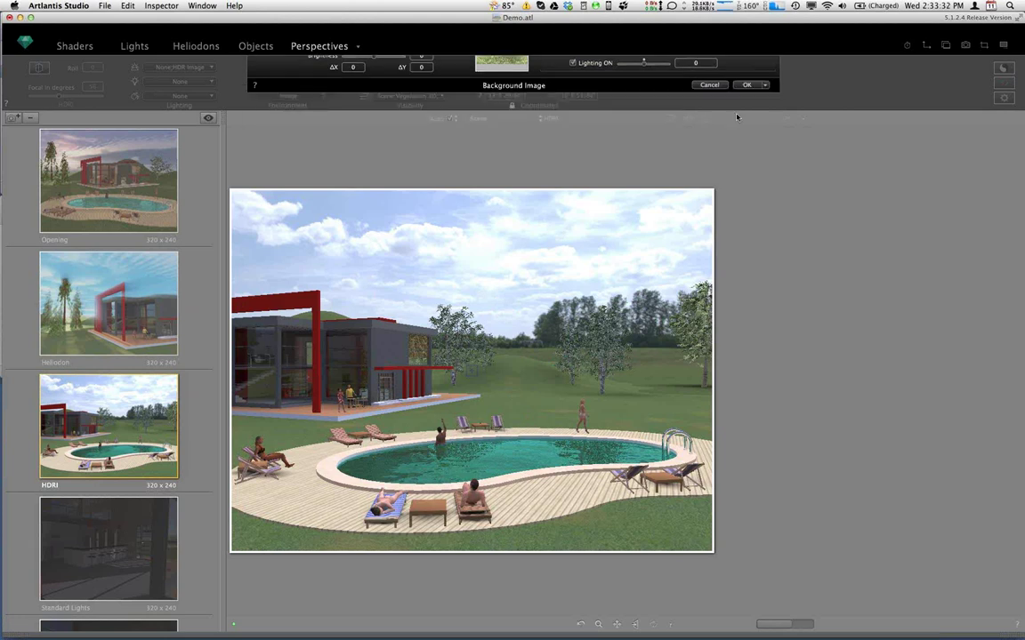
# Try a lower background brightness and an HDR lighting power of 30, and return both to 0.
pyautogui.click(262, 76)
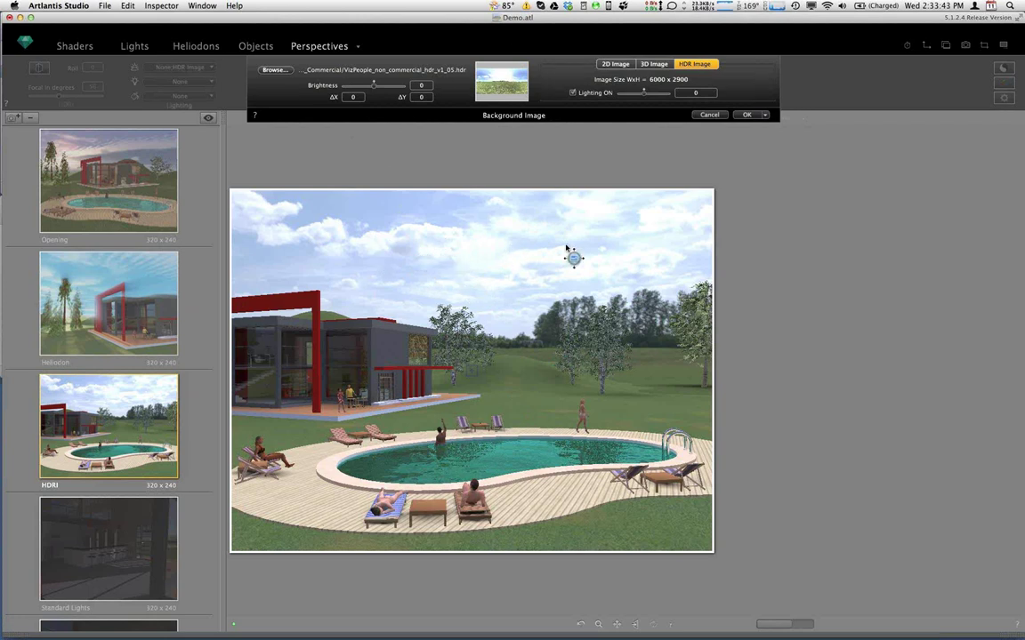
pyautogui.click(366, 86)
pyautogui.moveTo(365, 86); pyautogui.dragTo(374, 86)
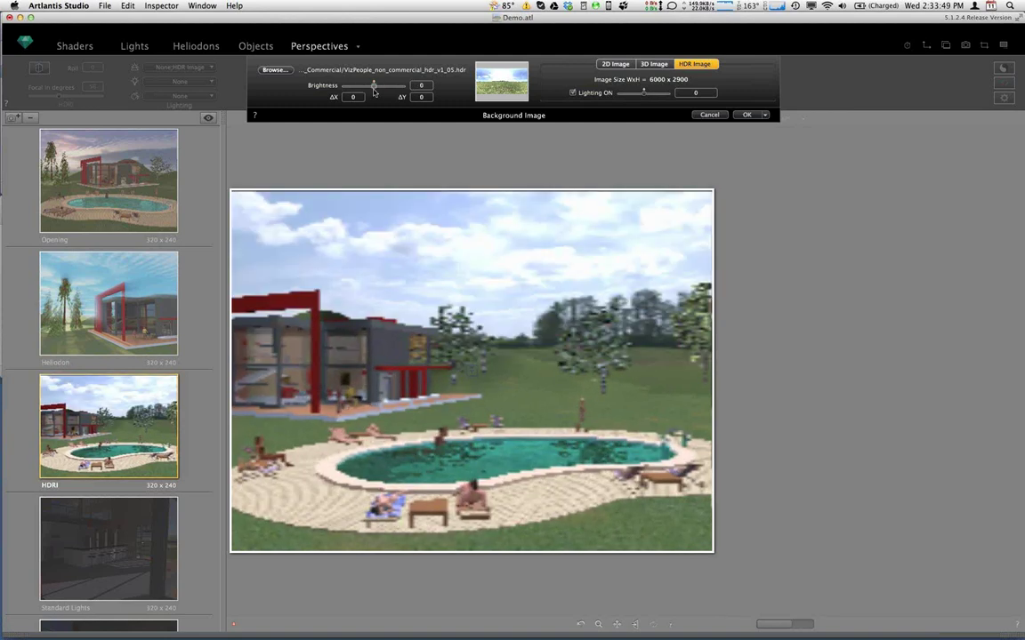
pyautogui.moveTo(637, 97)
pyautogui.mouseDown()
pyautogui.moveTo(617, 101)
pyautogui.moveTo(675, 103)
pyautogui.moveTo(649, 96)
pyautogui.mouseUp()
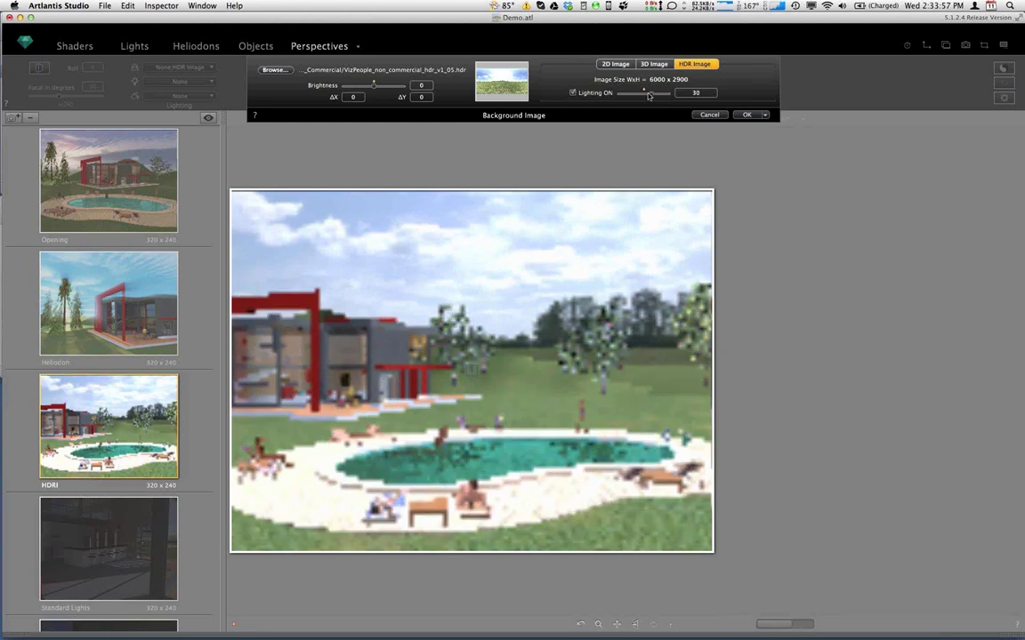
pyautogui.moveTo(649, 96); pyautogui.dragTo(643, 93)
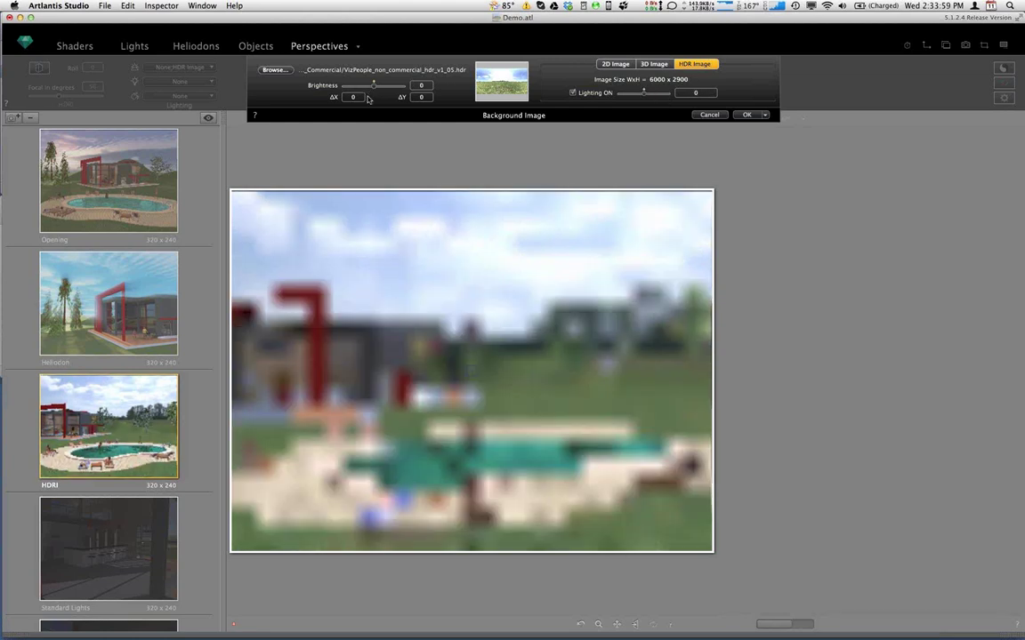
# Set the HDR background image's vertical offset ΔY to 20 and accept the background settings.
pyautogui.click(353, 96)
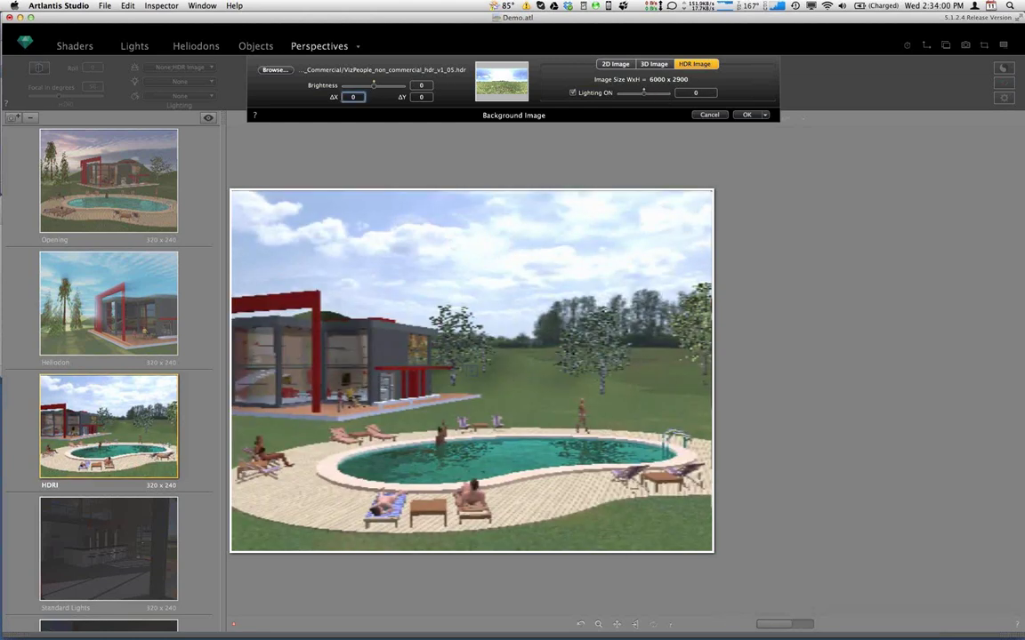
pyautogui.click(411, 98)
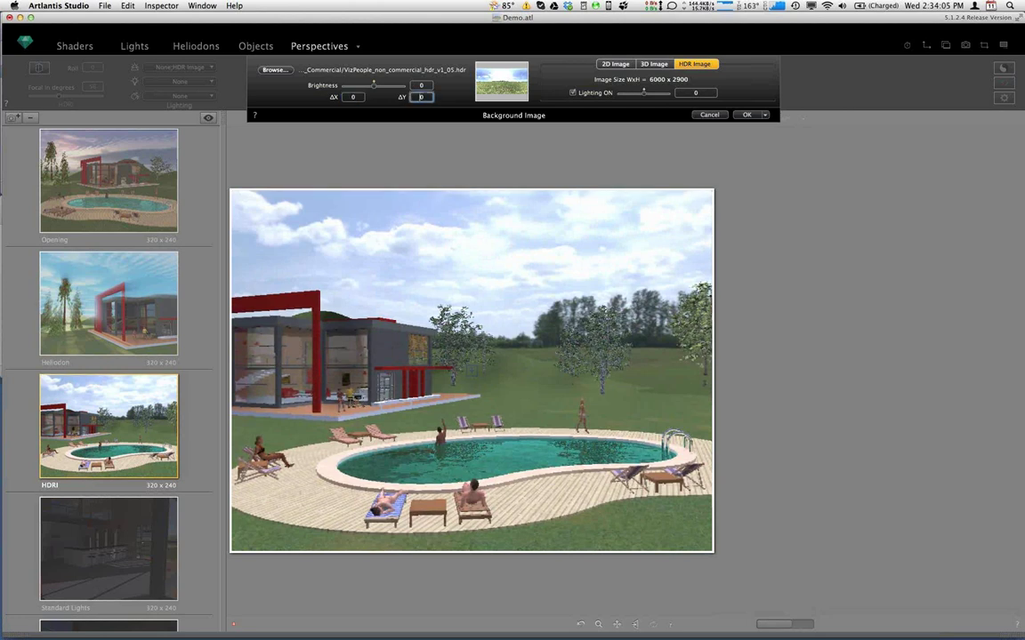
pyautogui.write('20')
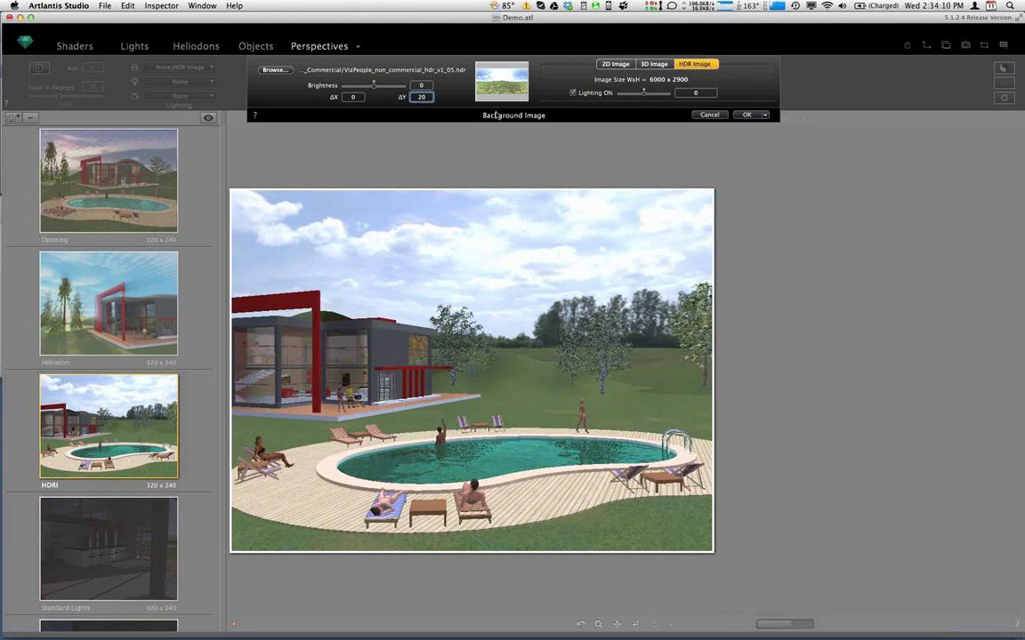
pyautogui.press('Return')
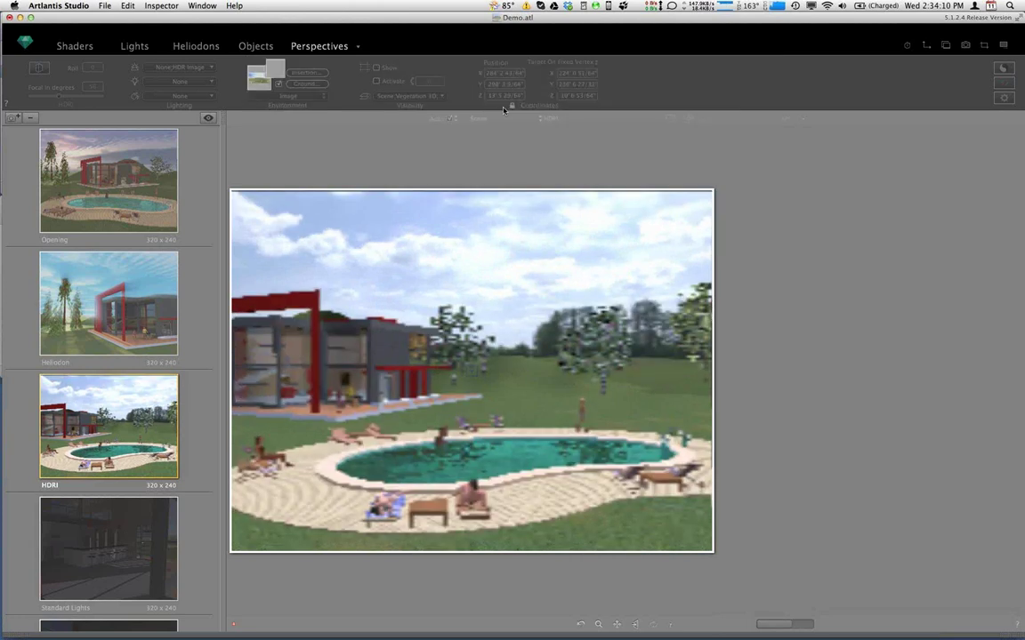
pyautogui.click(409, 95)
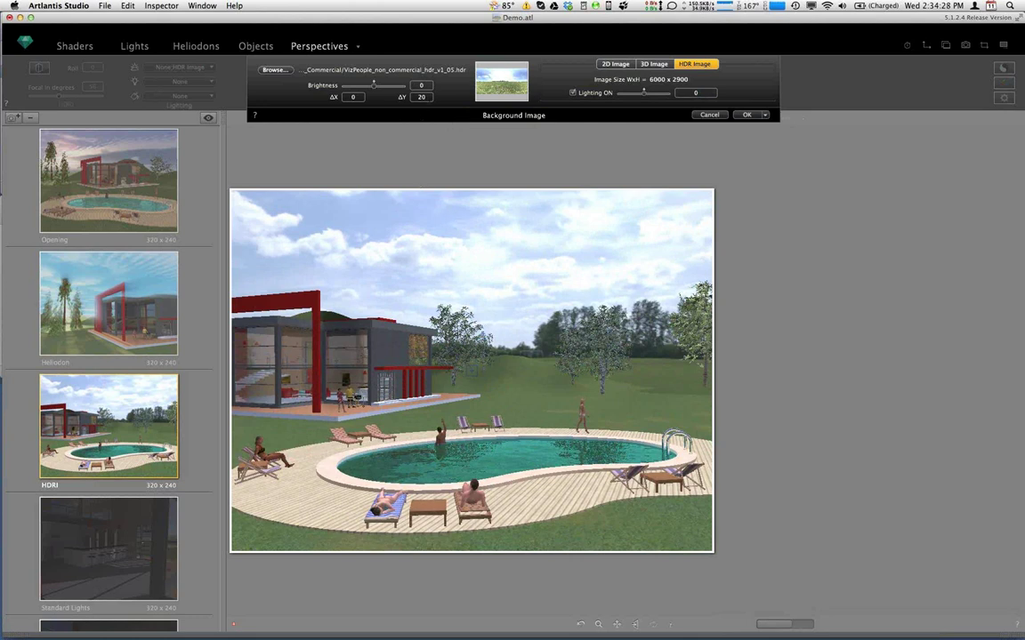
pyautogui.click(746, 115)
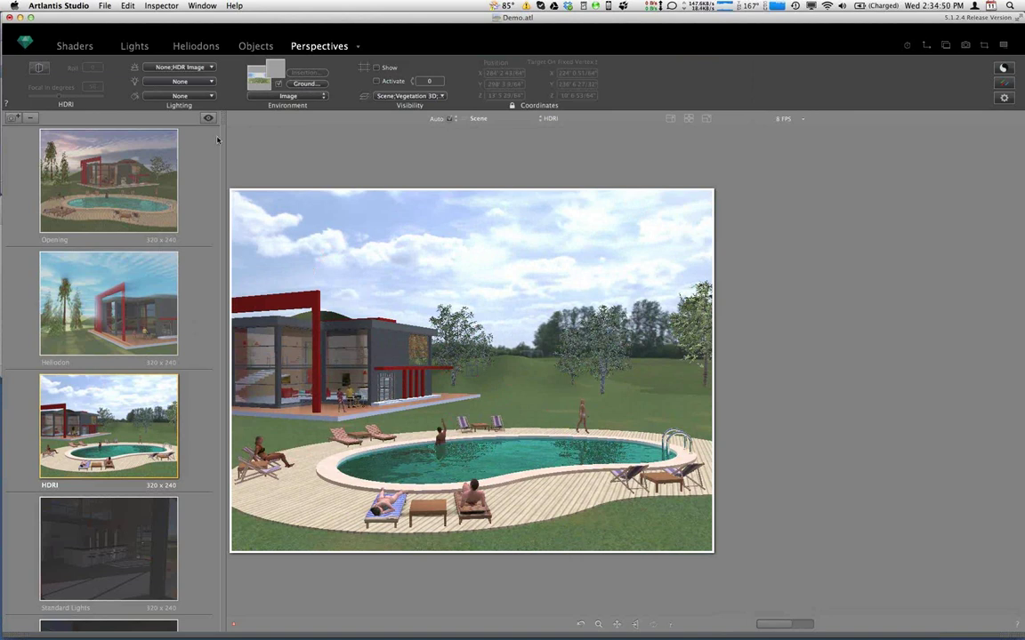
# Assign the HDRI heliodon to the perspective again, together with the HDR image lighting.
pyautogui.click(207, 70)
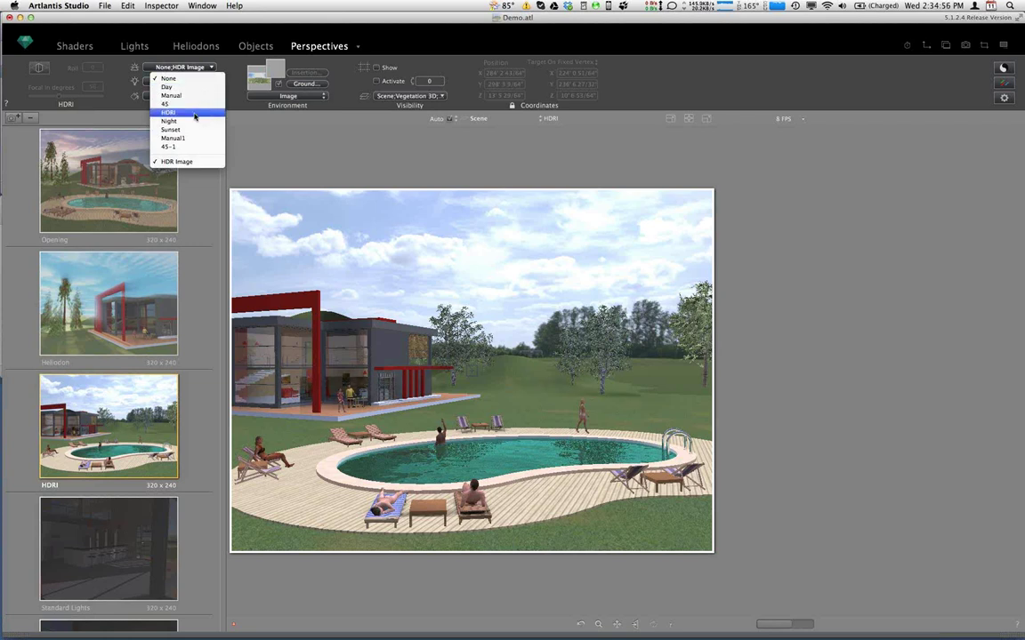
pyautogui.press('Escape')
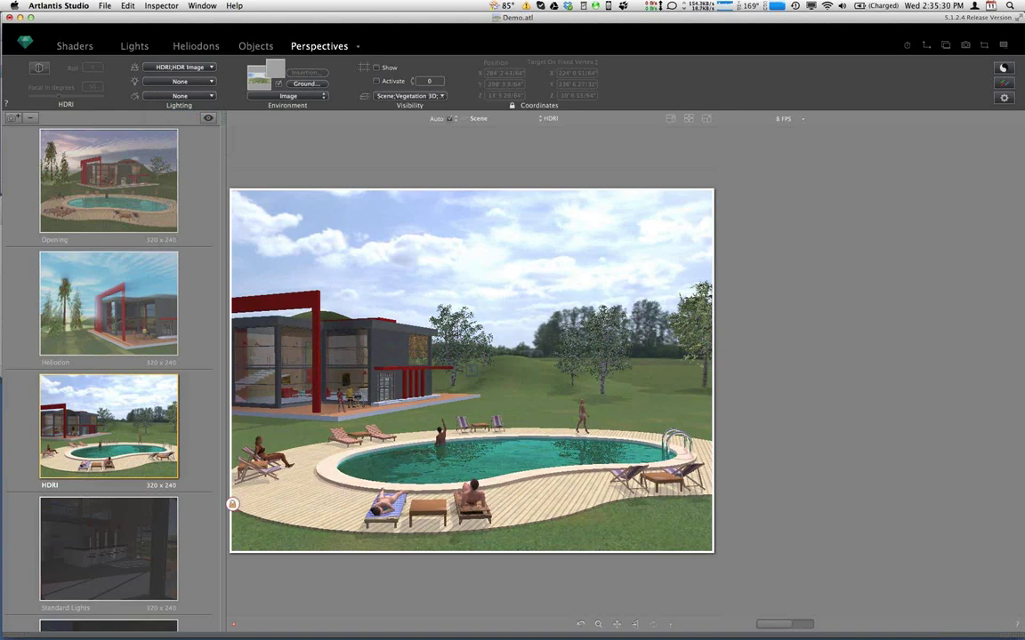
# Display the Standard Lights perspective, keeping its name.
pyautogui.scroll(-3, 198, 539)
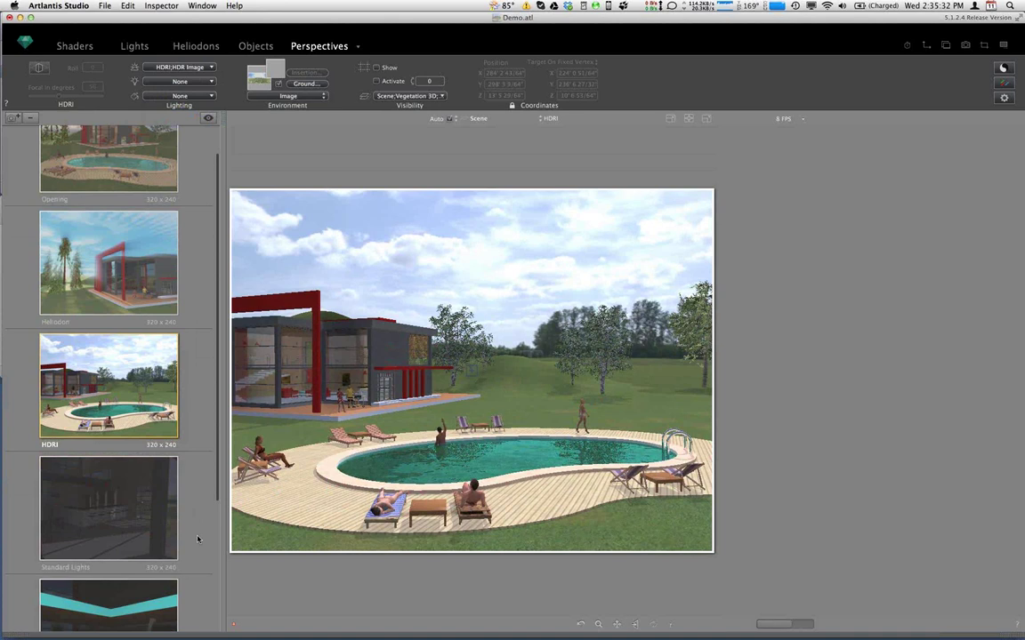
pyautogui.scroll(-6, 197, 539)
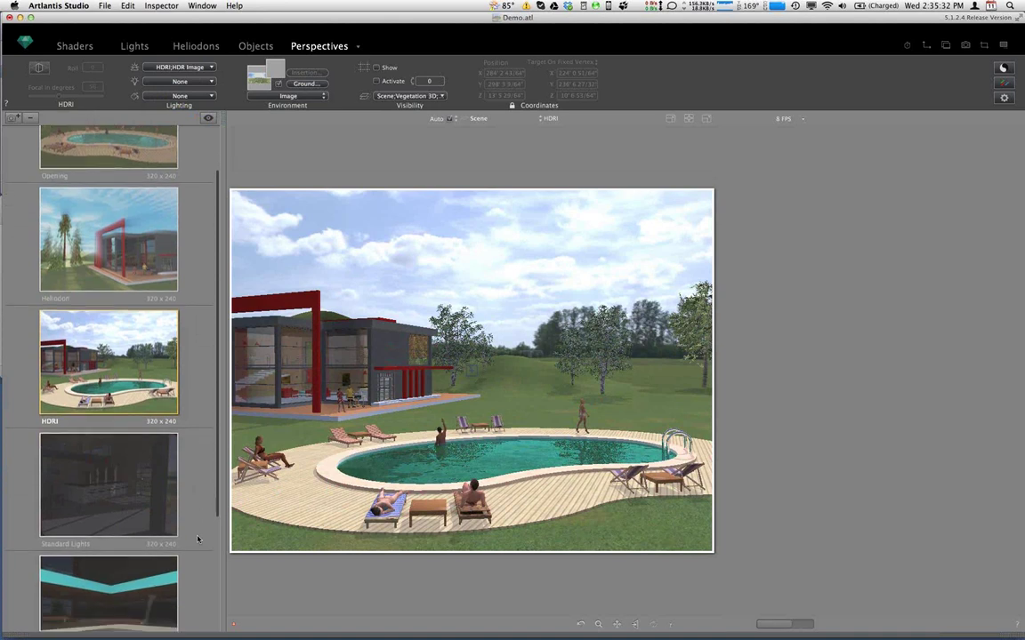
pyautogui.click(101, 423)
pyautogui.click(101, 423)
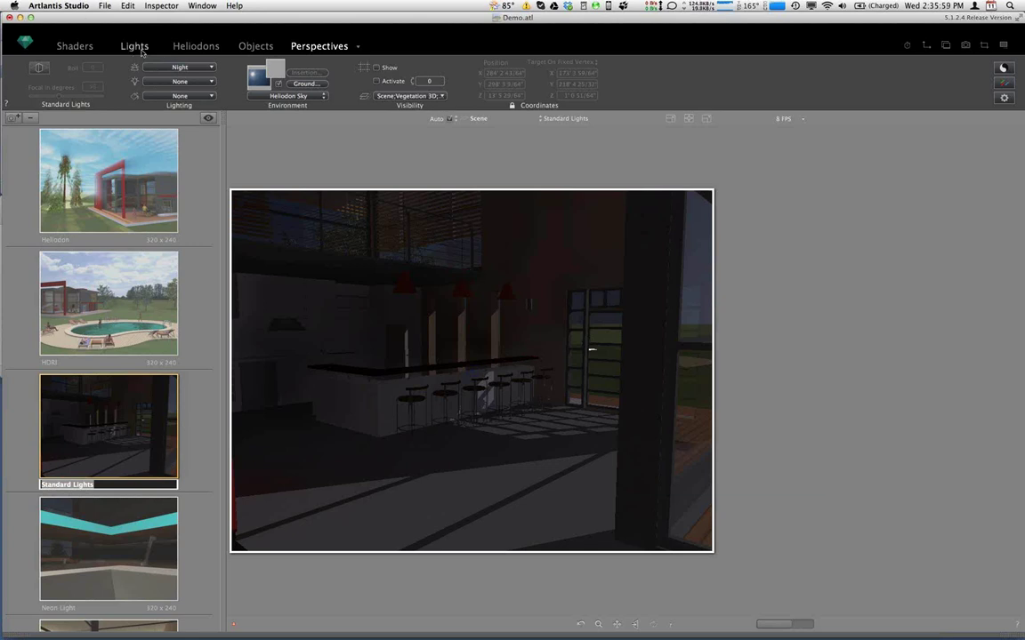
pyautogui.press('Return')
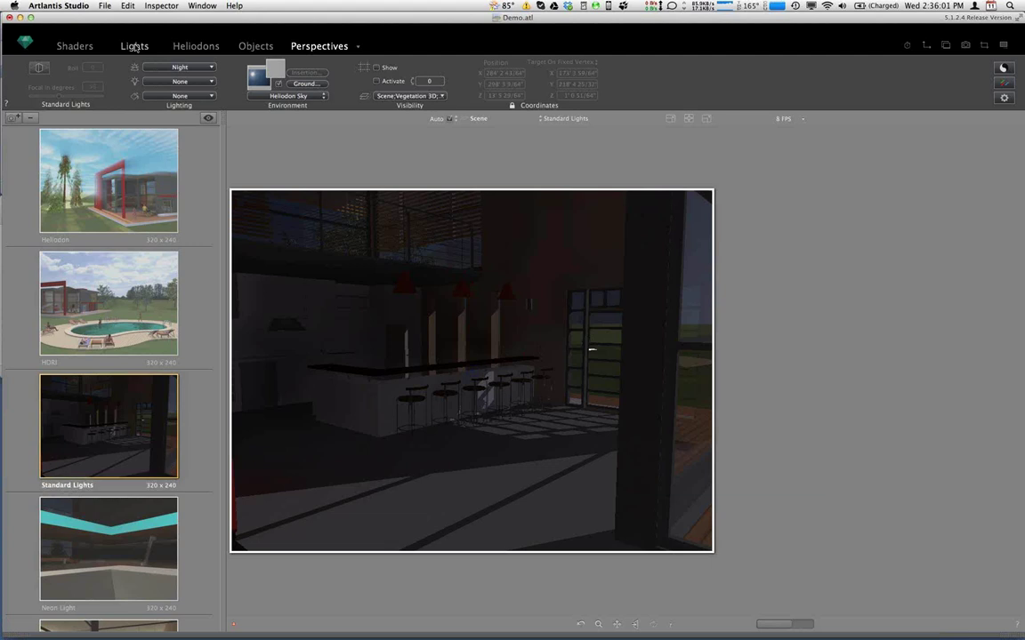
# Switch to the scene's lights and add a new light group.
pyautogui.click(134, 47)
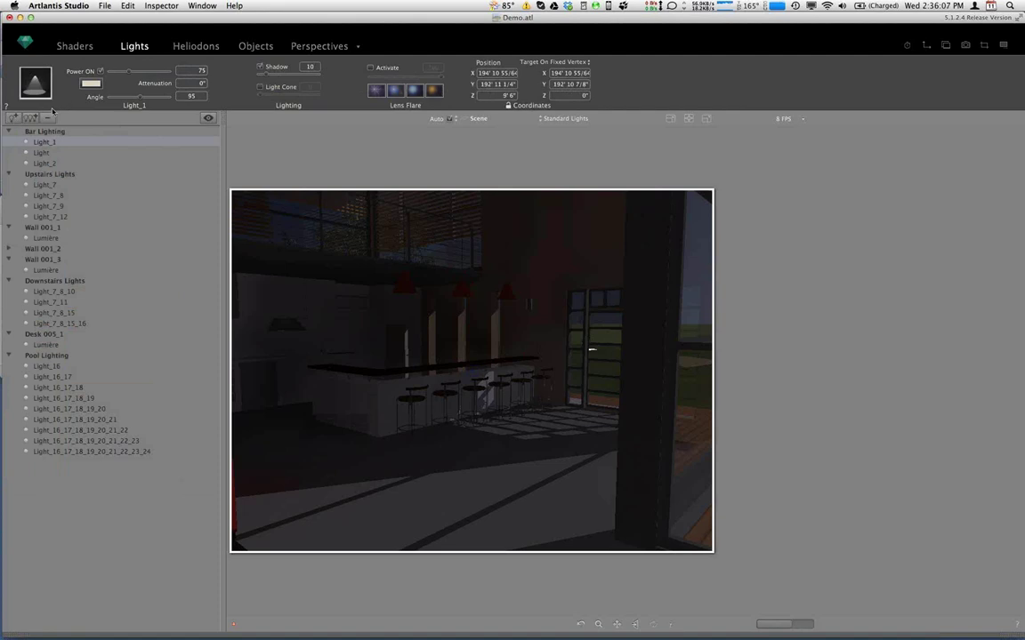
pyautogui.click(28, 120)
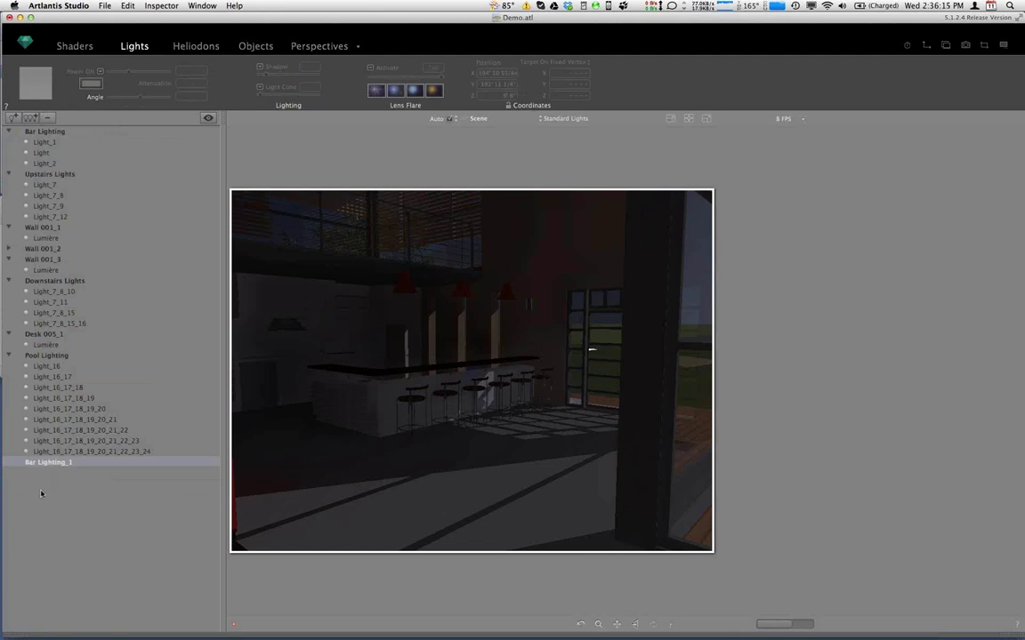
# Add a new light to the Bar Lighting_1 group.
pyautogui.click(39, 141)
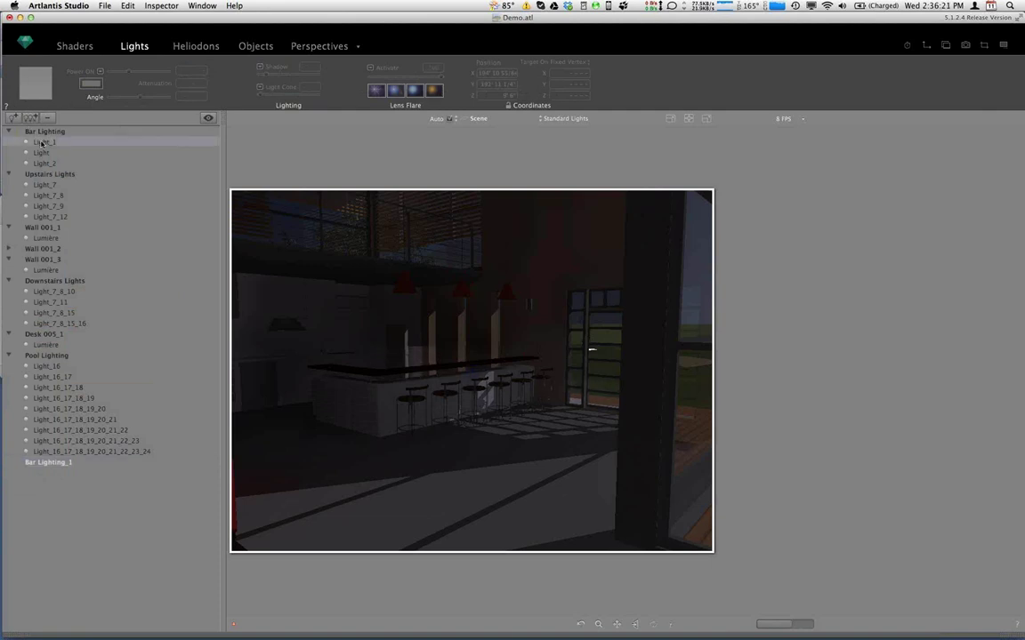
pyautogui.click(48, 463)
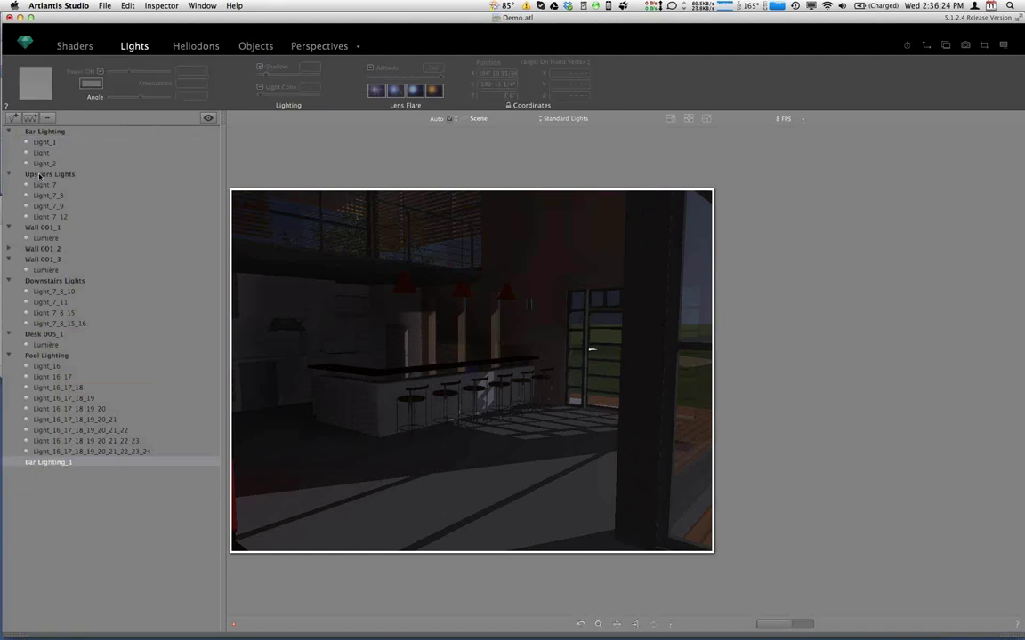
pyautogui.click(12, 118)
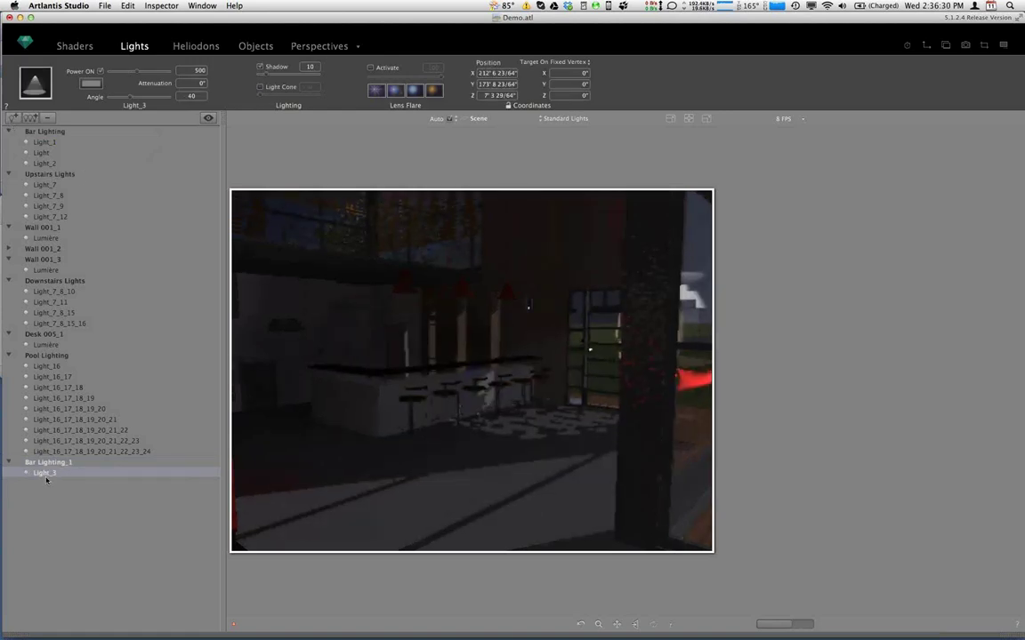
# Show the 2D plan view and move the new light from the camera's position to the bar counter.
pyautogui.click(925, 45)
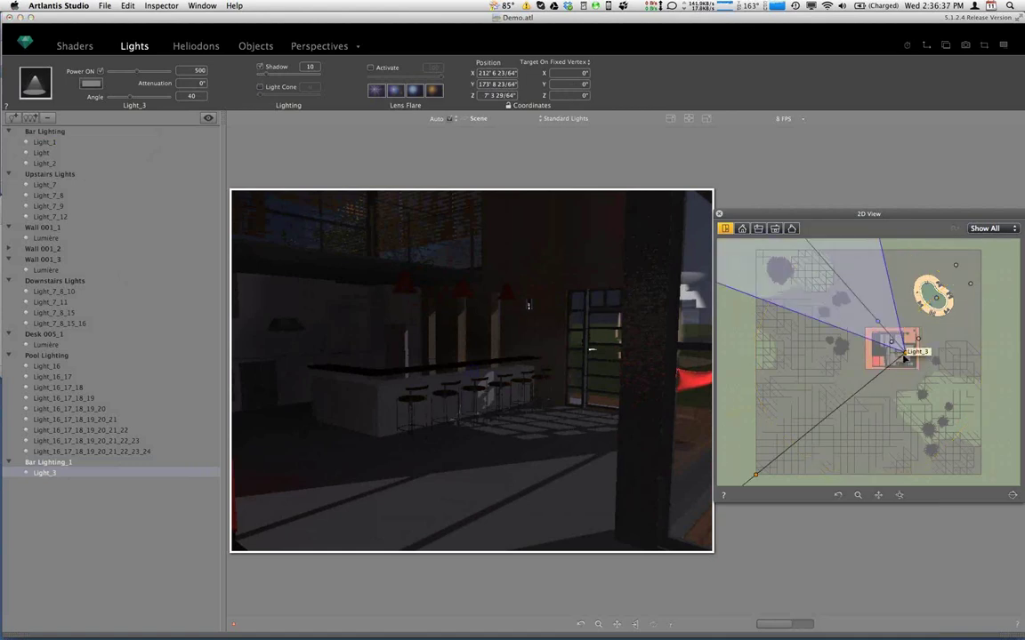
pyautogui.click(856, 495)
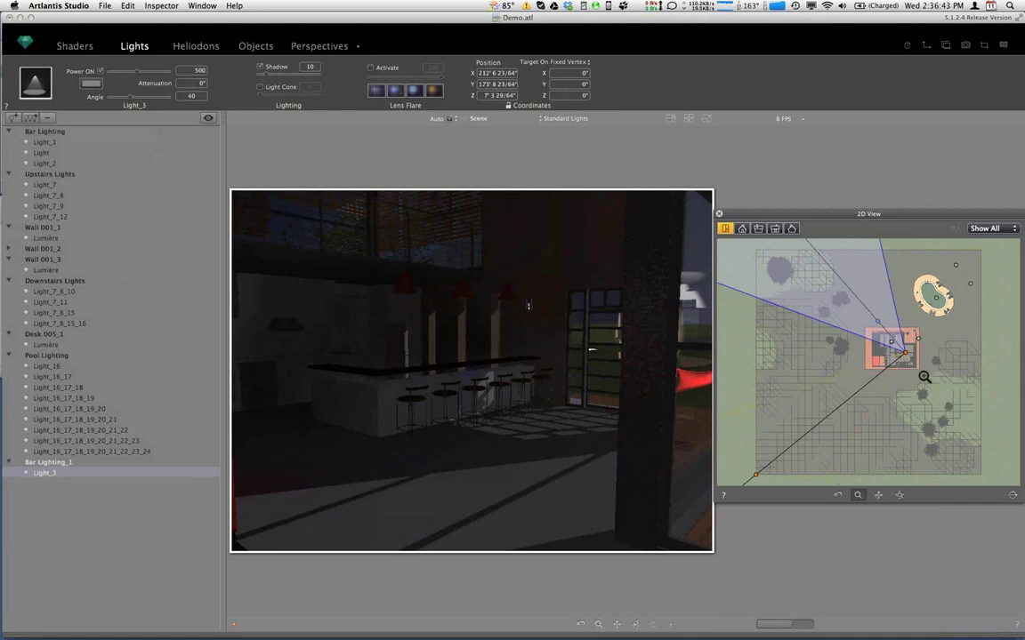
pyautogui.moveTo(923, 373); pyautogui.dragTo(861, 327)
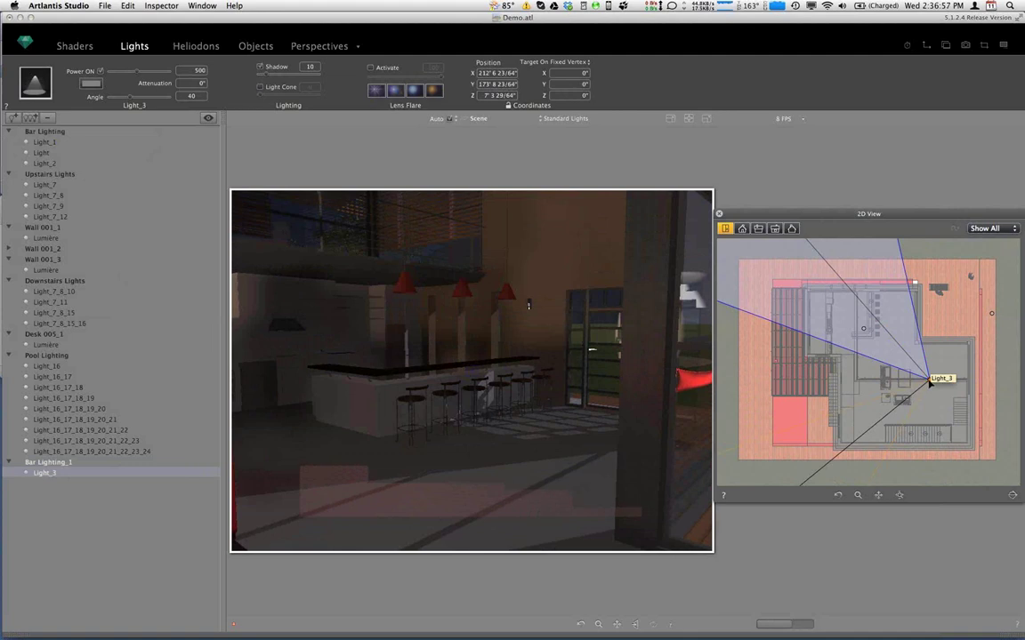
pyautogui.moveTo(917, 369); pyautogui.dragTo(868, 302)
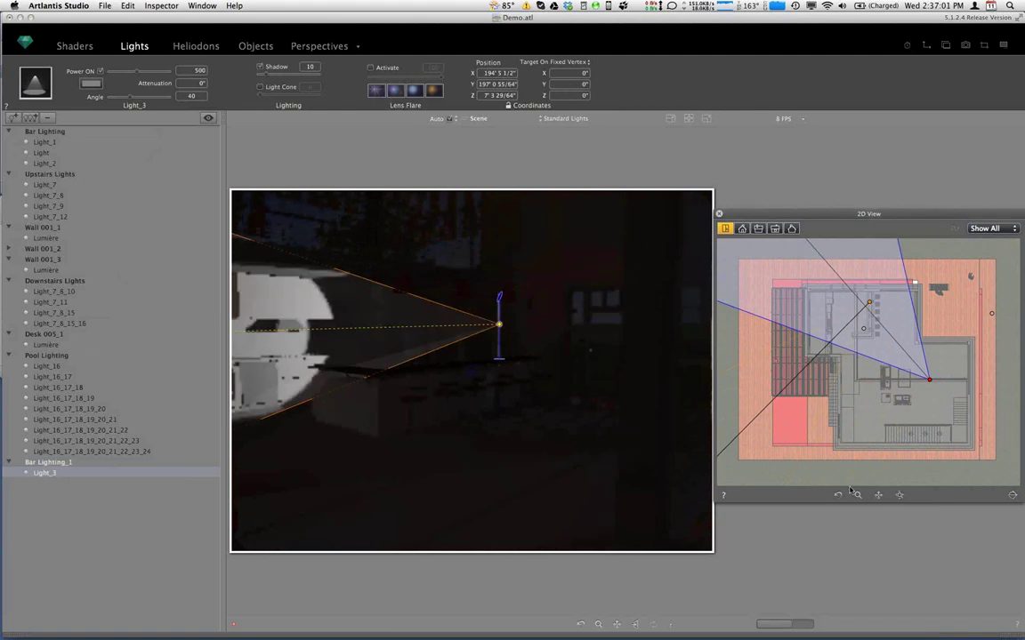
# Reposition the light beside the bar stools in a close-up of the plan, at about X 197' 4", Y 198' 2".
pyautogui.click(856, 494)
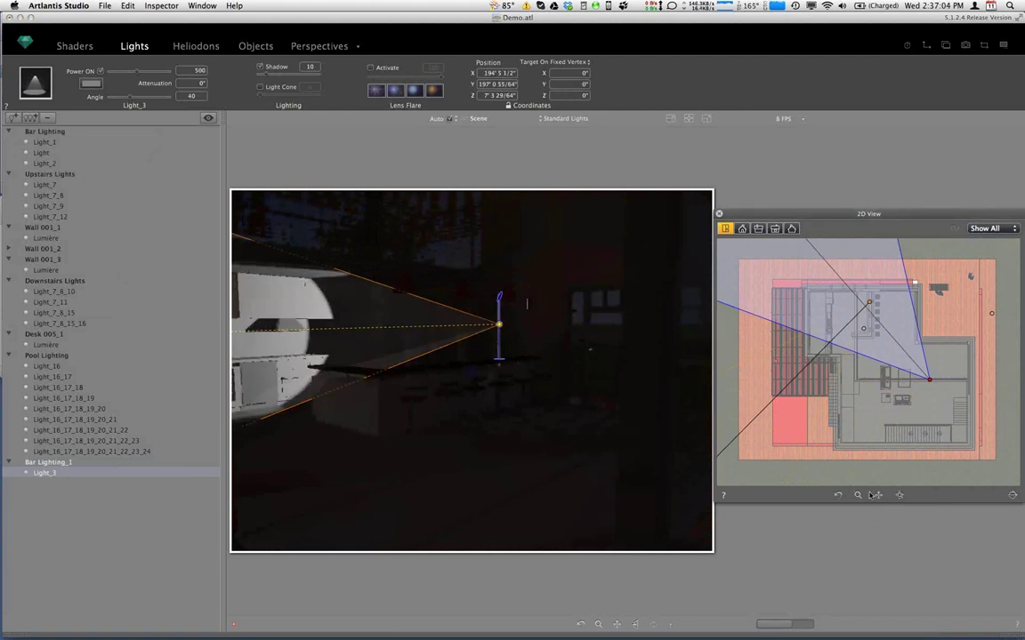
pyautogui.moveTo(846, 279); pyautogui.dragTo(885, 351)
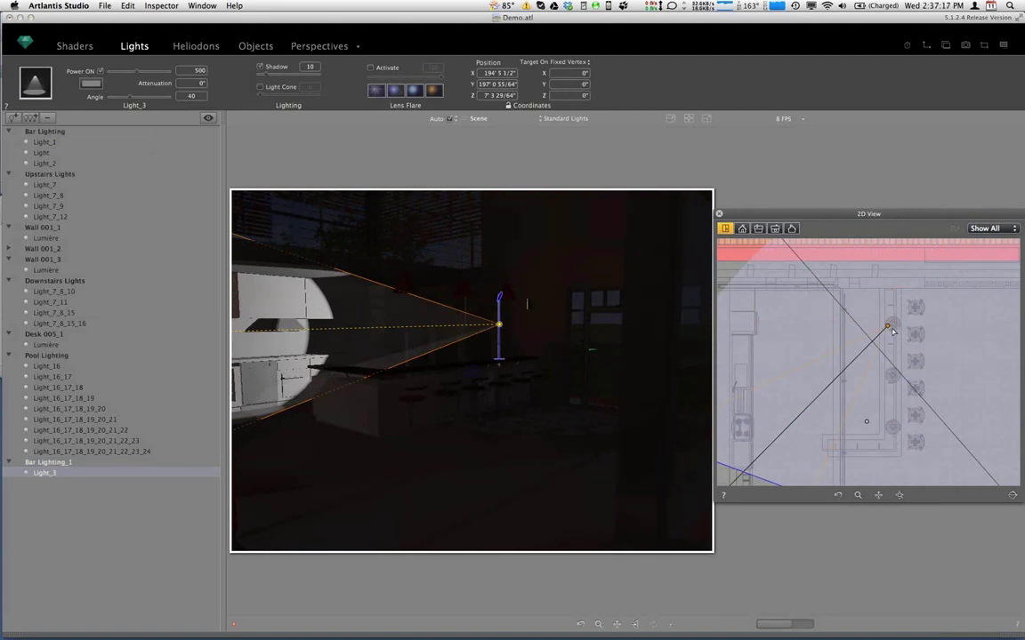
pyautogui.moveTo(887, 328); pyautogui.dragTo(892, 323)
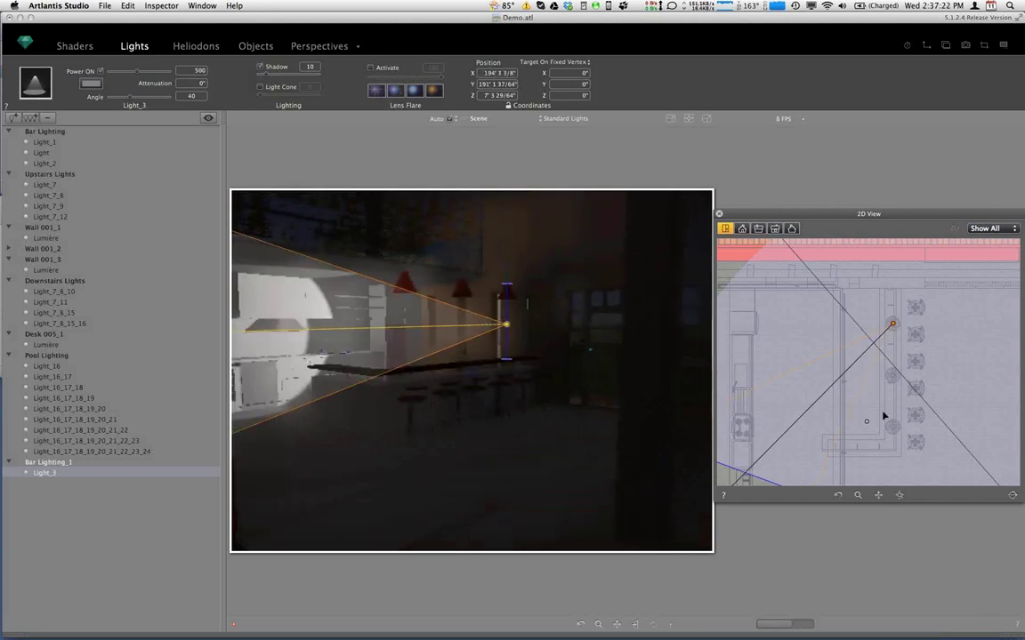
pyautogui.moveTo(884, 416); pyautogui.dragTo(892, 426)
pyautogui.moveTo(917, 331); pyautogui.dragTo(922, 313)
# Bring the light's target in plan close to the bar and level with the light, at about X 185' 9", Y 198' 2".
pyautogui.scroll(-3, 901, 350)
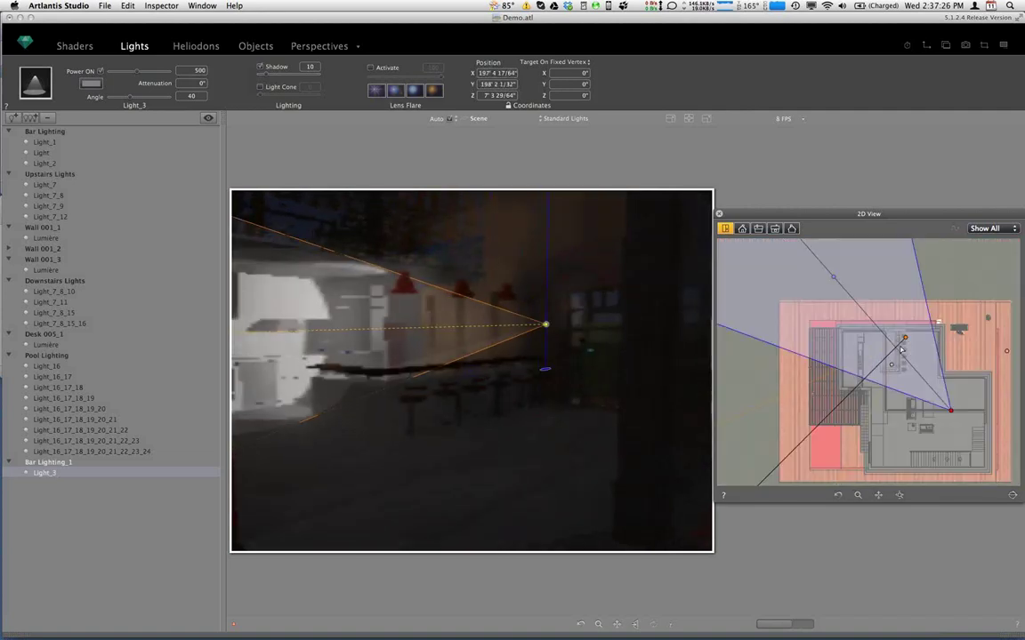
pyautogui.scroll(-3, 901, 350)
pyautogui.moveTo(828, 418); pyautogui.dragTo(839, 422)
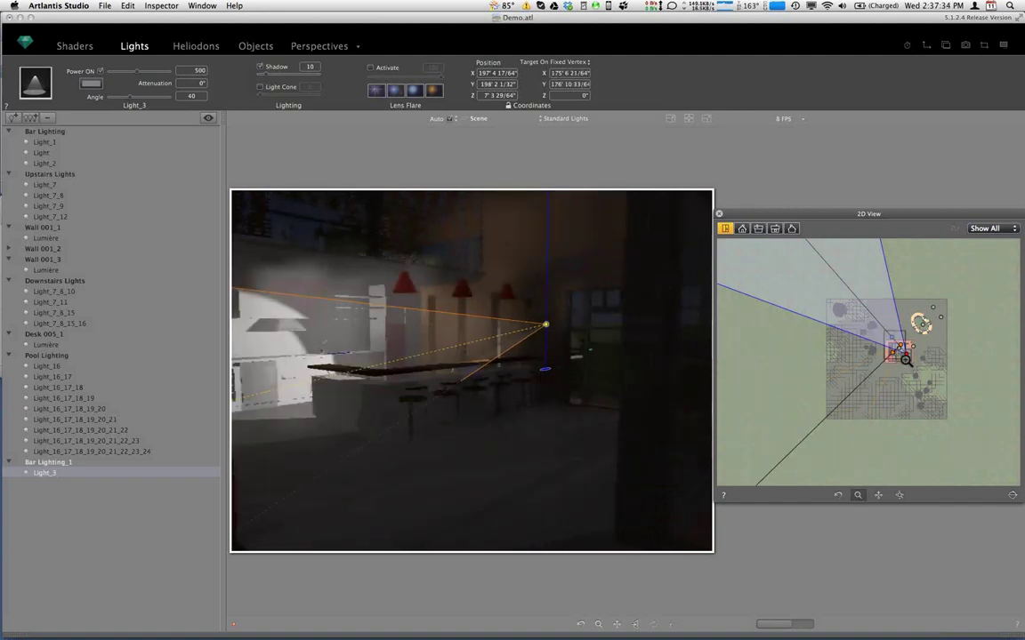
pyautogui.scroll(5, 900, 356)
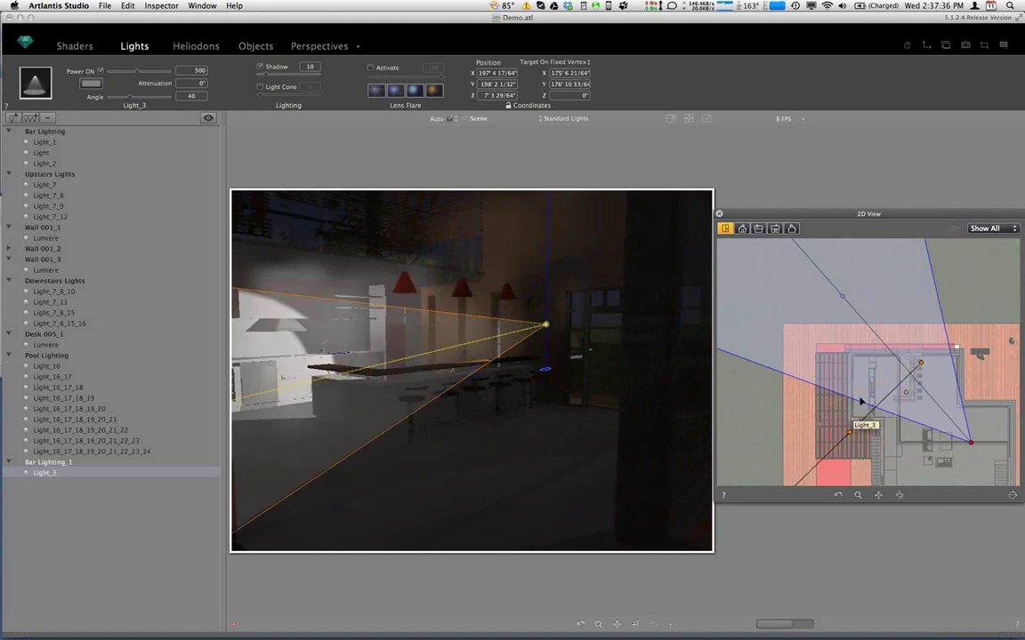
pyautogui.moveTo(861, 402); pyautogui.dragTo(886, 373)
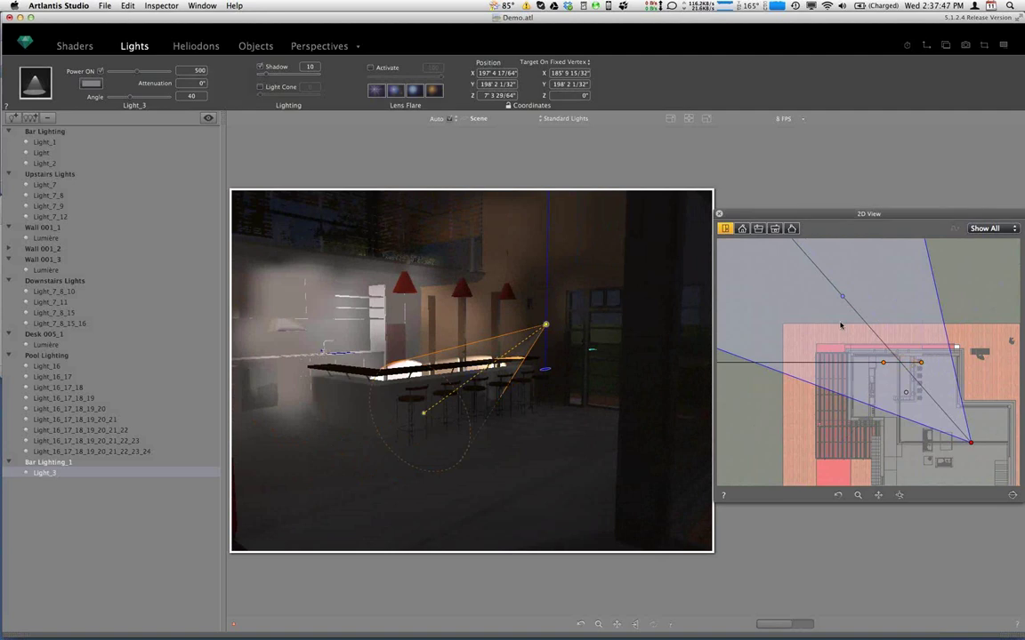
# Aim the light straight down in the front elevation by moving its target to X 197' 4 17/64", Z about -1' 3".
pyautogui.click(743, 230)
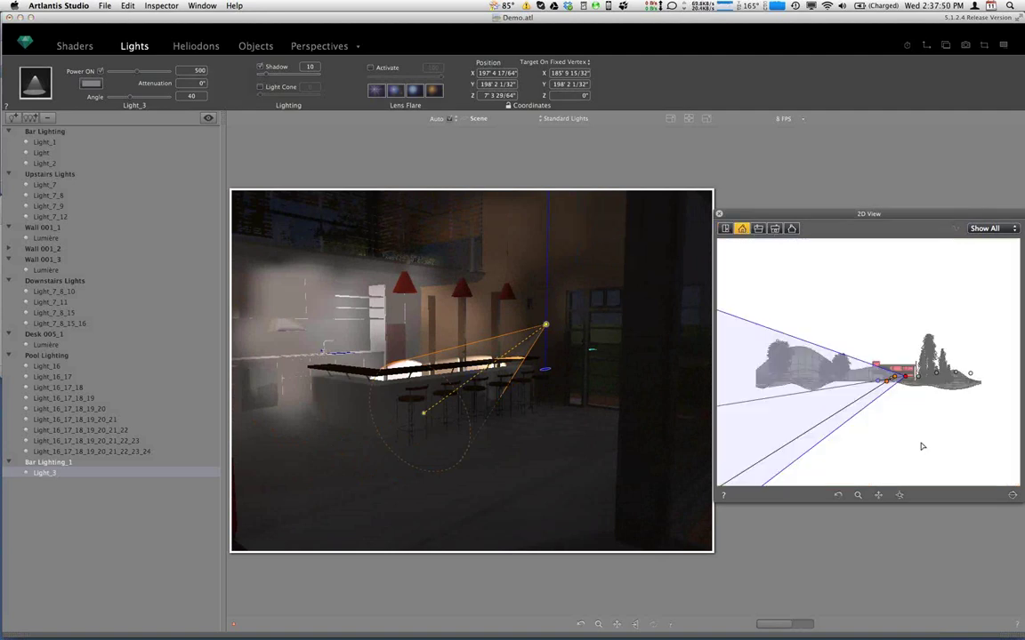
pyautogui.click(860, 496)
pyautogui.moveTo(872, 361); pyautogui.dragTo(910, 388)
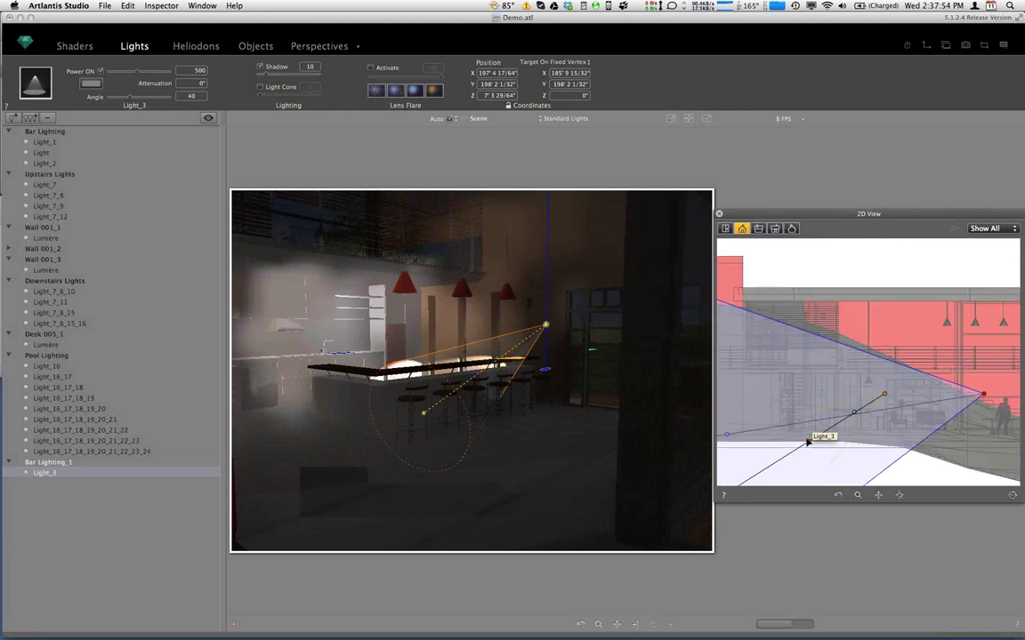
pyautogui.moveTo(809, 442); pyautogui.dragTo(820, 444)
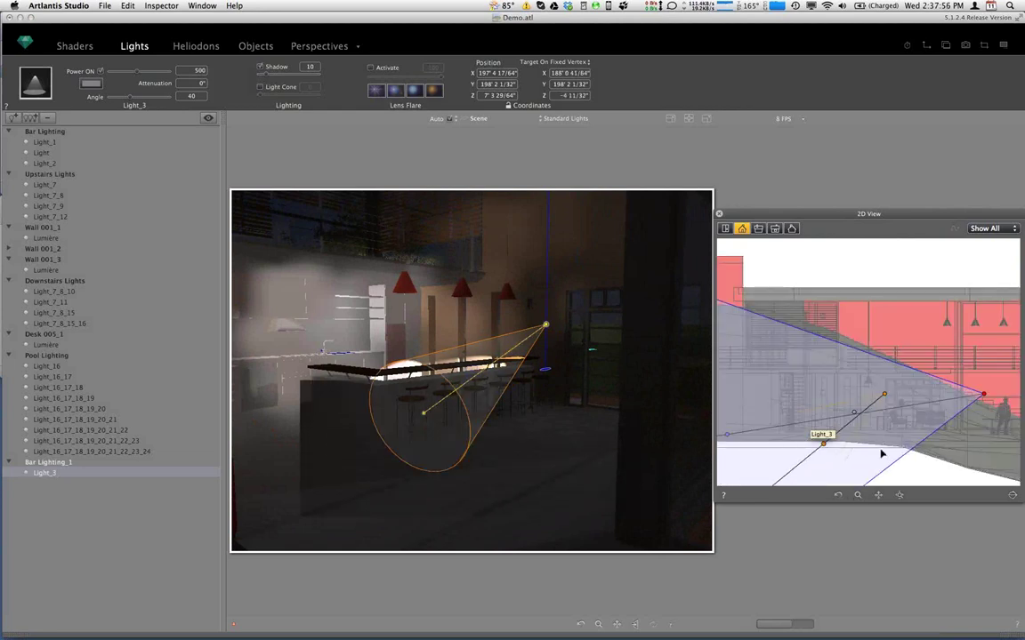
pyautogui.moveTo(882, 455); pyautogui.dragTo(883, 449)
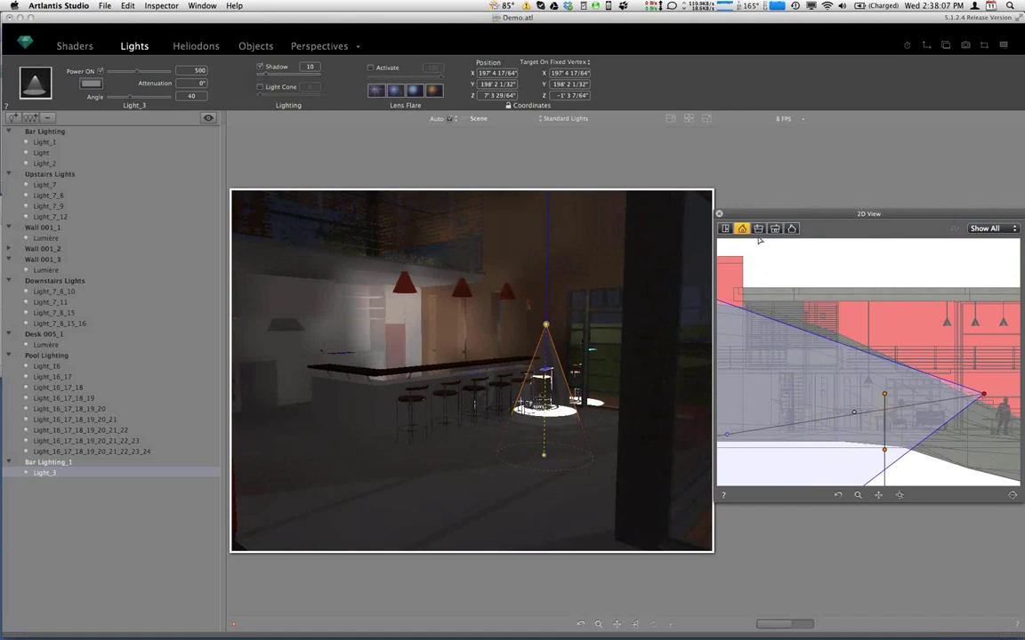
# Shift the light and its target together into the outermost pendant shade in the side elevation, at about Y 188' 8", Z 9' 7".
pyautogui.click(759, 229)
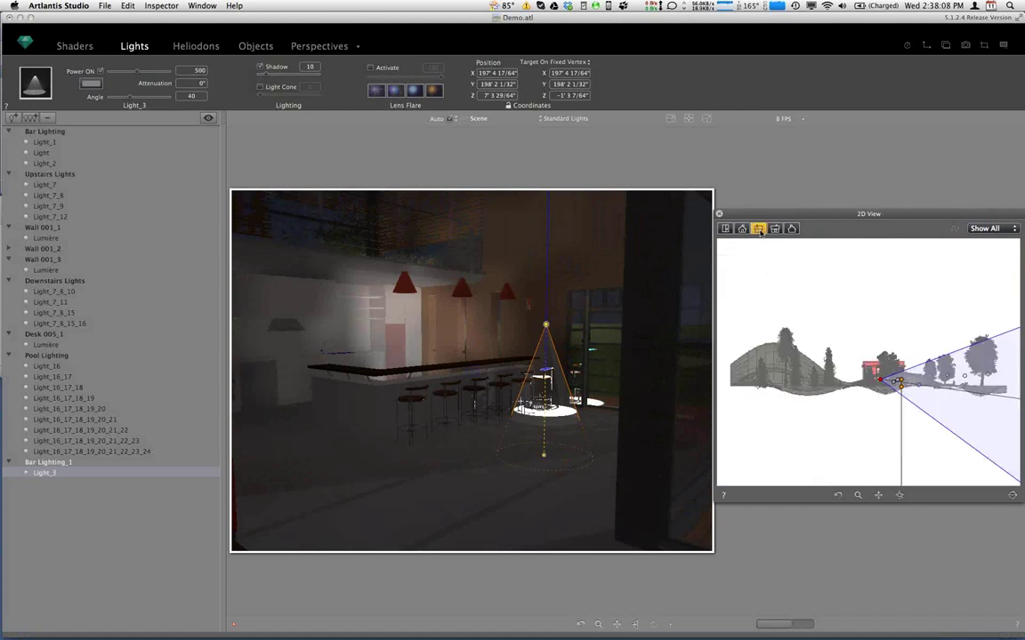
pyautogui.click(857, 495)
pyautogui.click(912, 383)
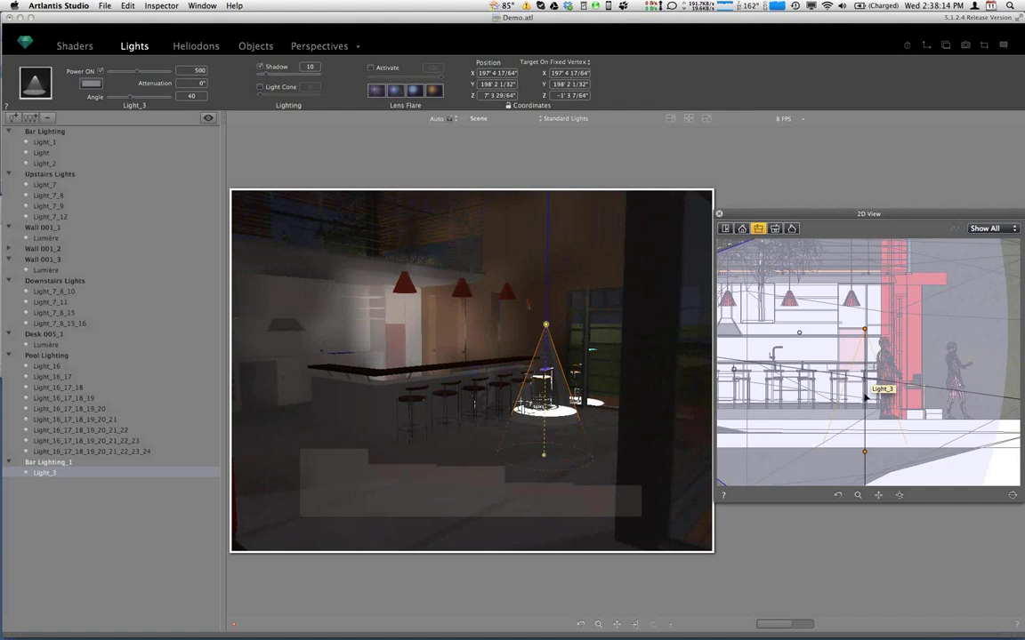
pyautogui.moveTo(861, 403); pyautogui.dragTo(727, 365)
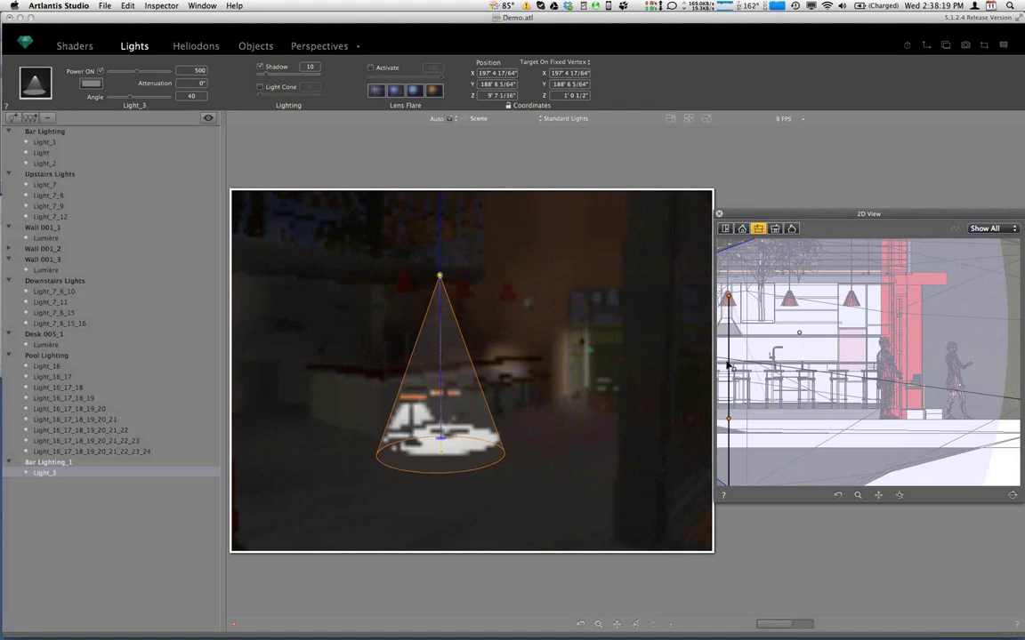
# Fine-tune the light inside the pendant shade in a side elevation close-up, to Y 188' 7 1/2", Z 9' 7 3/16".
pyautogui.click(857, 495)
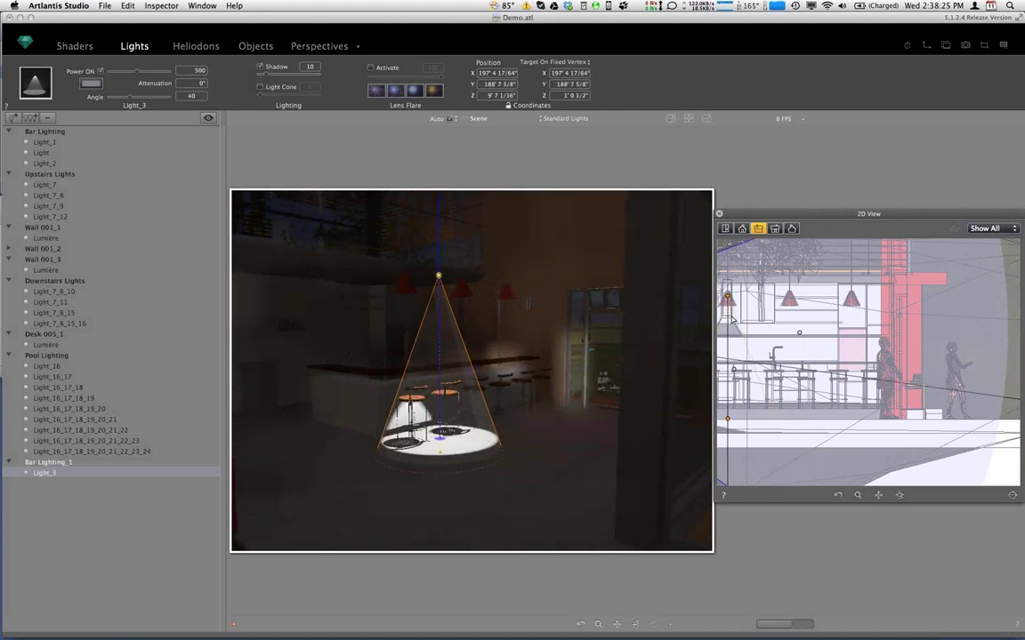
pyautogui.moveTo(732, 318); pyautogui.dragTo(720, 283)
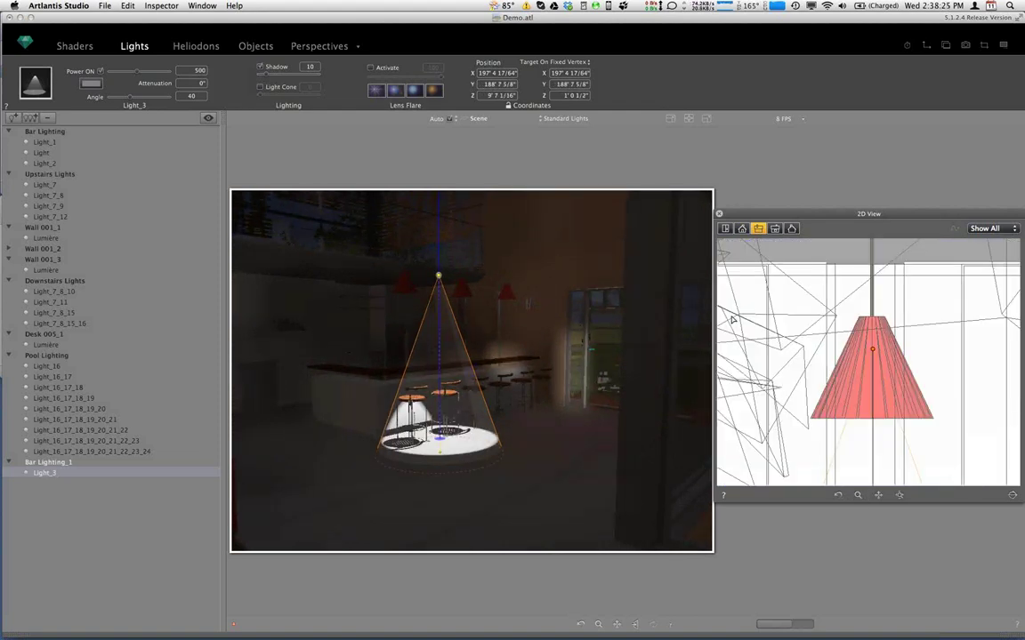
pyautogui.click(874, 442)
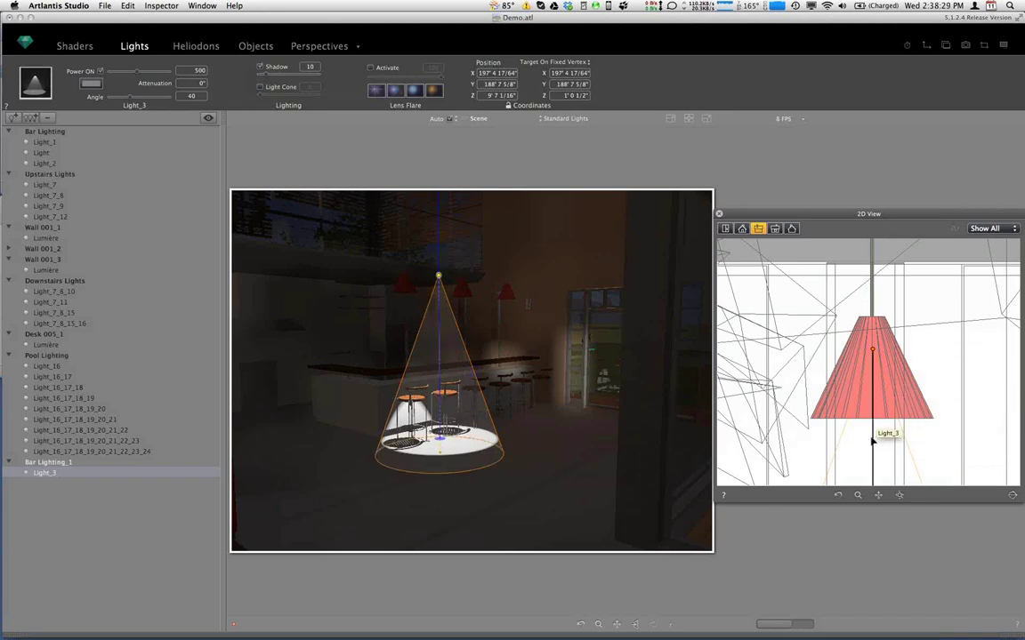
pyautogui.click(872, 438)
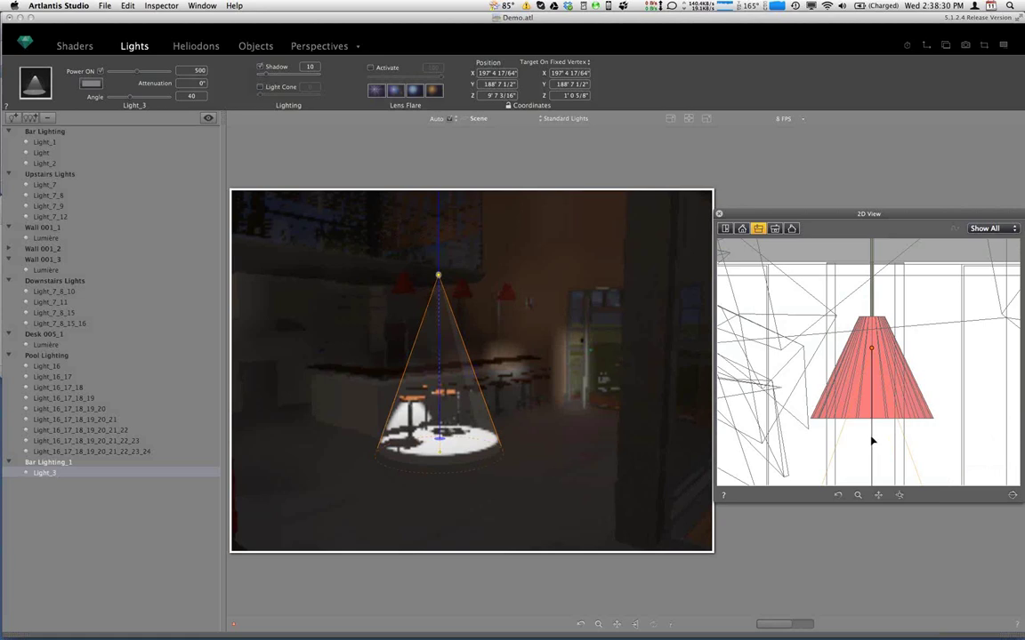
# Align the vertical light with the pendant lamp in the front elevation, at about X 194' 10".
pyautogui.click(743, 229)
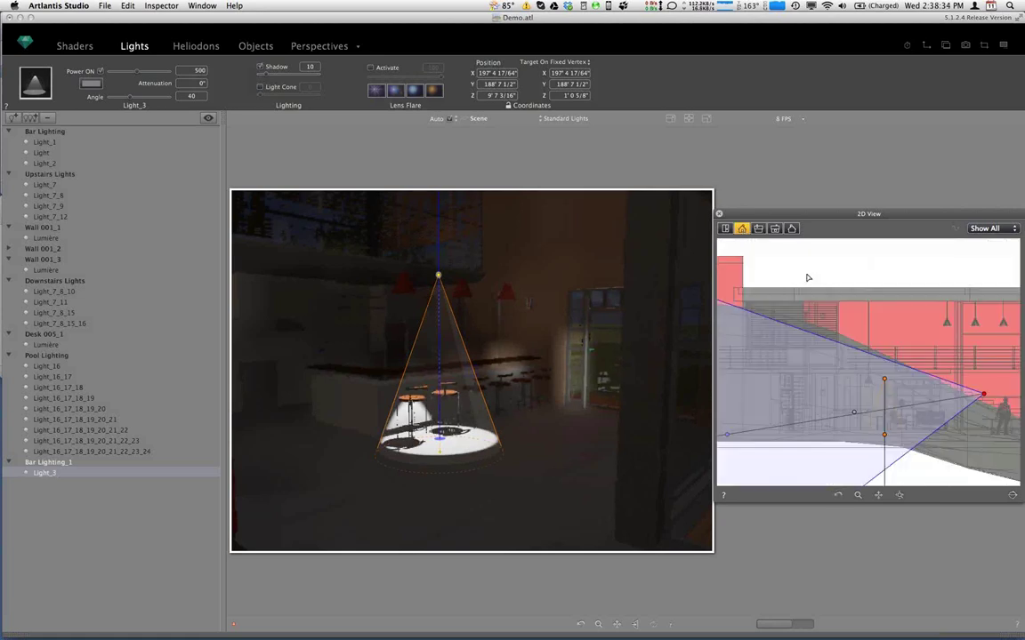
pyautogui.click(858, 496)
pyautogui.moveTo(854, 362); pyautogui.dragTo(905, 447)
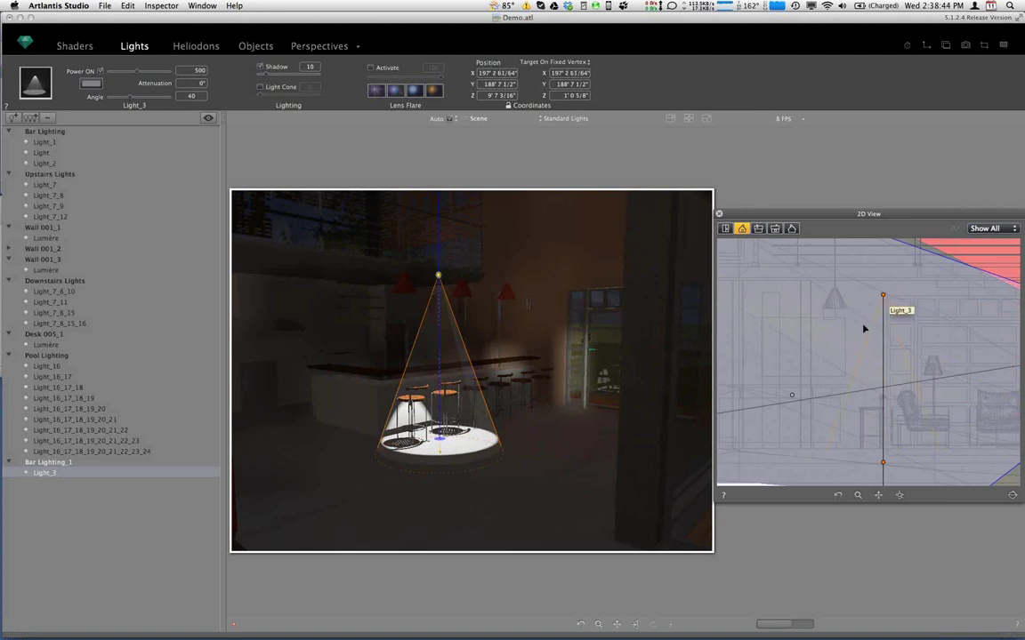
pyautogui.moveTo(857, 329); pyautogui.dragTo(836, 336)
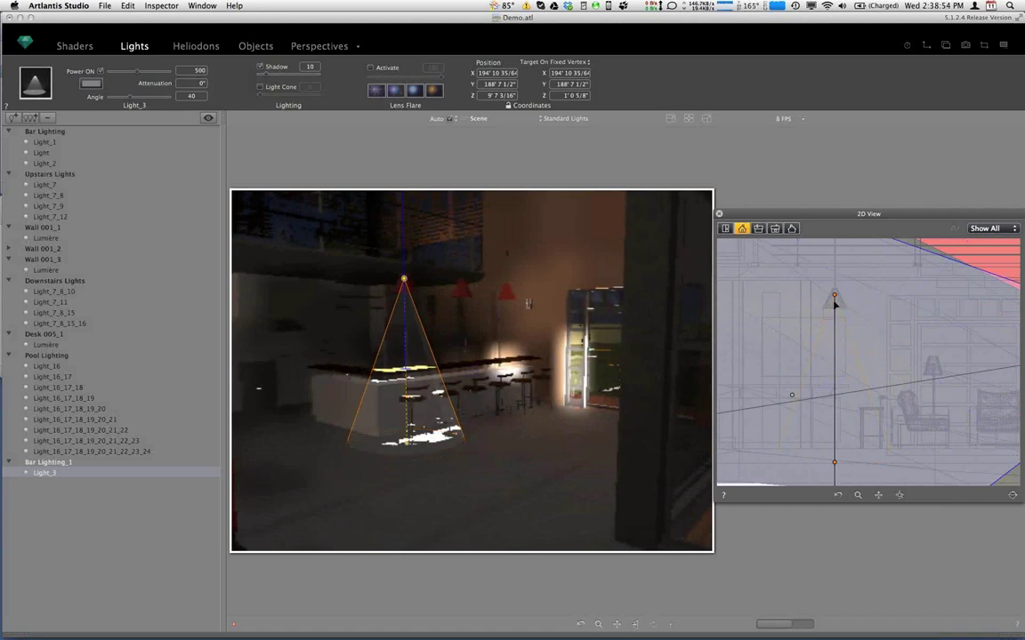
# Centre the light precisely within the pendant shade in a front elevation close-up, at X 194' 10 43/64".
pyautogui.scroll(3, 836, 299)
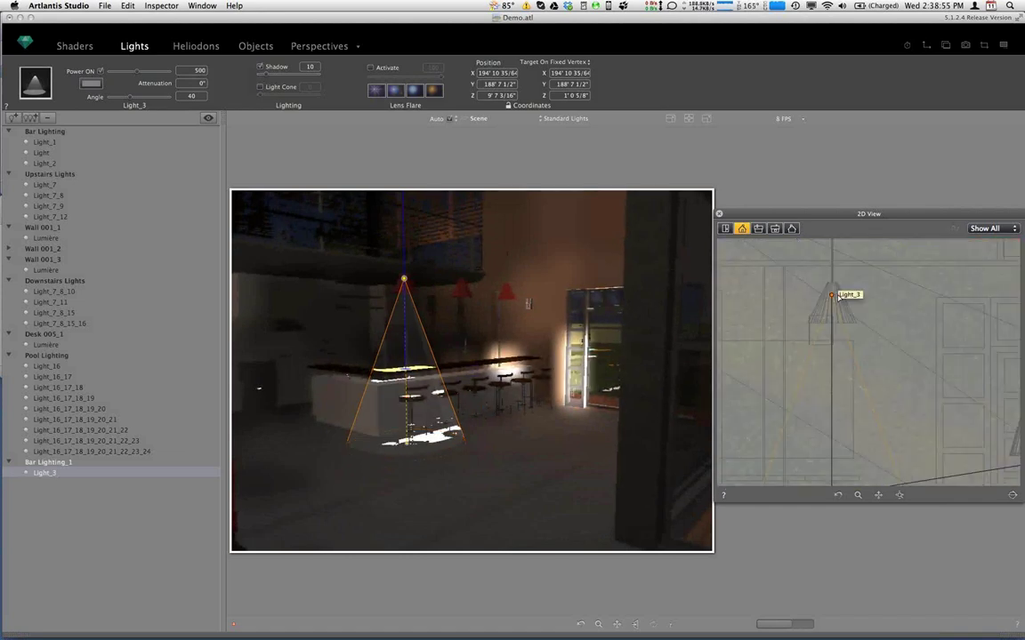
pyautogui.scroll(3, 813, 338)
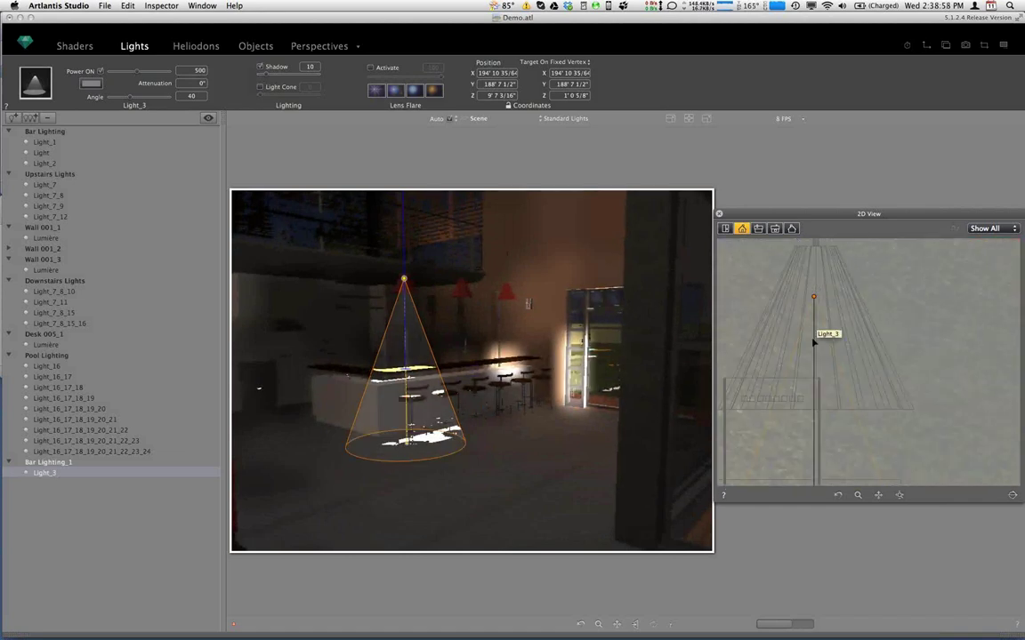
pyautogui.moveTo(813, 343); pyautogui.dragTo(814, 343)
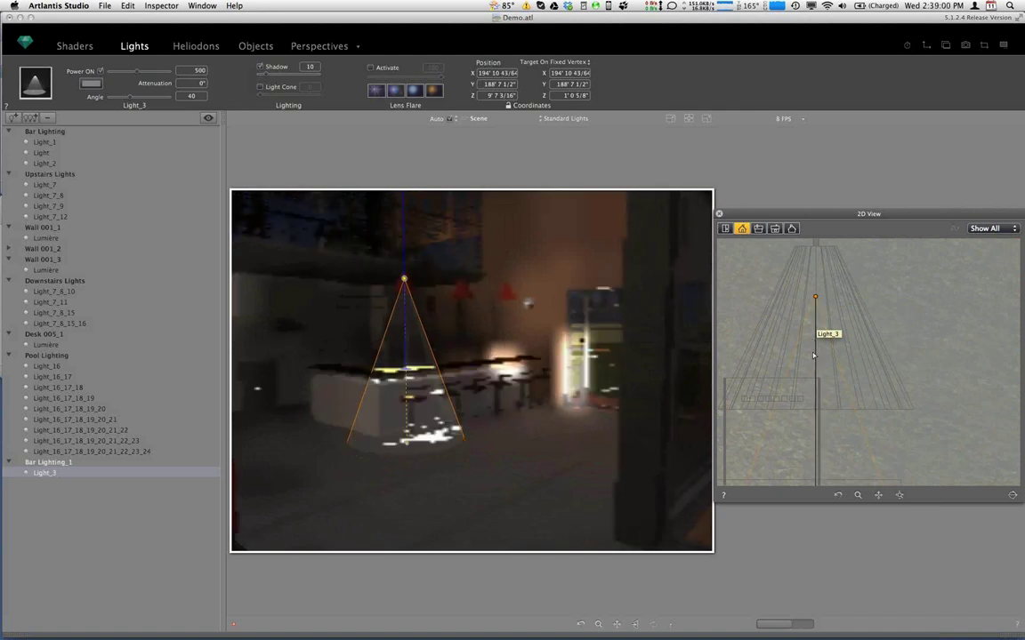
# Return to the side elevation of the pendant and widen the light's beam angle to 83.
pyautogui.scroll(3, 813, 311)
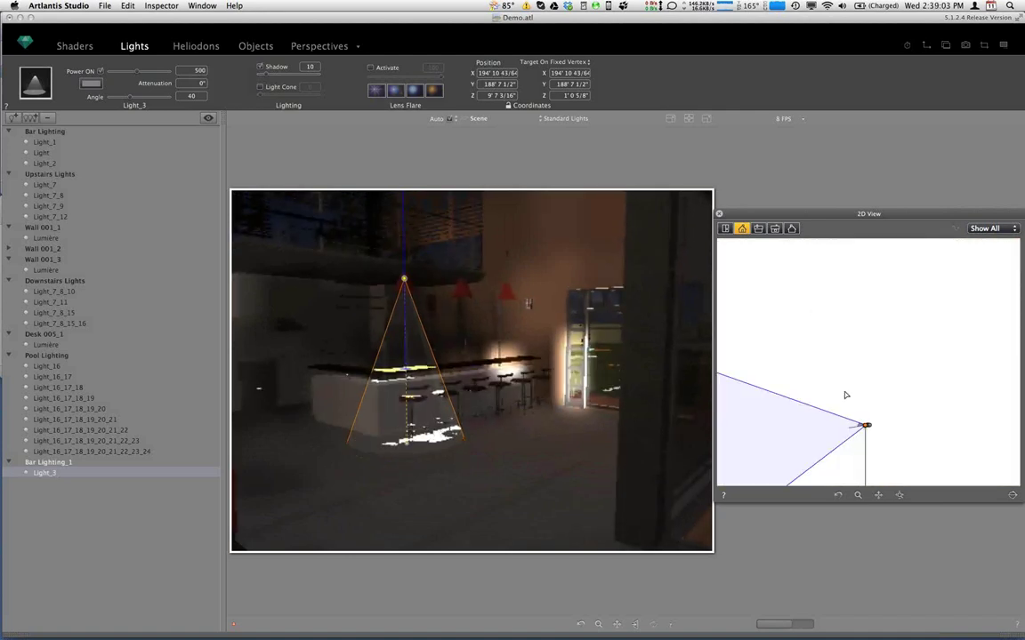
pyautogui.scroll(-4, 869, 427)
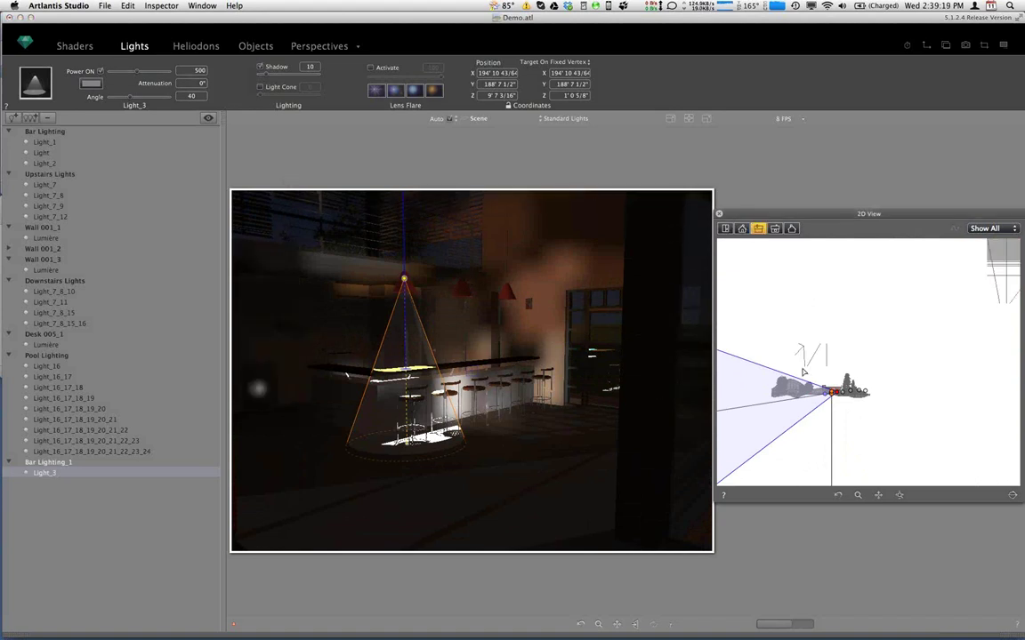
pyautogui.click(758, 229)
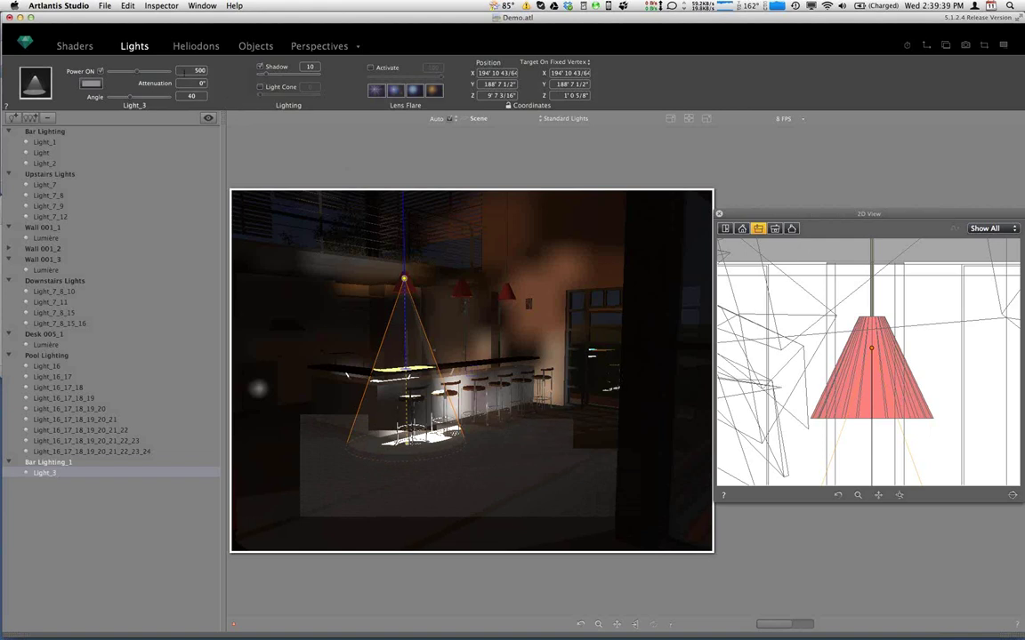
pyautogui.moveTo(134, 99); pyautogui.dragTo(140, 99)
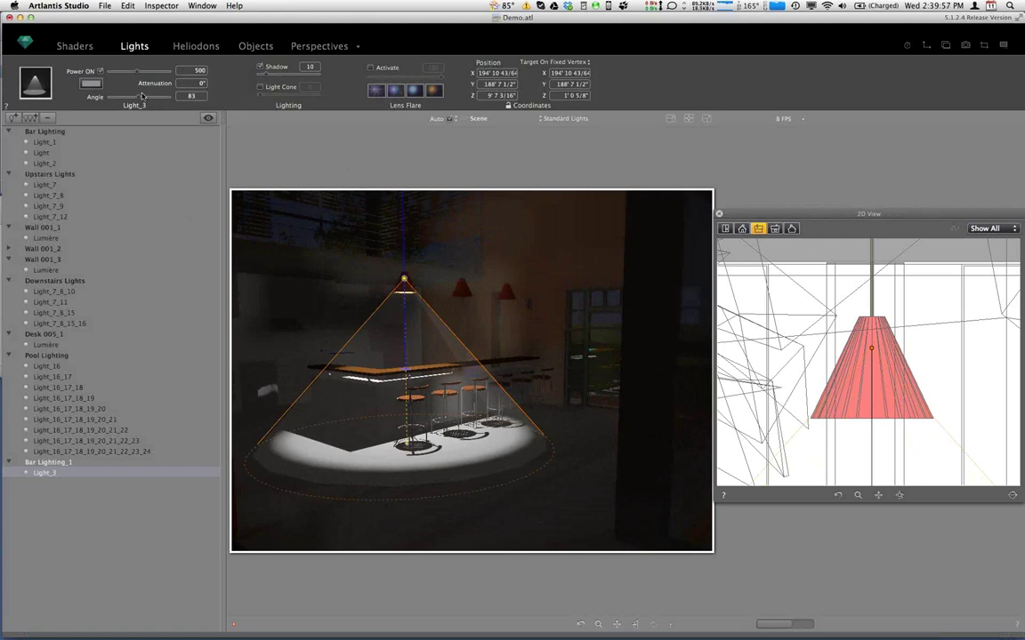
# Try the light's beam angle at 360, and set it back to 83.
pyautogui.moveTo(164, 99); pyautogui.dragTo(174, 99)
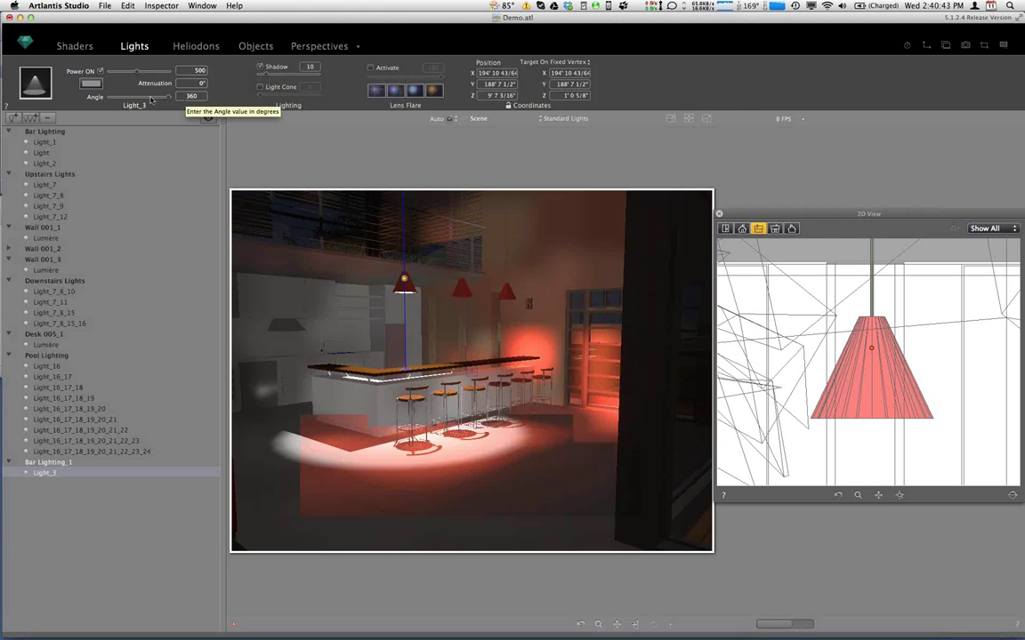
pyautogui.moveTo(168, 100); pyautogui.dragTo(130, 98)
pyautogui.moveTo(130, 98); pyautogui.dragTo(137, 98)
pyautogui.doubleClick(197, 98)
pyautogui.write('83')
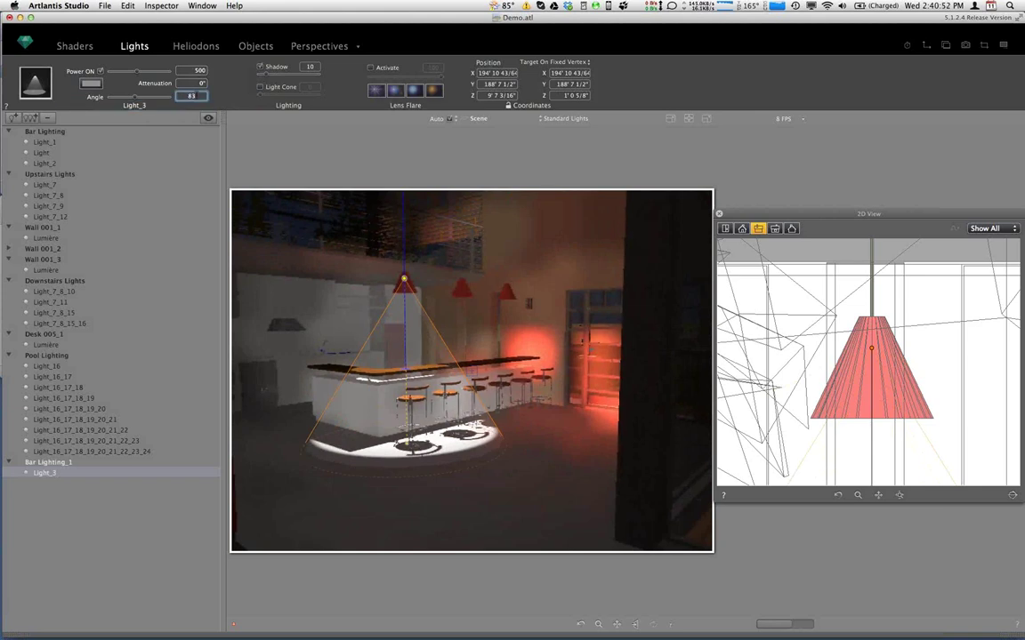
pyautogui.press('Return')
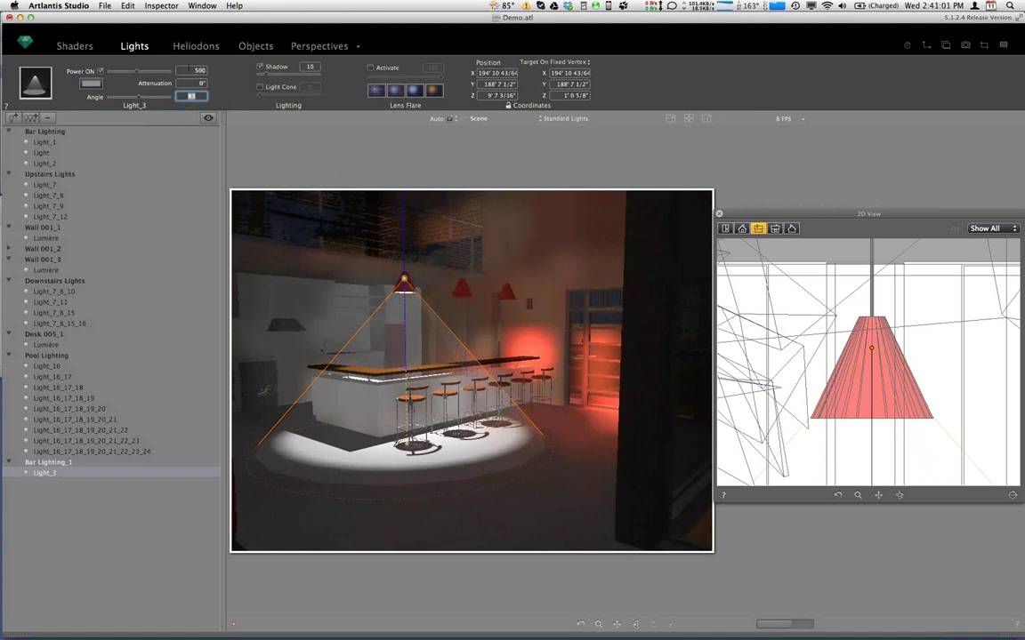
pyautogui.click(92, 83)
pyautogui.press('Escape')
pyautogui.click(92, 83)
pyautogui.click(92, 82)
pyautogui.click(92, 82)
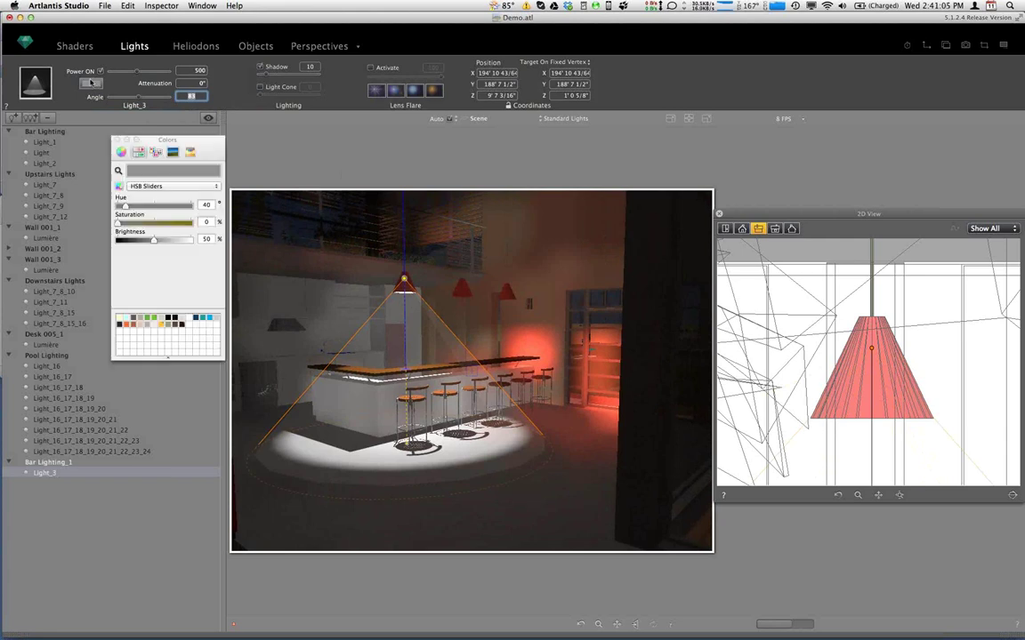
pyautogui.click(90, 82)
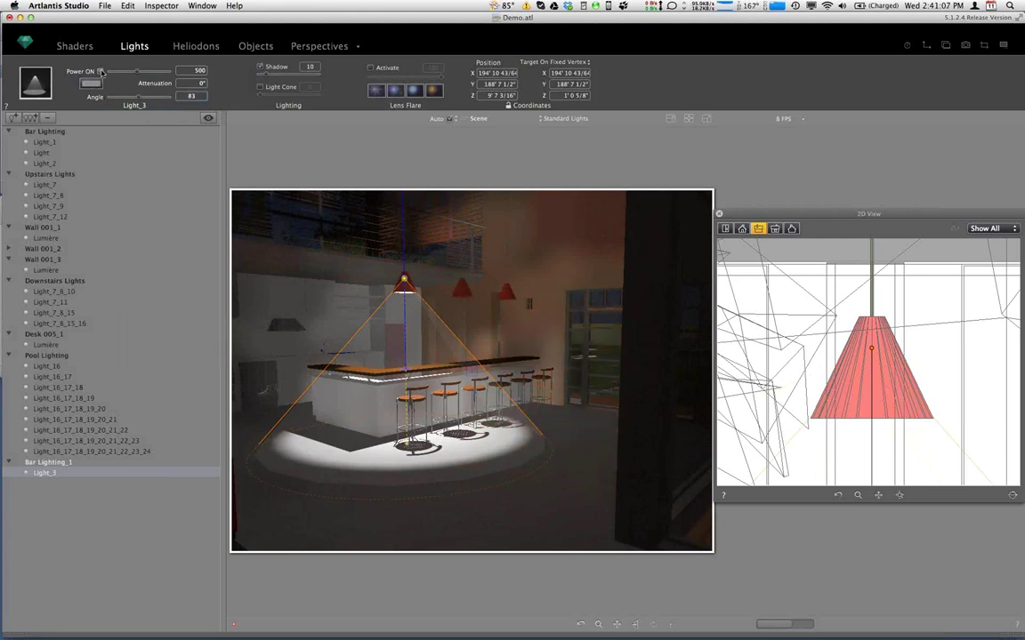
# Switch the pendant light off and back on to compare its effect on the bar.
pyautogui.click(101, 71)
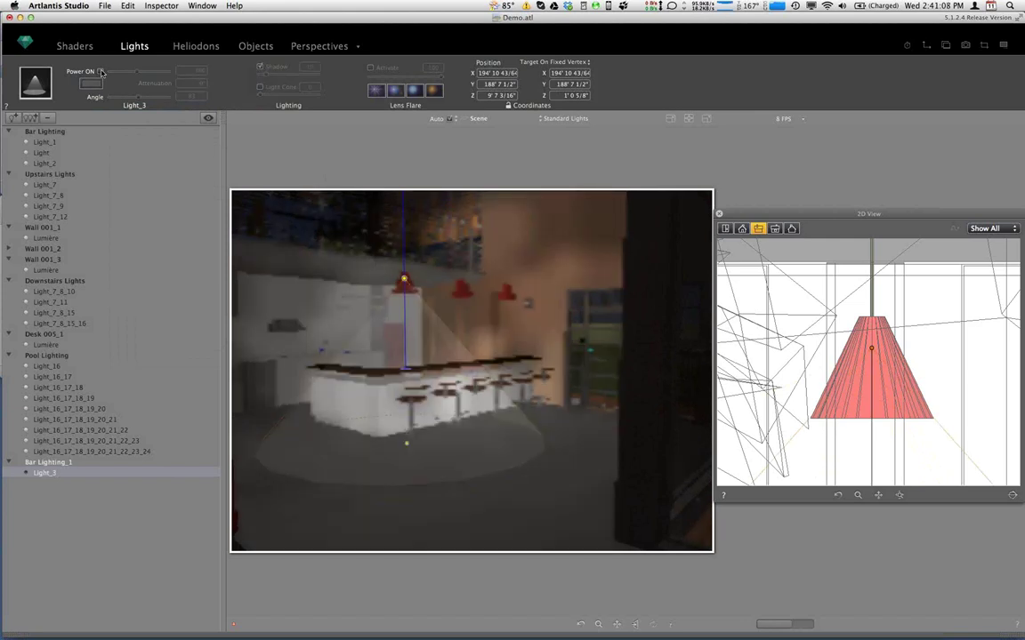
pyautogui.click(101, 71)
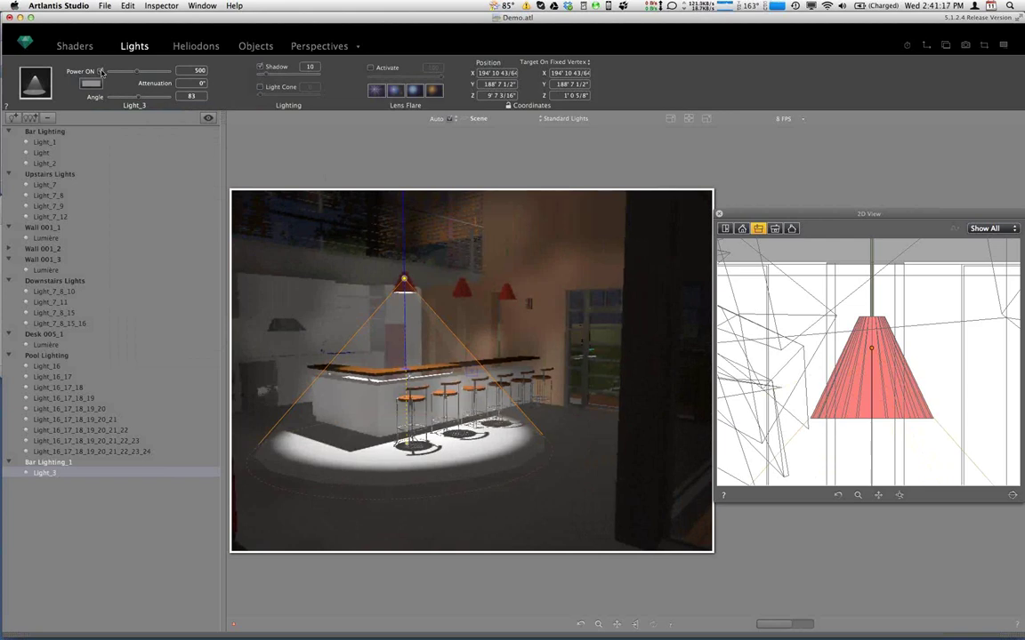
# Test the light colour at 0% brightness and raise the brightness to 100%.
pyautogui.click(89, 83)
pyautogui.click(88, 83)
pyautogui.click(90, 84)
pyautogui.moveTo(153, 240); pyautogui.dragTo(54, 238)
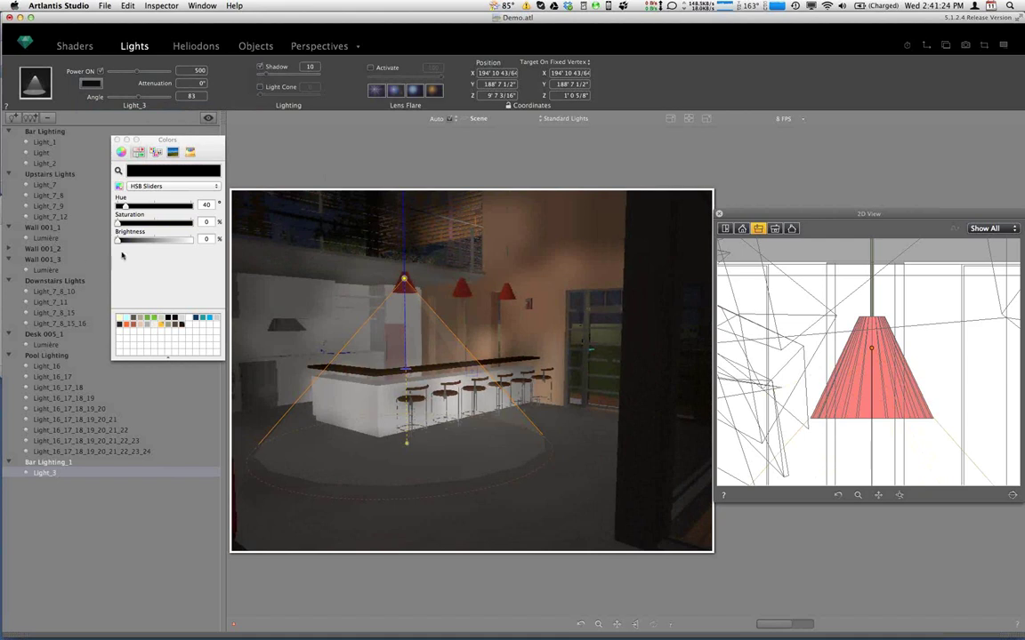
pyautogui.moveTo(118, 239); pyautogui.dragTo(191, 242)
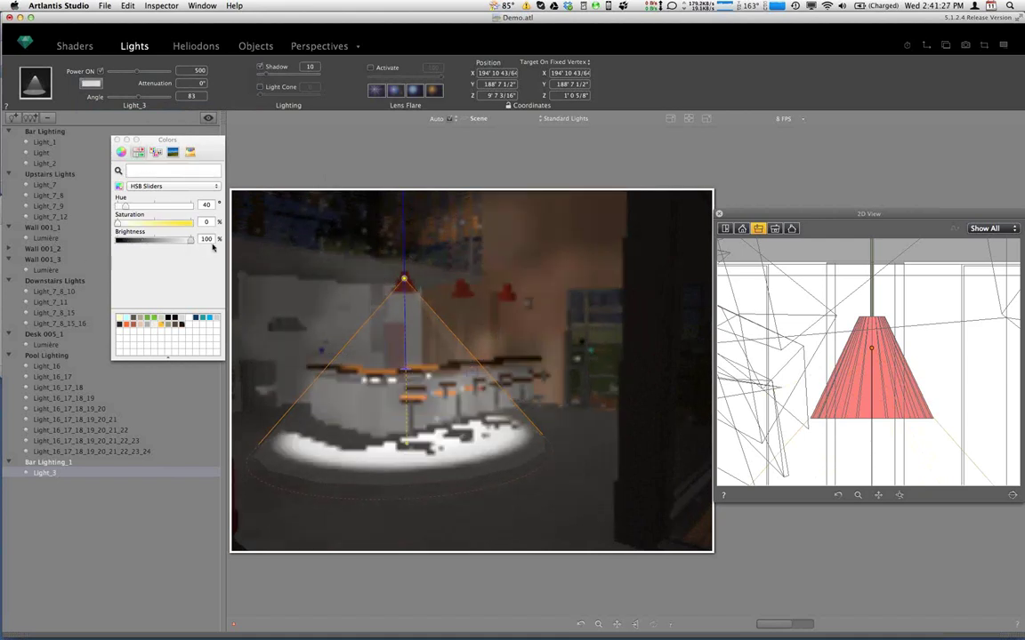
pyautogui.moveTo(191, 242)
pyautogui.mouseDown()
pyautogui.moveTo(105, 241)
pyautogui.moveTo(199, 240)
pyautogui.mouseUp()
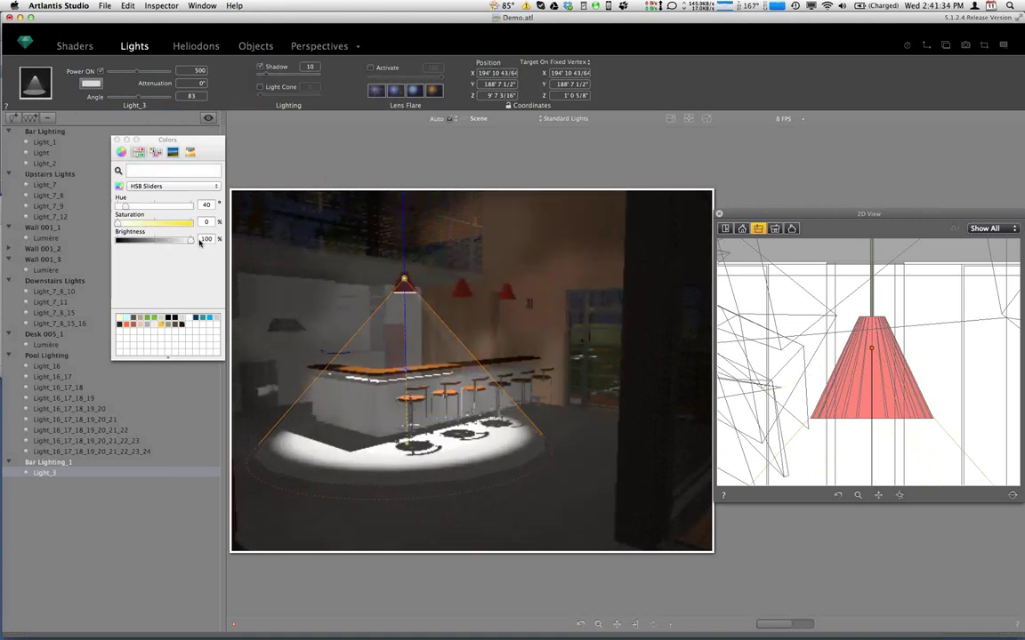
# Try stronger and cooler tints on the light, settling on a pale warm colour with hue 11° and saturation 7%.
pyautogui.moveTo(135, 224); pyautogui.dragTo(153, 225)
pyautogui.click(125, 207)
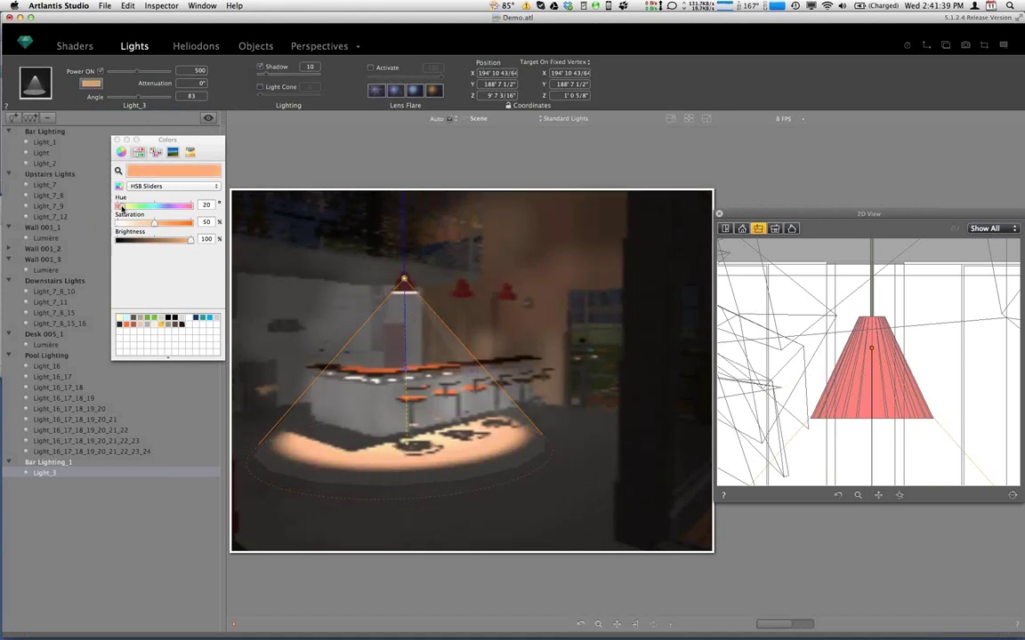
pyautogui.moveTo(124, 206)
pyautogui.mouseDown()
pyautogui.moveTo(157, 207)
pyautogui.moveTo(124, 225)
pyautogui.mouseUp()
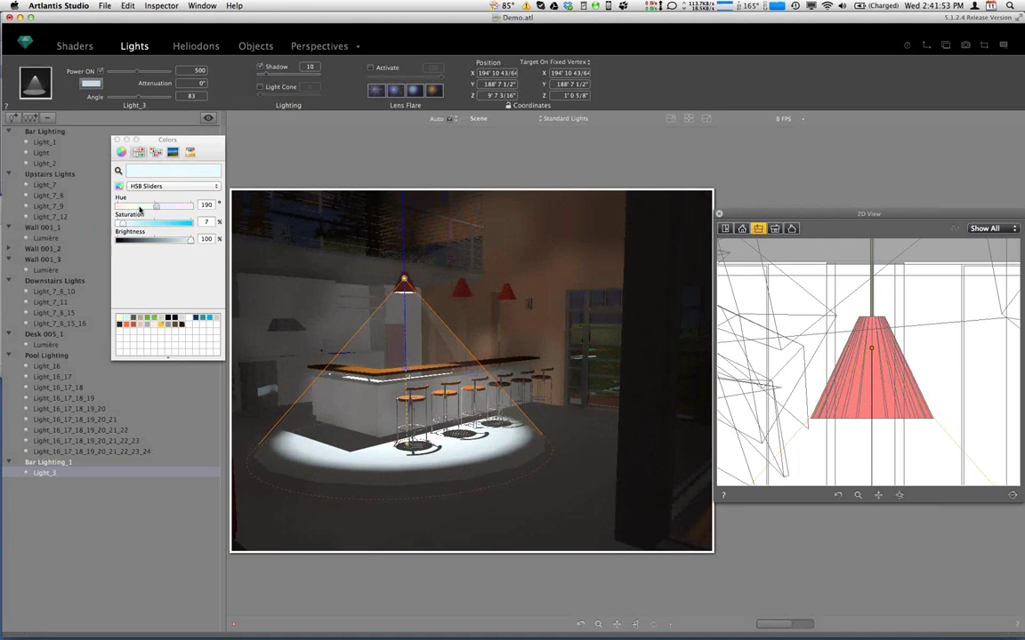
pyautogui.click(117, 206)
pyautogui.moveTo(116, 206); pyautogui.dragTo(118, 206)
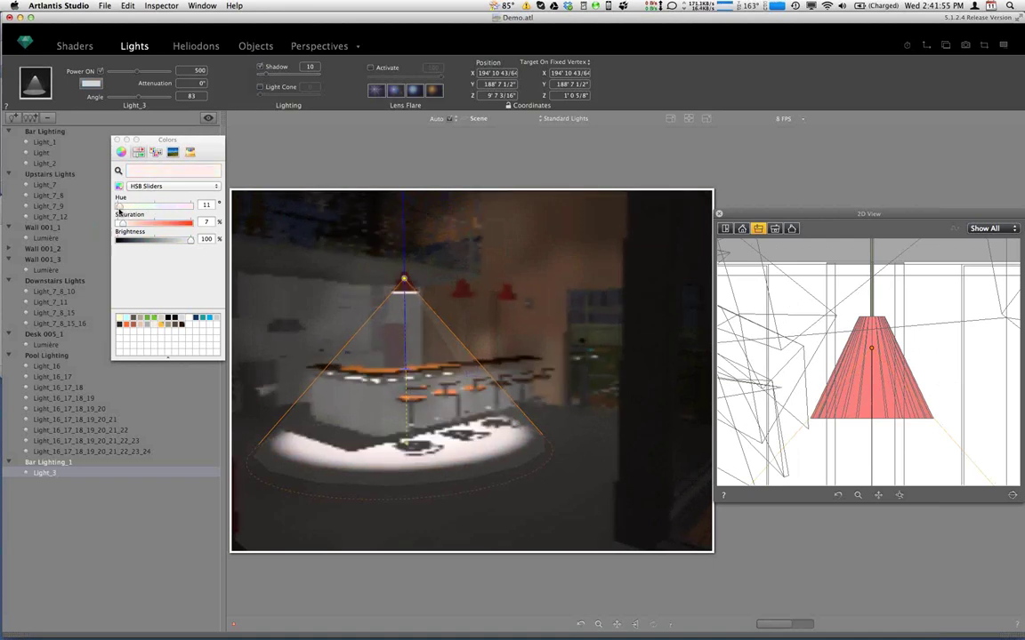
pyautogui.click(116, 140)
# Reduce the pendant light's power to 75.
pyautogui.click(194, 70)
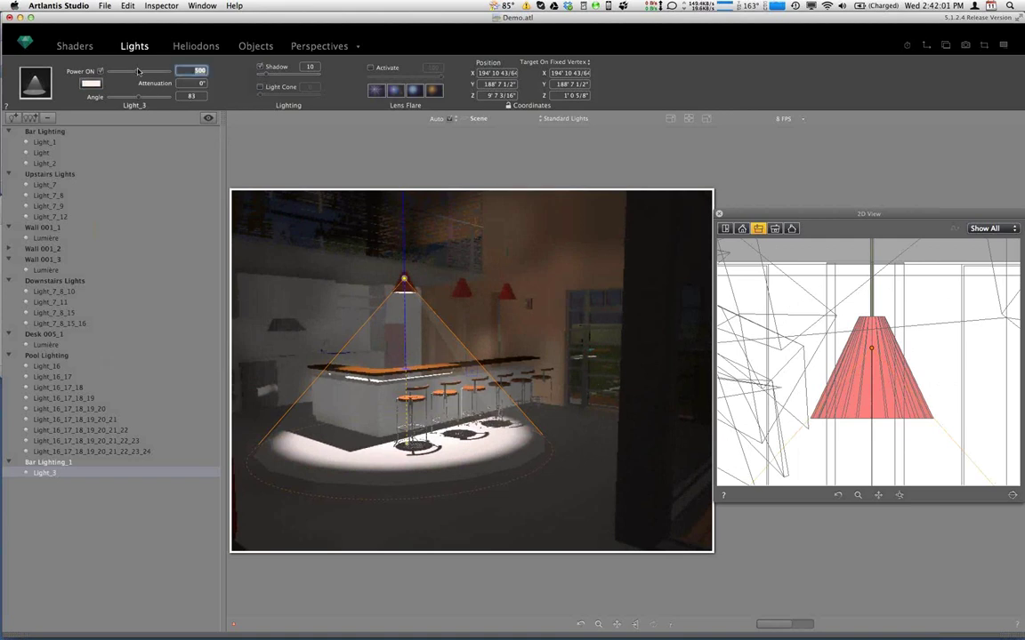
pyautogui.moveTo(140, 72); pyautogui.dragTo(124, 73)
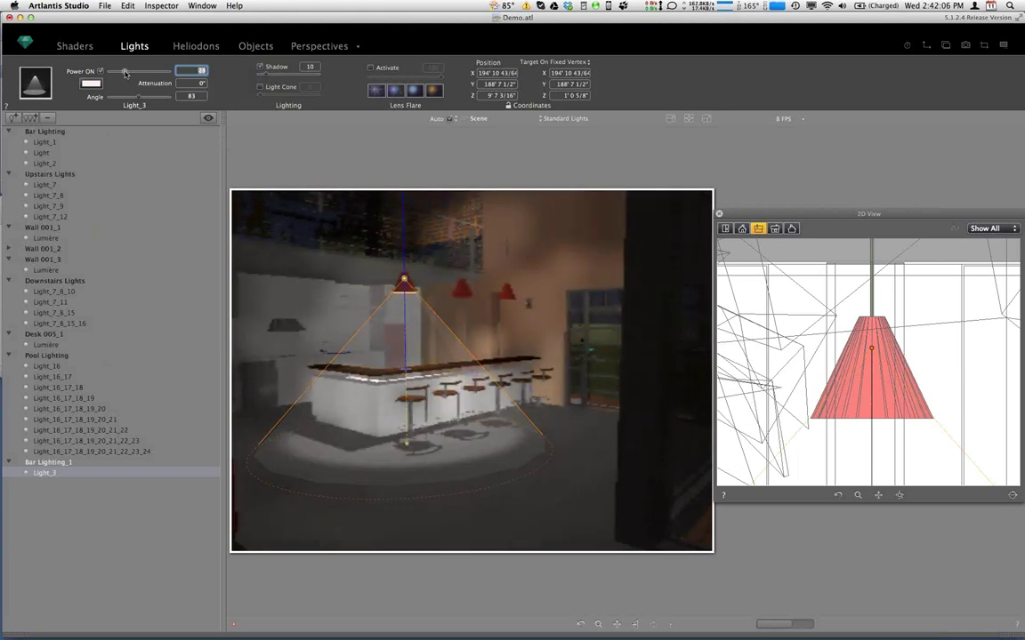
pyautogui.moveTo(124, 73); pyautogui.dragTo(128, 73)
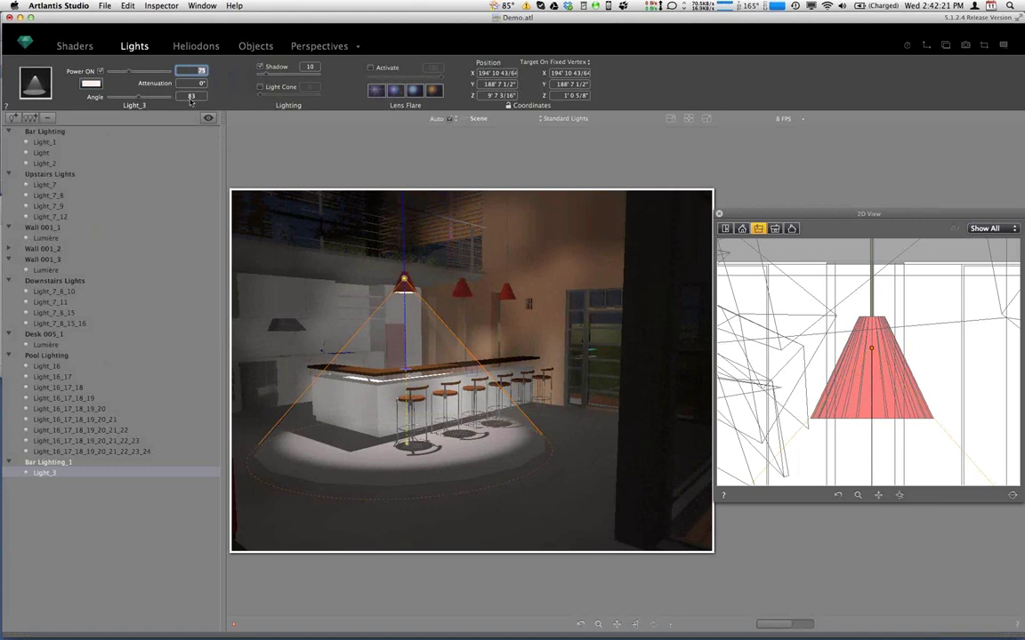
# Try attenuation distances up to 20' 0" on the pendant light, and reset the attenuation to 0".
pyautogui.click(196, 80)
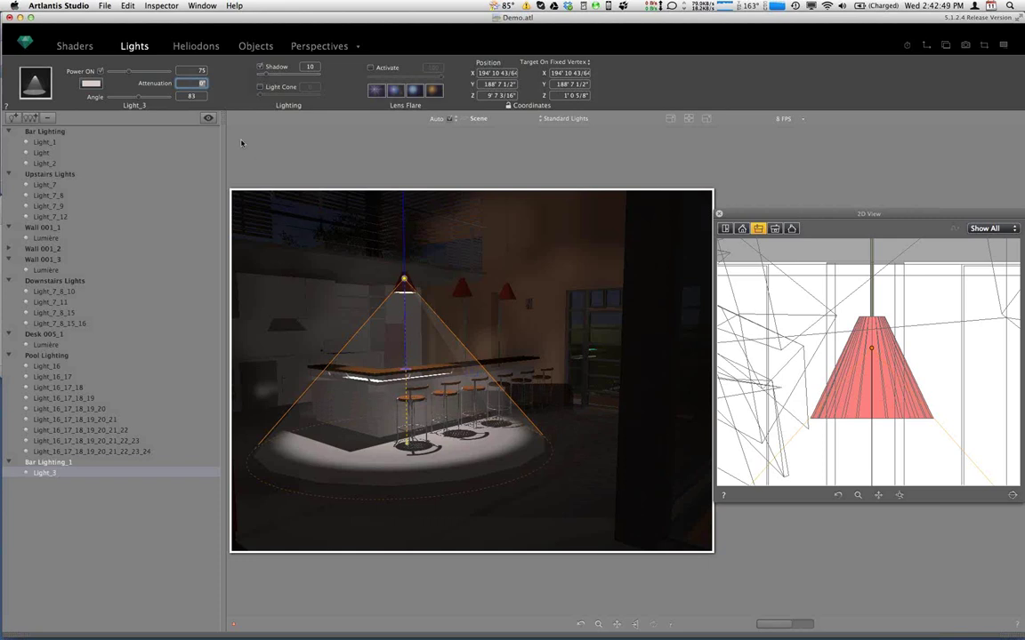
pyautogui.write('5')
pyautogui.press('Tab')
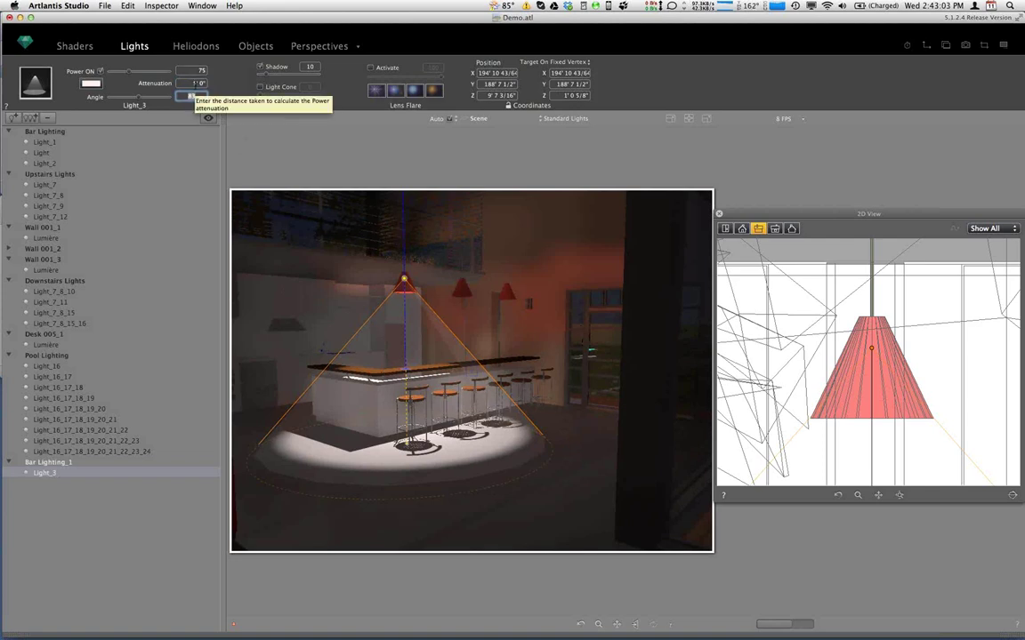
pyautogui.click(192, 83)
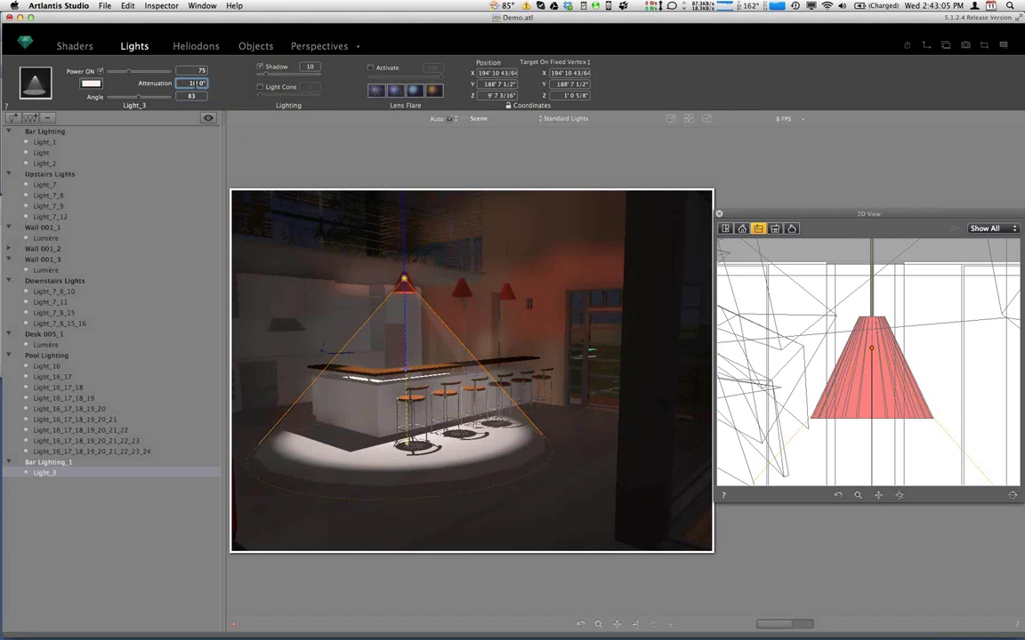
pyautogui.press('Tab')
pyautogui.write('3')
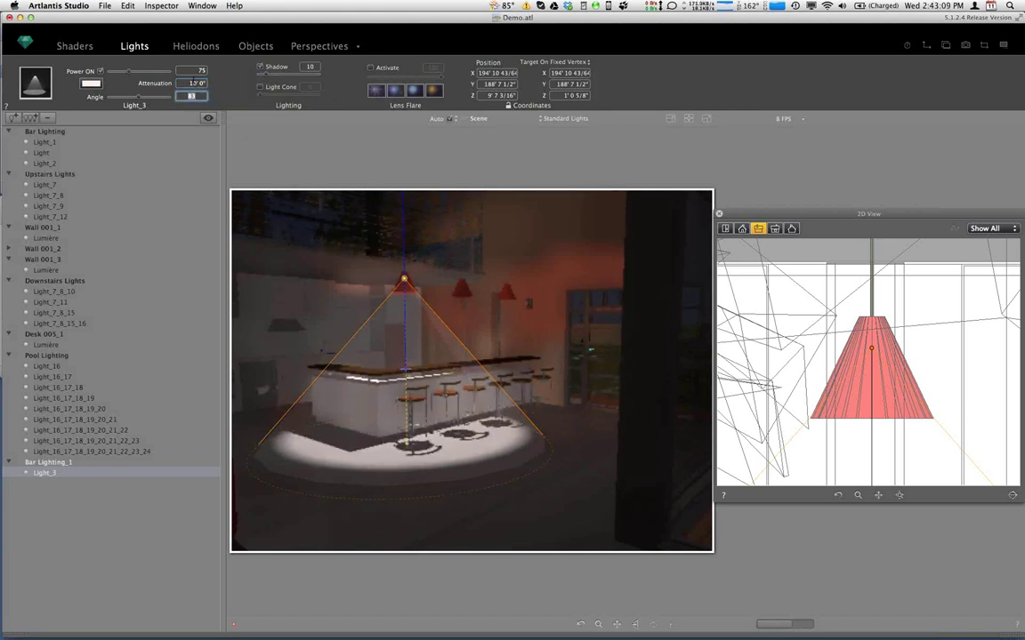
pyautogui.click(195, 82)
pyautogui.press('Tab')
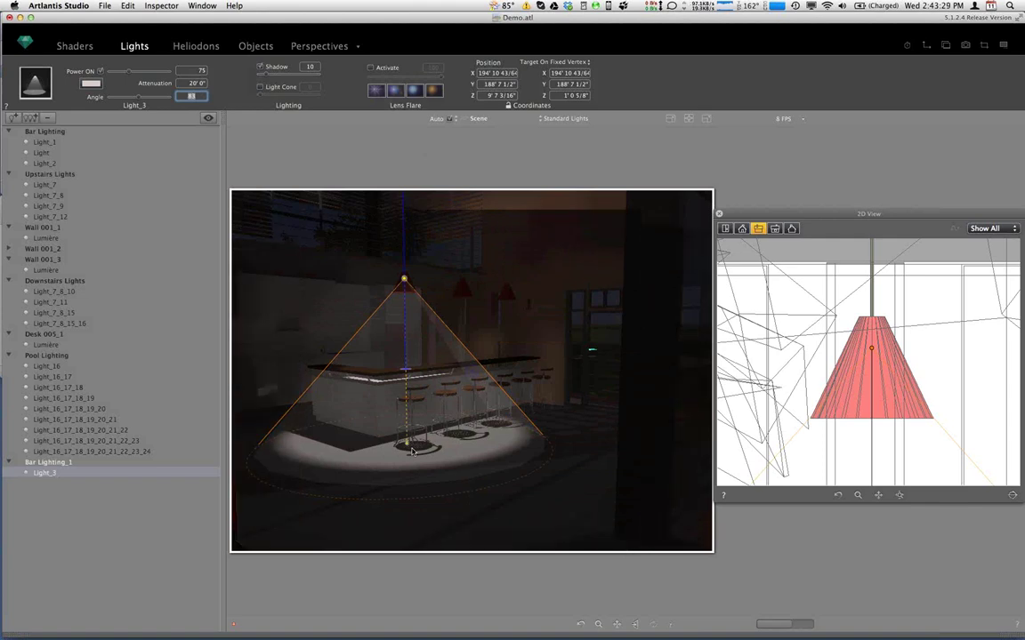
pyautogui.hotkey('shift', 'Tab')
pyautogui.write('0')
pyautogui.press('Tab')
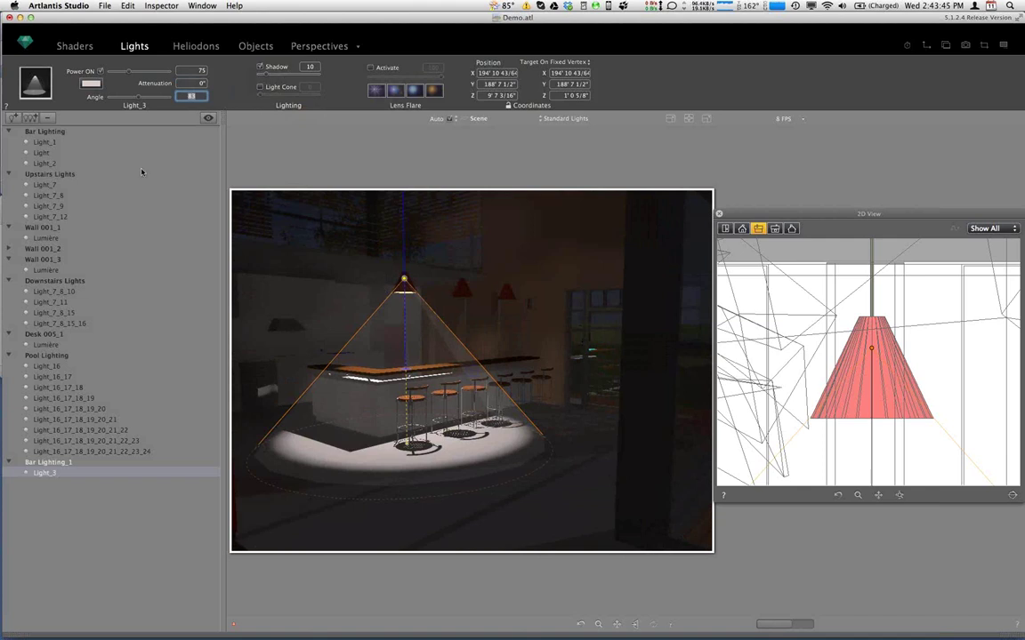
# Compare several beam distribution presets on the pendant light and apply the wide-spread preset ending the second row.
pyautogui.click(36, 83)
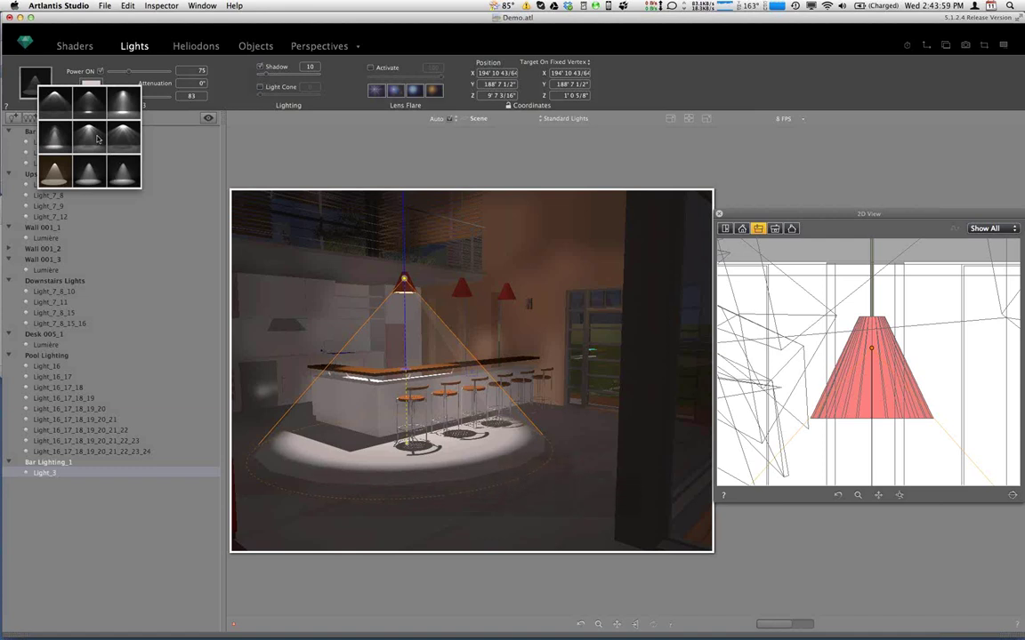
pyautogui.click(66, 107)
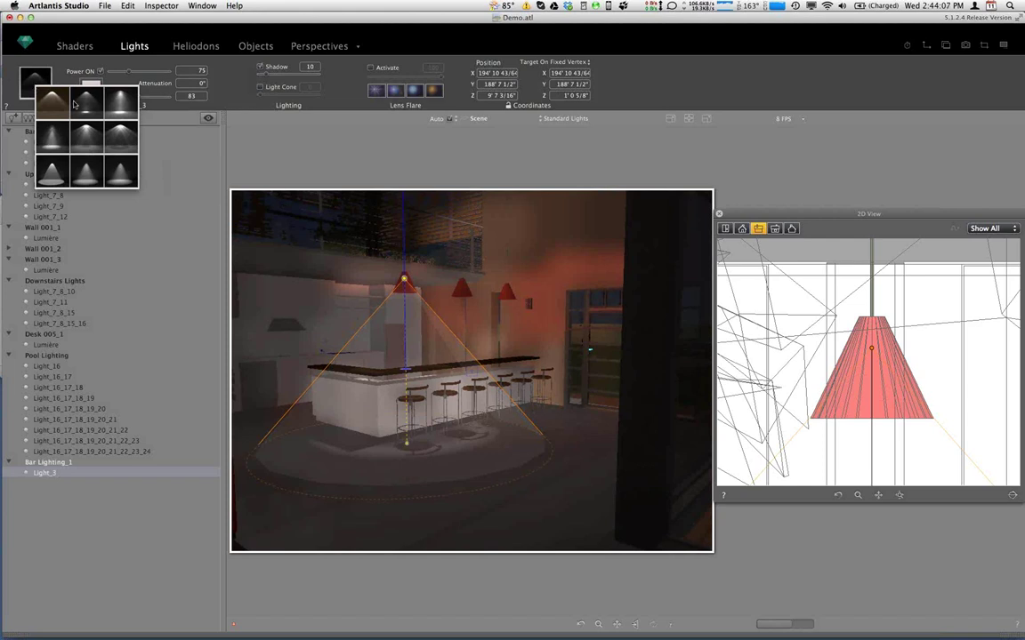
pyautogui.click(52, 103)
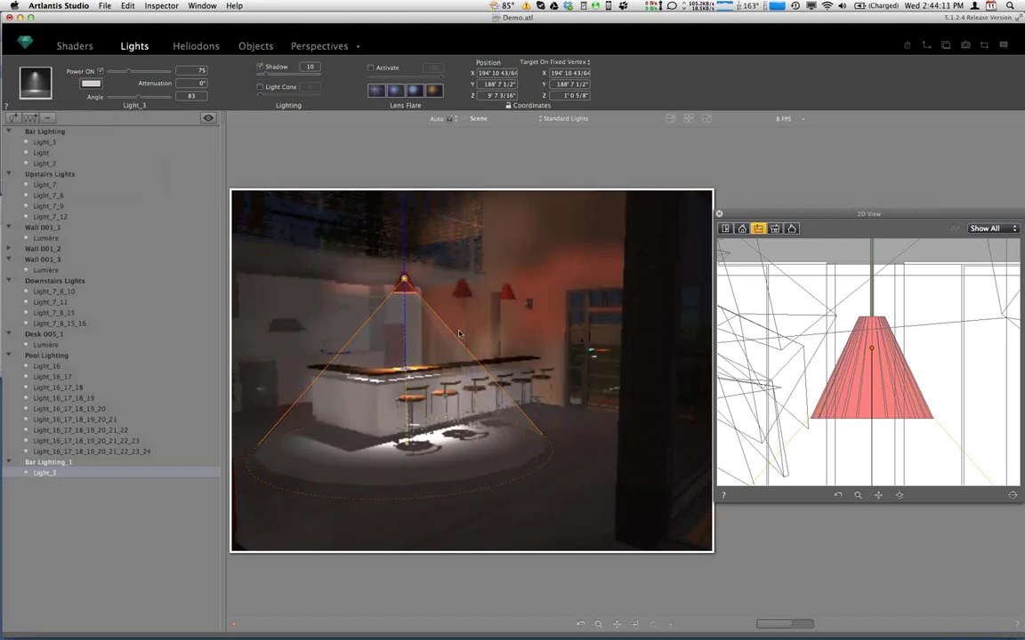
pyautogui.click(49, 89)
pyautogui.click(133, 145)
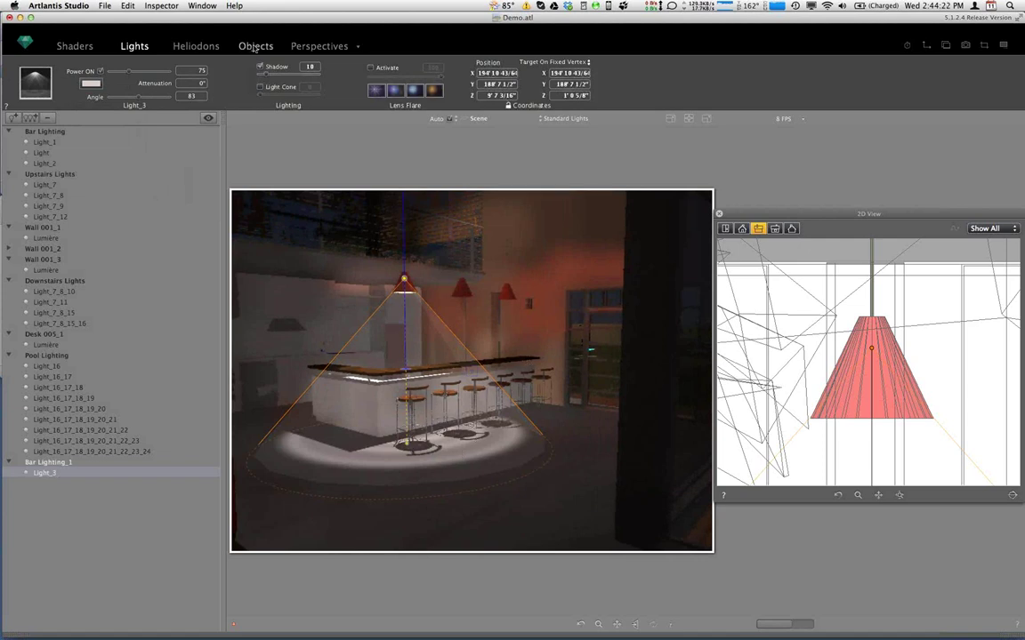
# Hide the Objects Lights layer in the current view and return to the pendant light's settings.
pyautogui.click(255, 46)
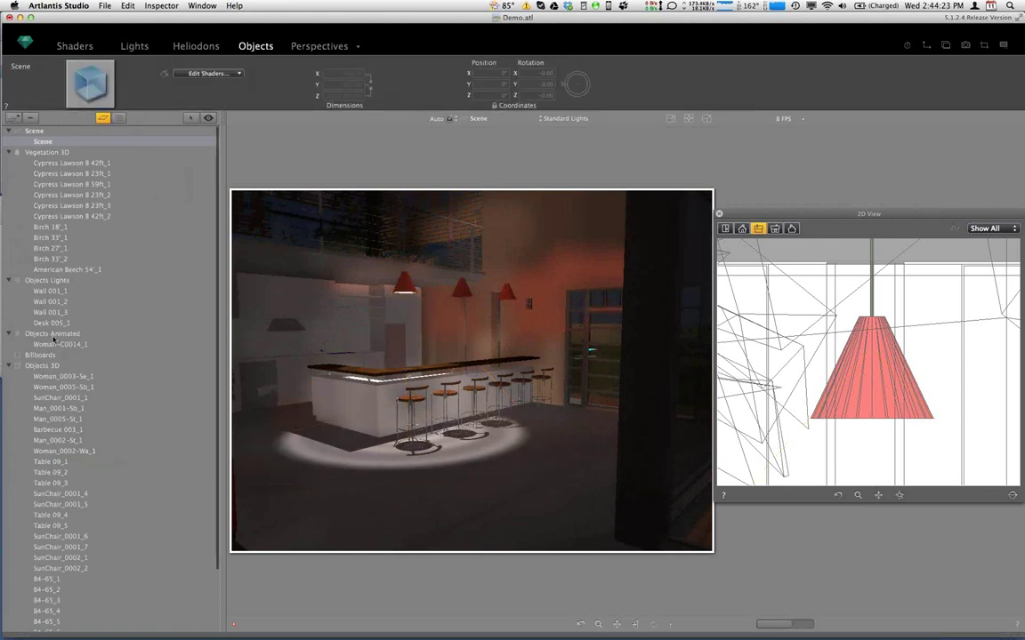
pyautogui.rightClick(54, 283)
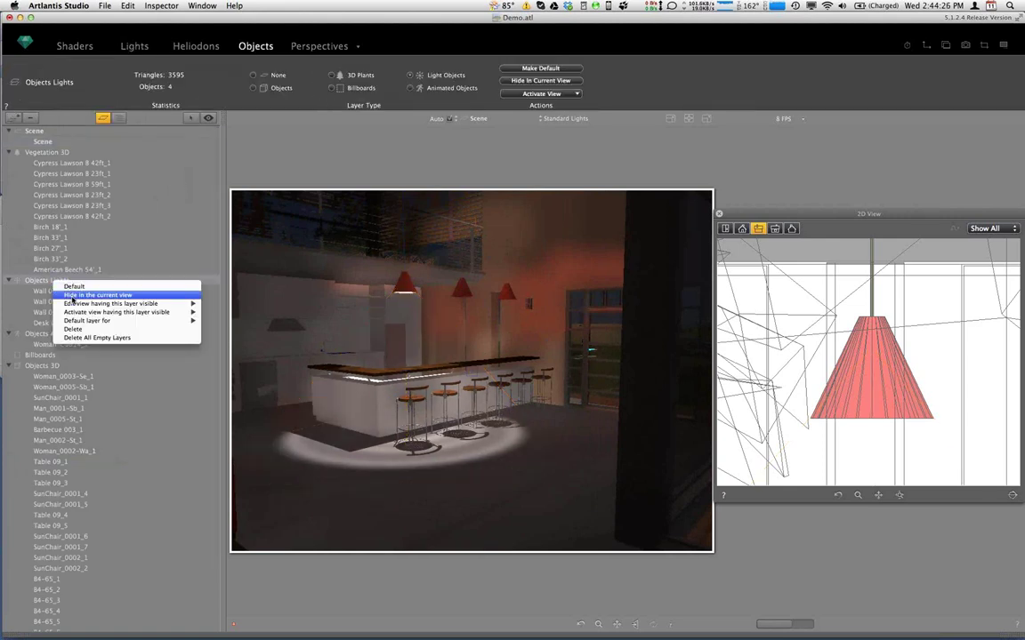
pyautogui.click(75, 286)
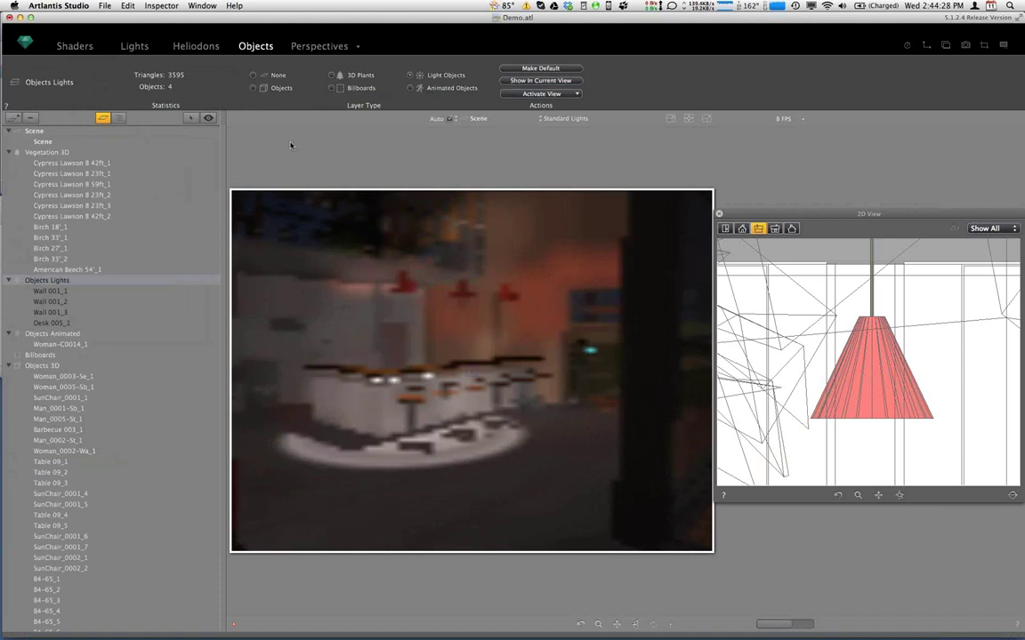
pyautogui.click(135, 46)
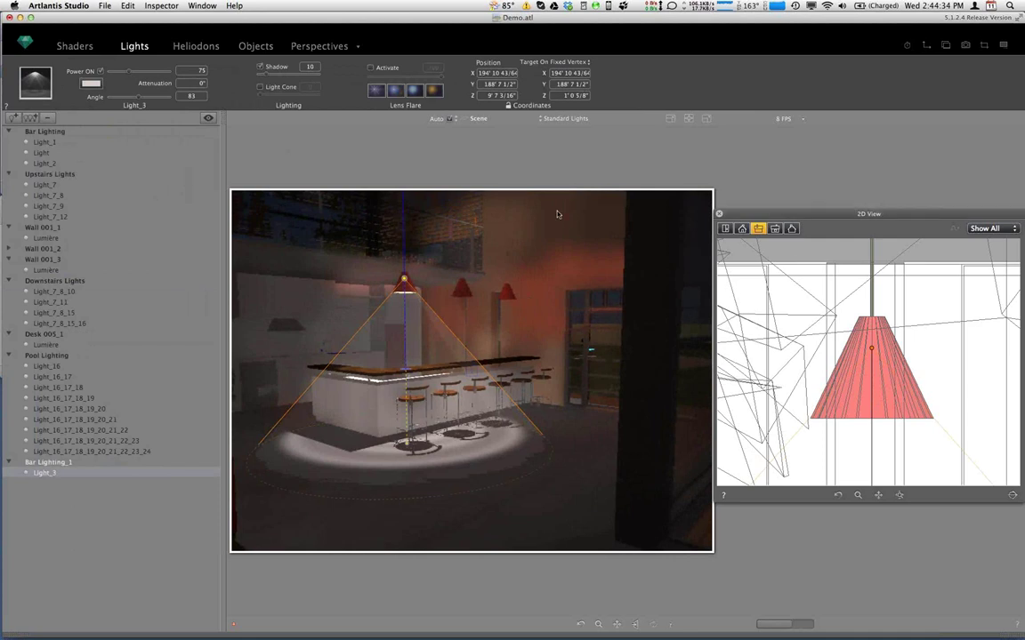
# In a plan close-up of the bar, move Light_3's offset reference handle onto the pendant at the far end of the row.
pyautogui.click(742, 229)
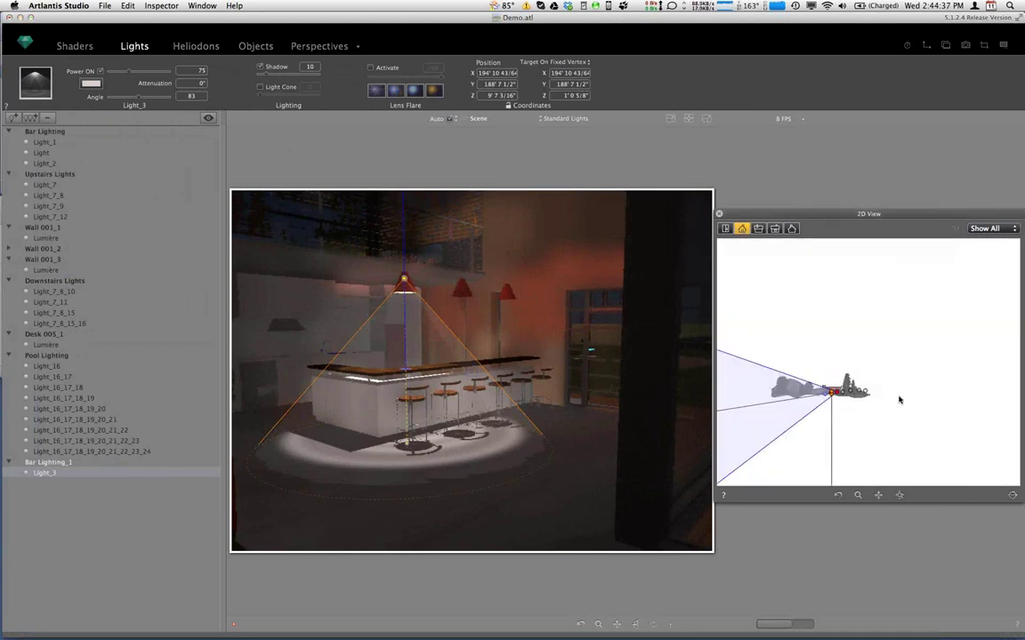
pyautogui.click(856, 495)
pyautogui.moveTo(827, 384); pyautogui.dragTo(845, 402)
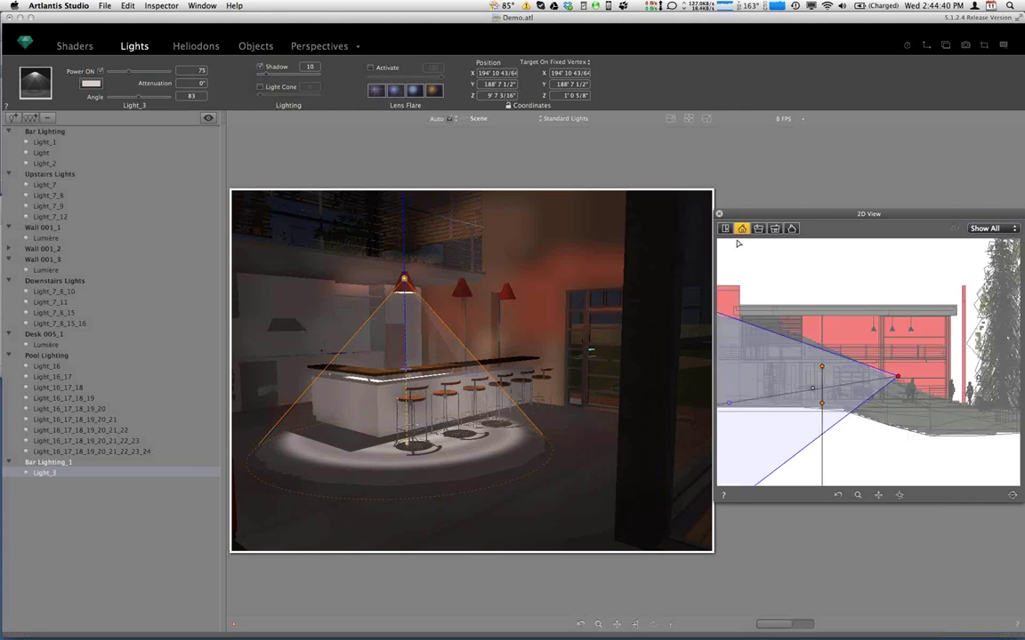
pyautogui.click(725, 229)
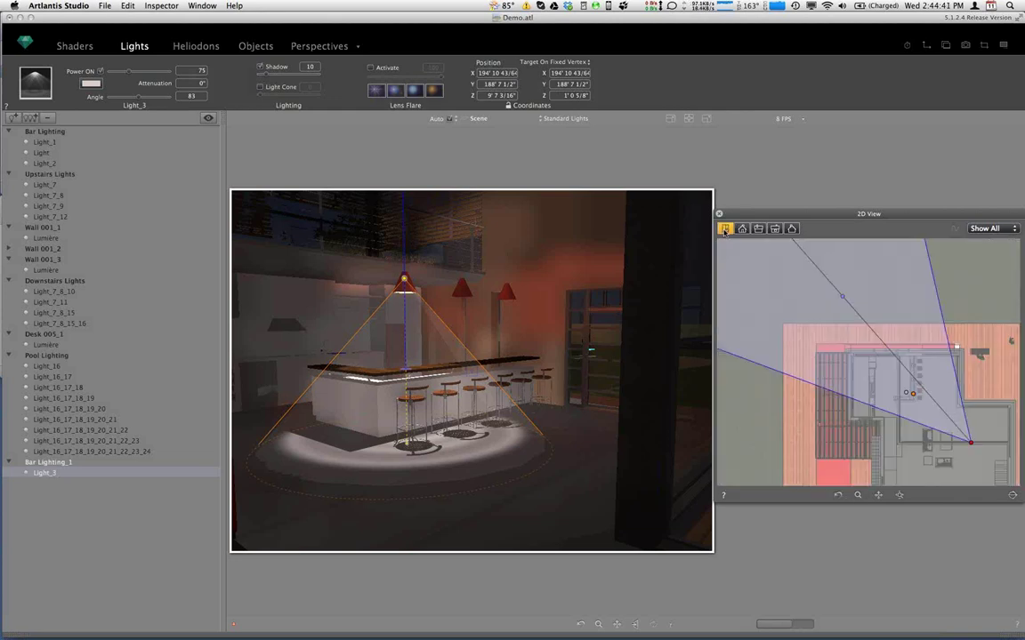
pyautogui.click(858, 496)
pyautogui.moveTo(890, 342); pyautogui.dragTo(927, 412)
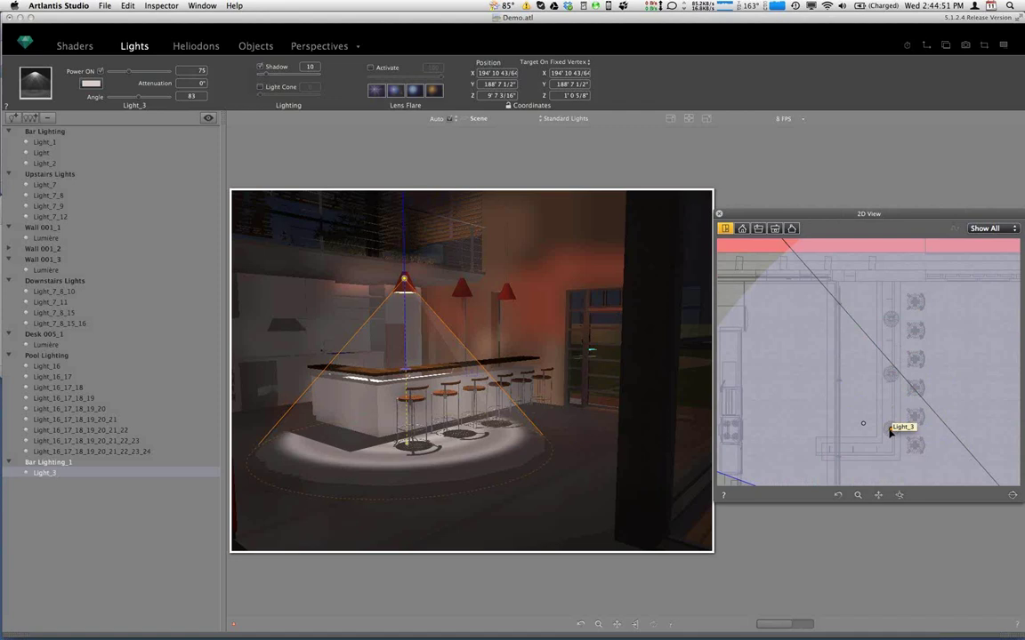
pyautogui.click(890, 431)
pyautogui.moveTo(860, 425)
pyautogui.mouseDown()
pyautogui.moveTo(889, 428)
pyautogui.moveTo(892, 336)
pyautogui.moveTo(862, 333)
pyautogui.moveTo(891, 322)
pyautogui.moveTo(887, 371)
pyautogui.moveTo(909, 355)
pyautogui.moveTo(891, 342)
pyautogui.moveTo(893, 322)
pyautogui.mouseUp()
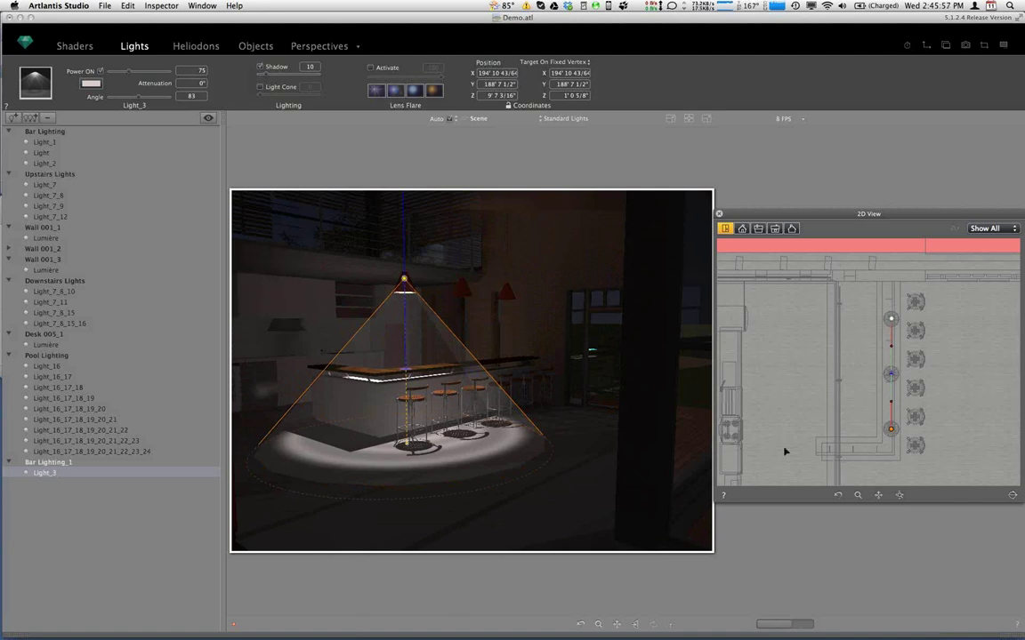
# Duplicate Light_3 along its offset so the other two pendants above the bar each get a light.
pyautogui.press('super+d')
pyautogui.press('super+d')
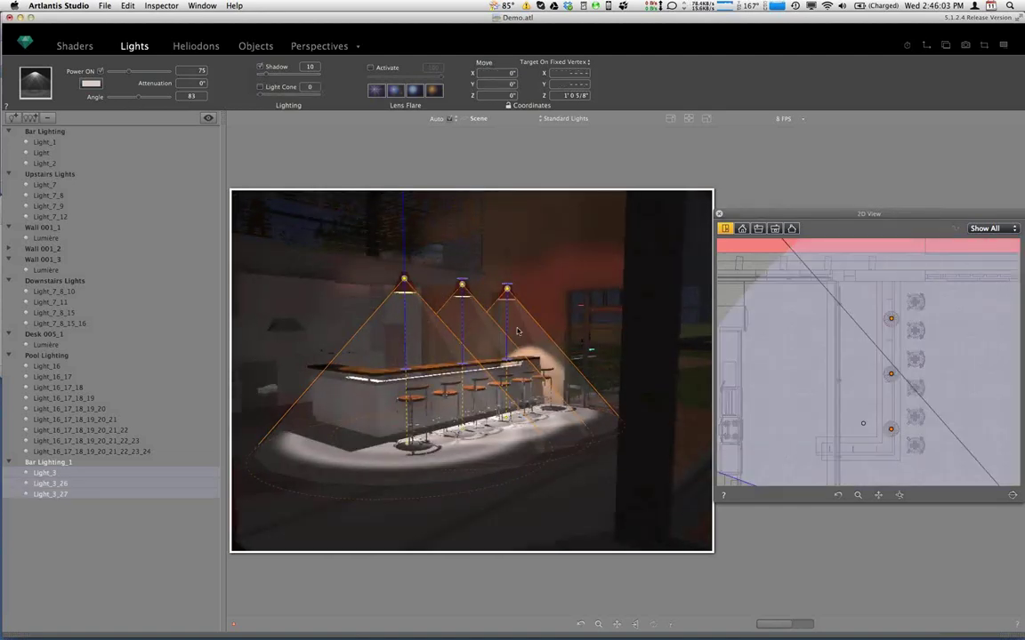
# Try the light cone effect on the three pendant lights at intensities 8, 3 and 1, and turn it off.
pyautogui.click(261, 88)
pyautogui.moveTo(262, 95); pyautogui.dragTo(267, 98)
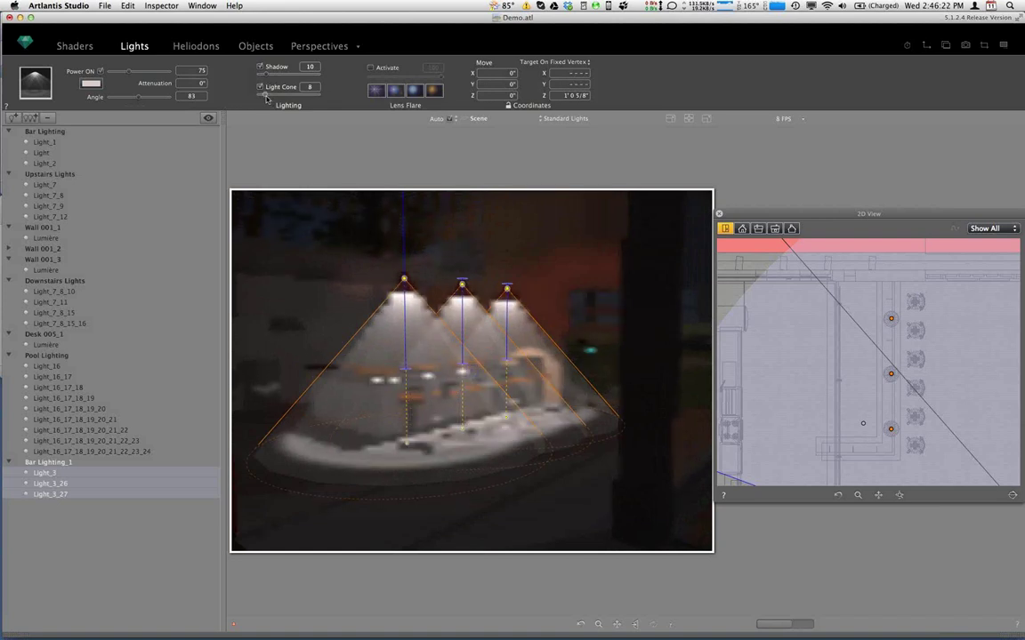
pyautogui.moveTo(266, 98); pyautogui.dragTo(263, 99)
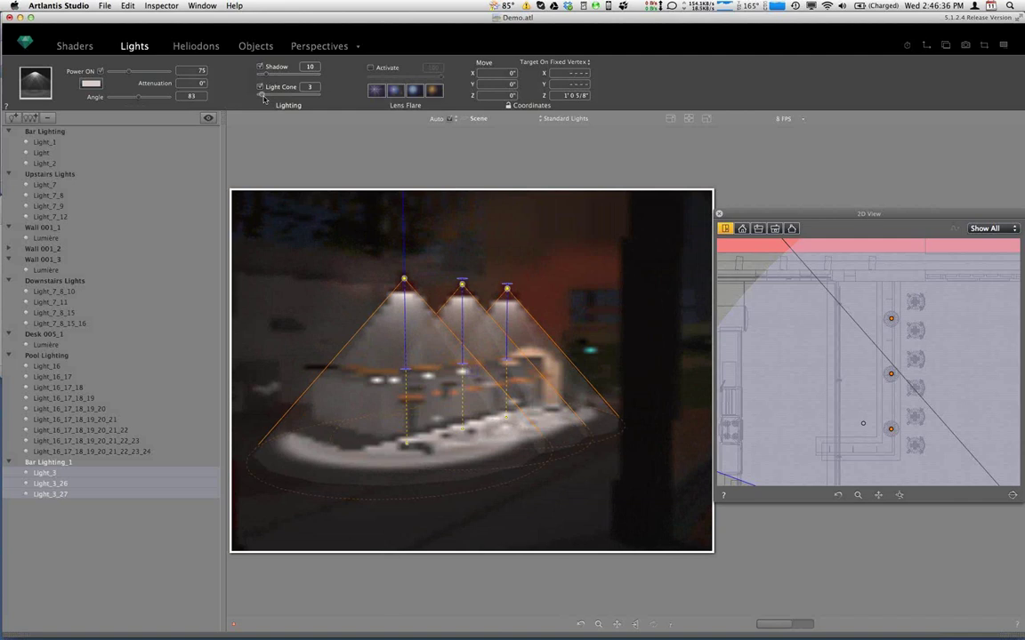
pyautogui.moveTo(263, 96); pyautogui.dragTo(263, 98)
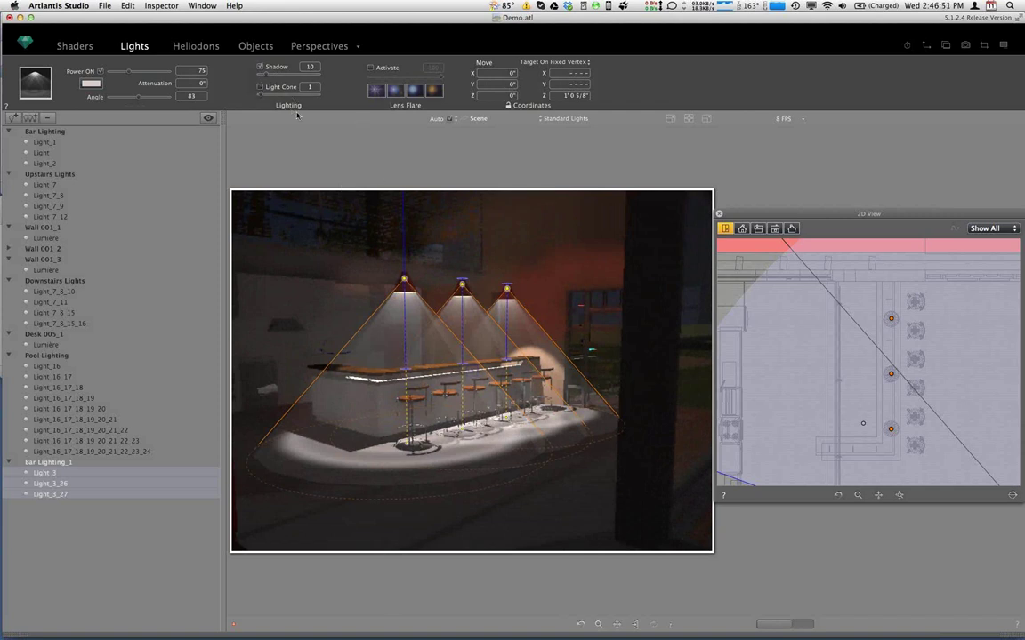
pyautogui.click(261, 87)
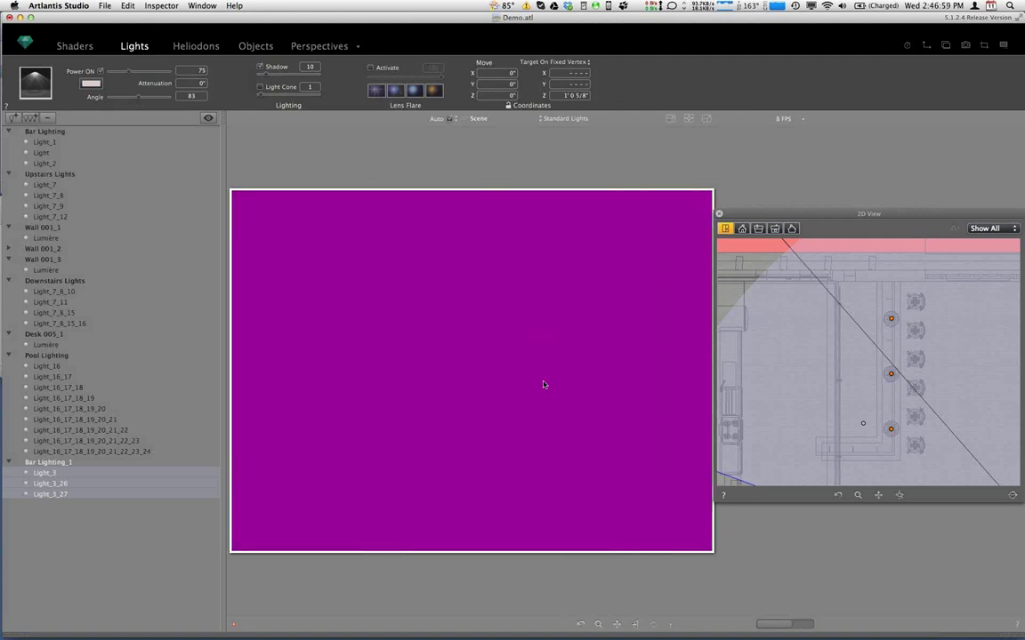
# Compare beam distribution presets on the three pendant lights and apply the bright wide-cone preset that starts the third row.
pyautogui.click(37, 92)
pyautogui.click(93, 150)
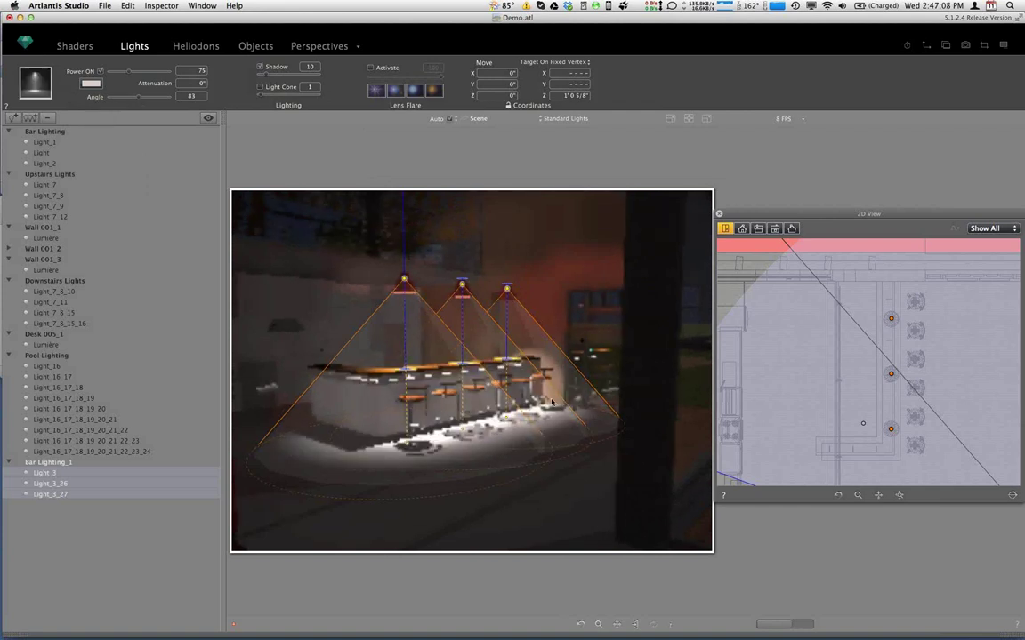
pyautogui.click(45, 92)
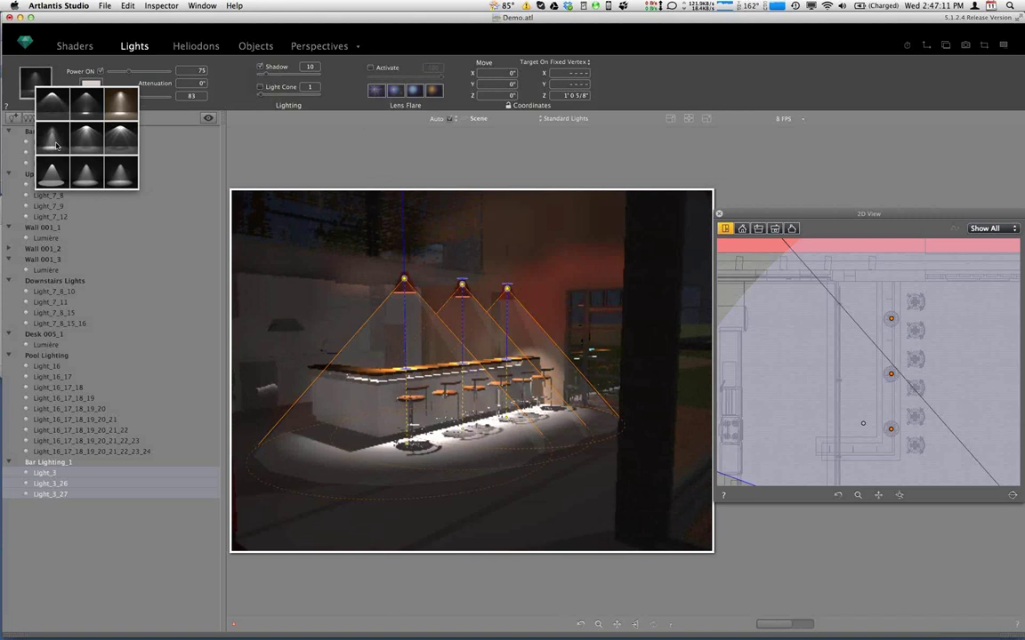
pyautogui.click(56, 142)
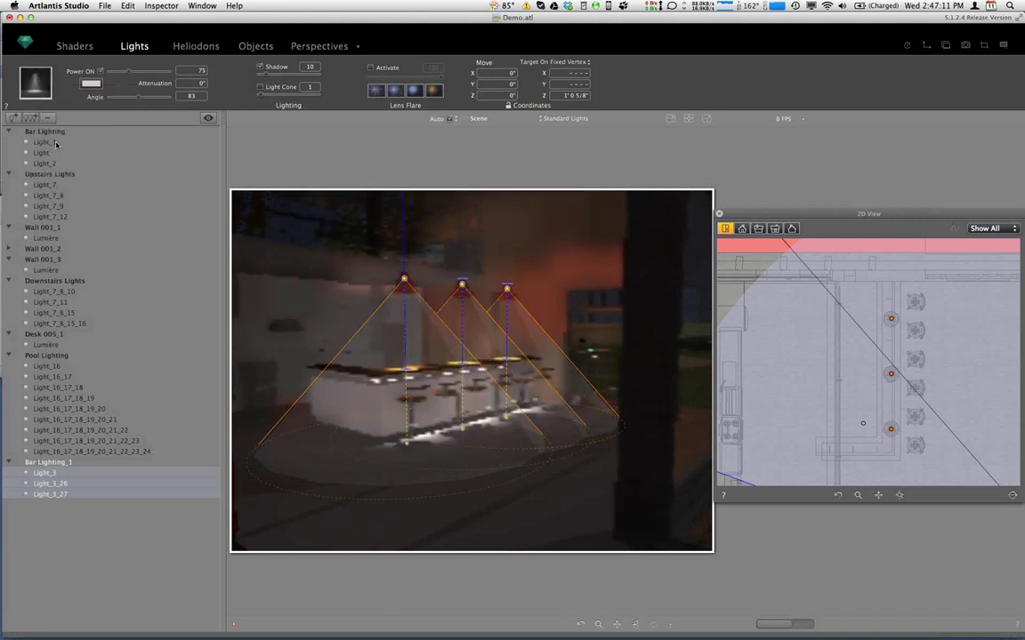
pyautogui.click(32, 71)
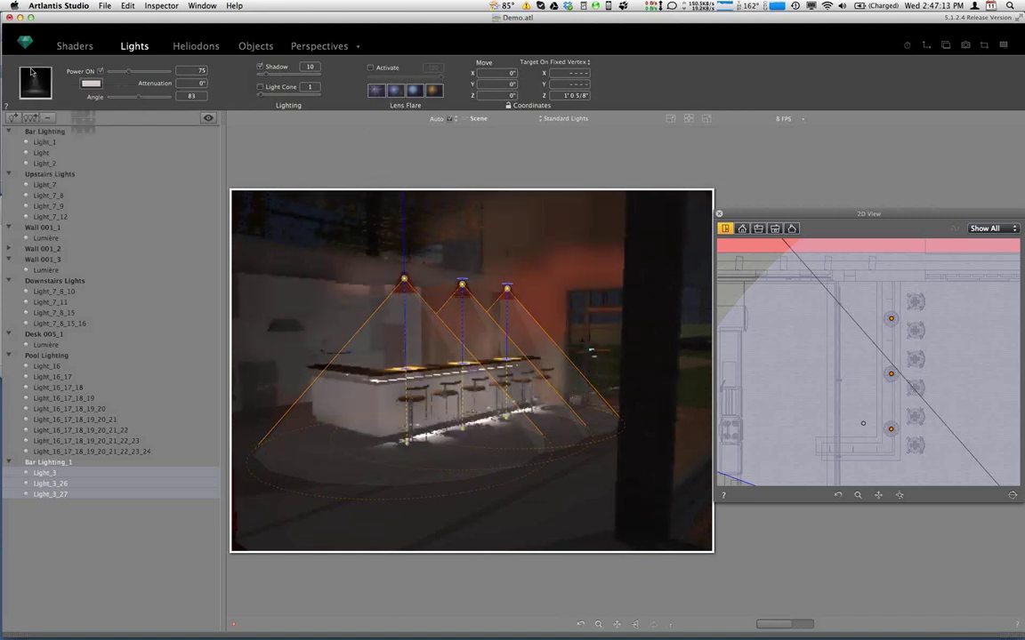
pyautogui.click(54, 156)
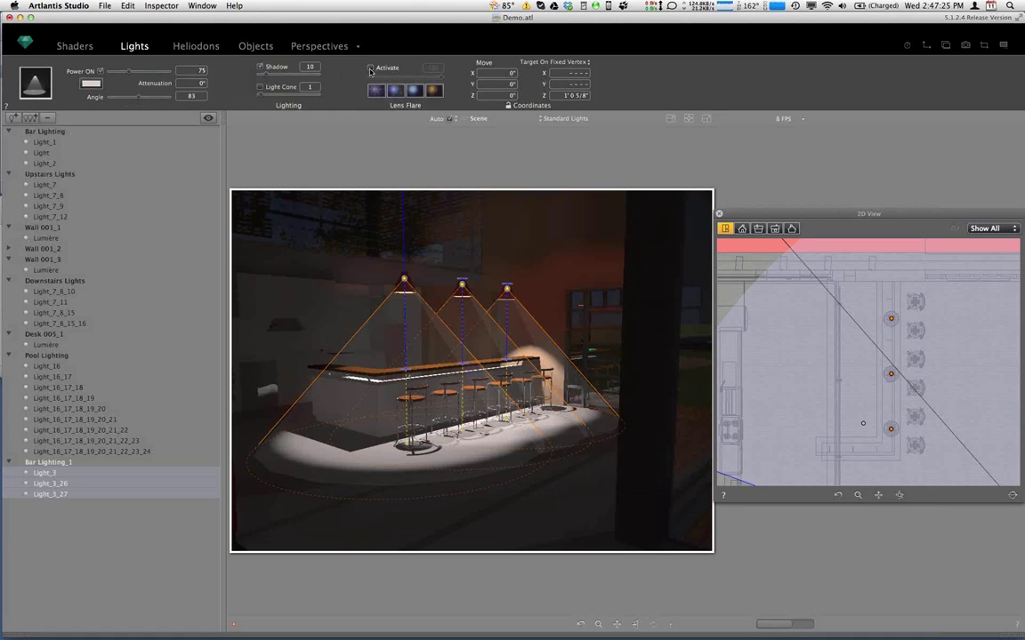
# Activate the lens flare on the three pendant lights and deactivate it again.
pyautogui.click(371, 69)
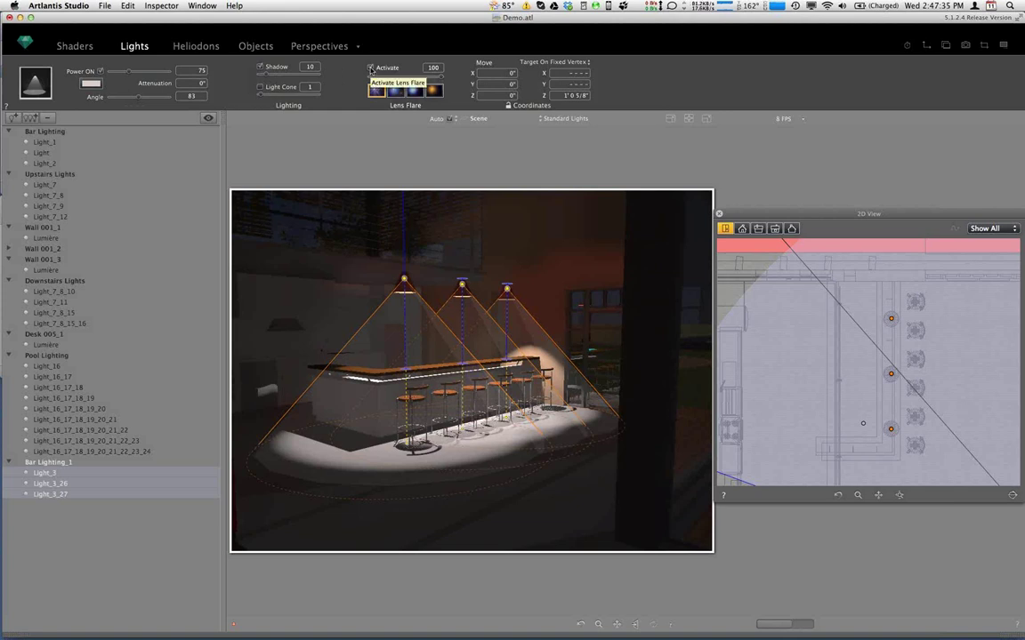
pyautogui.click(371, 69)
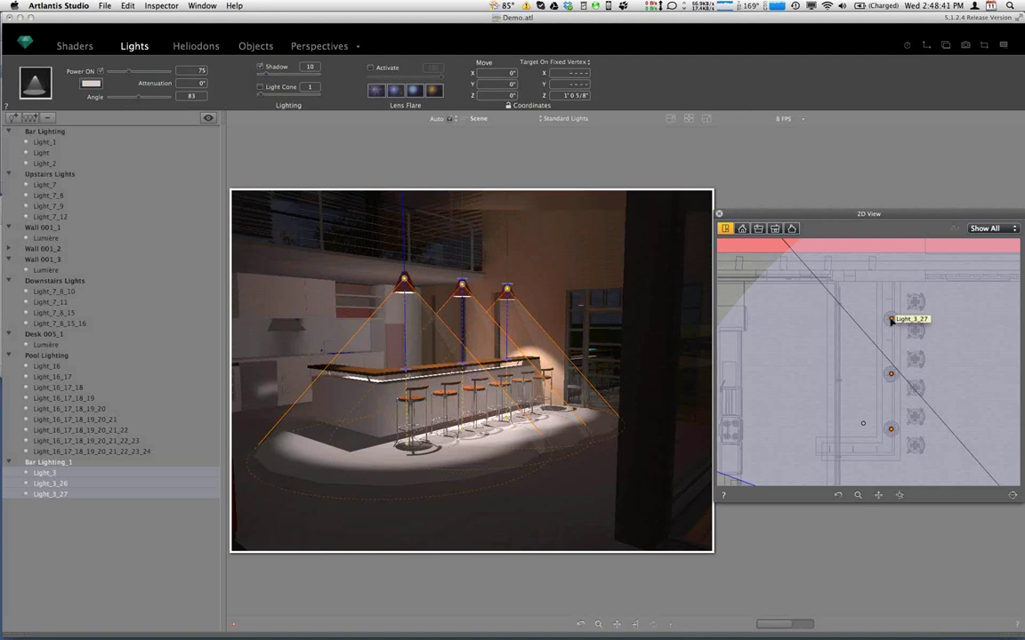
# Try moving the three pendant lights together behind the bar and setting their power to 30, and undo both changes.
pyautogui.moveTo(874, 322); pyautogui.dragTo(849, 321)
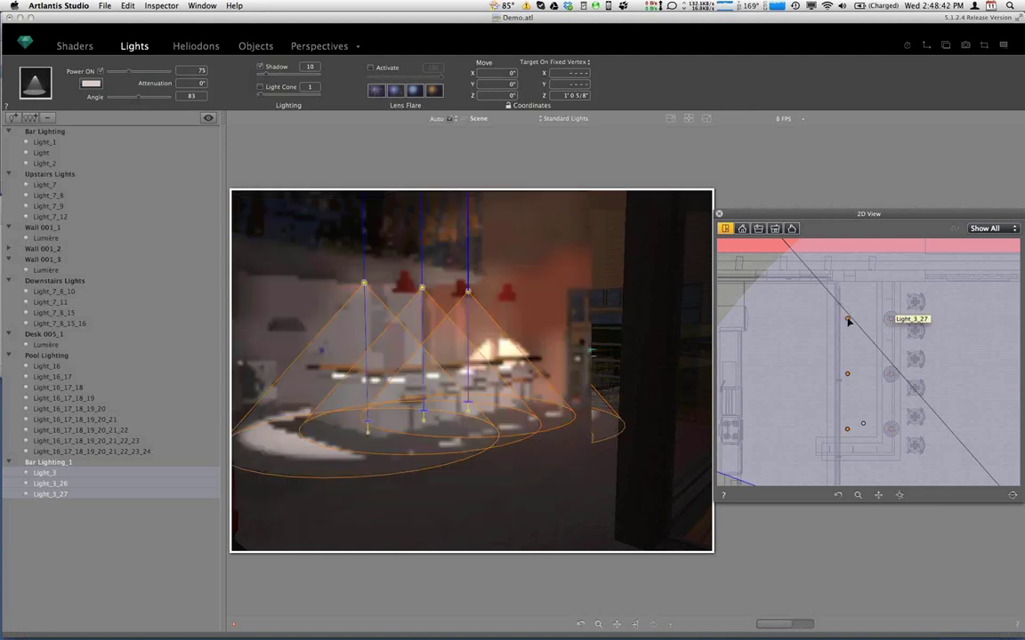
pyautogui.click(191, 70)
pyautogui.write('30')
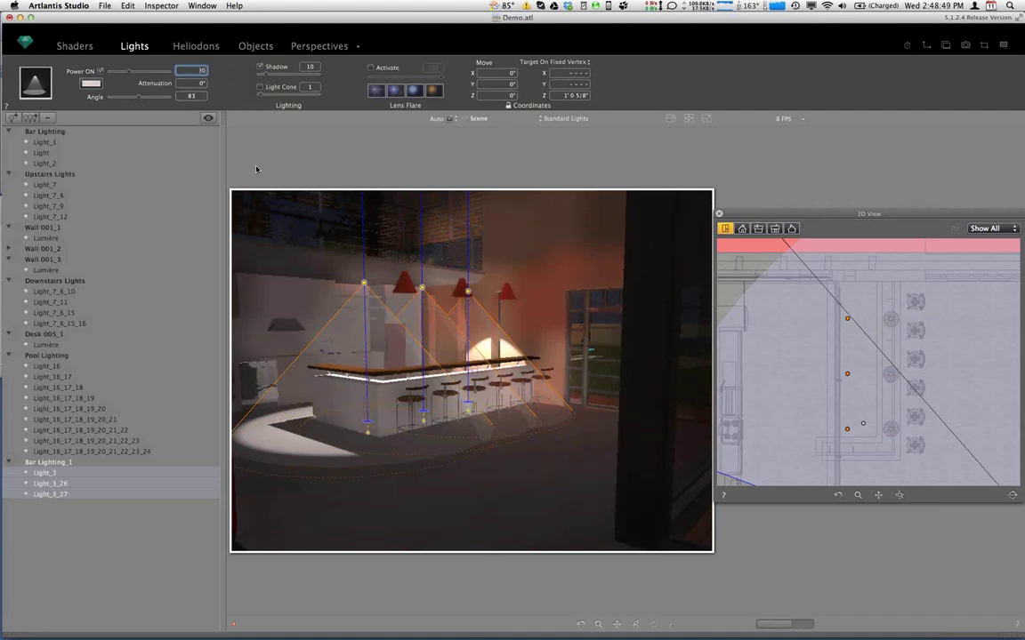
pyautogui.press('Return')
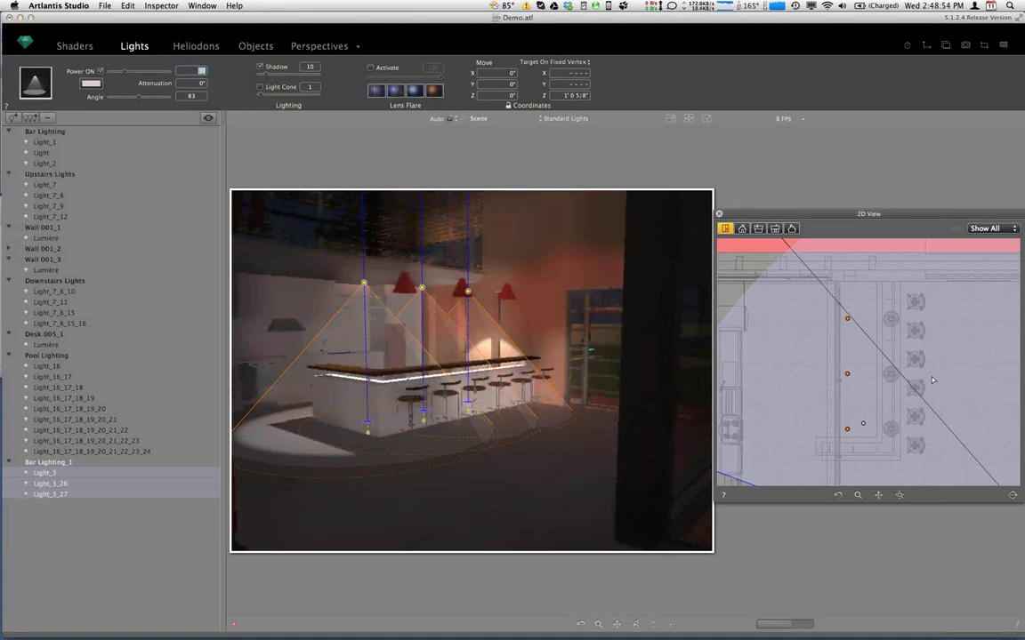
pyautogui.press('super+z')
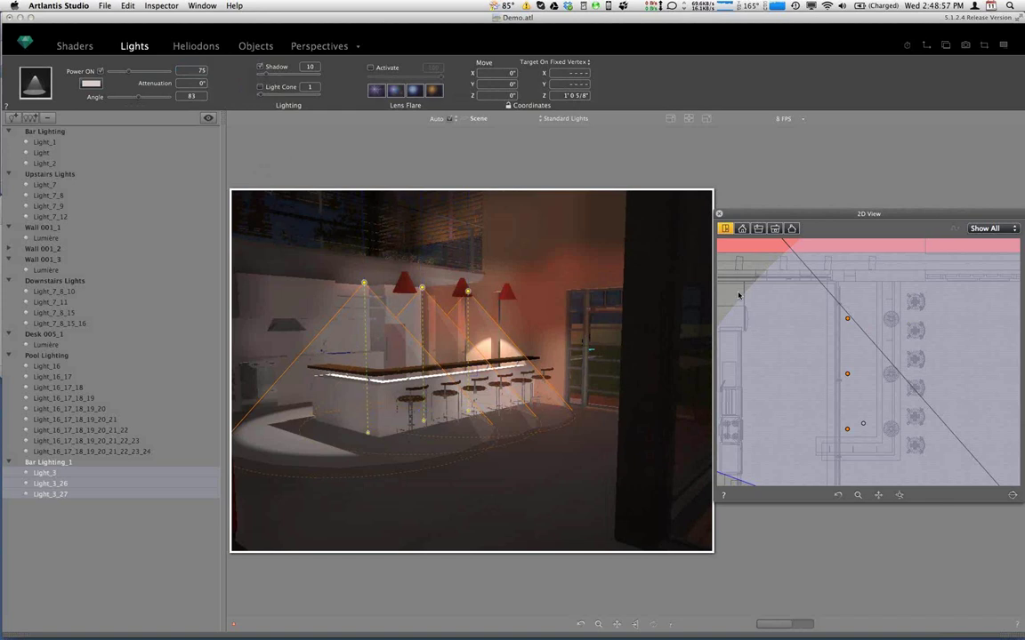
pyautogui.press('super+z')
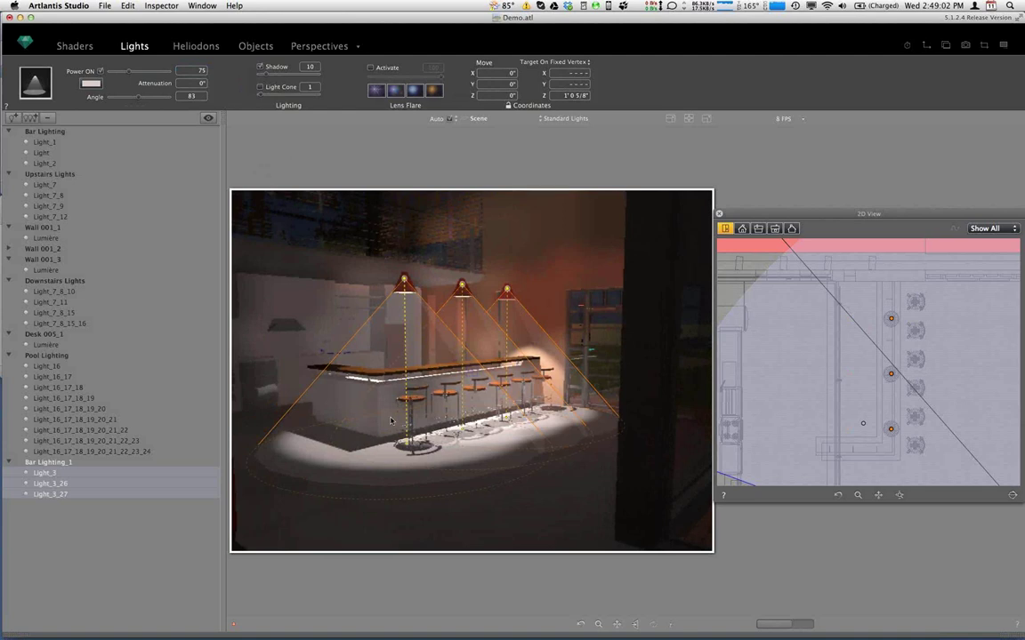
# Try aiming the three pendant lights outward across the stools together, and restore their straight-down aim.
pyautogui.moveTo(406, 445); pyautogui.dragTo(474, 469)
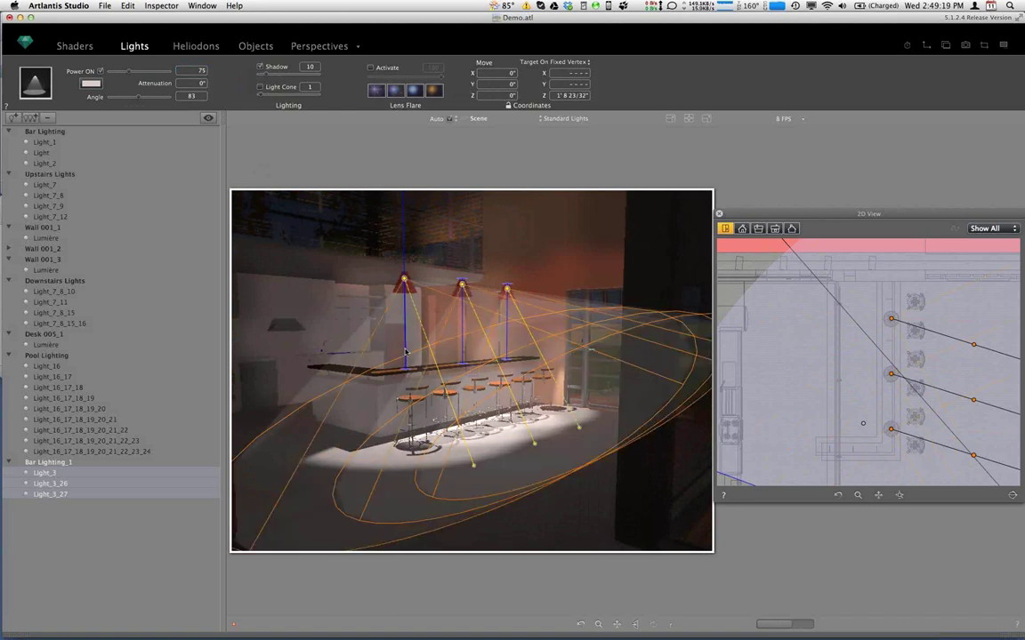
pyautogui.moveTo(405, 352); pyautogui.dragTo(397, 445)
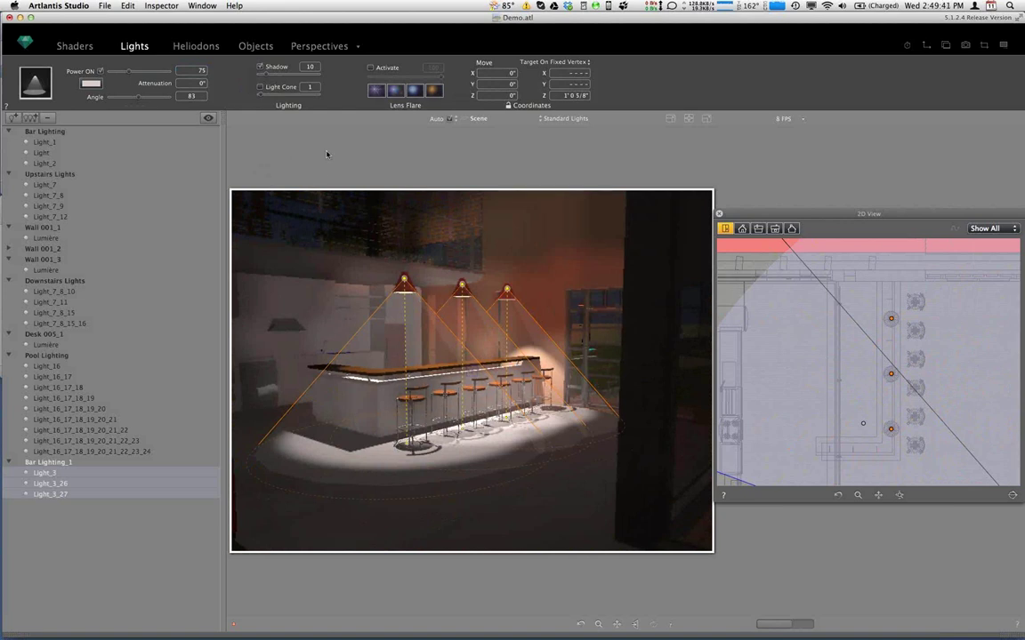
# Show the Objects Lights layer in the current view.
pyautogui.click(255, 47)
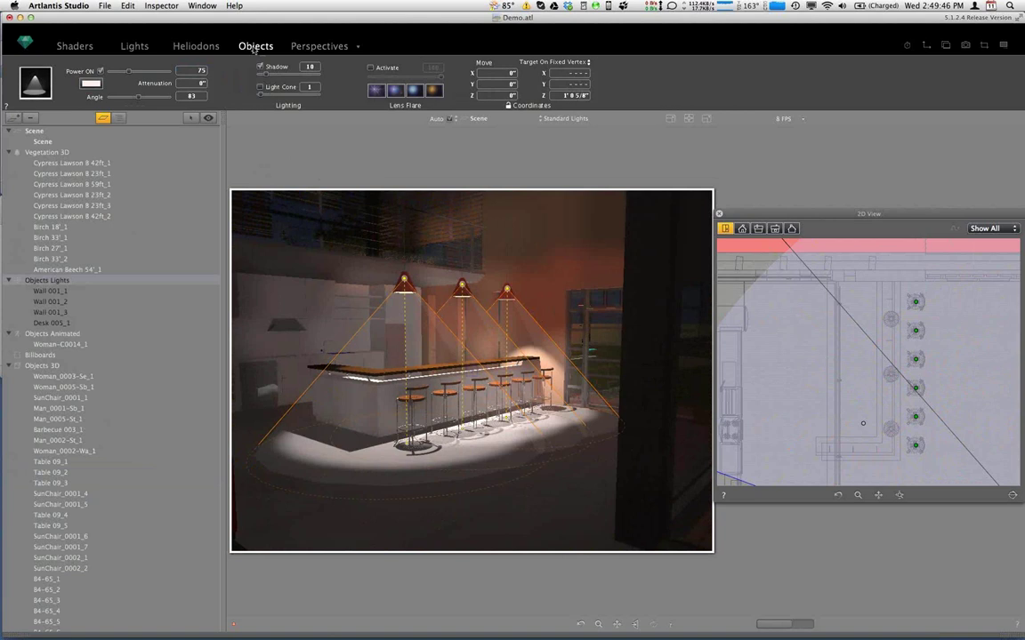
pyautogui.rightClick(55, 281)
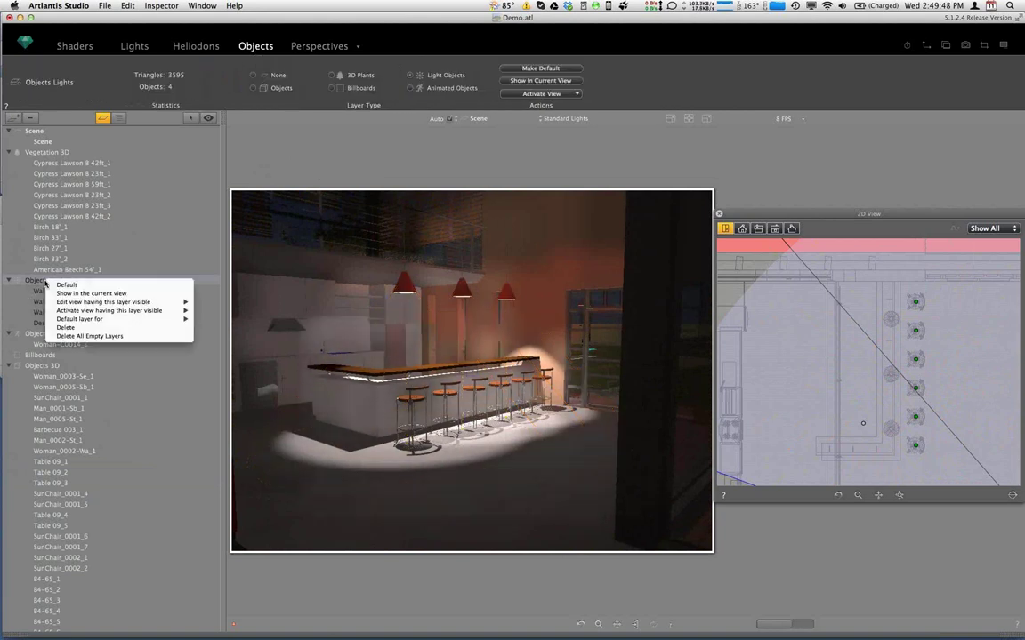
pyautogui.click(90, 295)
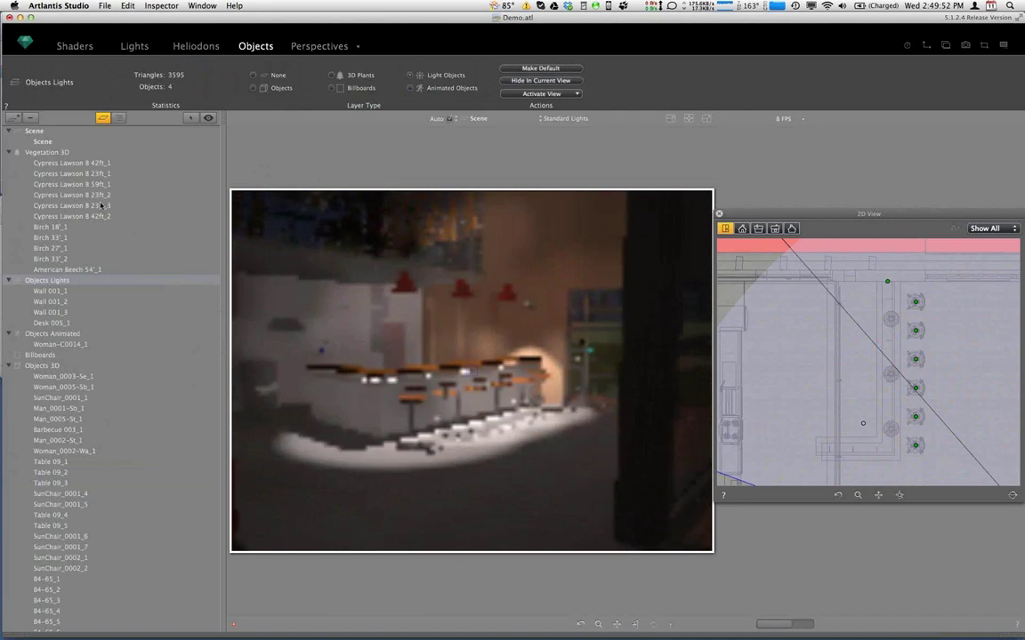
# Expand the wall lamp groups and turn on the Lumière lights of Wall 001_1, Wall 001_2 and Wall 001_3.
pyautogui.click(134, 46)
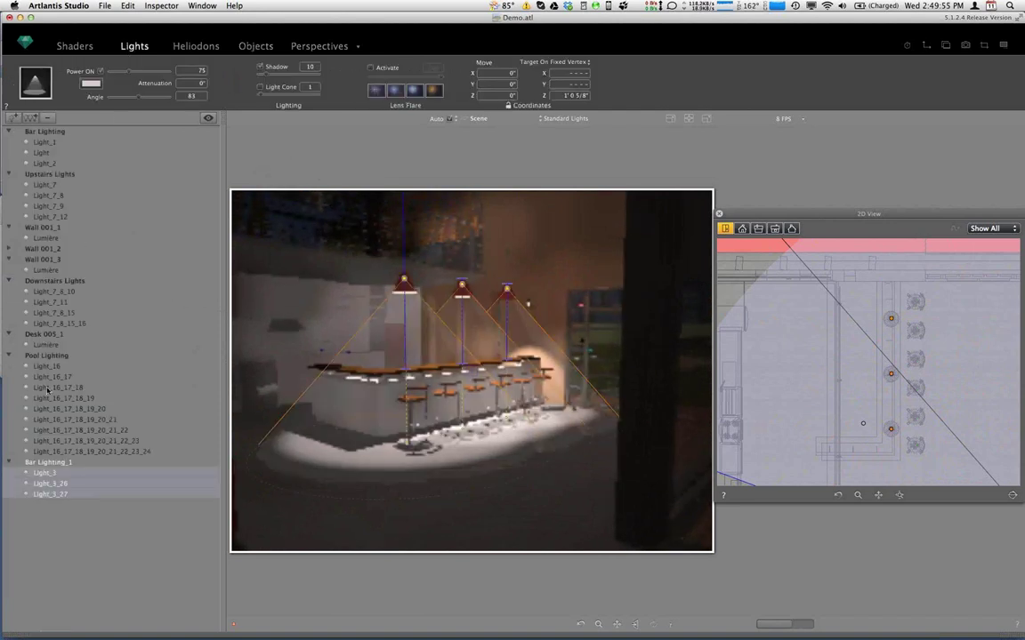
pyautogui.click(43, 227)
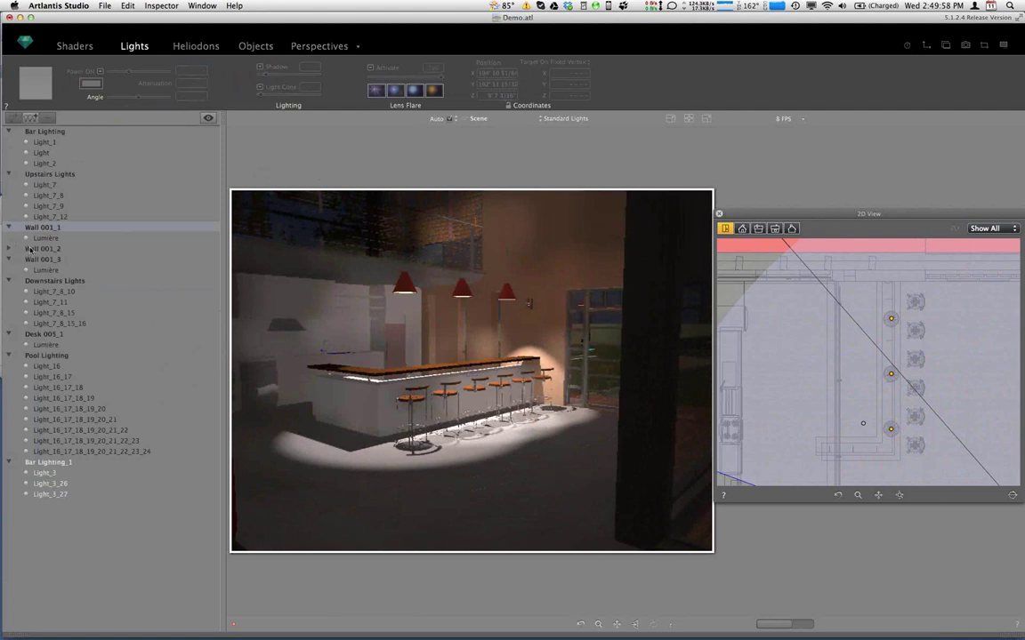
pyautogui.click(9, 249)
pyautogui.rightClick(50, 282)
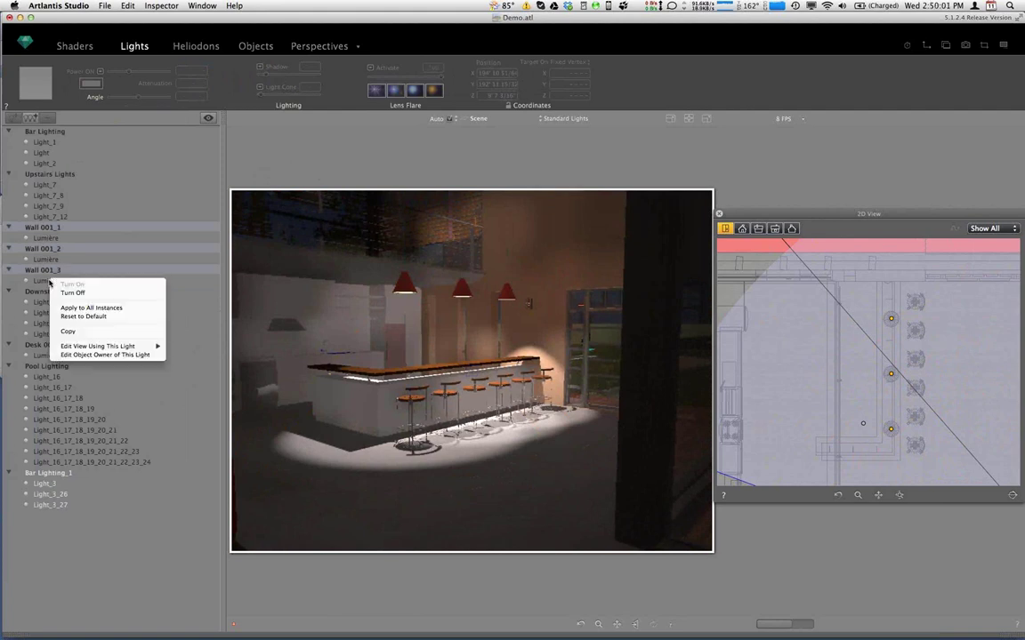
pyautogui.click(73, 293)
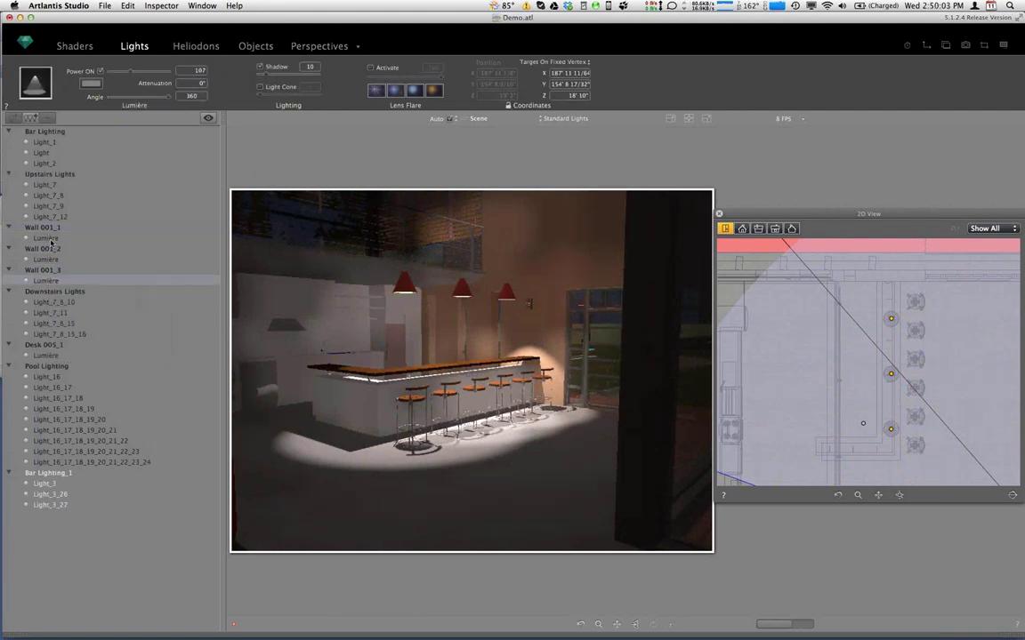
pyautogui.keyDown('shift'); pyautogui.click(50, 239); pyautogui.keyUp('shift')
pyautogui.rightClick(51, 239)
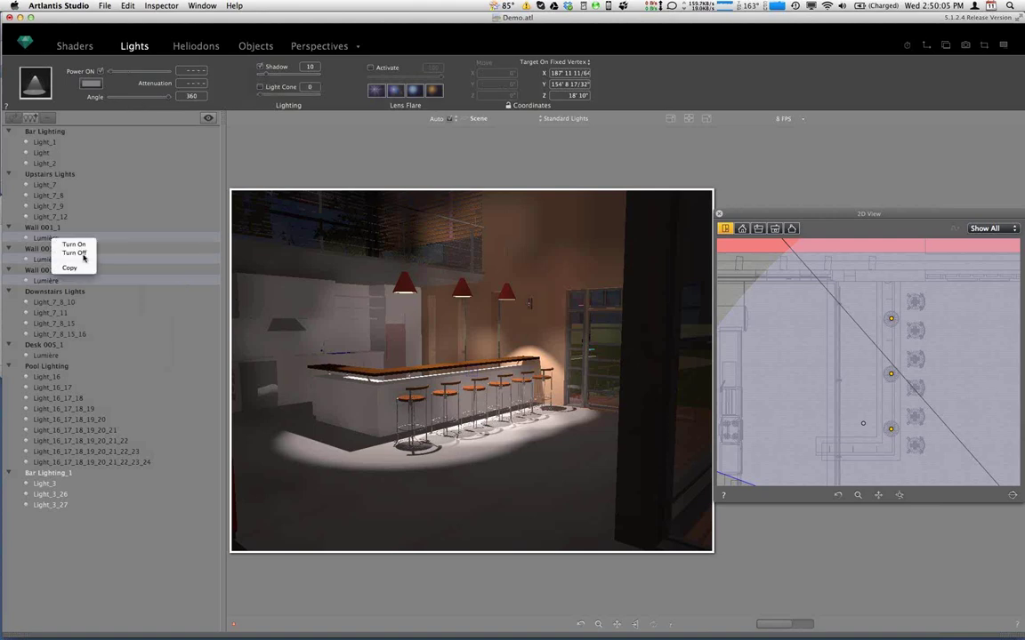
pyautogui.click(75, 242)
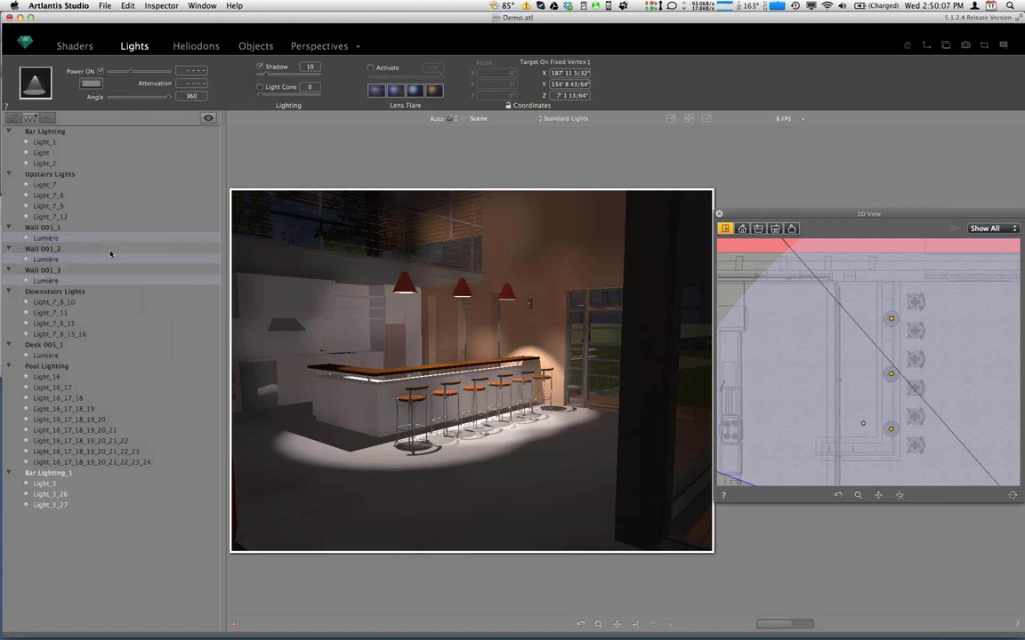
# Turn on the Wall 001_1, Wall 001_2 and Wall 001_3 lamp groups and select their three Lumière lights together.
pyautogui.click(47, 230)
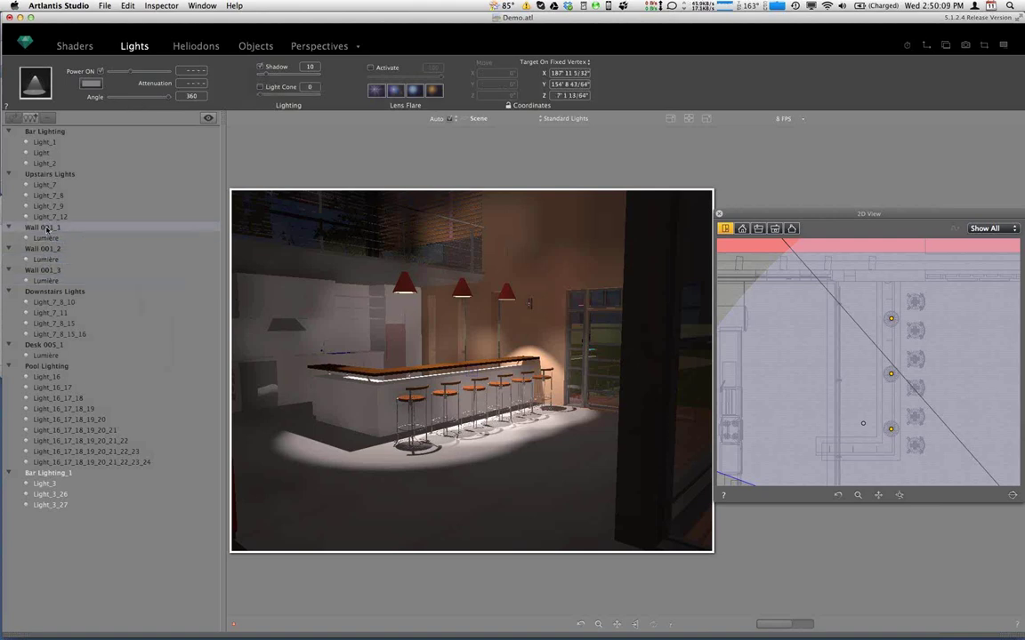
pyautogui.keyDown('shift'); pyautogui.click(56, 269); pyautogui.keyUp('shift')
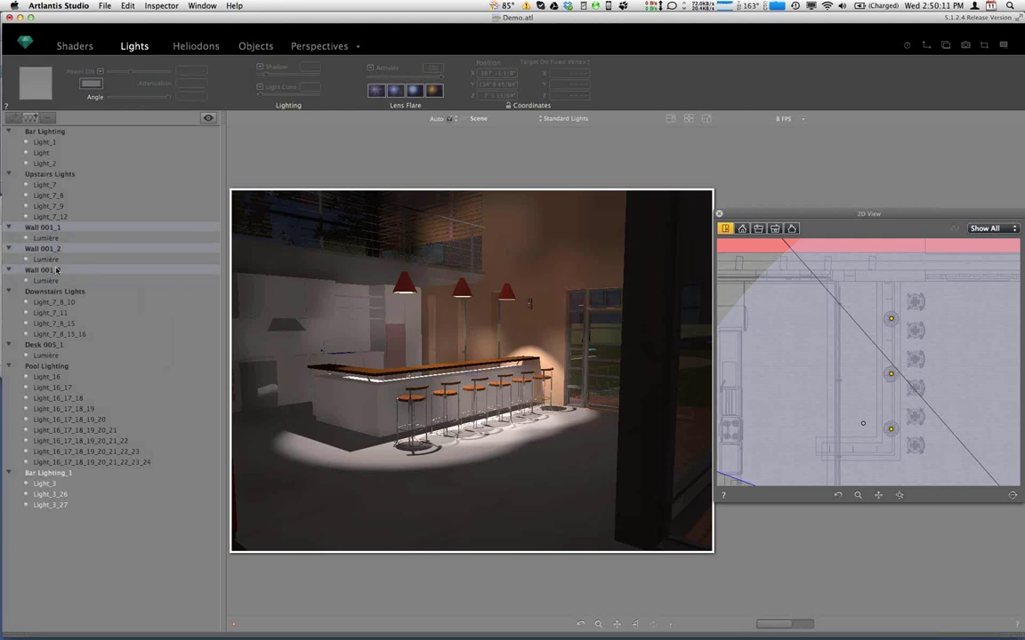
pyautogui.rightClick(56, 270)
pyautogui.click(76, 273)
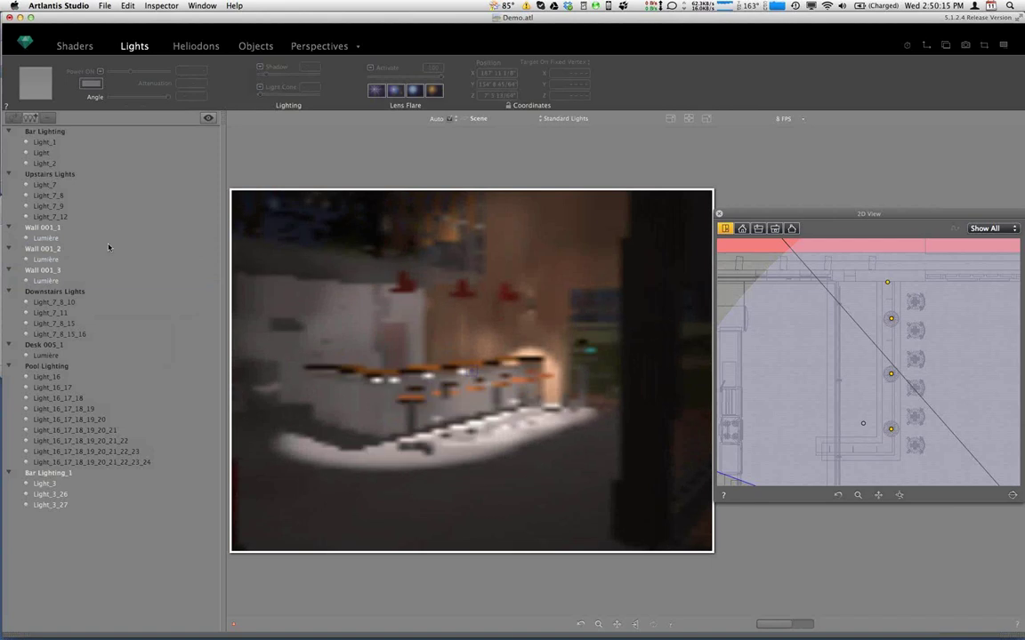
pyautogui.click(43, 238)
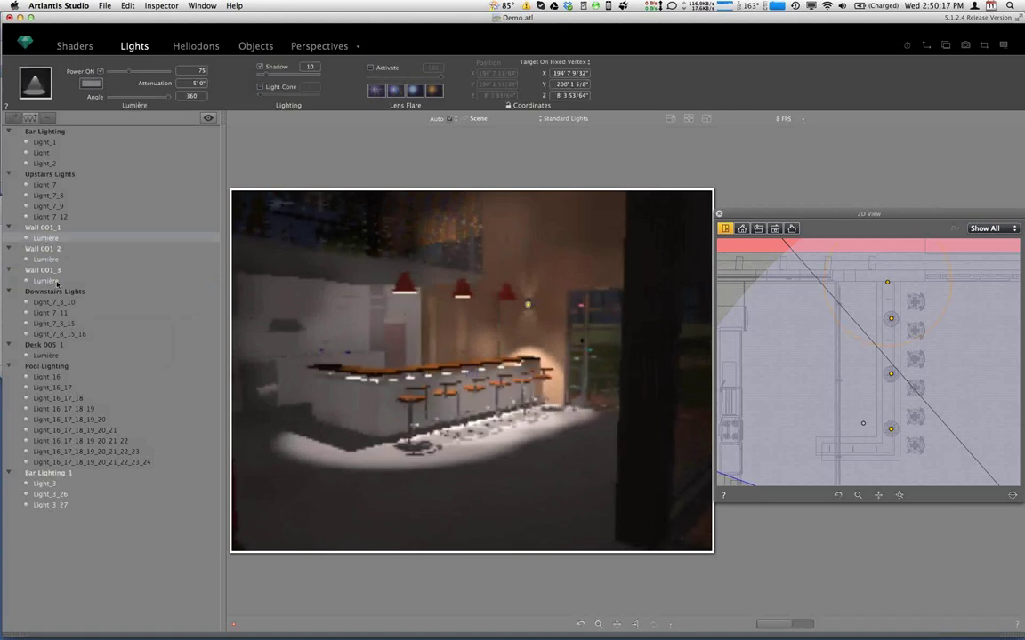
pyautogui.keyDown('super'); pyautogui.click(57, 281); pyautogui.keyUp('super')
pyautogui.keyDown('super'); pyautogui.click(49, 260); pyautogui.keyUp('super')
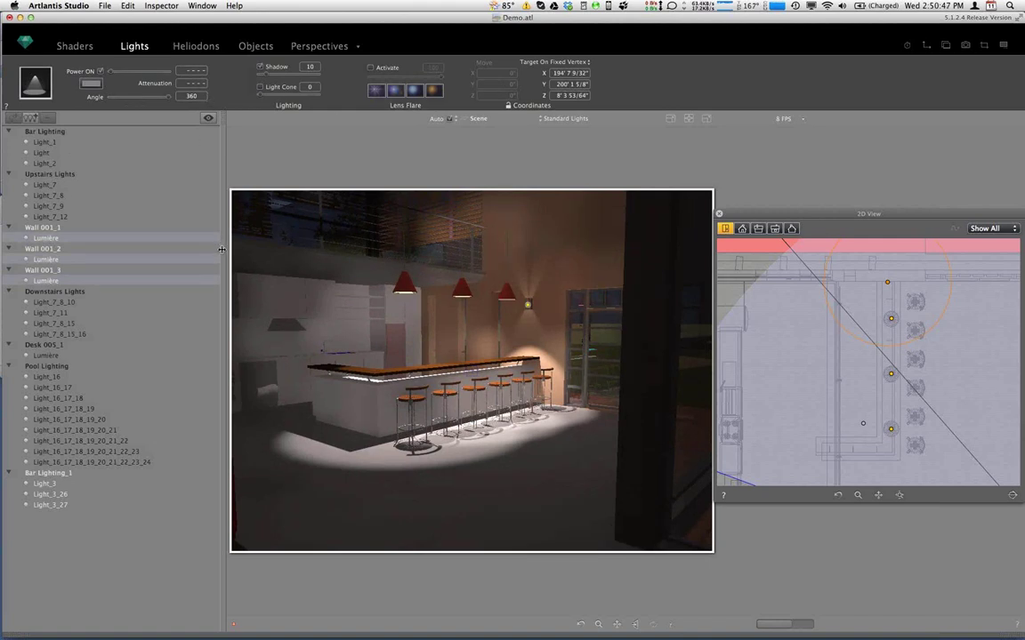
# Switch to the Neon Light perspective.
pyautogui.click(253, 46)
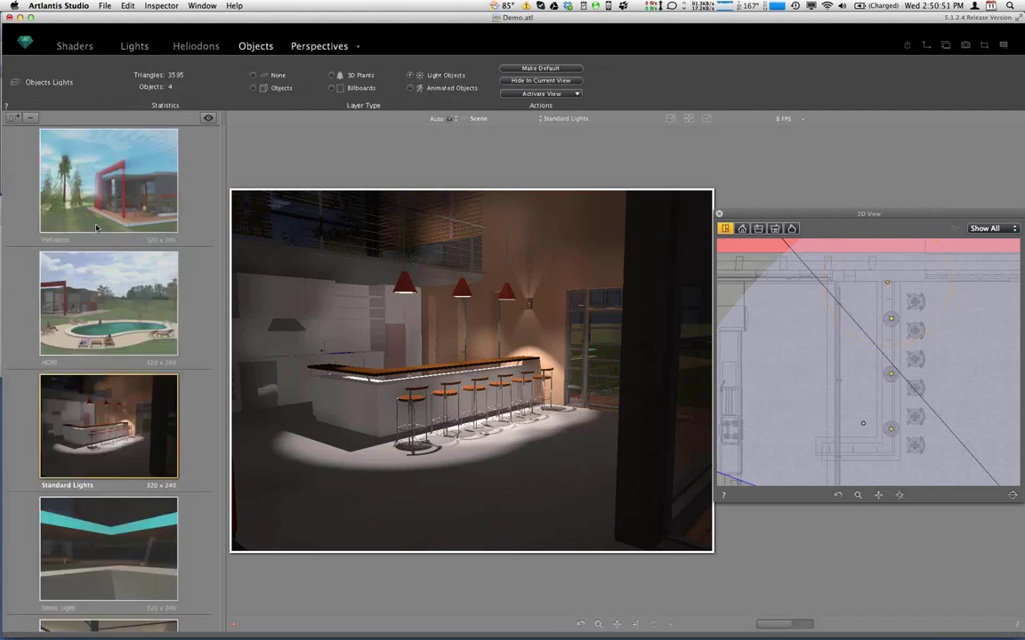
pyautogui.click(100, 545)
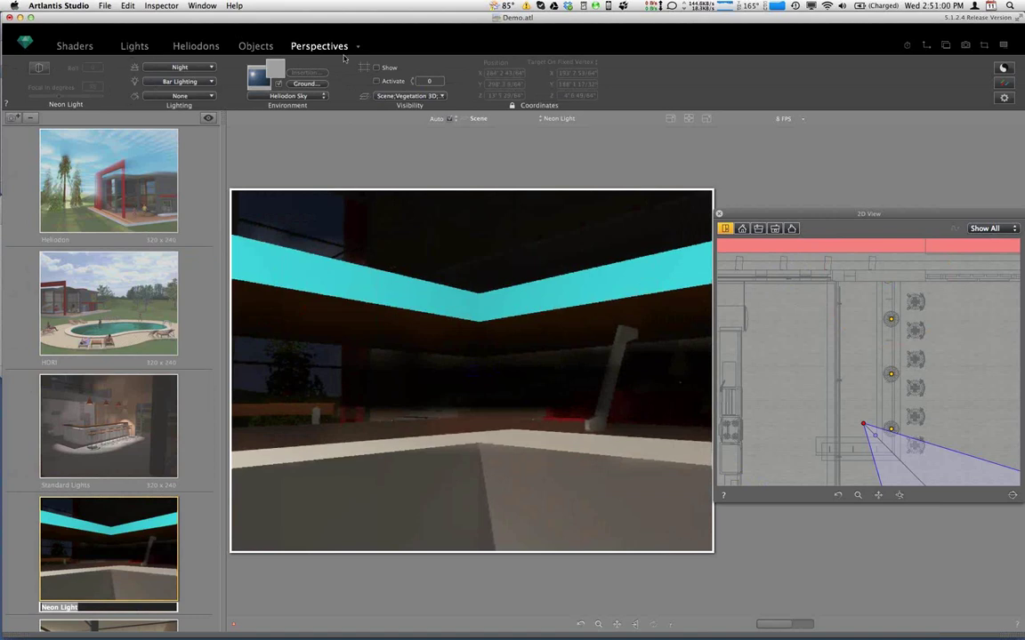
# Reassign the cyan neon strip's polygons under the bar counter to a copy of the Black material, selecting them by plane.
pyautogui.click(83, 46)
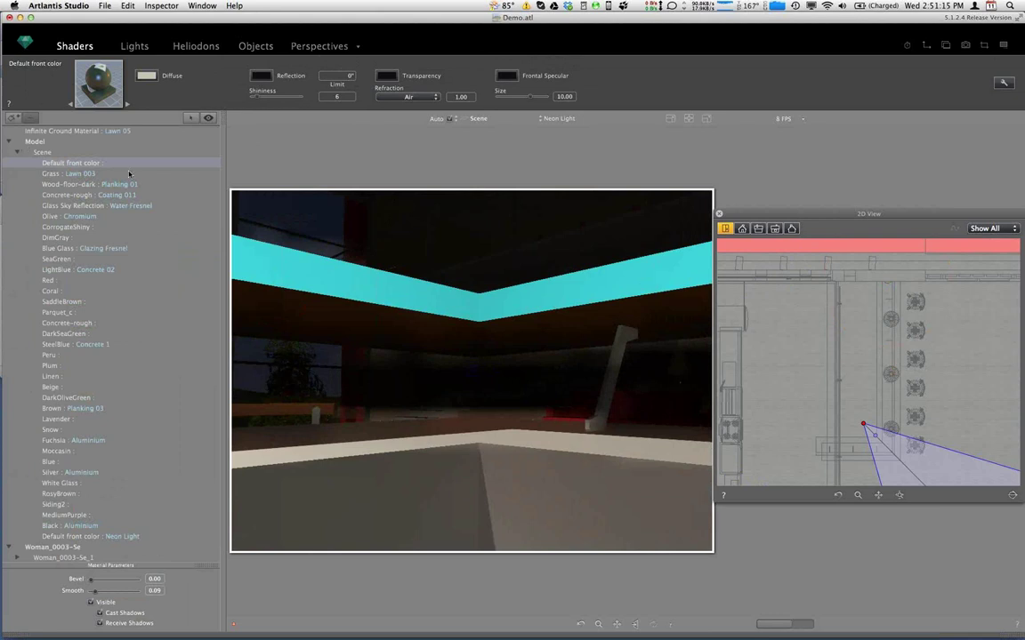
pyautogui.click(294, 278)
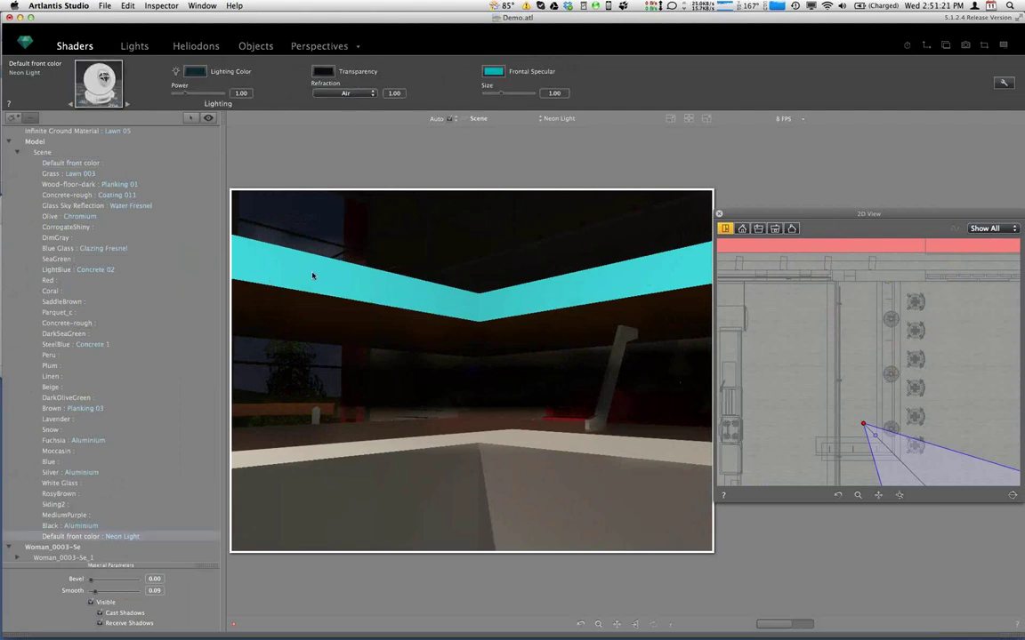
pyautogui.click(189, 119)
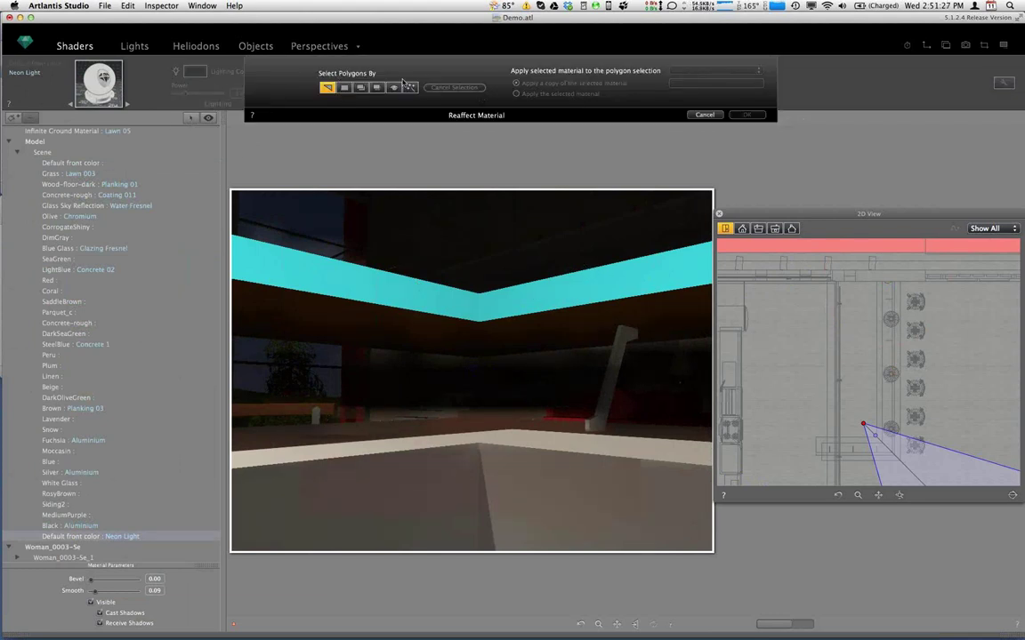
pyautogui.click(343, 87)
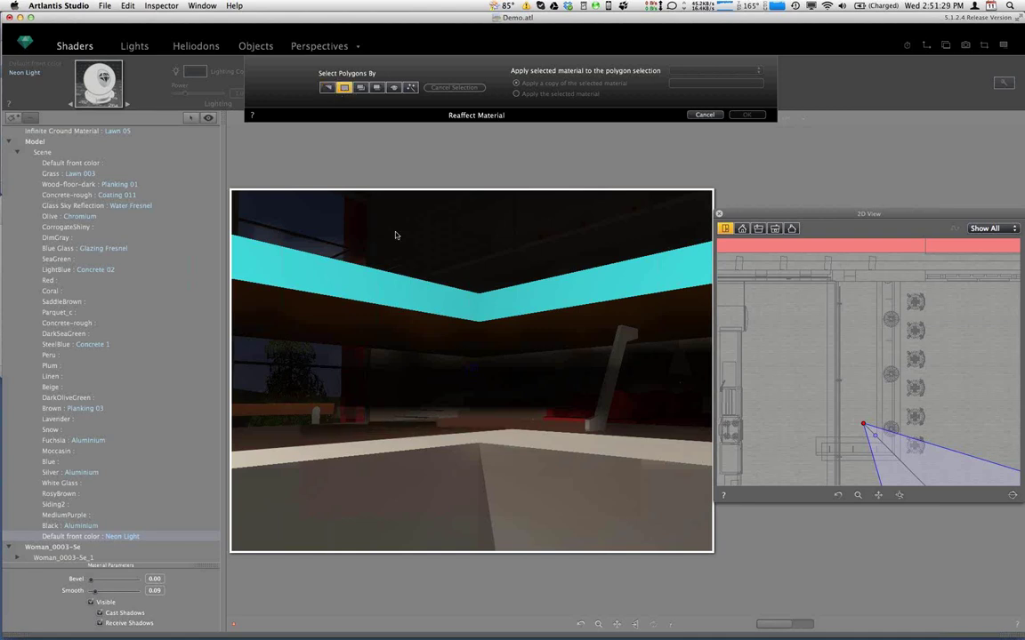
pyautogui.click(384, 284)
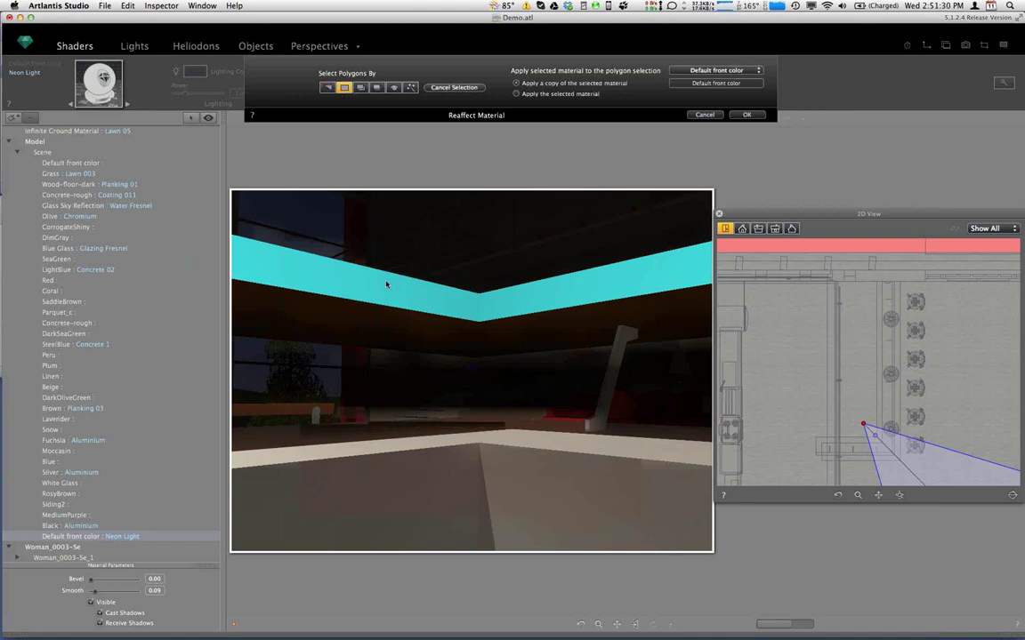
pyautogui.click(520, 297)
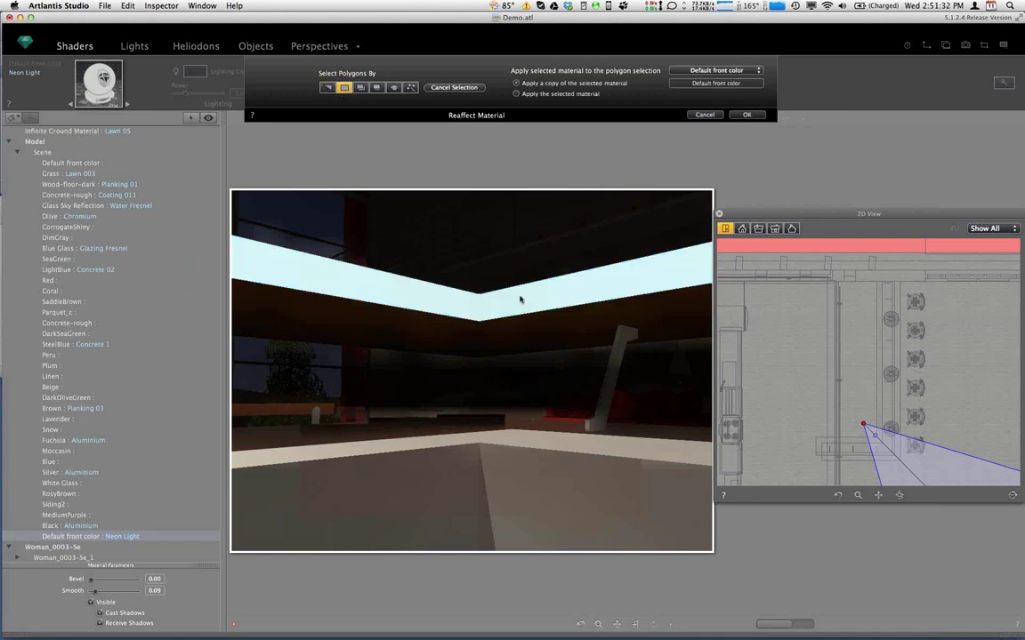
pyautogui.click(703, 70)
pyautogui.click(698, 62)
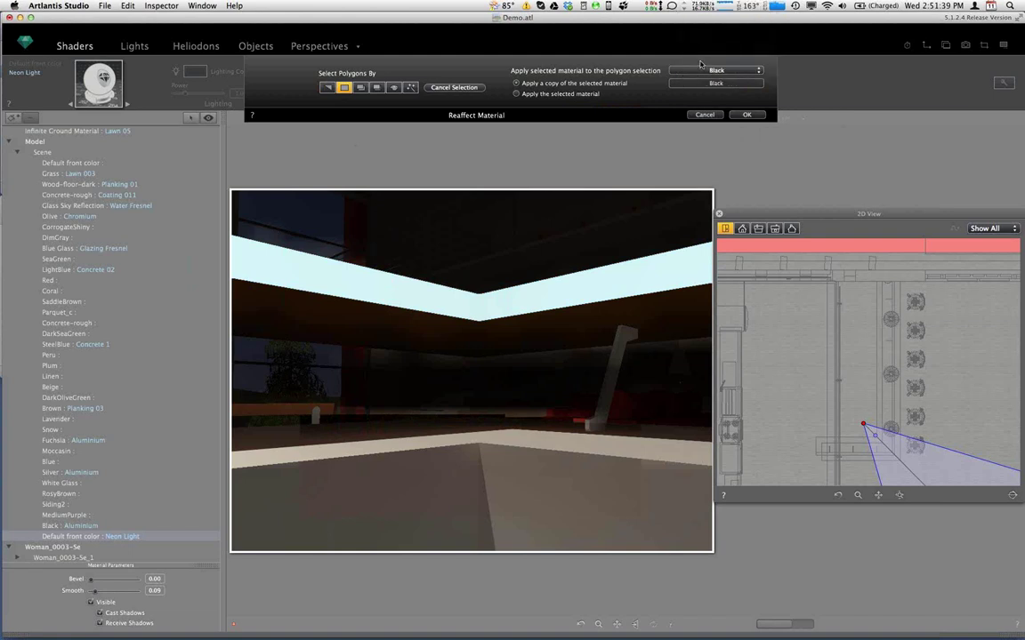
pyautogui.click(746, 115)
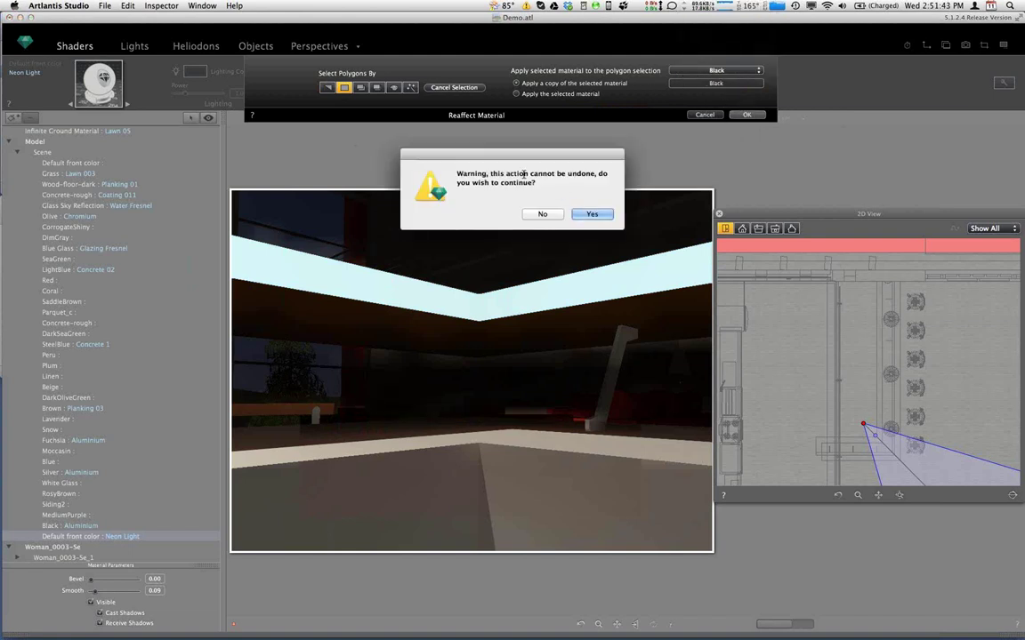
pyautogui.click(589, 214)
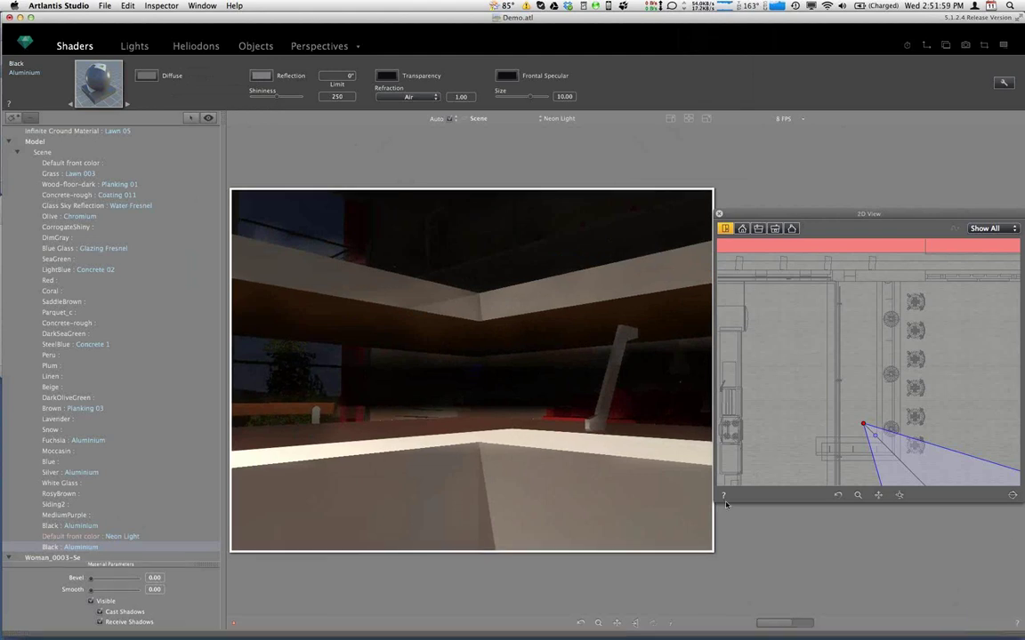
# Apply the Neon Light shader from the catalog to the reassigned strip under the bar counter.
pyautogui.moveTo(267, 634)
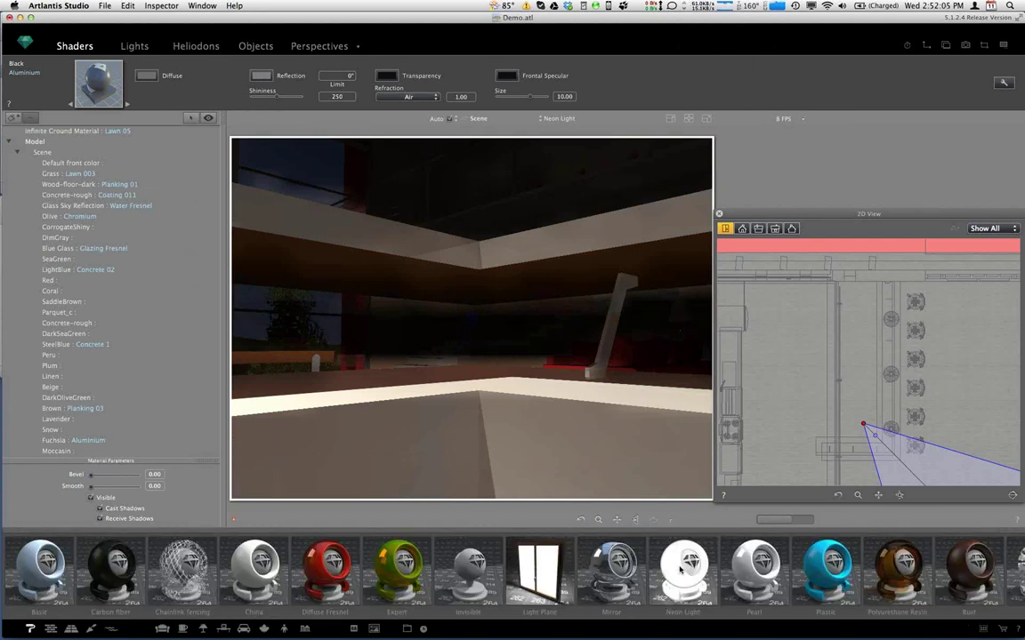
pyautogui.moveTo(562, 305); pyautogui.dragTo(521, 256)
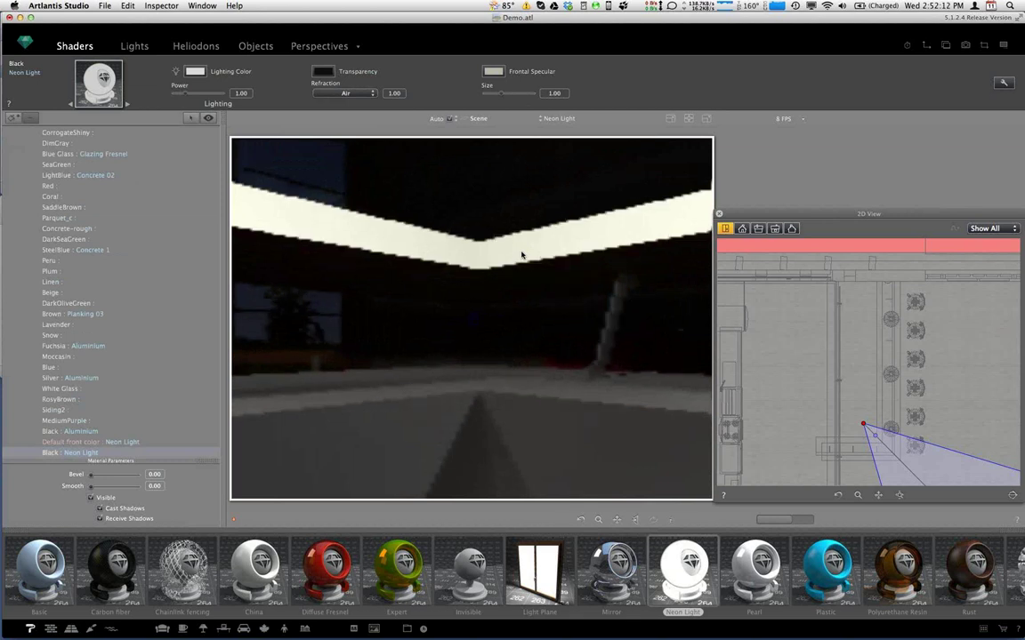
# In the Standard Lights perspective, set the light groups to None and turn on the Black : Neon Light shader.
pyautogui.click(316, 45)
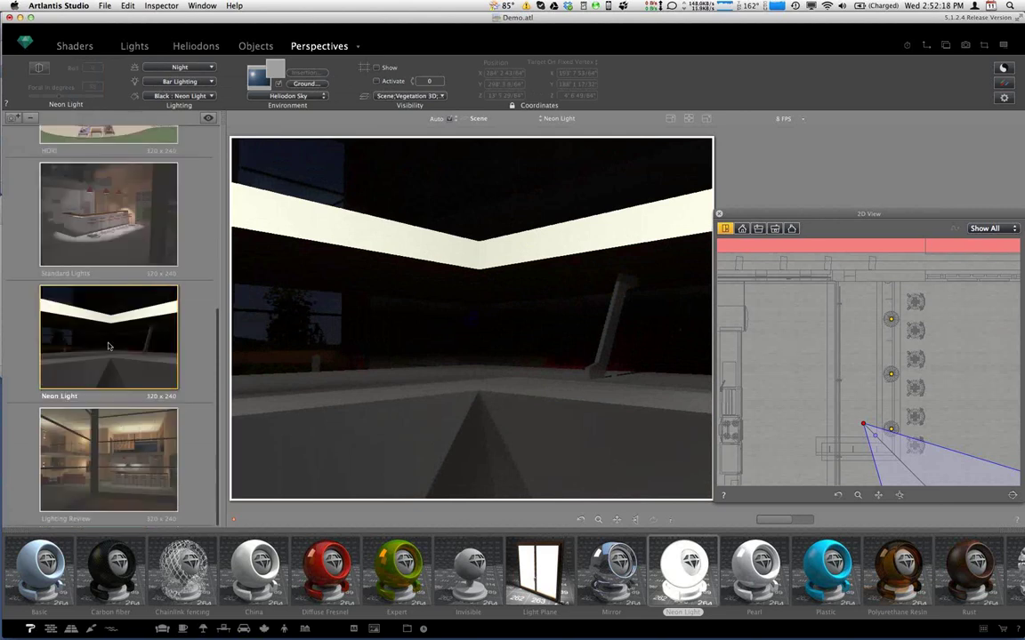
pyautogui.click(89, 235)
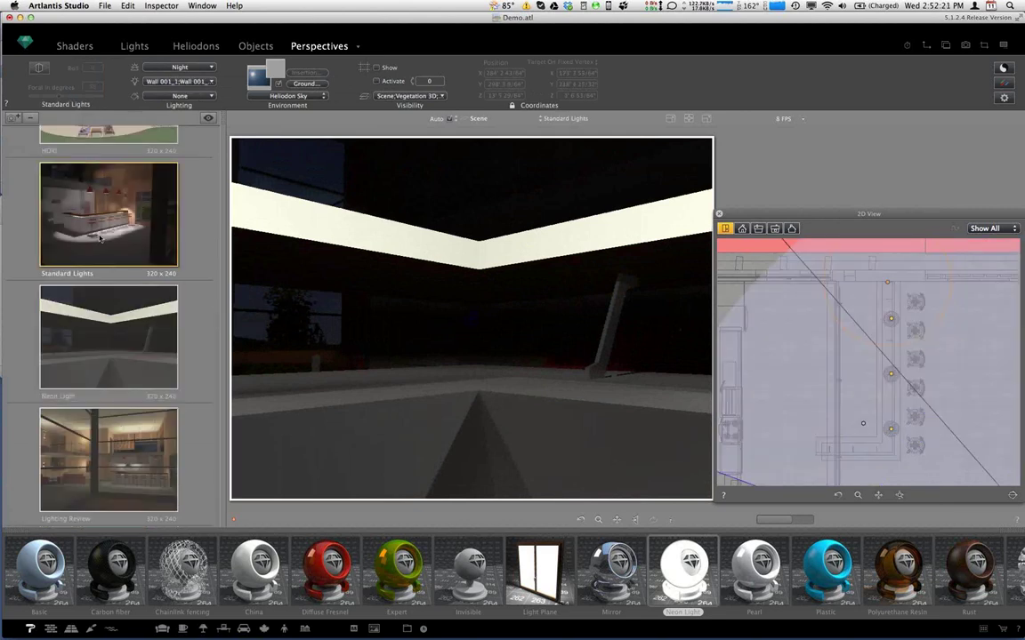
pyautogui.click(101, 239)
pyautogui.press('Return')
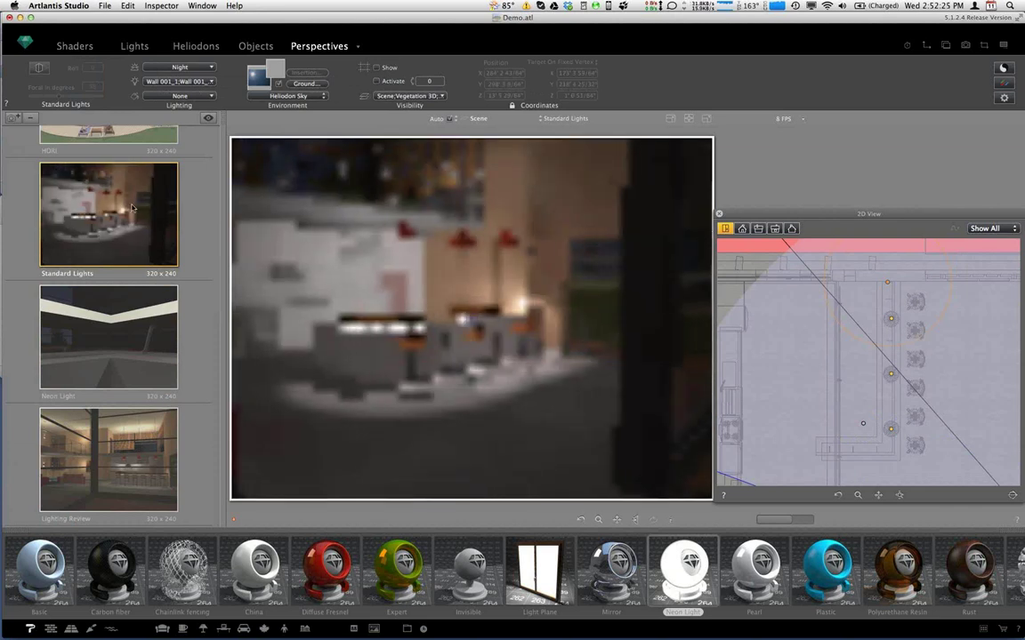
pyautogui.click(190, 82)
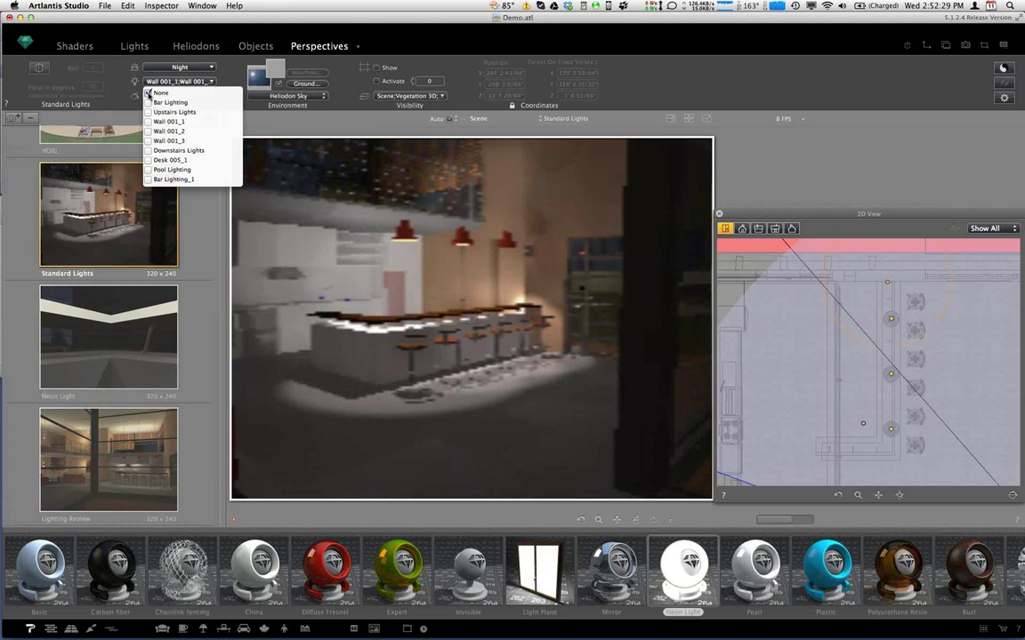
pyautogui.click(153, 93)
pyautogui.click(189, 95)
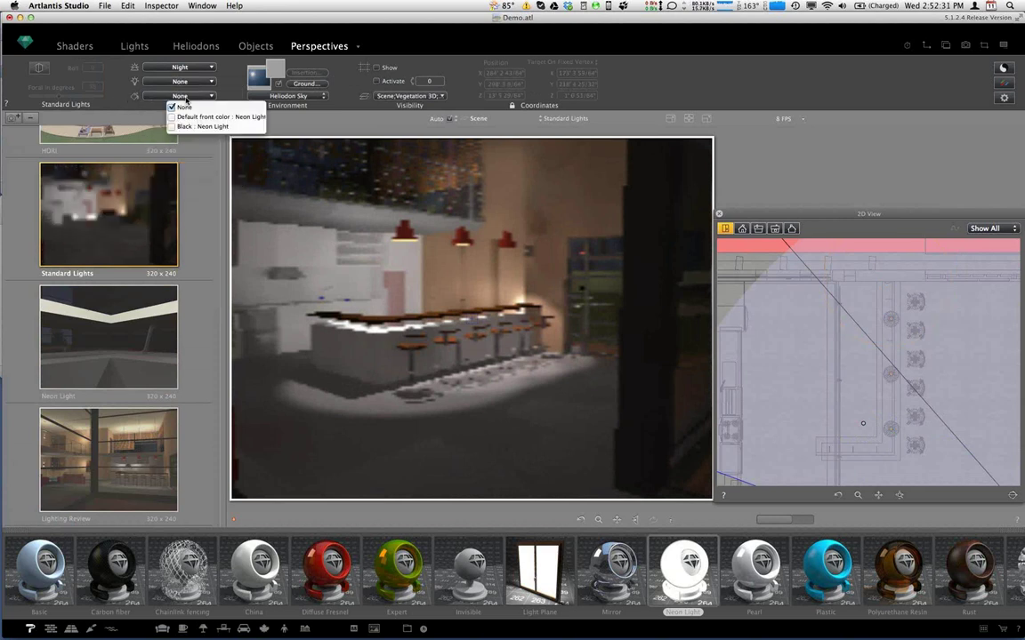
pyautogui.click(187, 126)
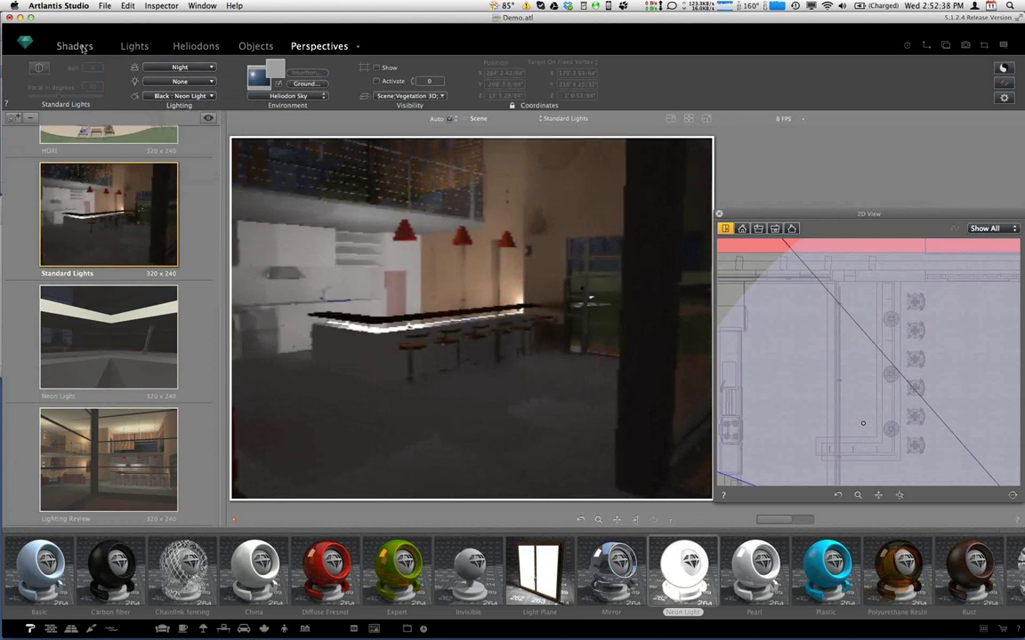
# Tint the Black neon shader's lighting color yellow-green with hue 71° and saturation 46%.
pyautogui.click(80, 47)
pyautogui.click(191, 73)
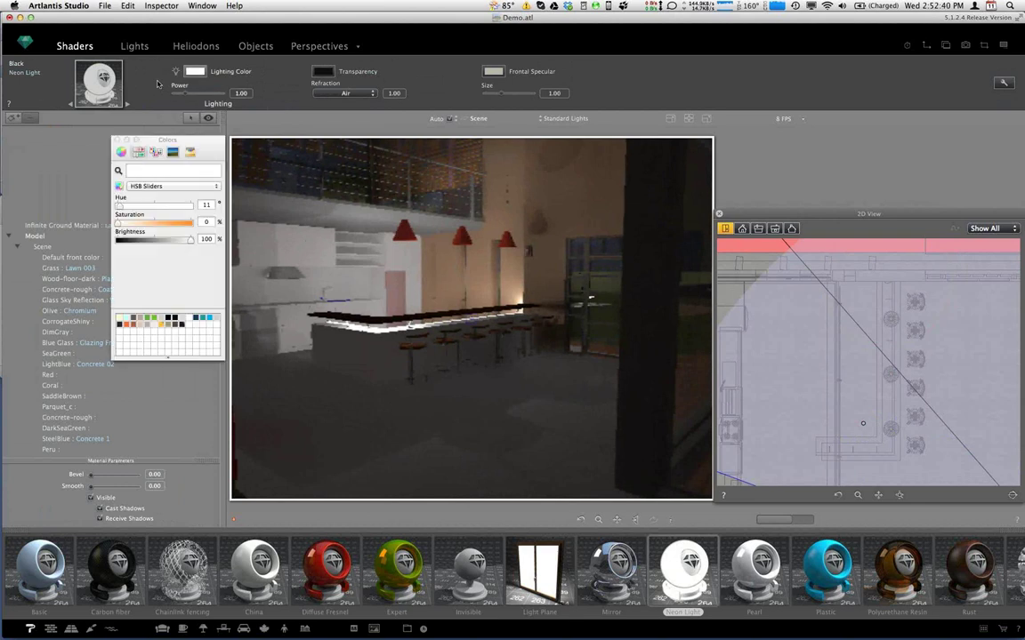
pyautogui.click(154, 206)
pyautogui.click(153, 205)
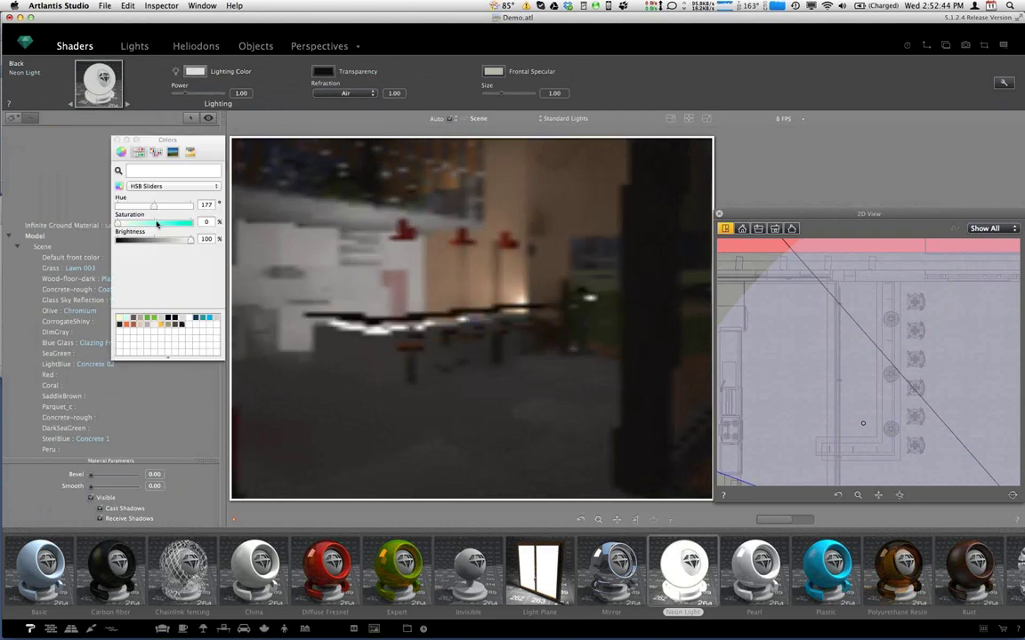
pyautogui.click(156, 223)
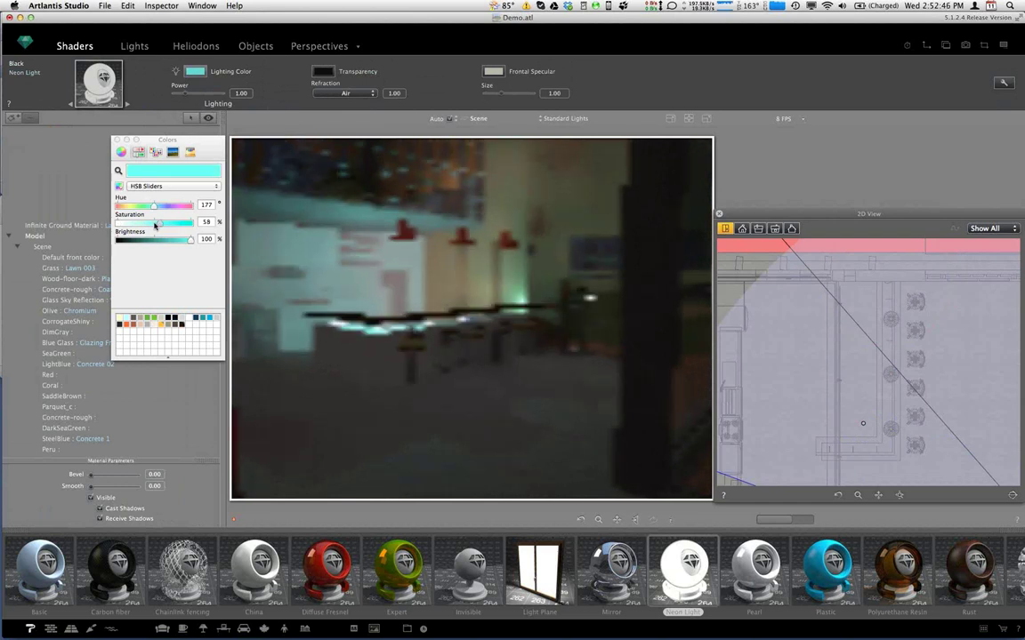
pyautogui.moveTo(155, 224); pyautogui.dragTo(130, 207)
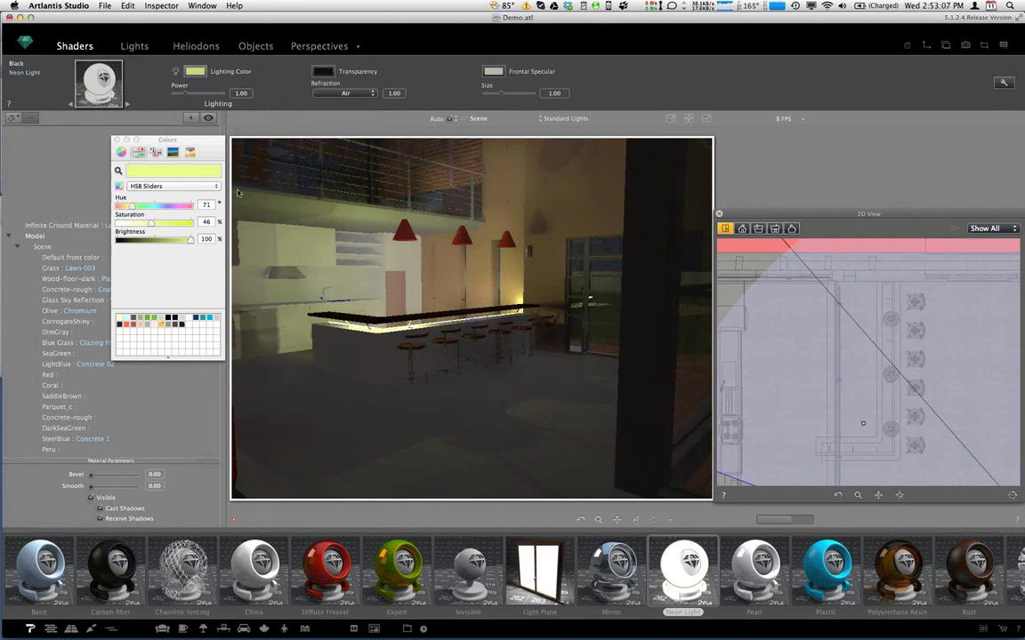
pyautogui.click(116, 141)
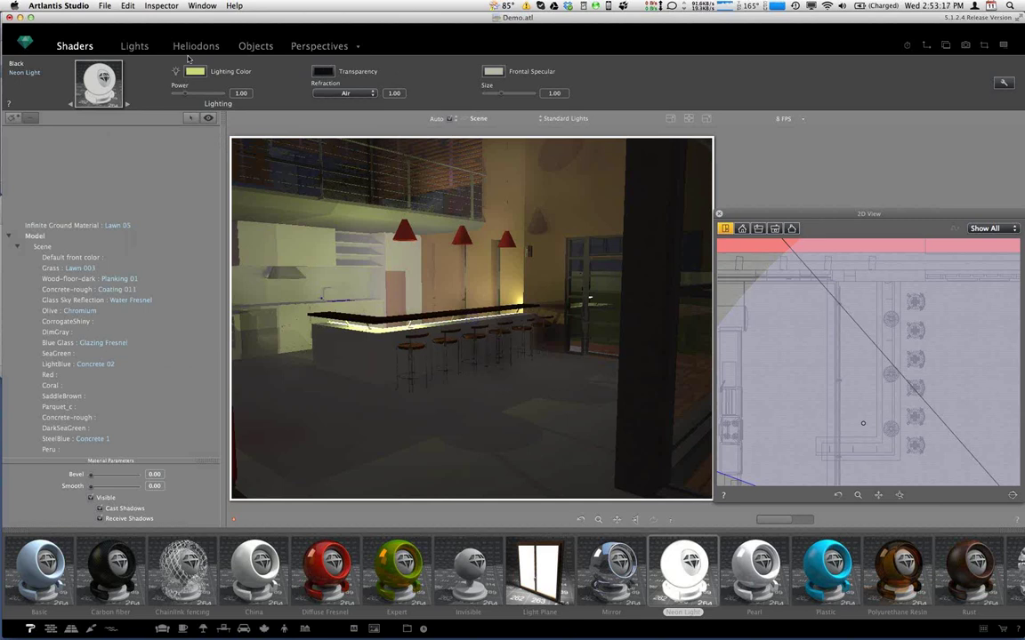
# Switch to the Lighting Review perspective and check which light groups and heliodons are available for it.
pyautogui.click(294, 48)
pyautogui.click(96, 465)
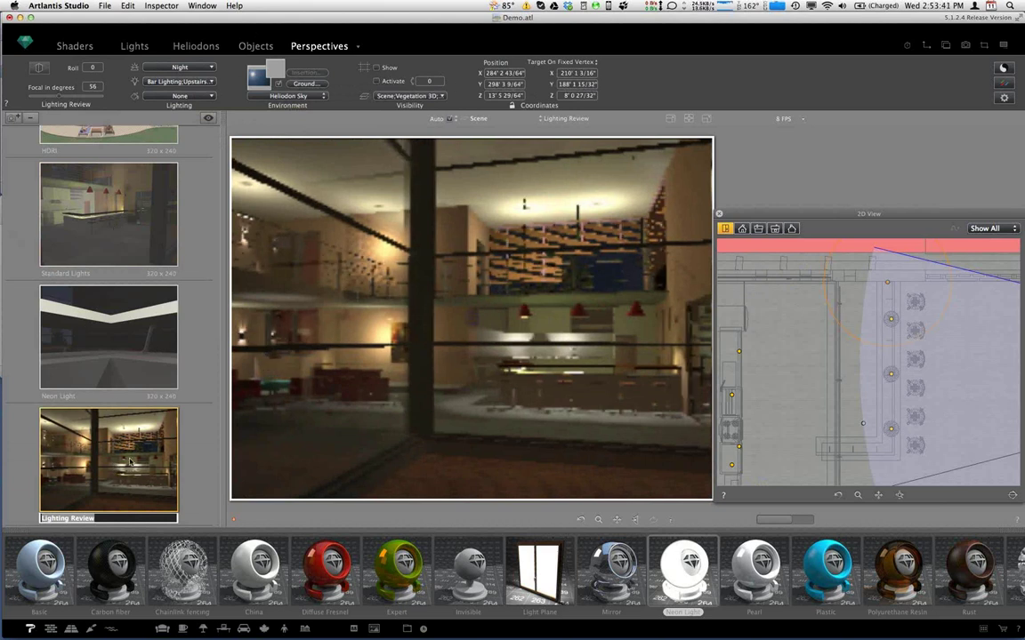
pyautogui.scroll(-1, 129, 459)
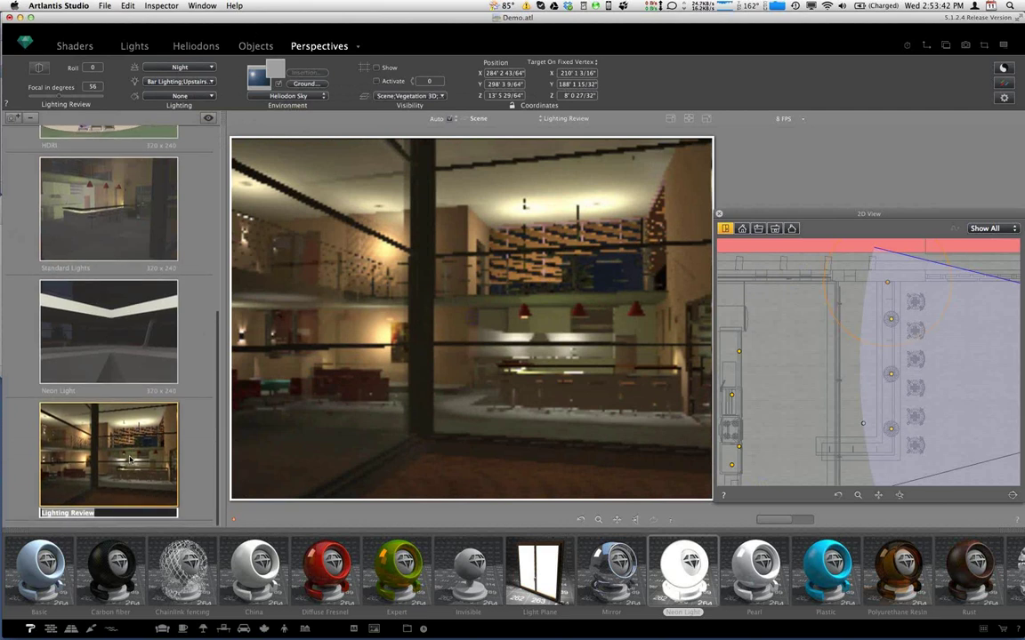
pyautogui.scroll(1, 130, 459)
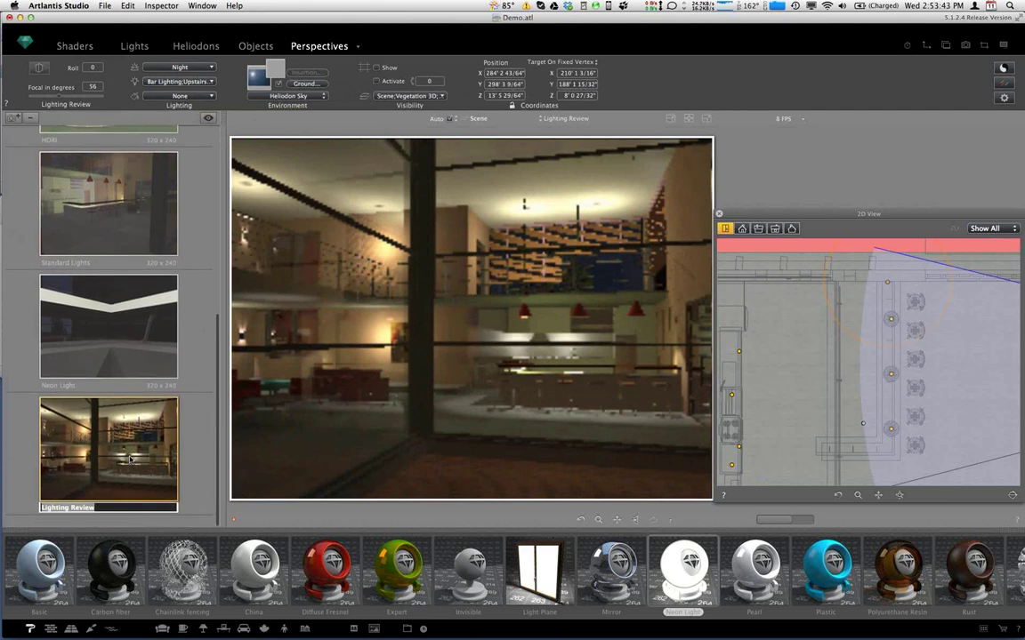
pyautogui.click(201, 83)
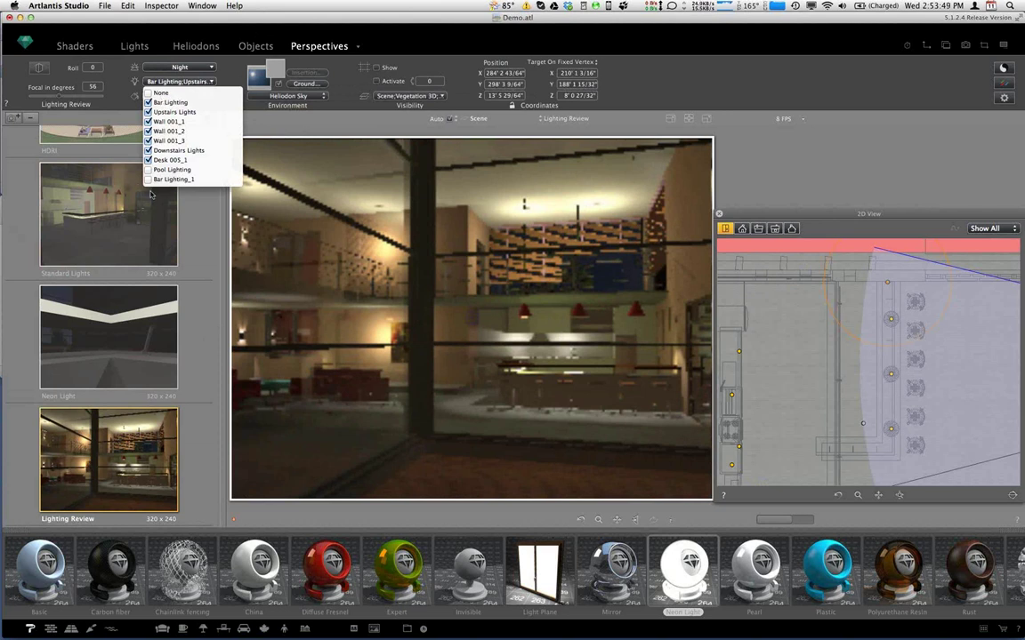
pyautogui.click(120, 76)
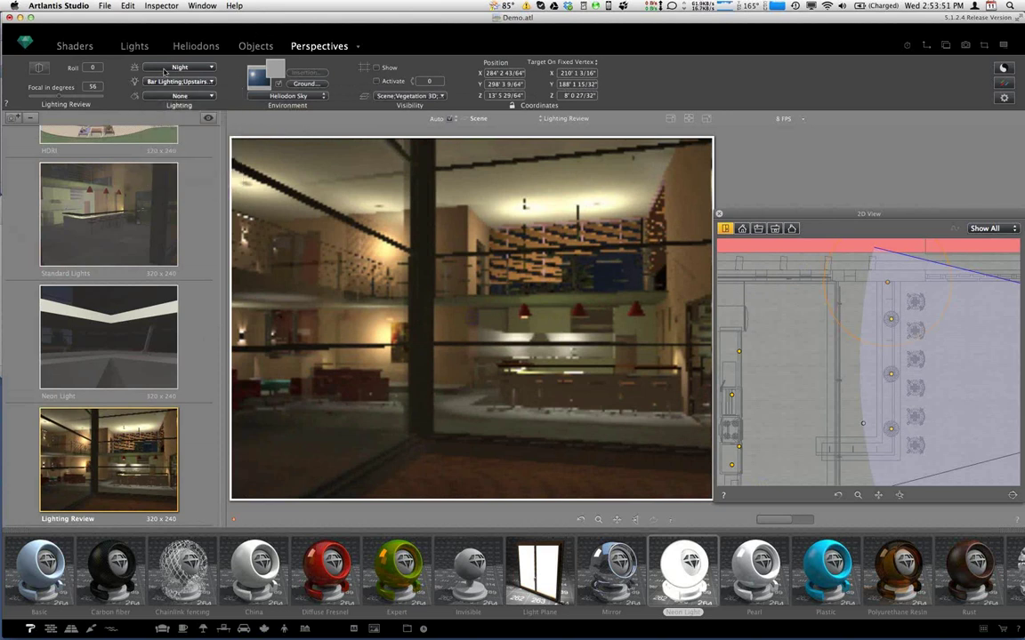
pyautogui.click(164, 69)
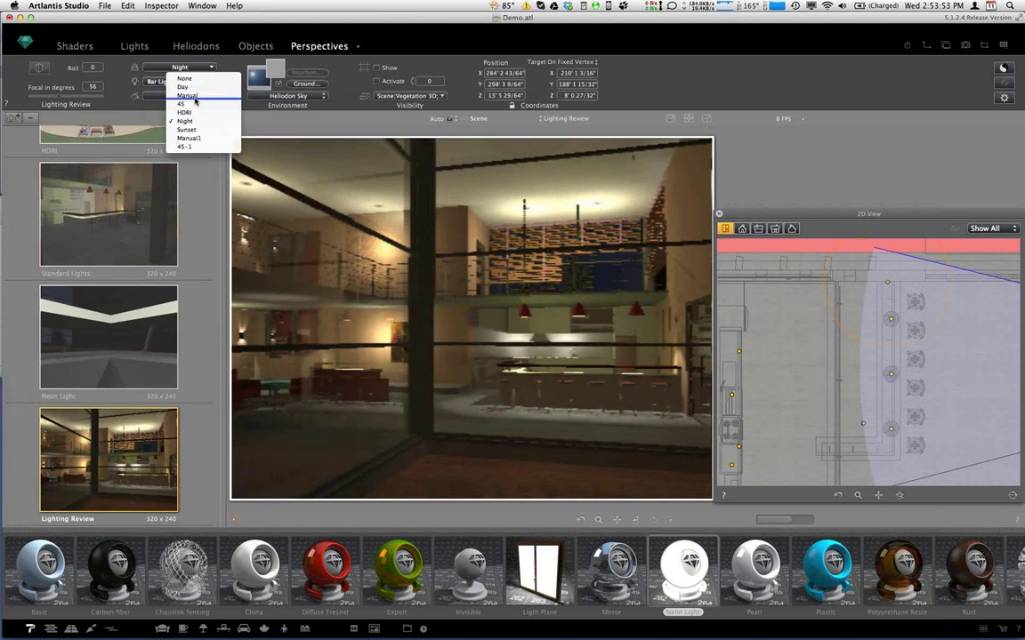
pyautogui.click(117, 69)
# Try the Black : Neon Light shader in the Lighting Review perspective, turn it off again, and recheck the light groups.
pyautogui.click(199, 97)
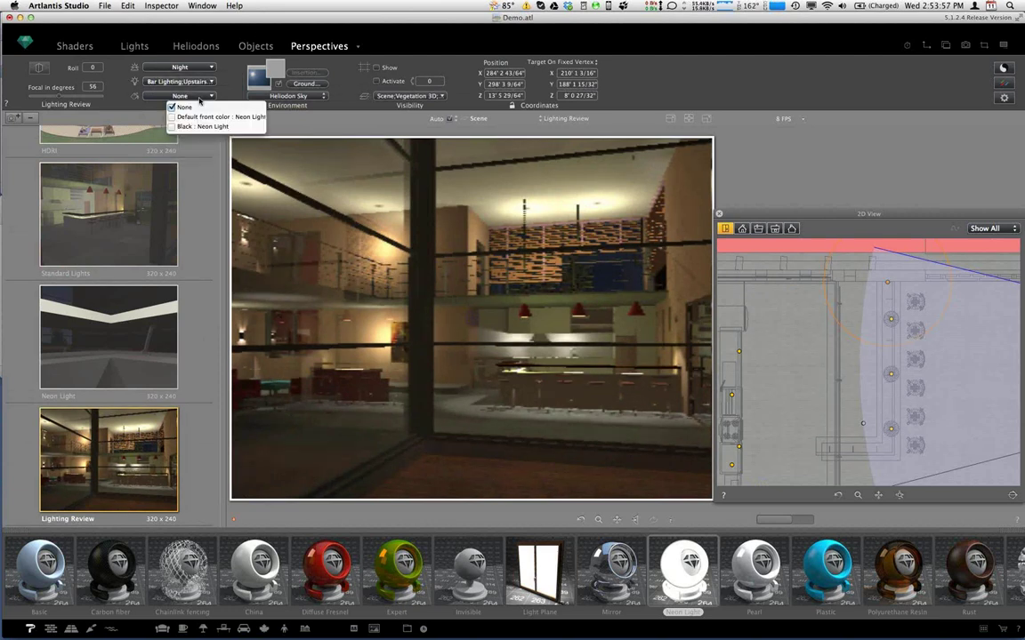
pyautogui.click(173, 127)
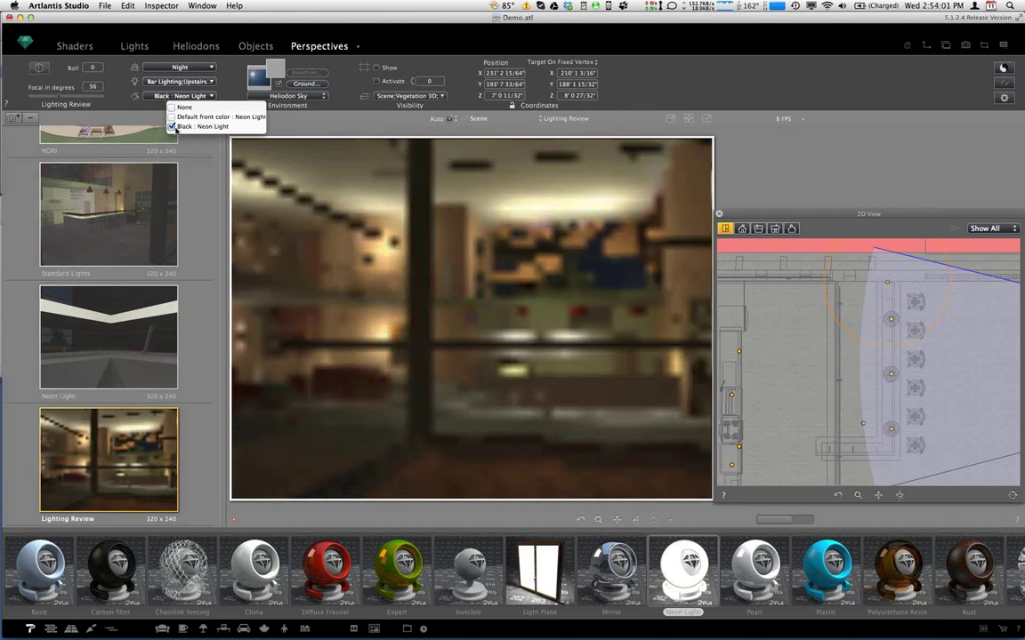
pyautogui.click(173, 128)
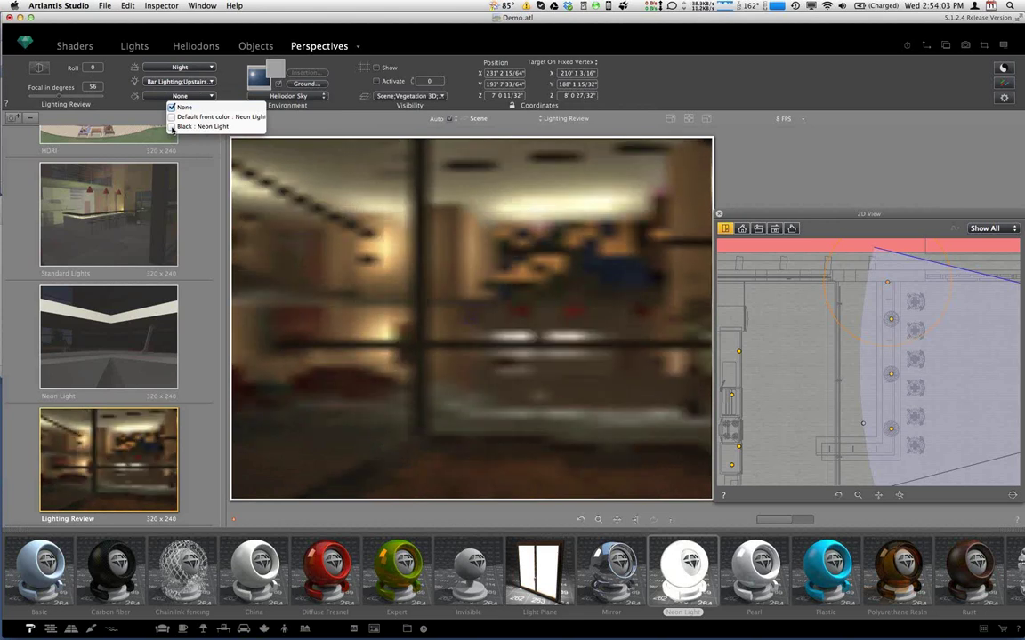
pyautogui.click(172, 129)
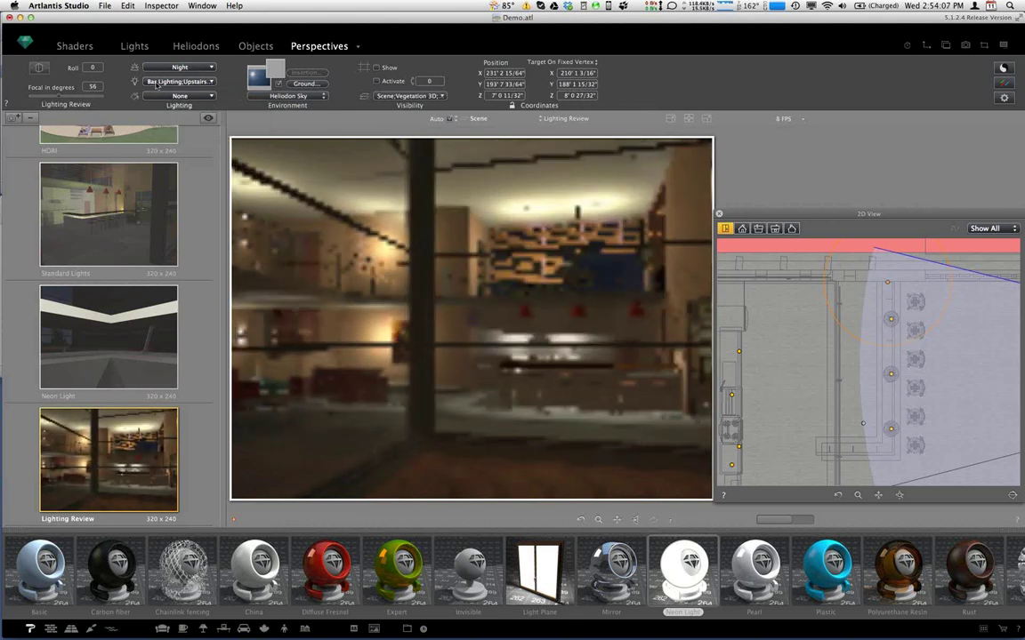
pyautogui.click(159, 82)
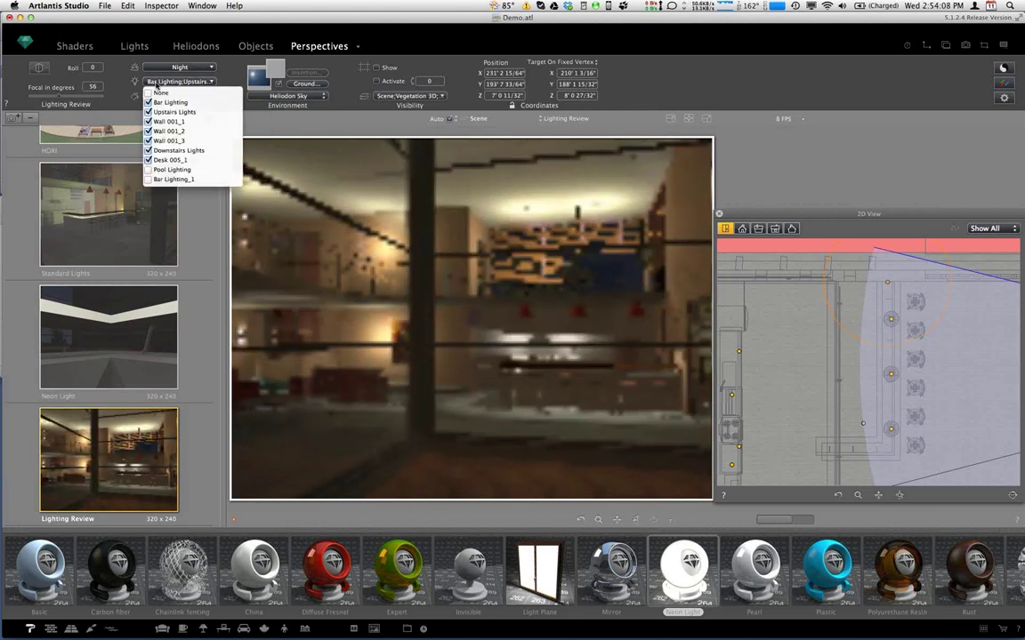
pyautogui.click(112, 67)
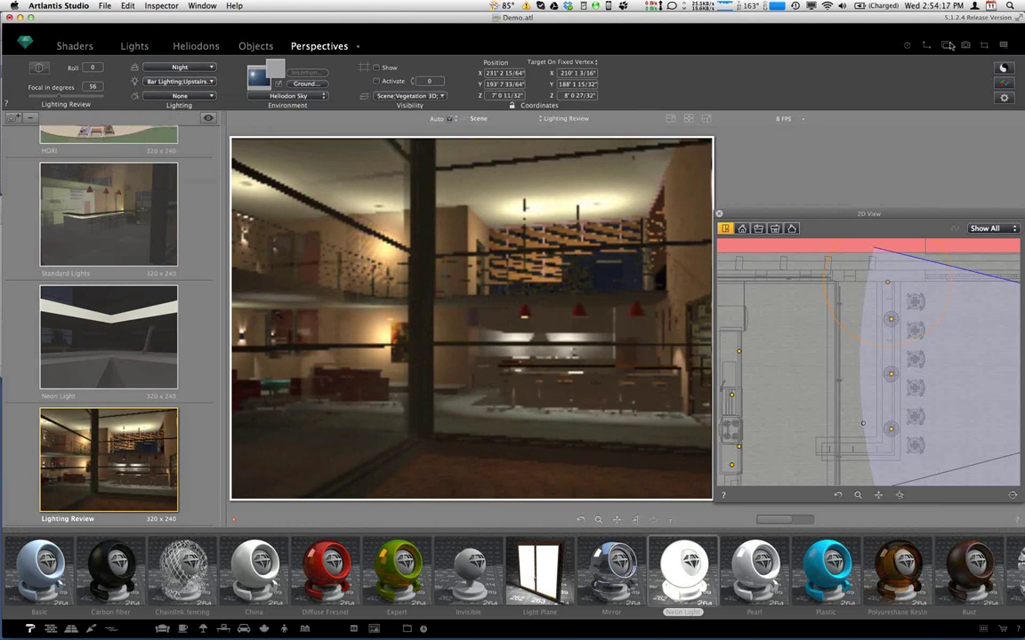
# Set the Lighting Review perspective's light tones to 45 and dark tones to 12, and review its rendering parameters.
pyautogui.click(1003, 69)
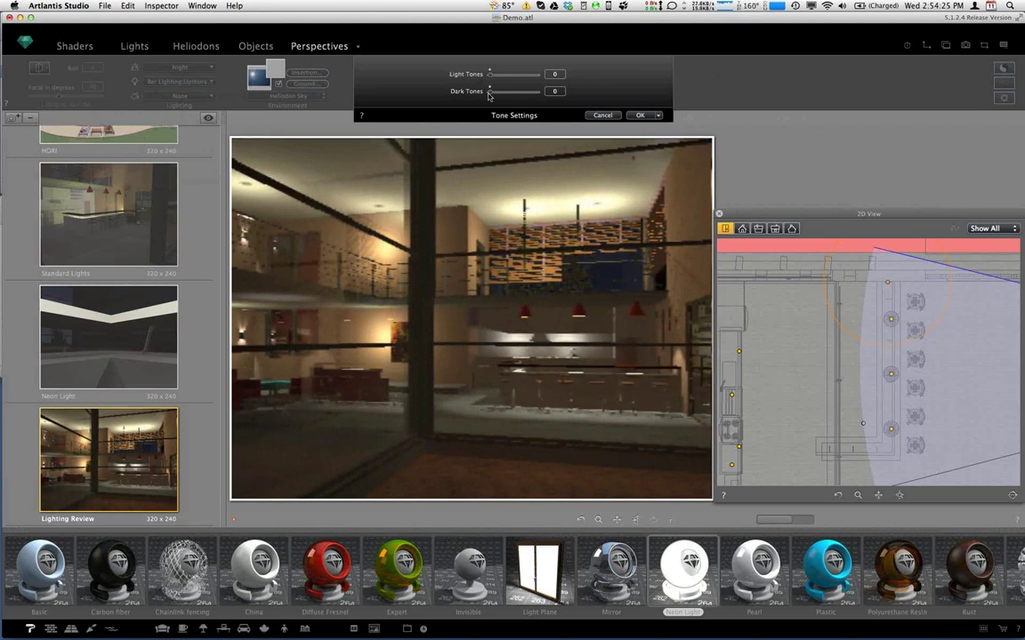
pyautogui.moveTo(489, 91); pyautogui.dragTo(512, 81)
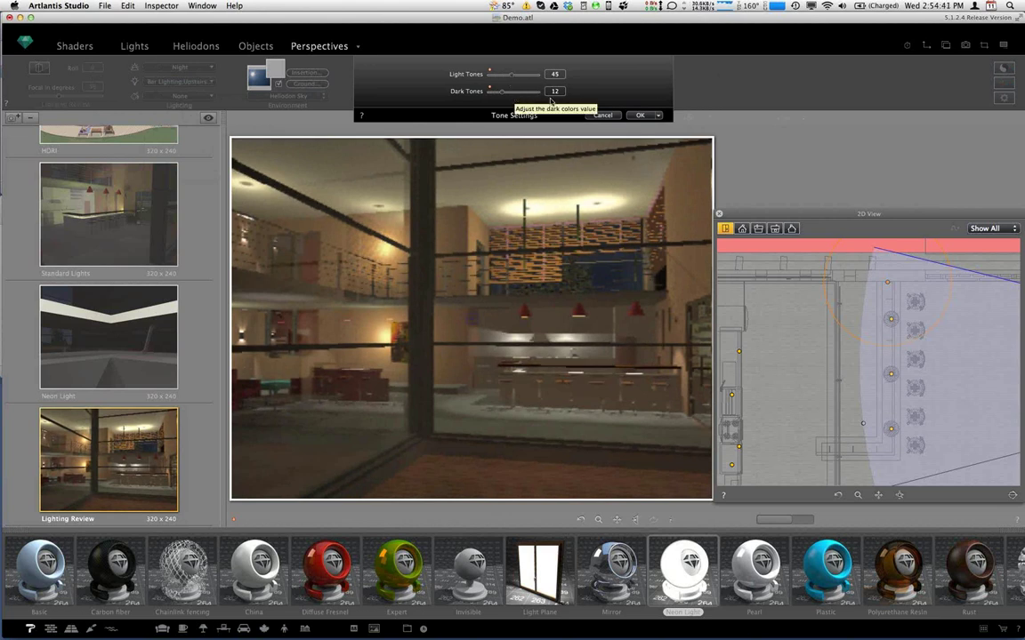
pyautogui.click(633, 116)
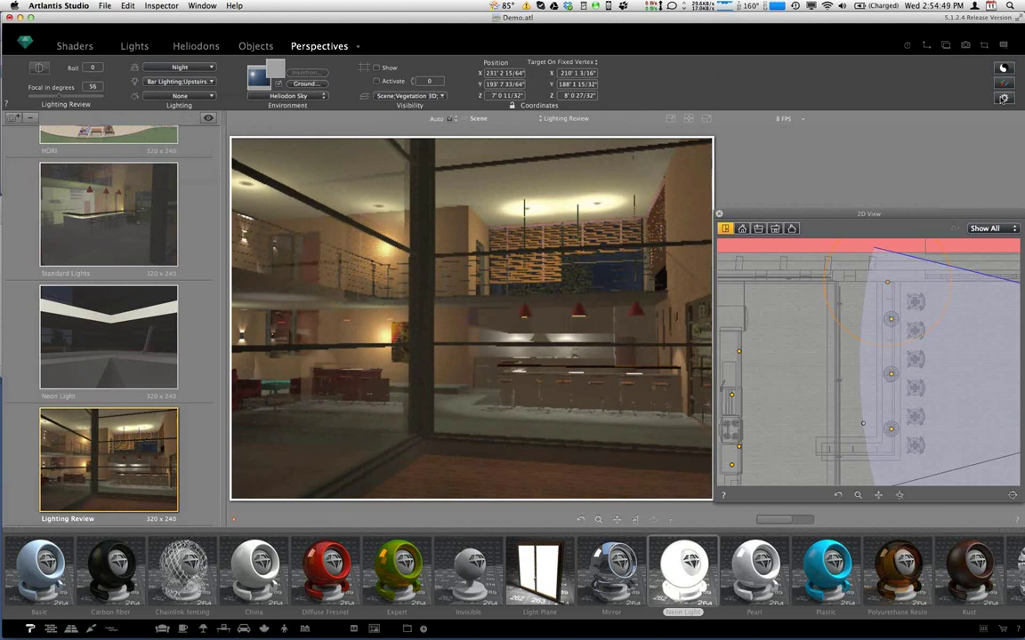
pyautogui.click(1003, 98)
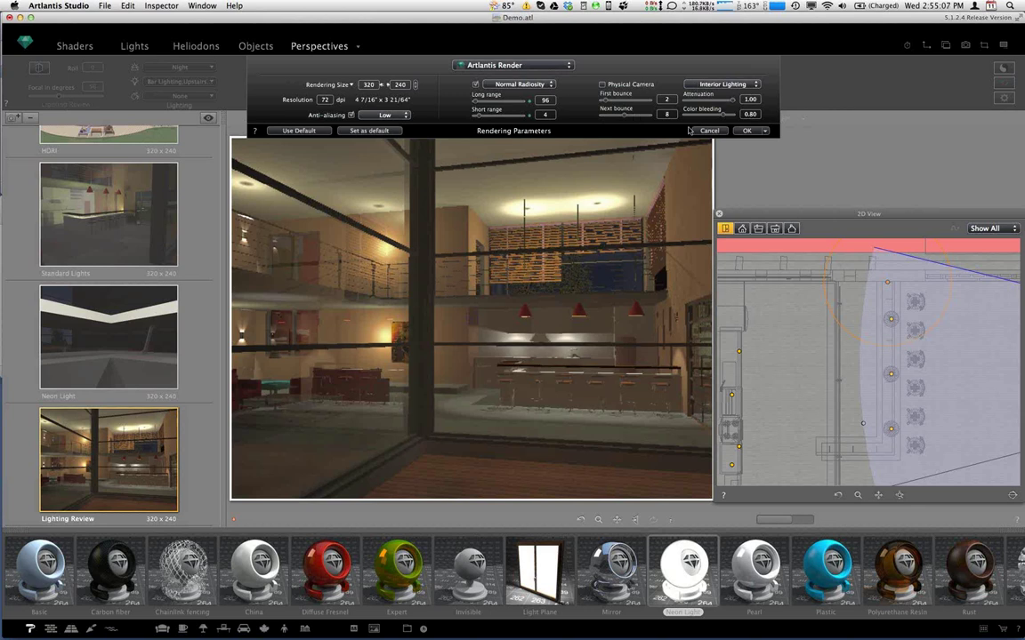
pyautogui.click(747, 131)
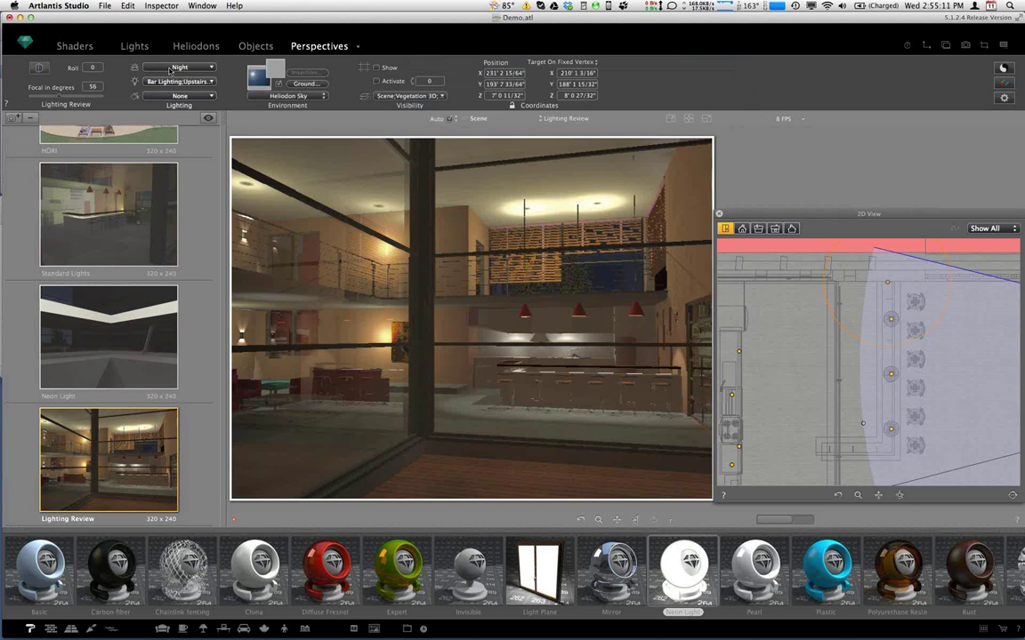
# Assign the Day heliodon to the Lighting Review perspective and set the heliodon's time to 23:59.
pyautogui.click(170, 70)
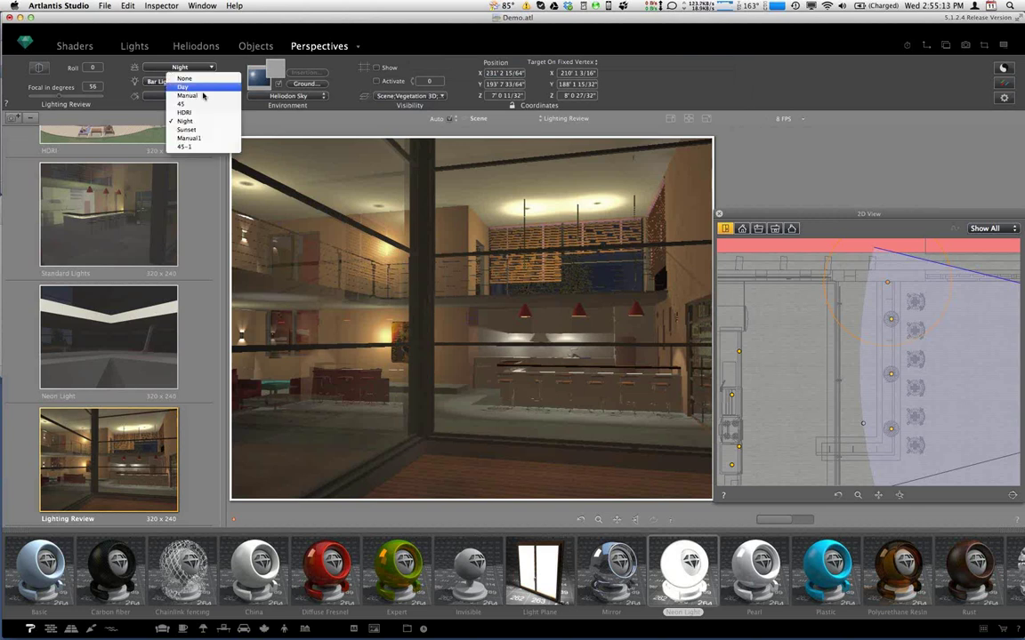
pyautogui.click(185, 88)
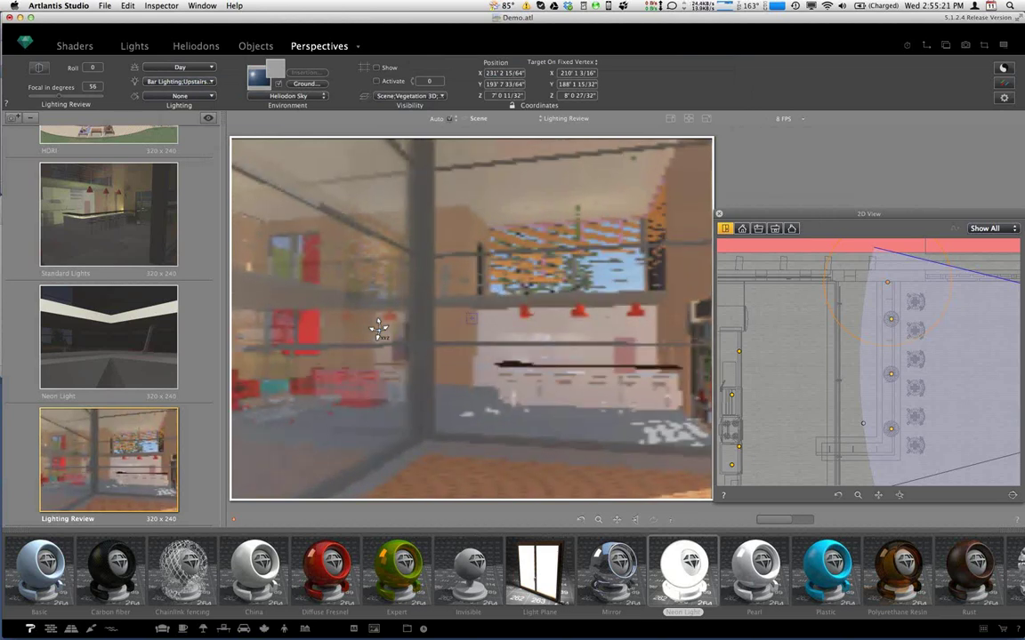
pyautogui.click(189, 81)
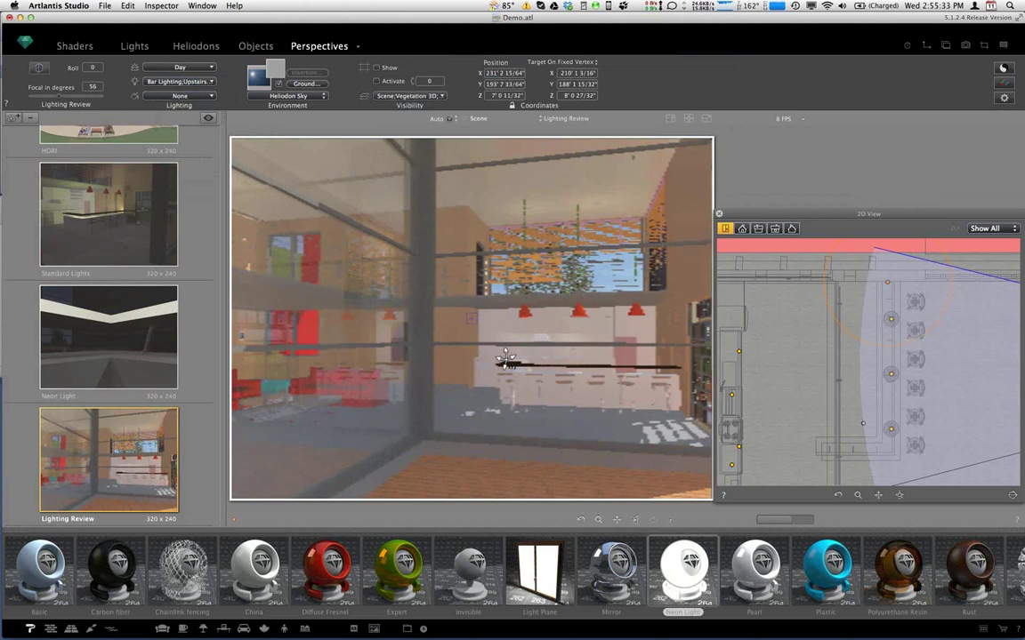
pyautogui.click(198, 47)
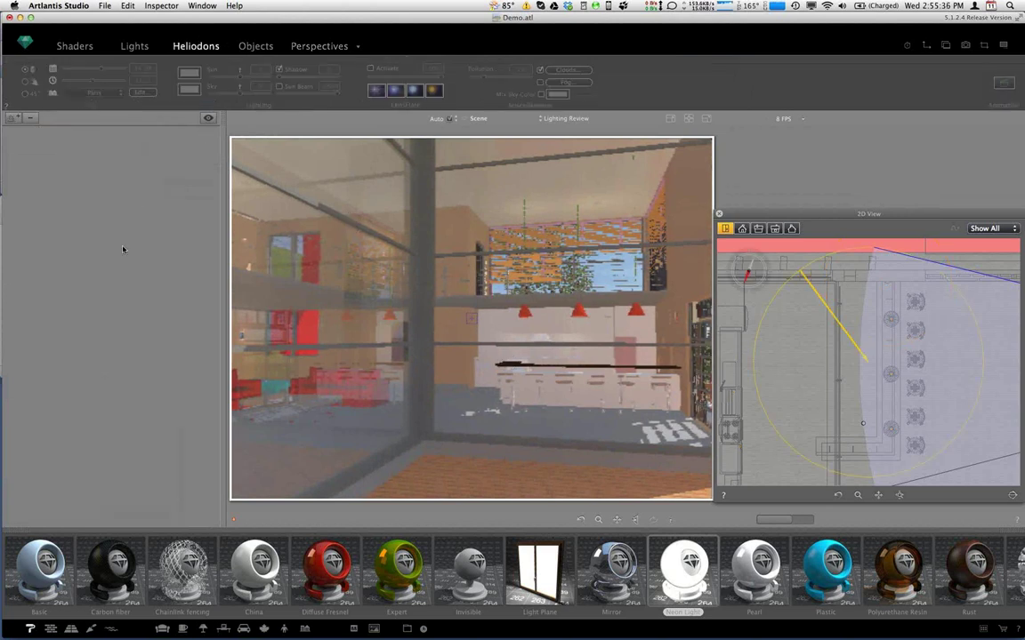
pyautogui.moveTo(90, 80); pyautogui.dragTo(131, 82)
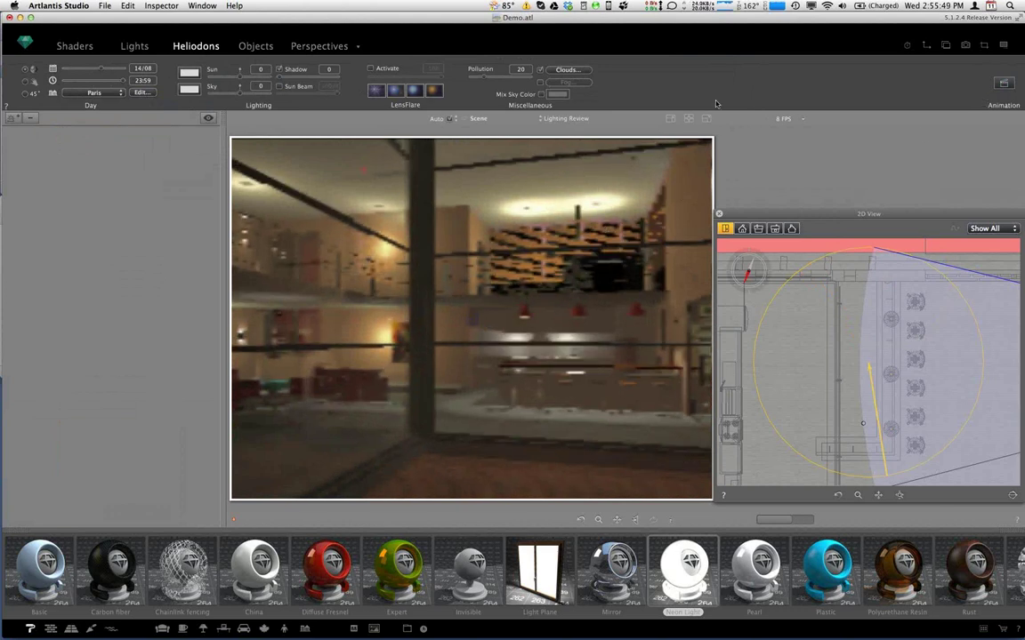
# Enable the physical camera in the Lighting Review perspective's rendering parameters and apply the Interior Lighting preset.
pyautogui.click(316, 48)
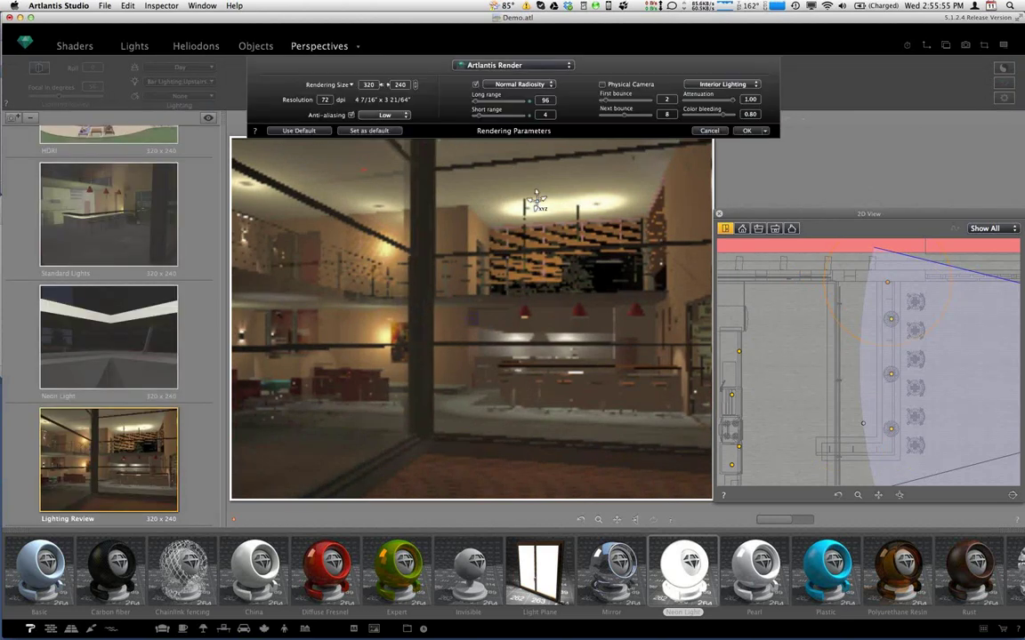
pyautogui.click(602, 85)
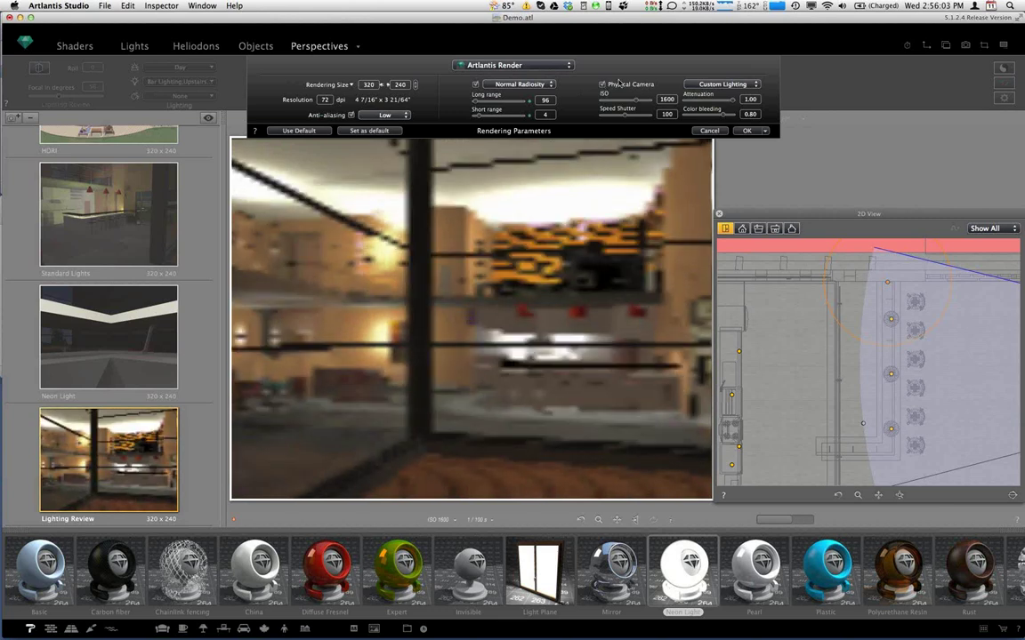
pyautogui.click(717, 83)
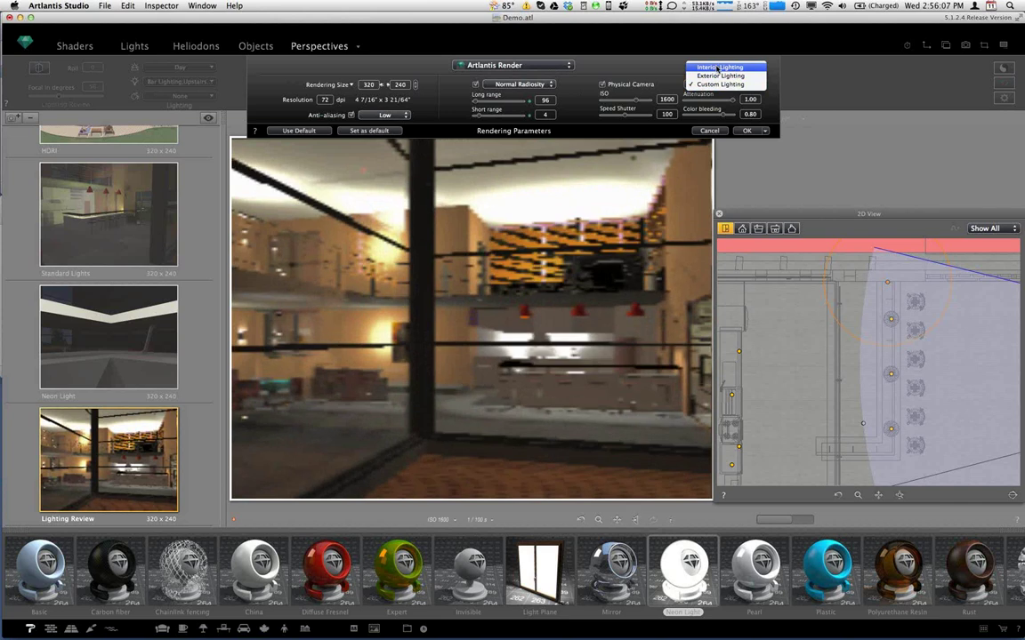
pyautogui.click(717, 66)
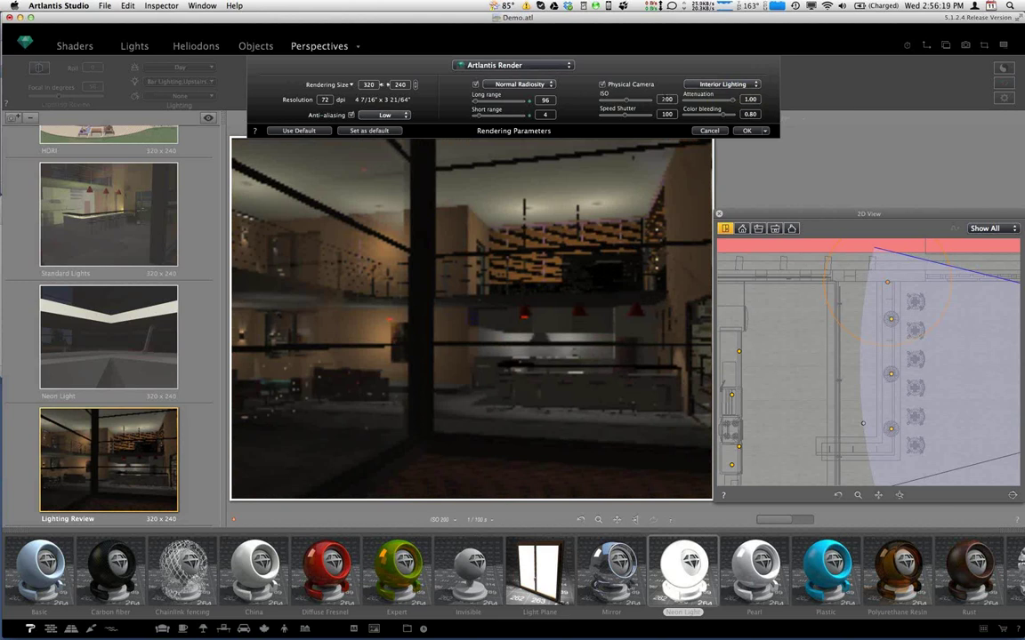
# Try ISO 400 on the physical camera, settle on ISO 478 with a speed shutter of 83, and accept the rendering parameters.
pyautogui.doubleClick(666, 100)
pyautogui.write('400')
pyautogui.press('Return')
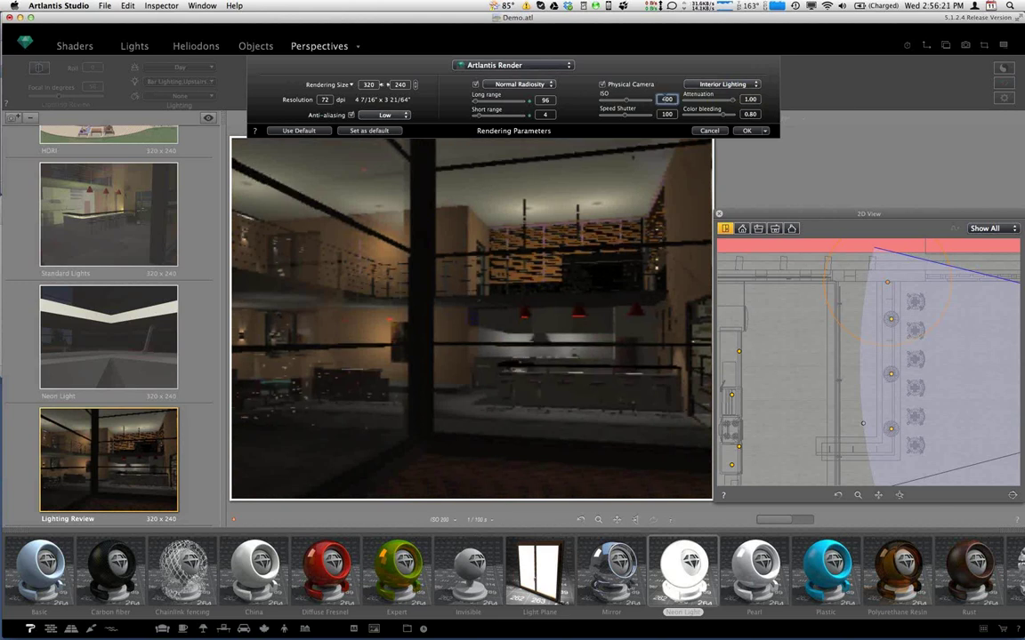
pyautogui.press('Tab')
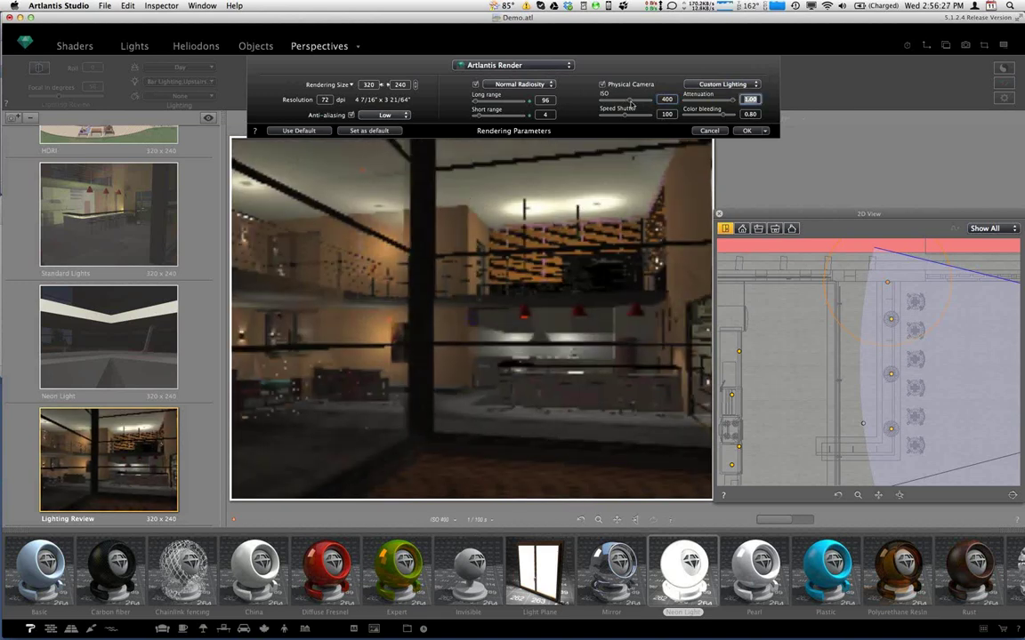
pyautogui.moveTo(631, 101); pyautogui.dragTo(634, 105)
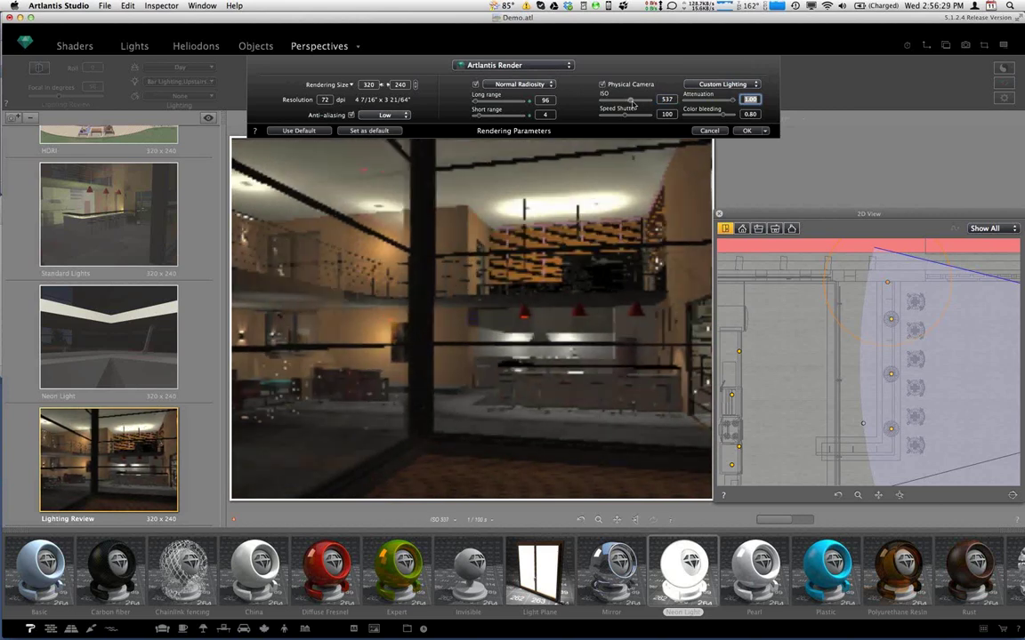
pyautogui.moveTo(633, 105); pyautogui.dragTo(620, 119)
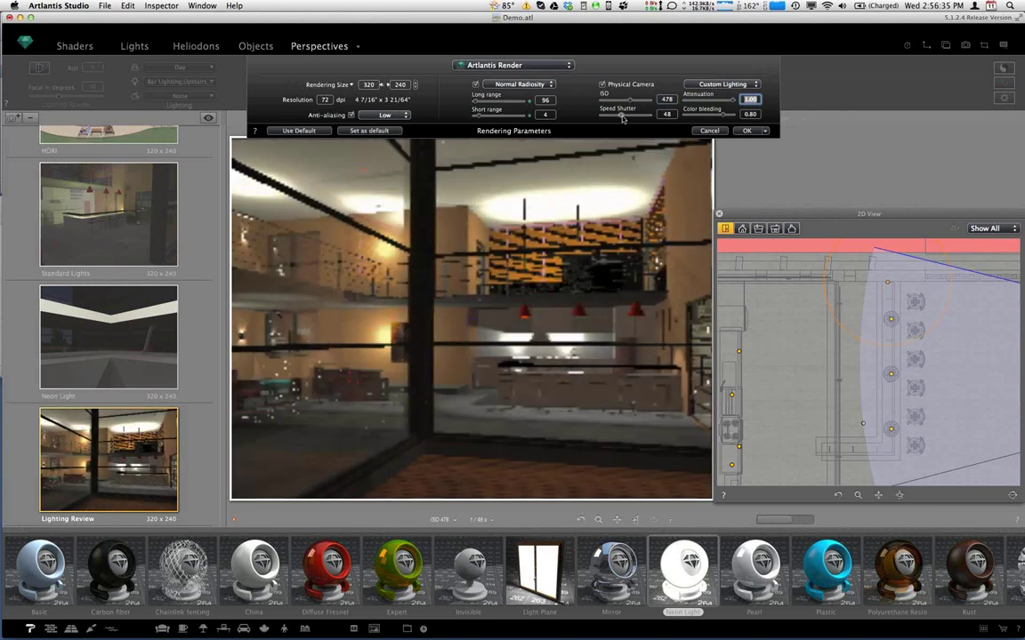
pyautogui.moveTo(621, 118); pyautogui.dragTo(624, 118)
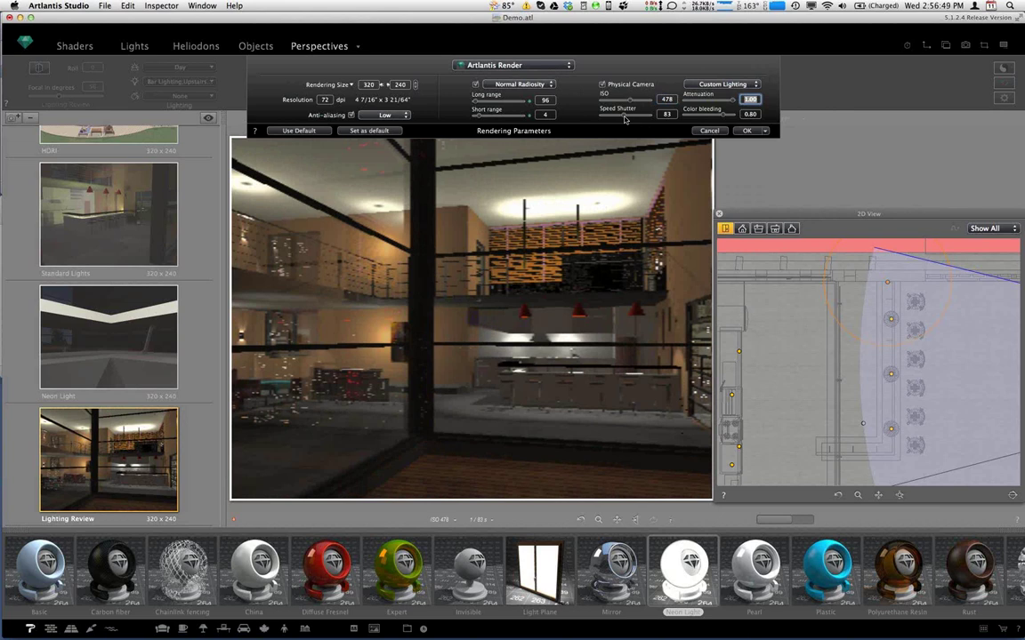
pyautogui.click(747, 131)
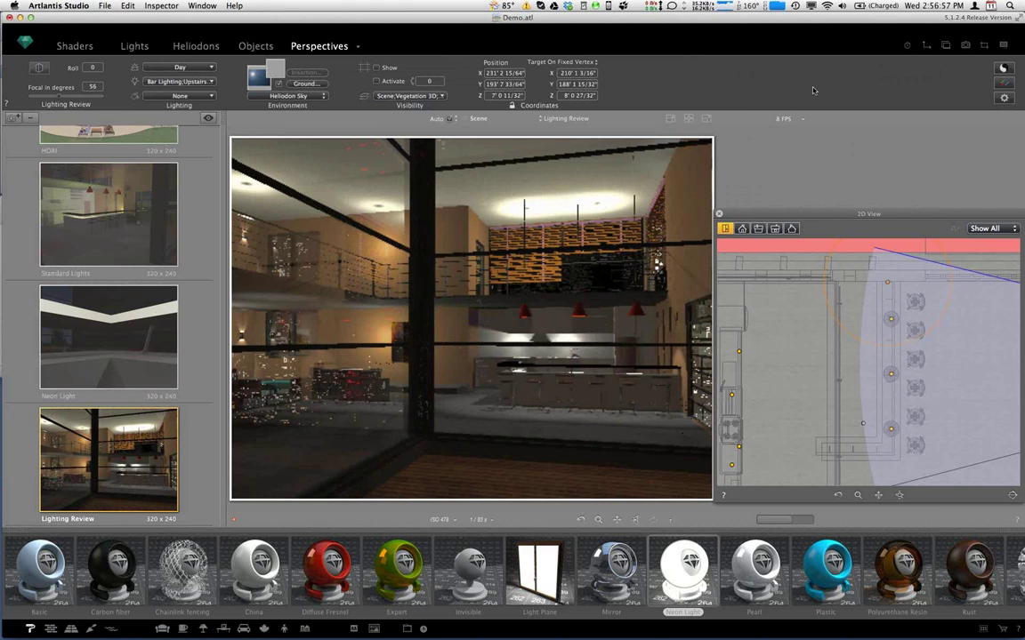
# Switch to Preview and browse the sample renderings for their lighting, from the title image through the night exteriors and bar interior.
pyautogui.press('super+Tab')
pyautogui.press('super+Tab')
pyautogui.press('super+Tab')
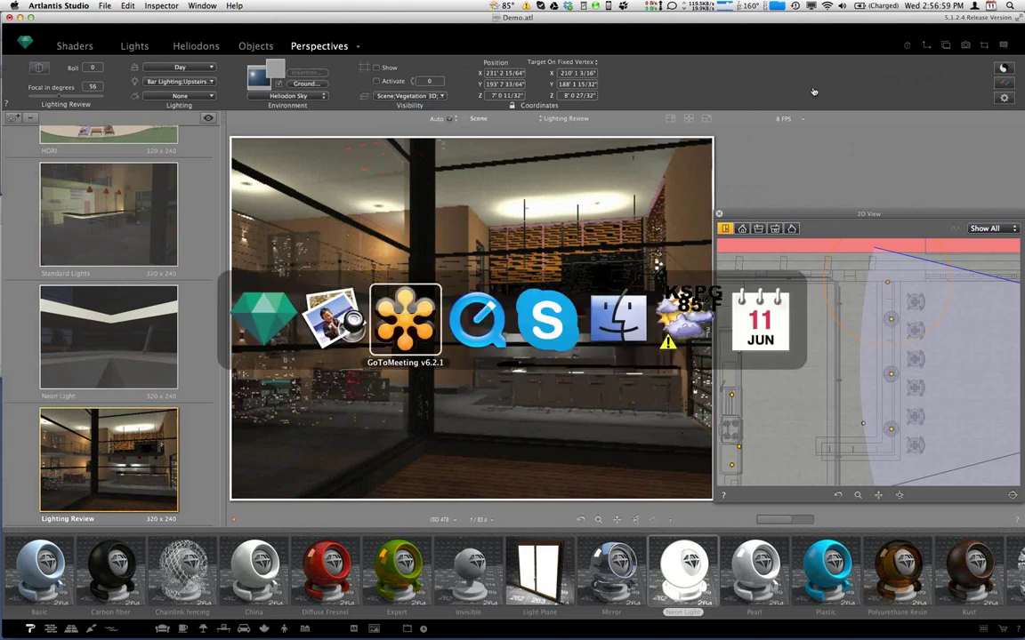
pyautogui.press('super+shift+Tab')
pyautogui.press('super+shift+Tab')
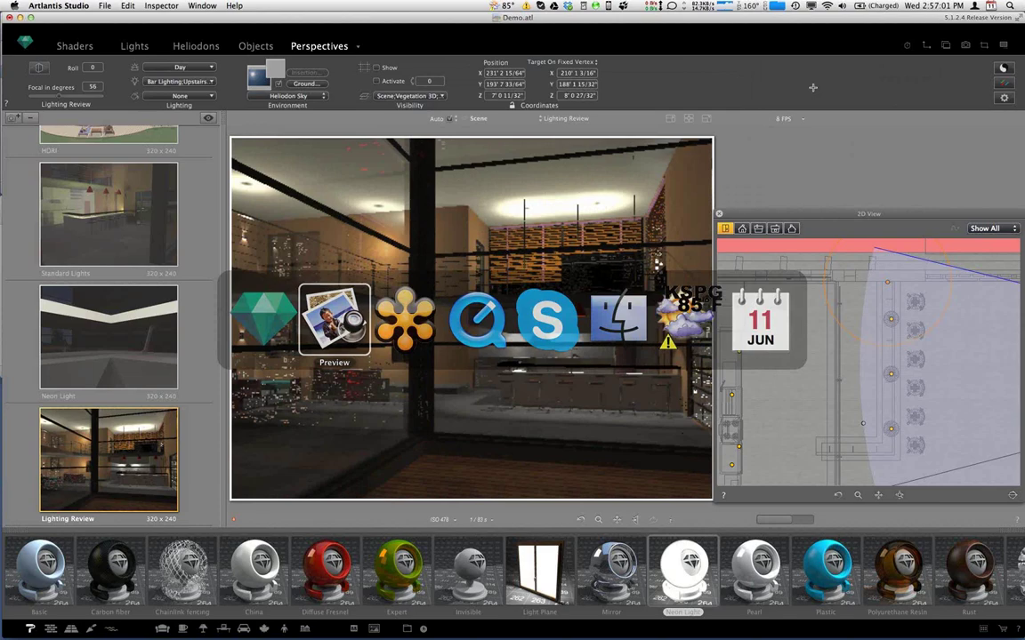
pyautogui.press('super')
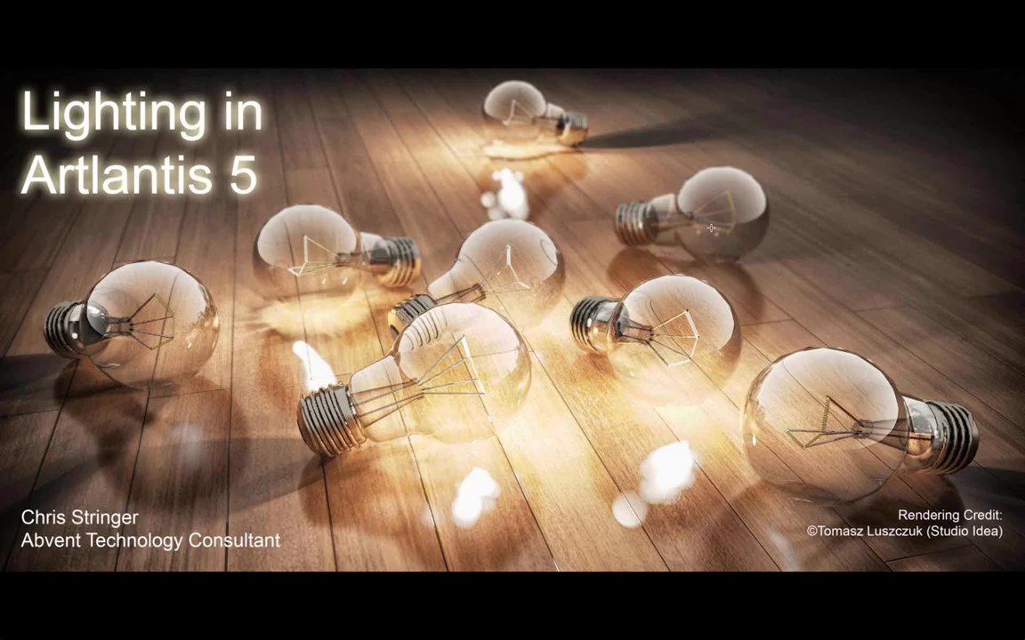
pyautogui.scroll(-2, 711, 229)
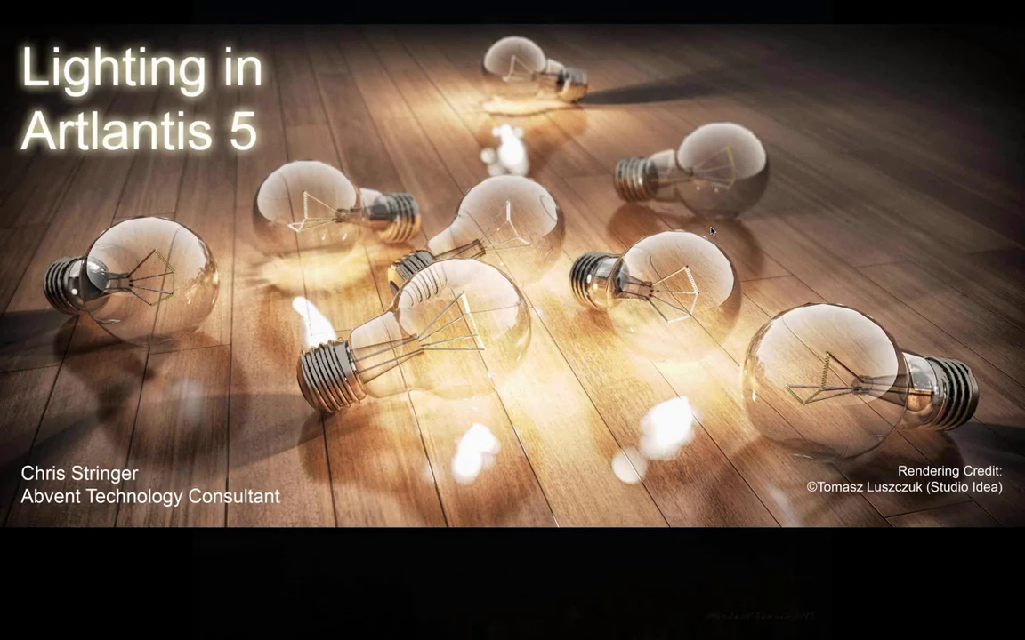
pyautogui.scroll(-3, 711, 228)
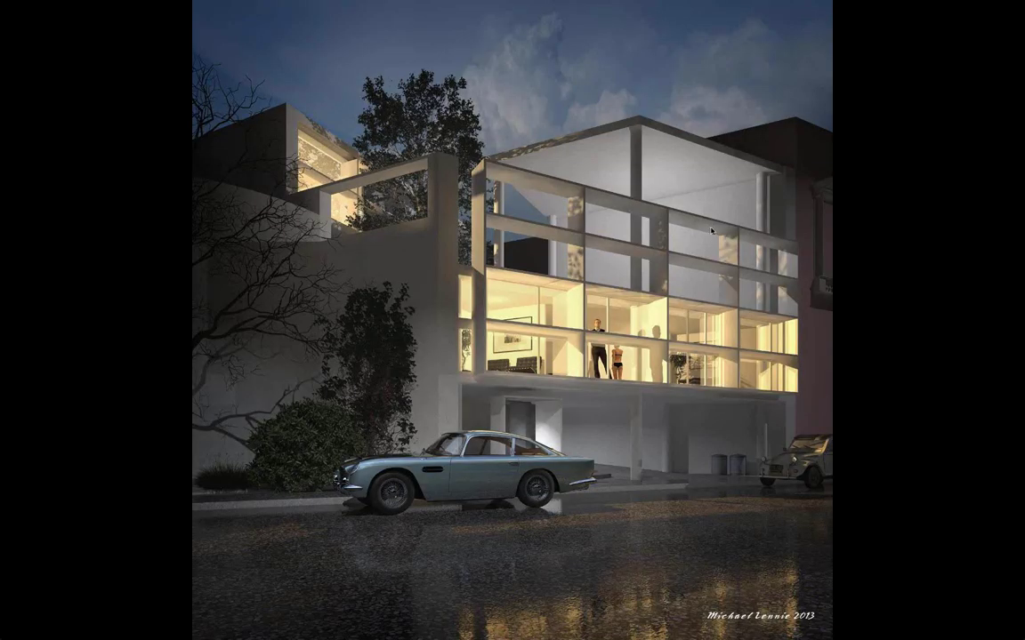
pyautogui.scroll(-5, 711, 230)
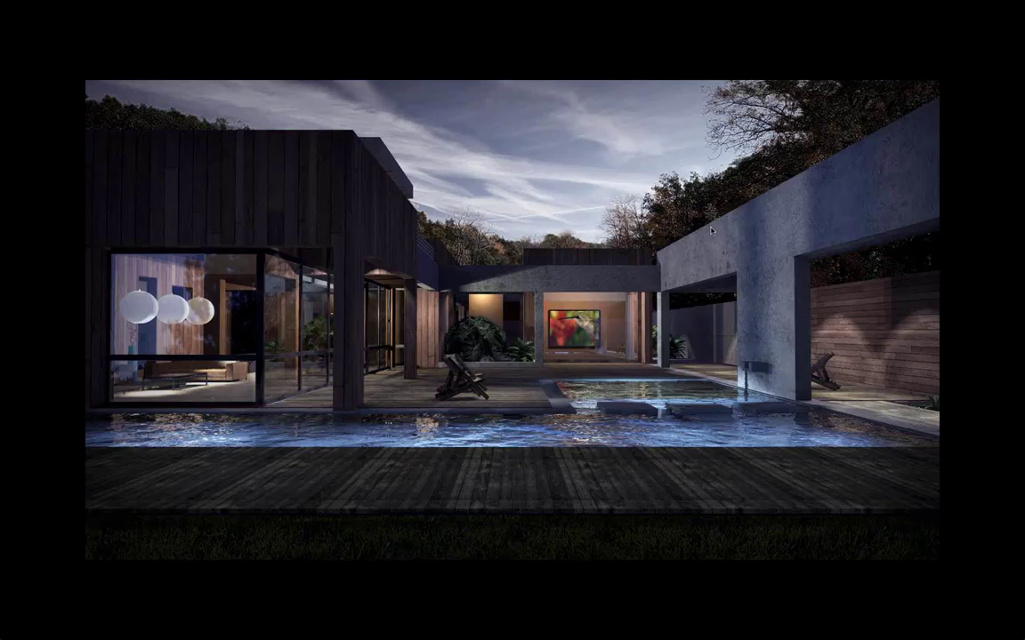
pyautogui.scroll(-5, 711, 229)
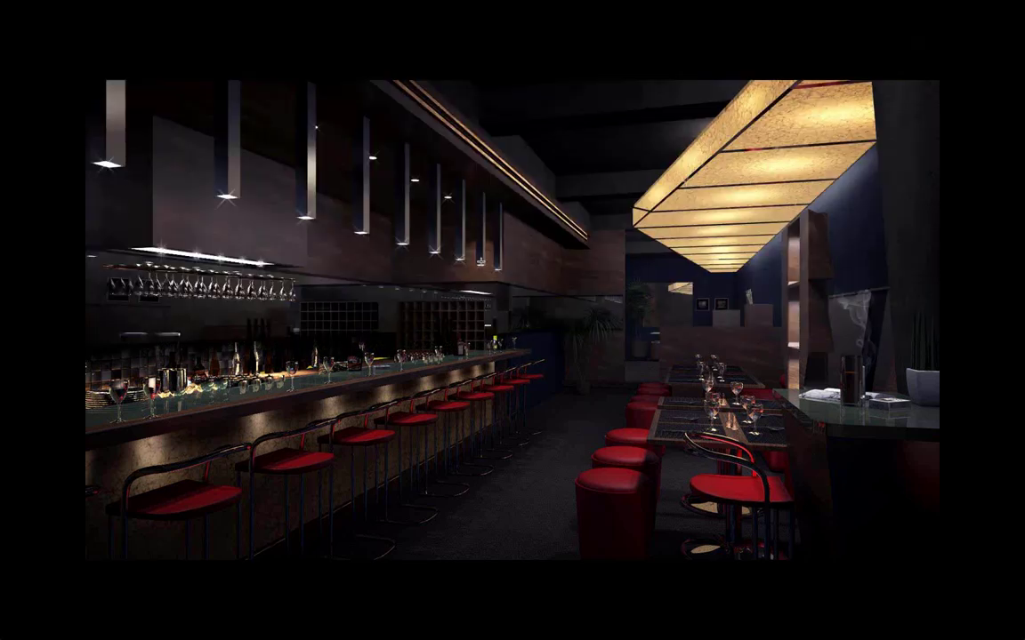
pyautogui.scroll(-3, 480, 264)
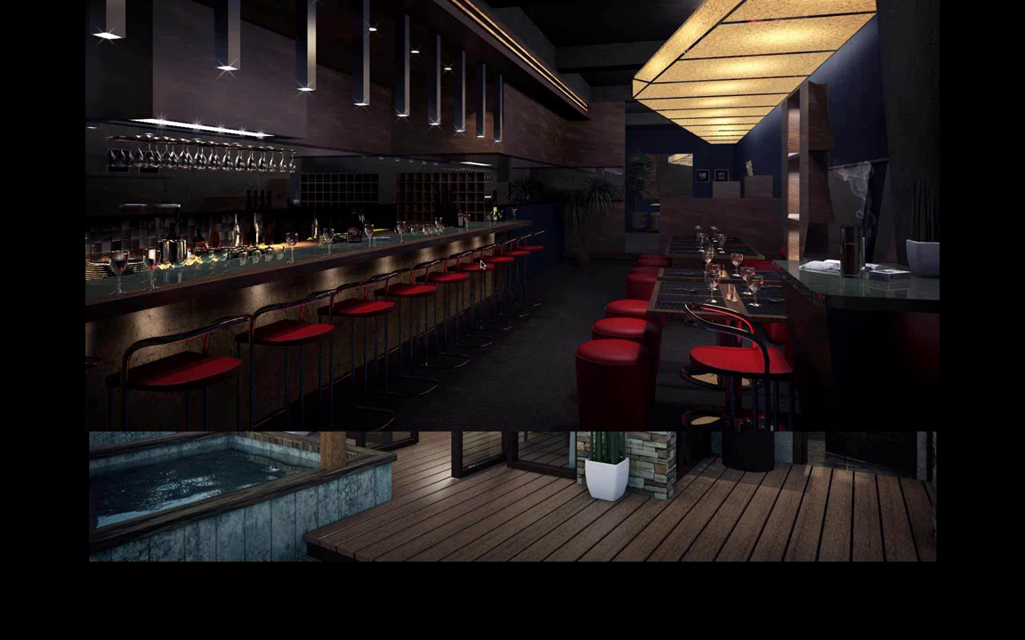
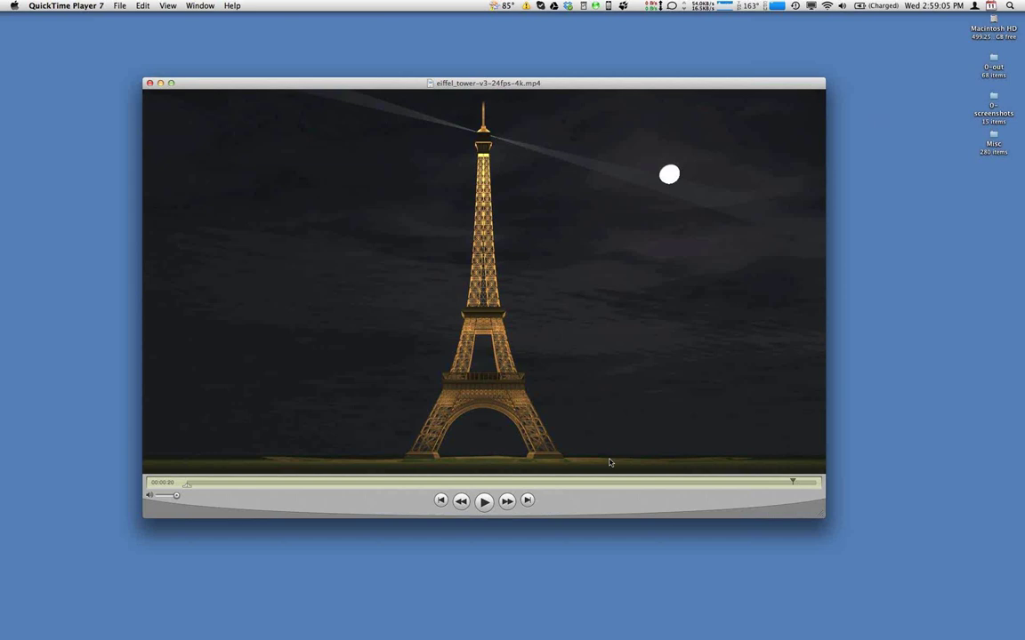
# Scrub the Eiffel Tower animation back to 00:00:11 and move its player window to the desktop's upper-left corner.
pyautogui.click(580, 481)
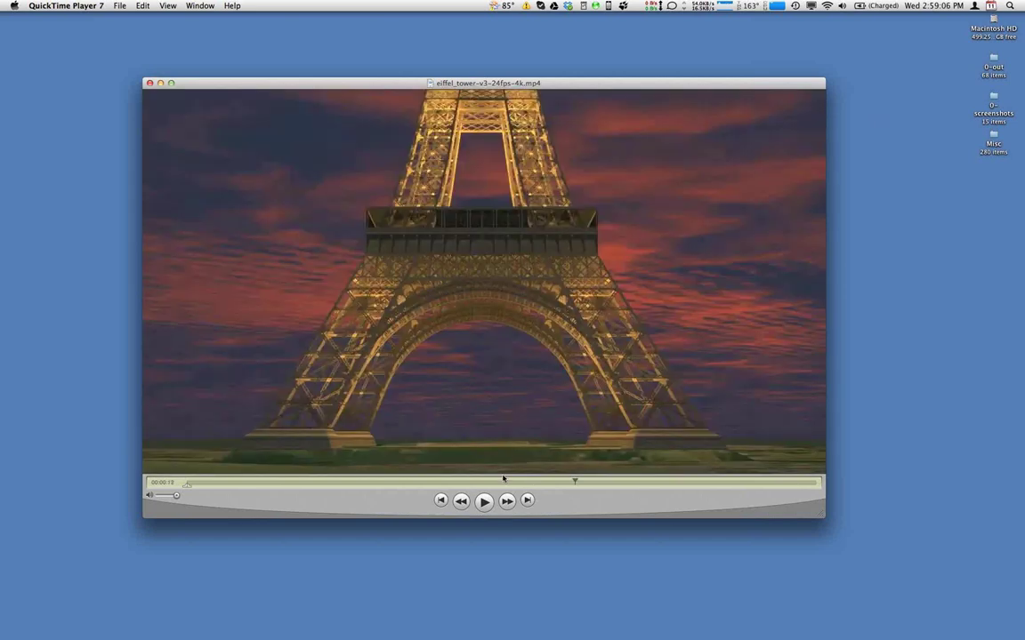
pyautogui.click(501, 480)
pyautogui.moveTo(502, 480); pyautogui.dragTo(534, 482)
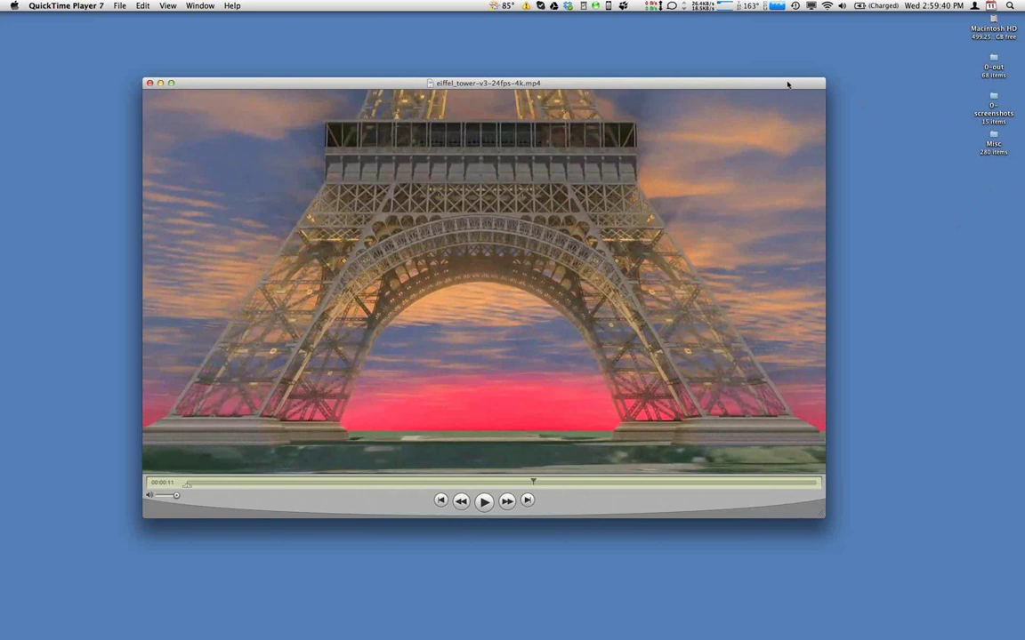
pyautogui.moveTo(787, 85); pyautogui.dragTo(648, 5)
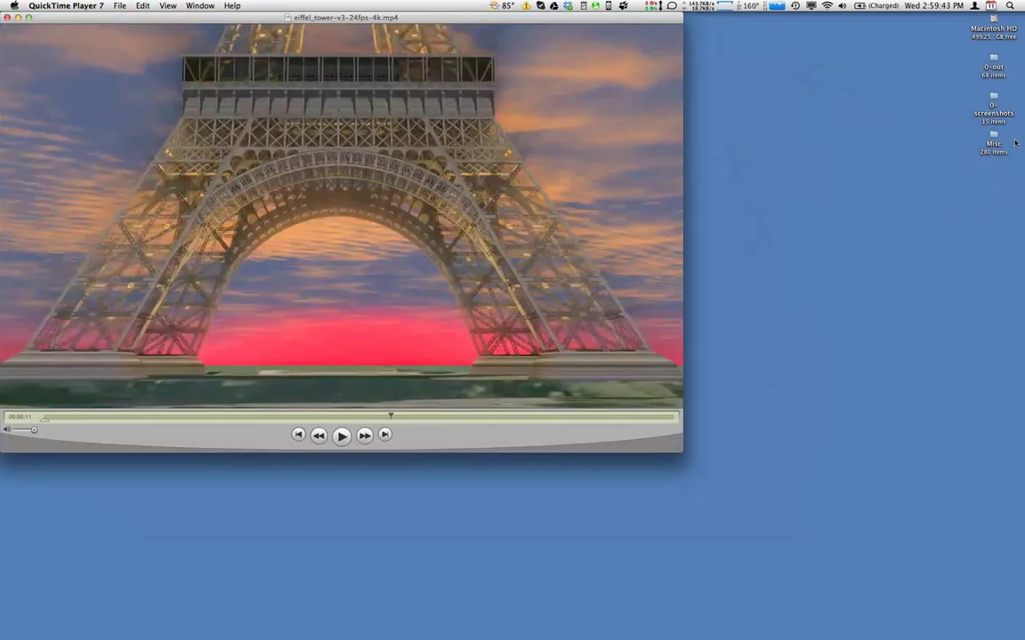
# Switch to GoToMeeting, return to the Eiffel Tower animation in QuickTime Player, and scrub it back to 00:00:10.
pyautogui.press('super+Tab')
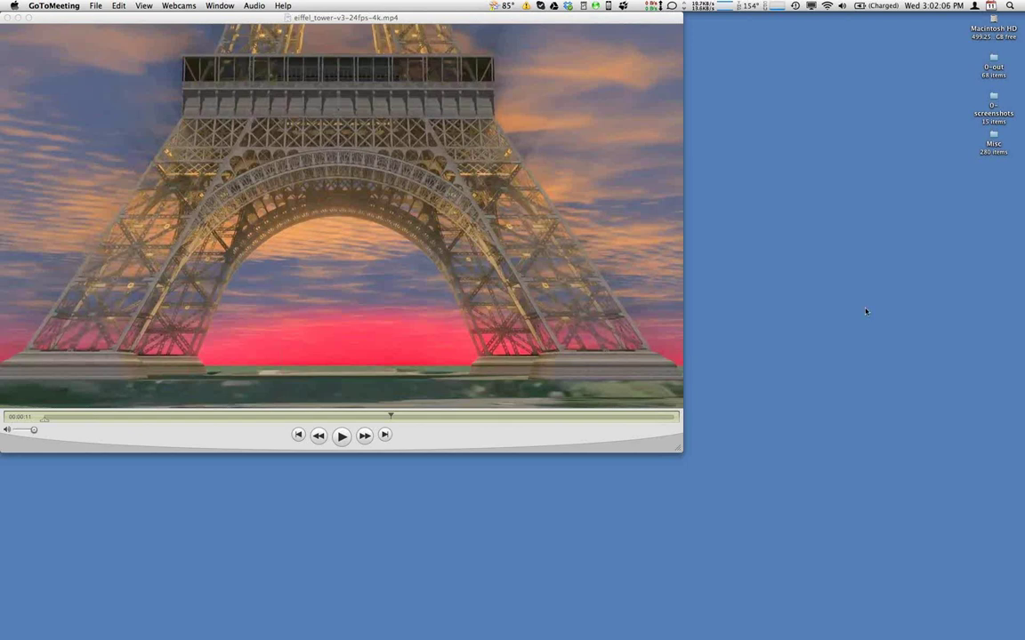
pyautogui.click(389, 416)
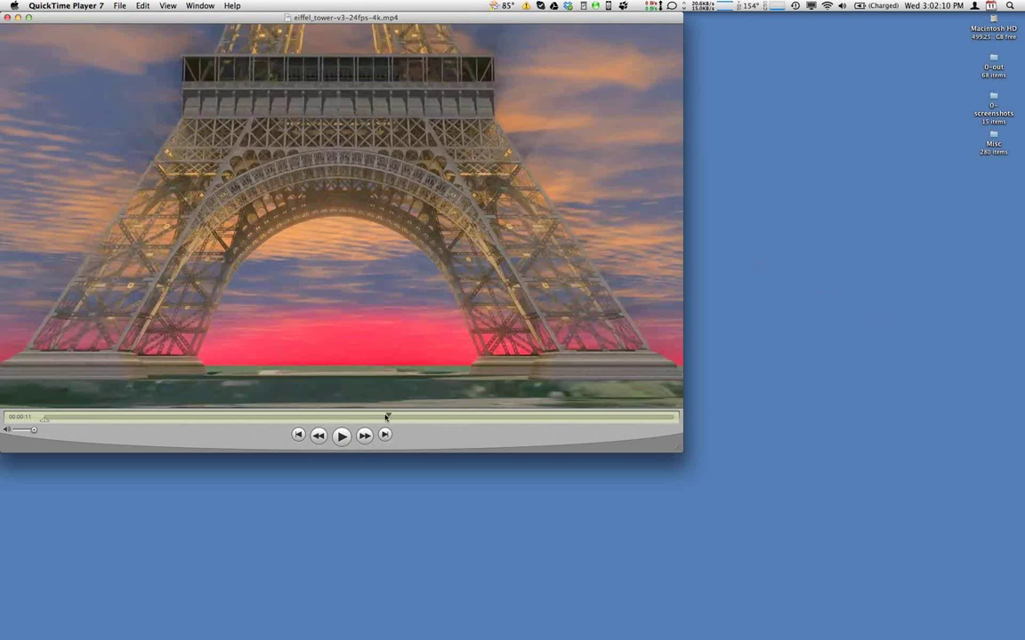
pyautogui.moveTo(386, 416); pyautogui.dragTo(352, 416)
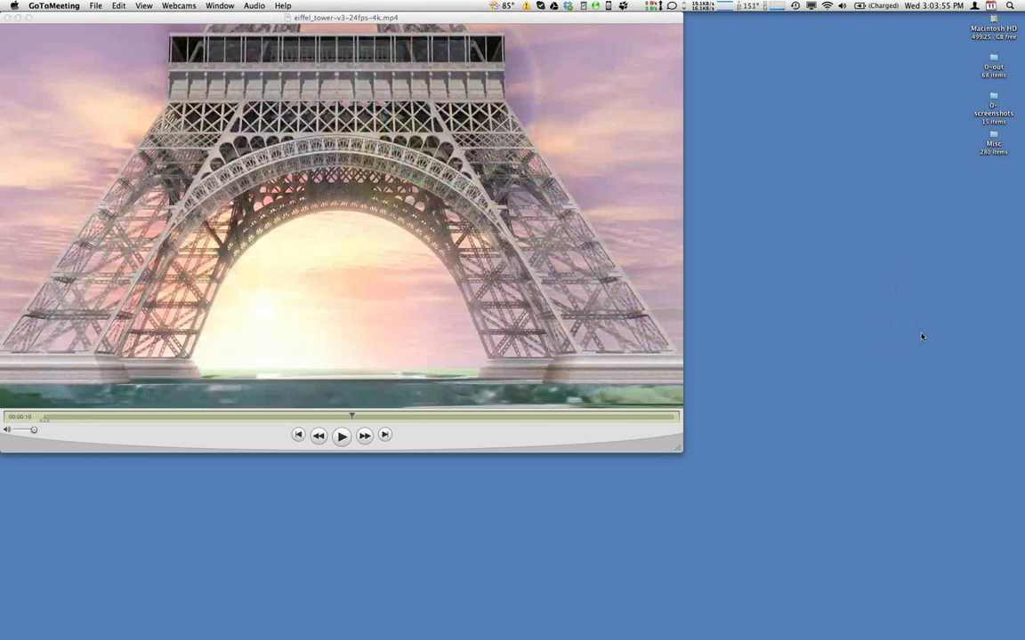
# Switch to Artlantis Studio.
pyautogui.press('super+Tab')
pyautogui.press('super+Tab')
pyautogui.press('super+Tab')
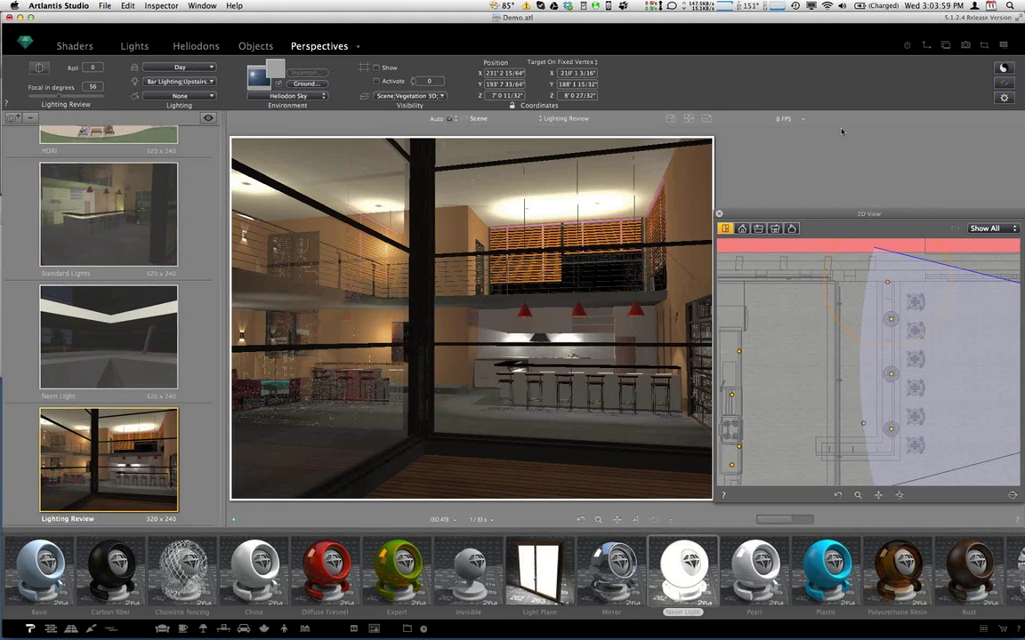
# Try the Interior Lighting and Exterior Lighting presets in the rendering parameters with the physical camera enabled.
pyautogui.click(1000, 67)
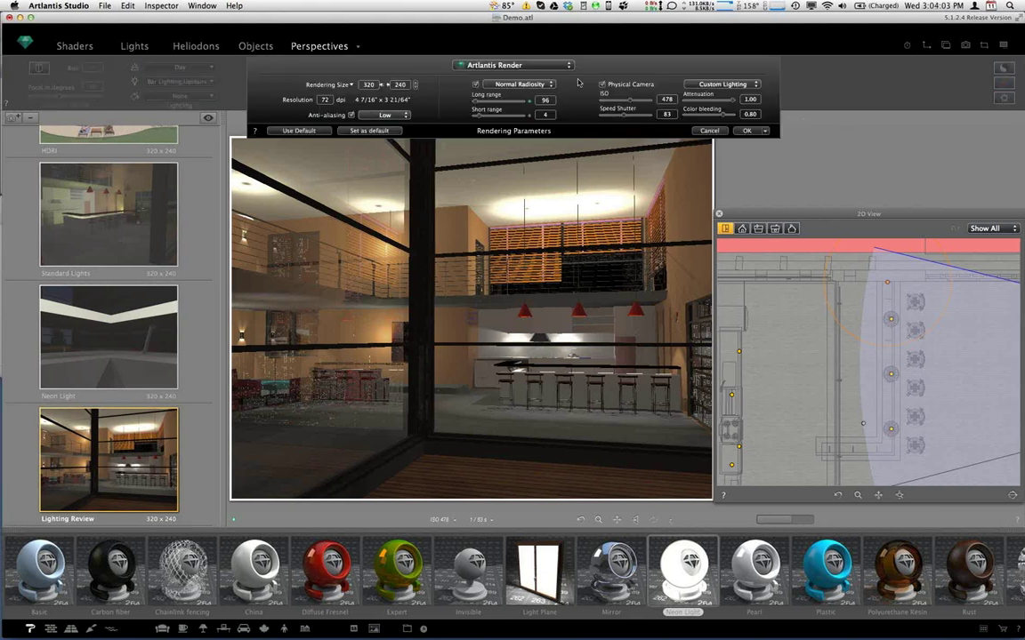
pyautogui.click(722, 84)
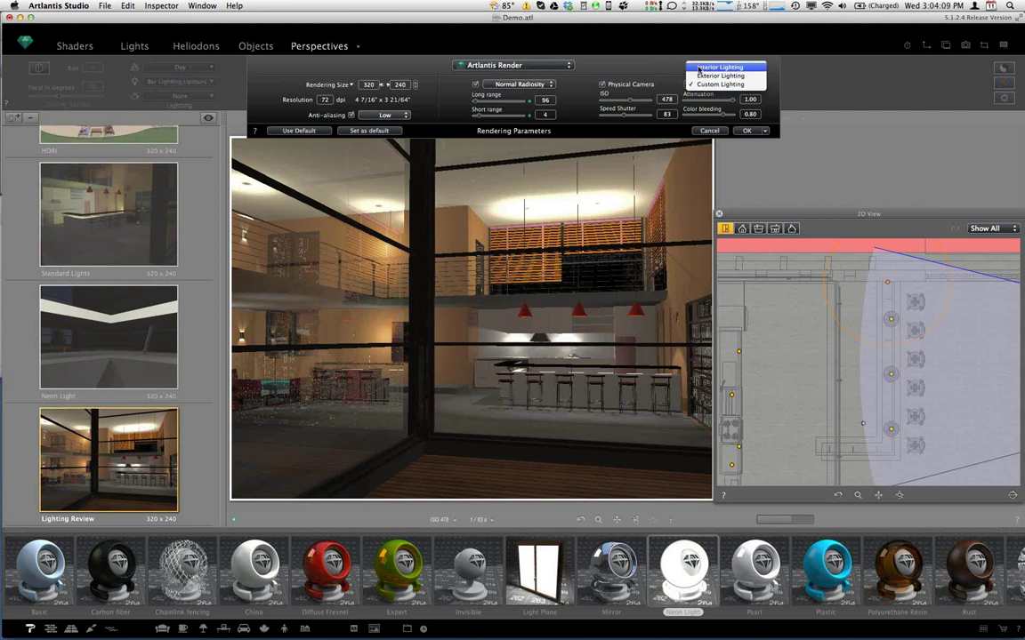
pyautogui.click(701, 67)
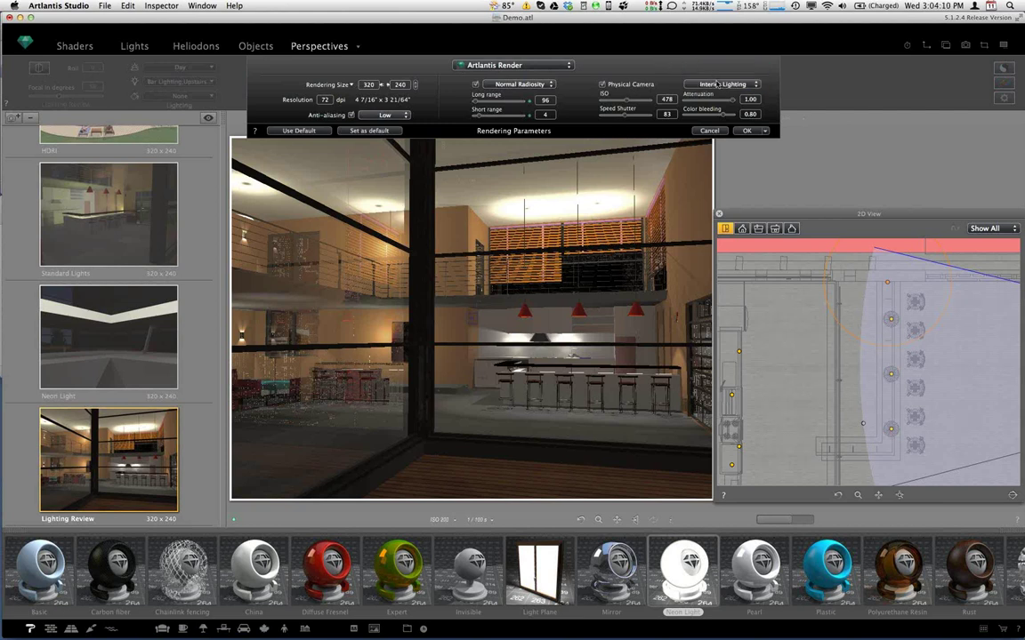
pyautogui.click(718, 84)
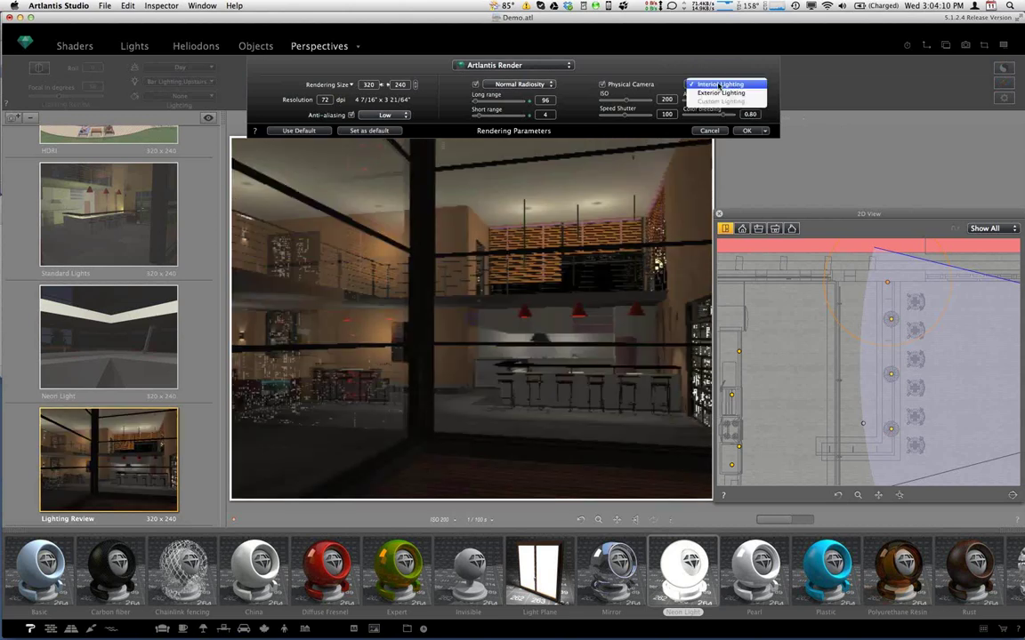
pyautogui.click(721, 93)
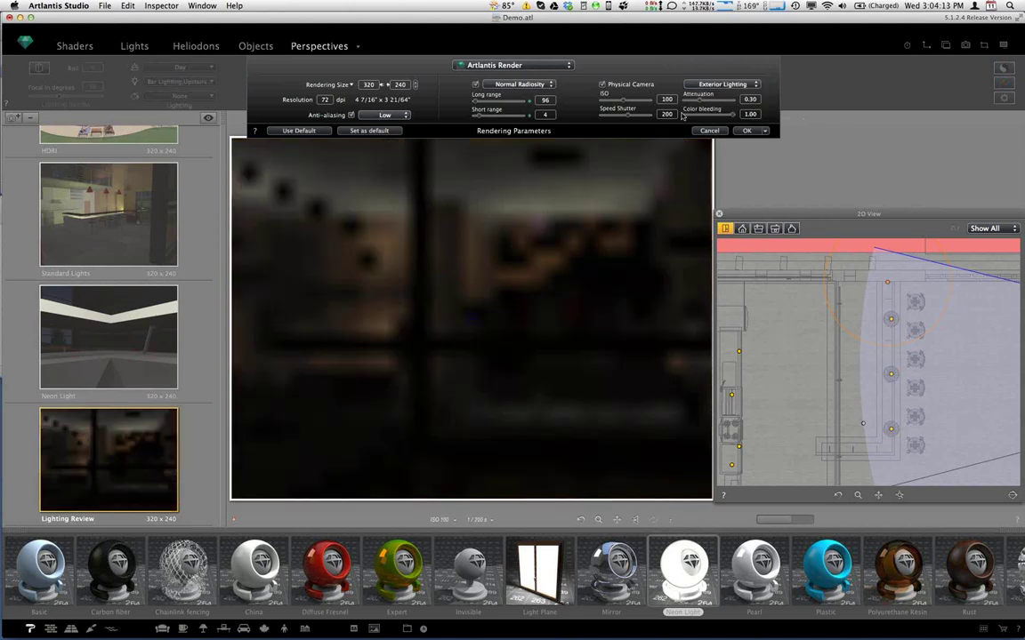
# Disable the physical camera and try the Interior Lighting and Exterior Lighting presets without it.
pyautogui.click(602, 84)
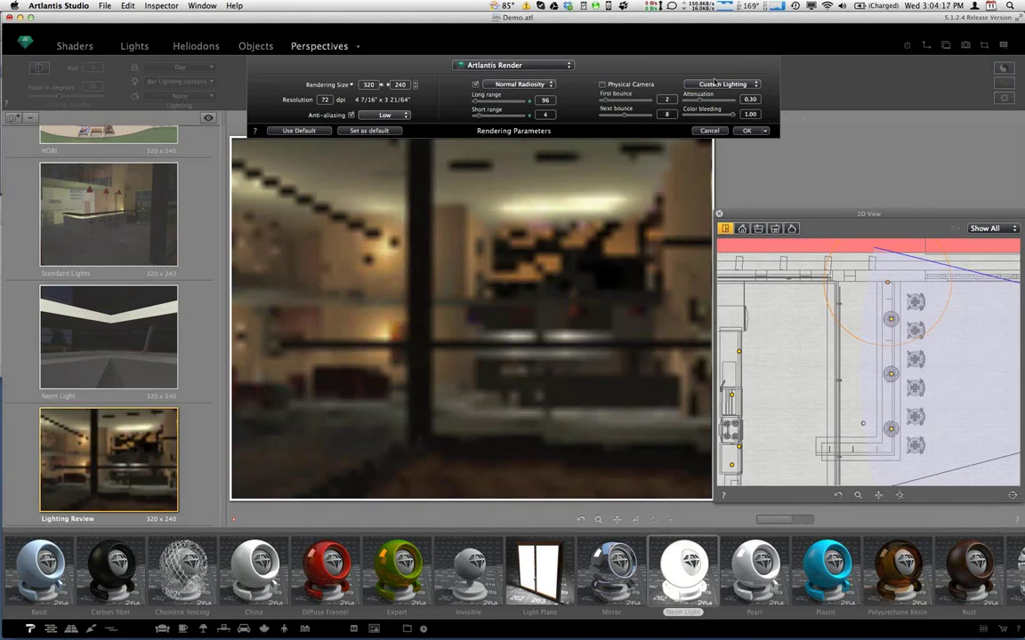
pyautogui.click(716, 85)
pyautogui.click(716, 67)
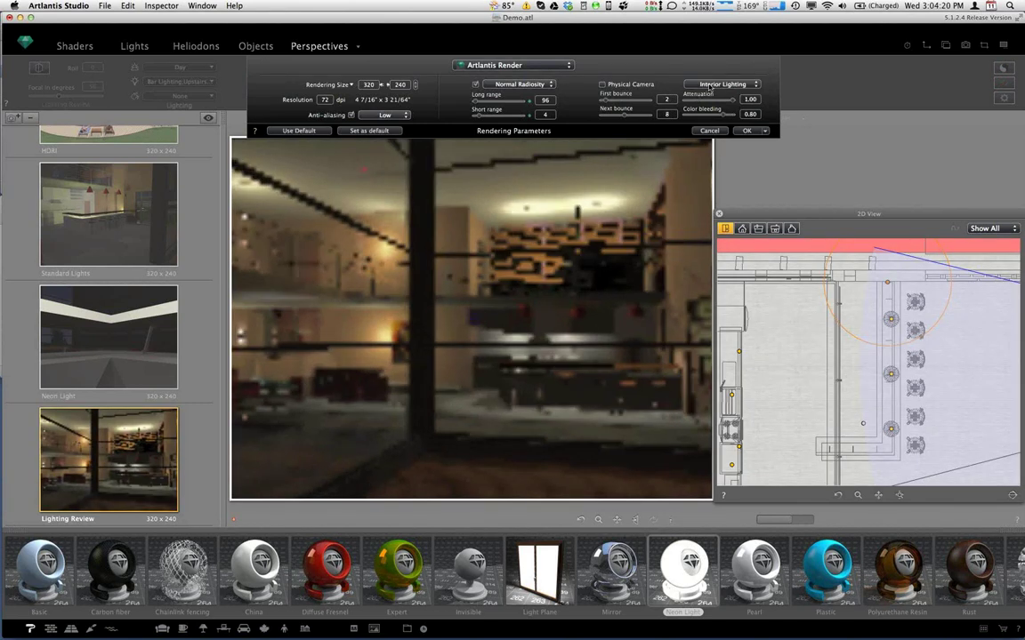
pyautogui.click(712, 84)
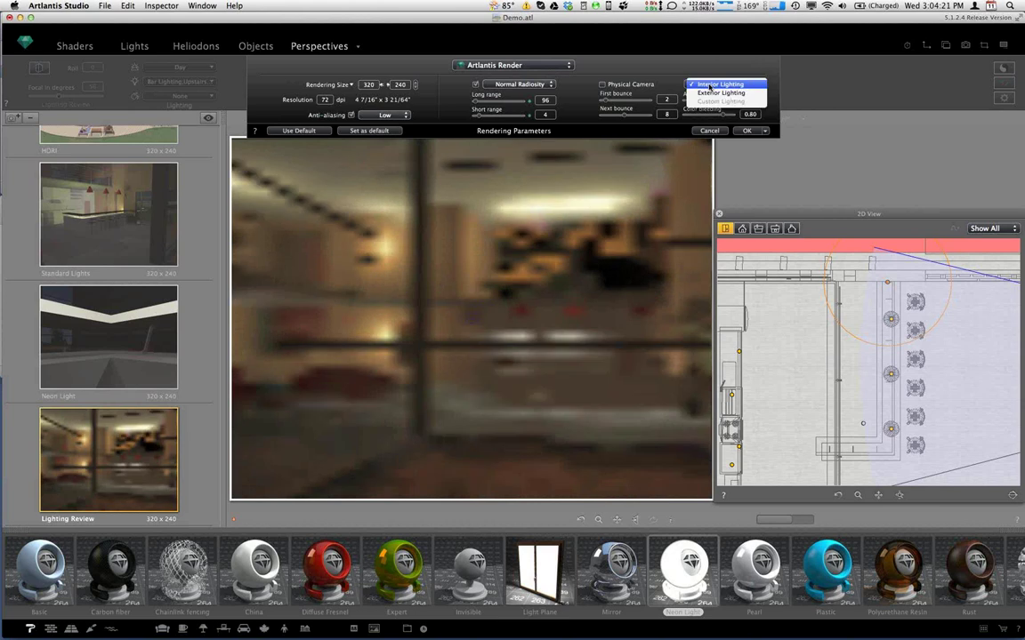
pyautogui.click(710, 92)
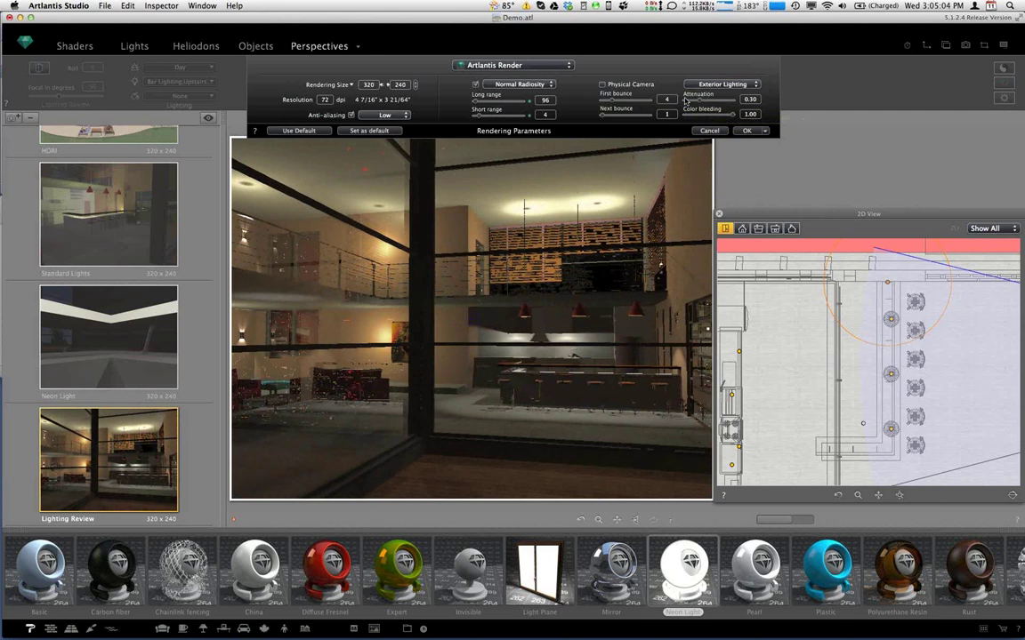
# Return to Artlantis Studio and discard the rendering parameter changes.
pyautogui.press('super+Tab')
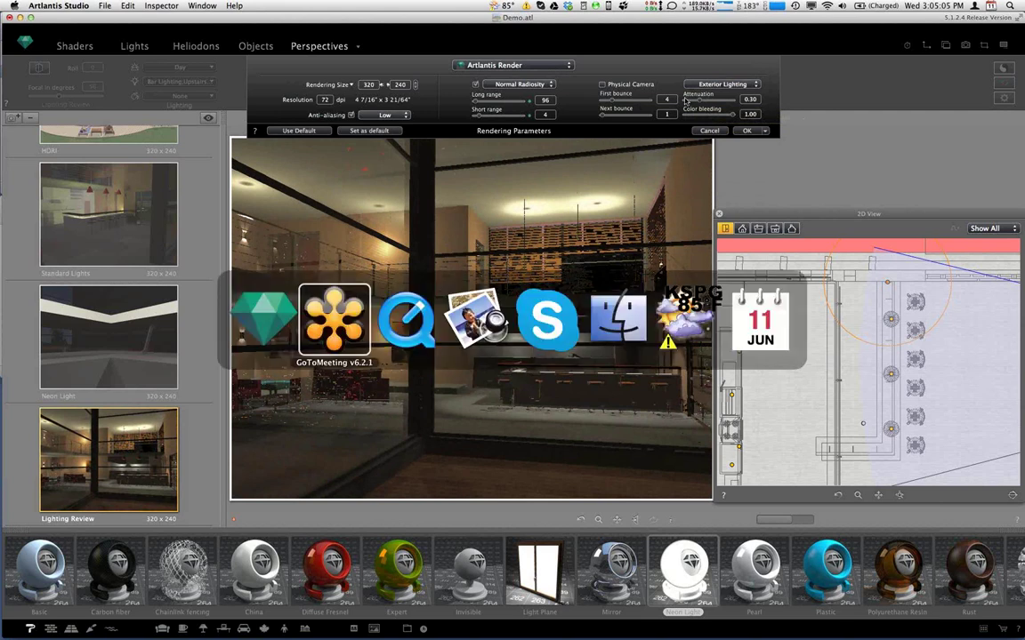
pyautogui.press('super+Tab')
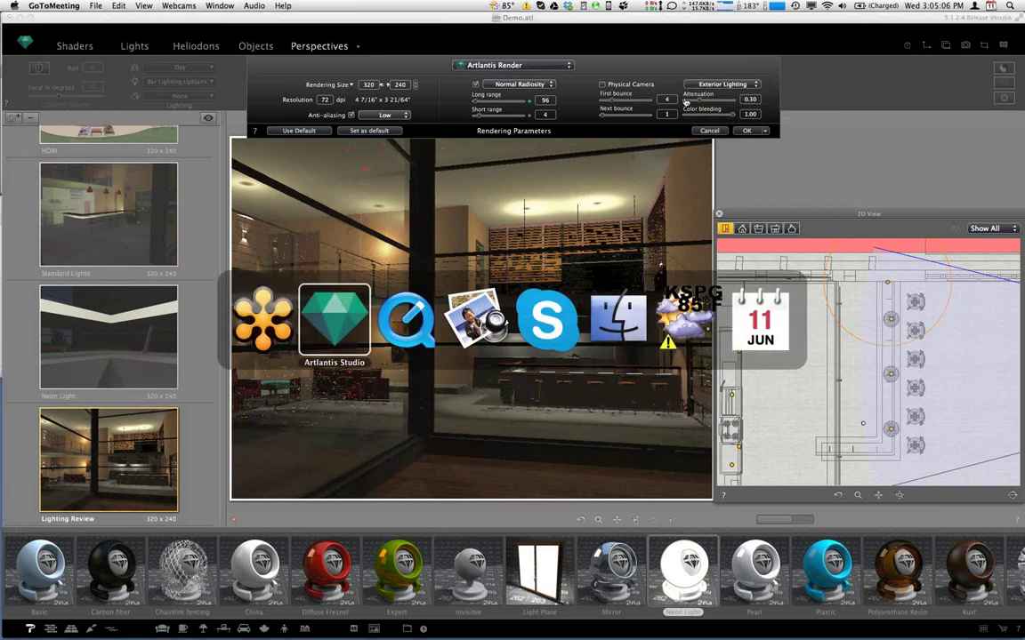
pyautogui.press('super+Tab')
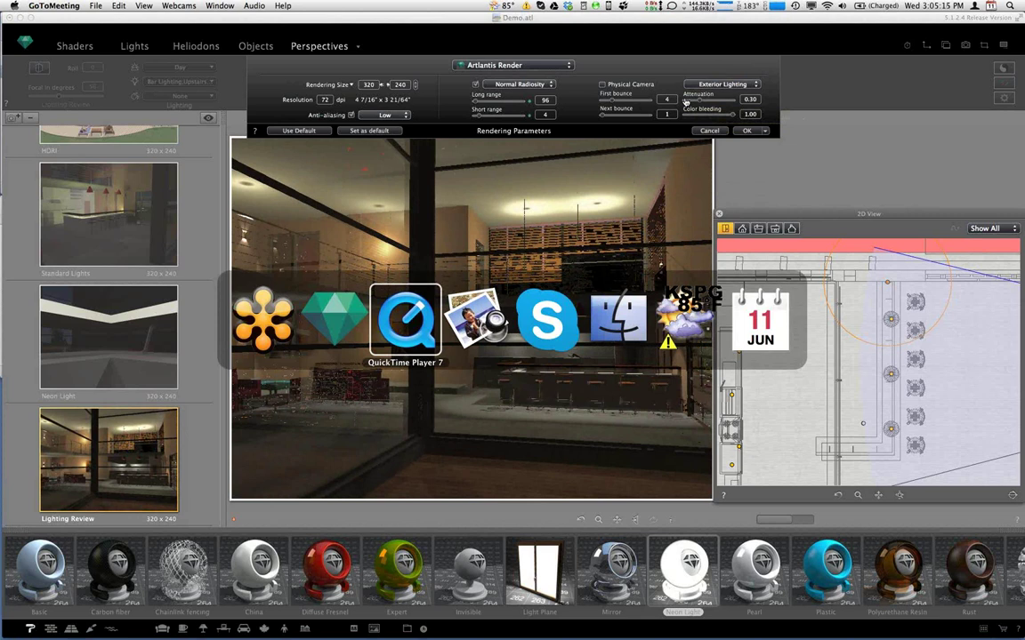
pyautogui.press('Escape')
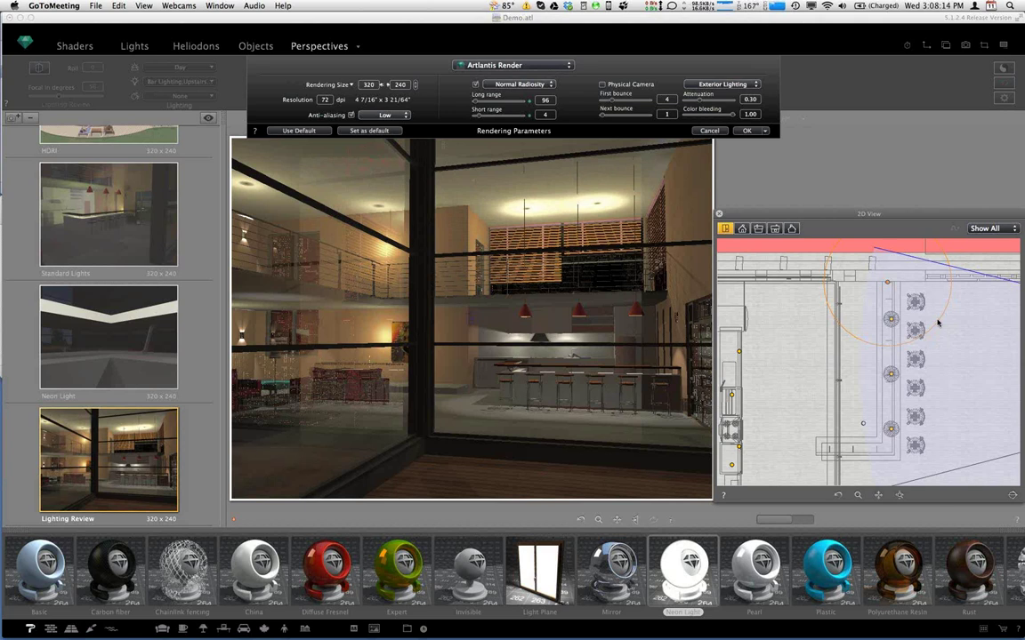
pyautogui.click(719, 134)
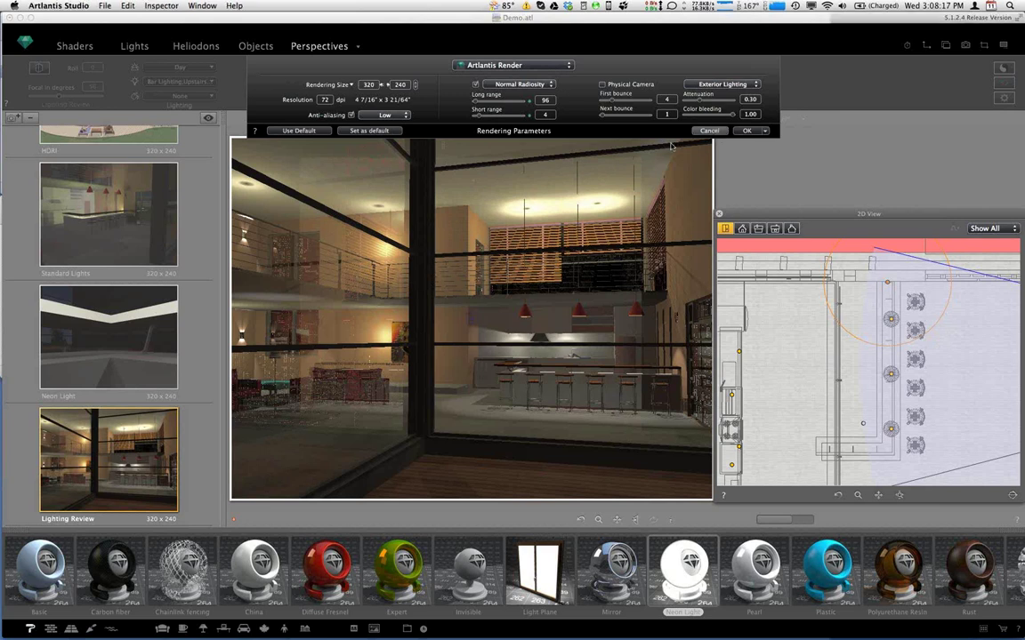
pyautogui.press('Escape')
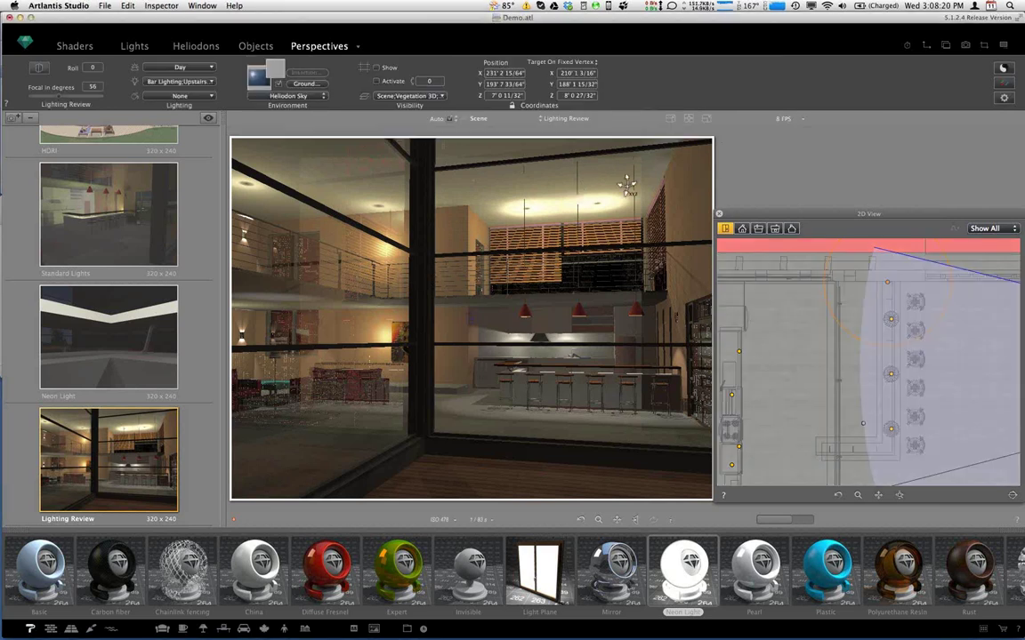
# Switch from the perspectives to the animations and reveal the timeline of the Sequence animation.
pyautogui.scroll(3, 627, 182)
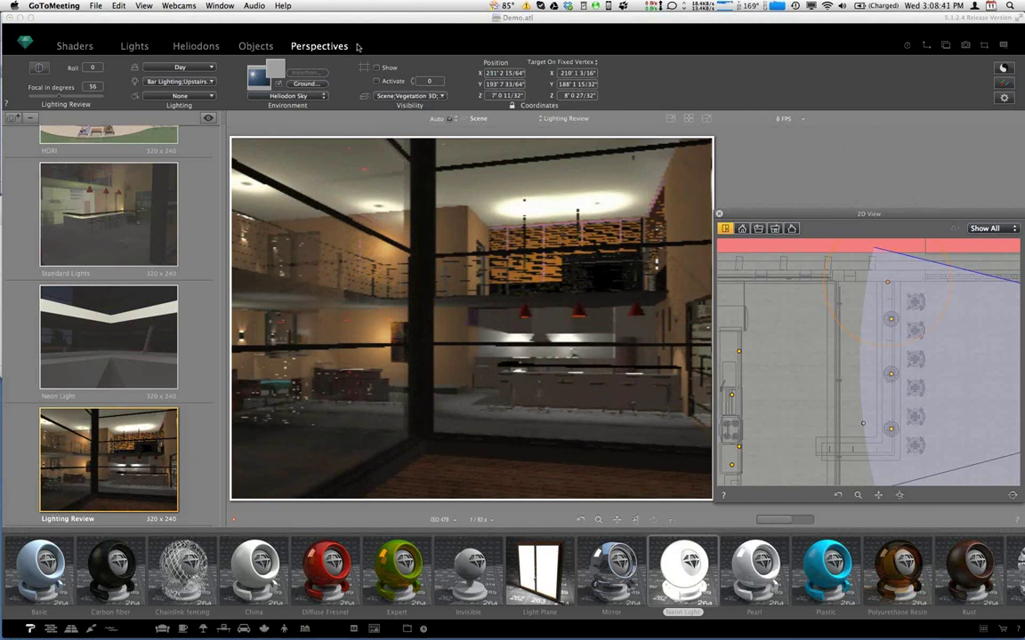
pyautogui.click(322, 46)
pyautogui.click(377, 93)
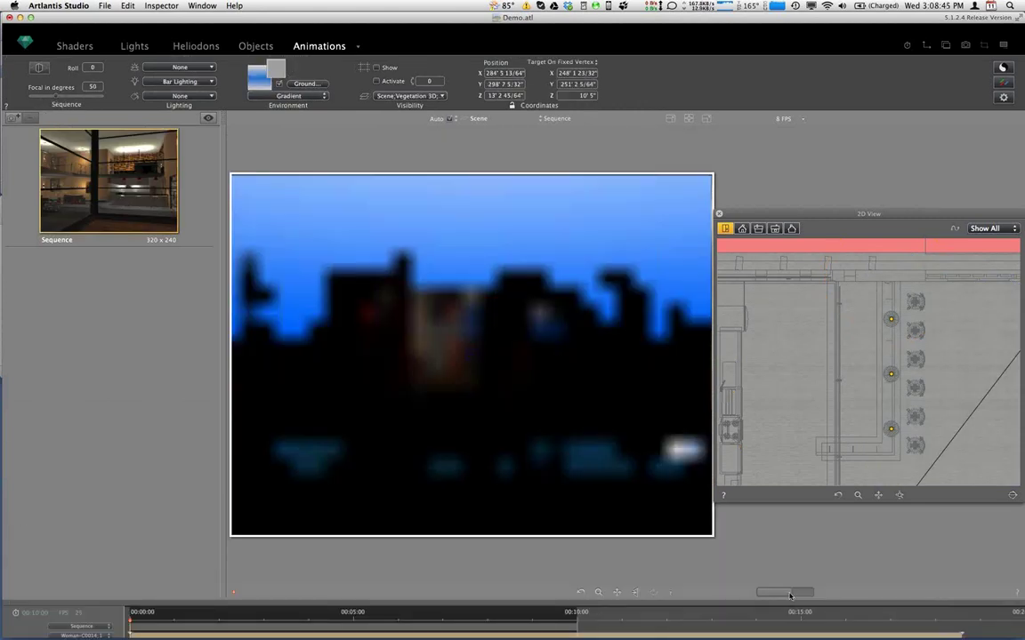
pyautogui.click(788, 592)
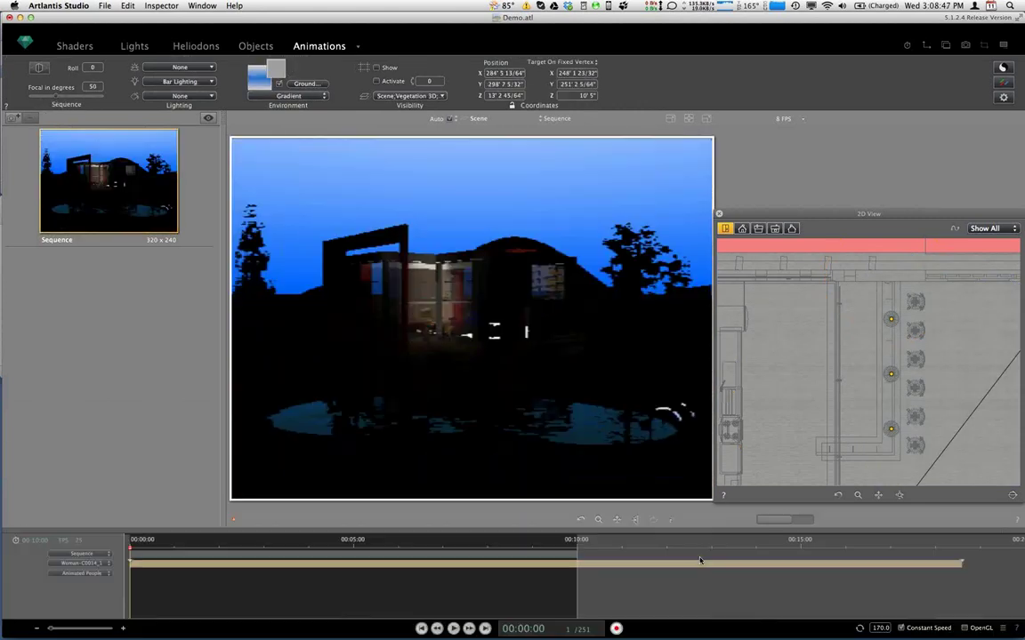
# Detach the animation timeline into its own floating window and close that window again.
pyautogui.click(1004, 629)
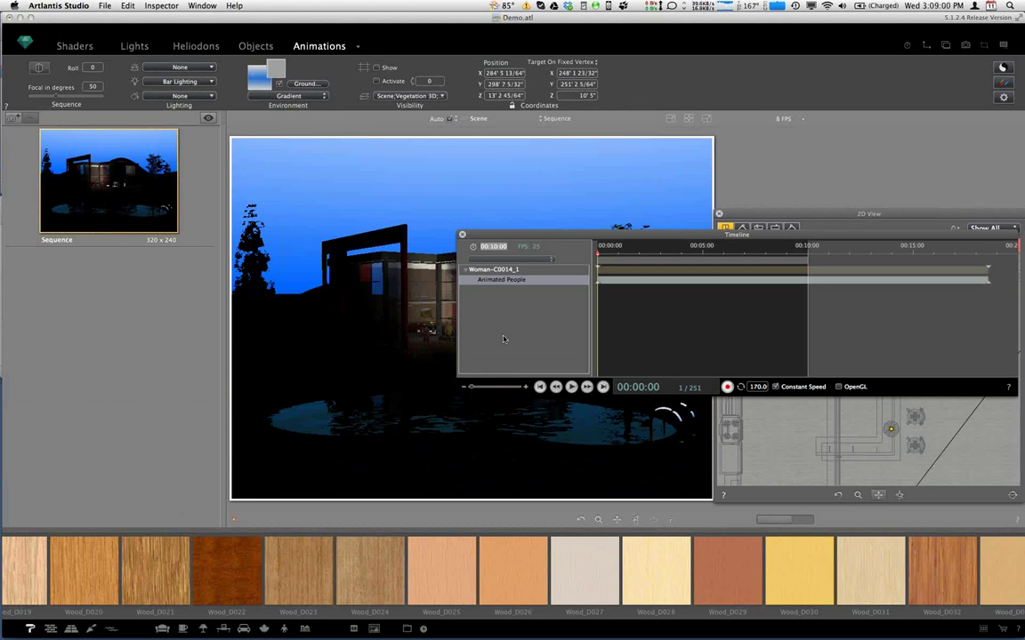
pyautogui.click(233, 6)
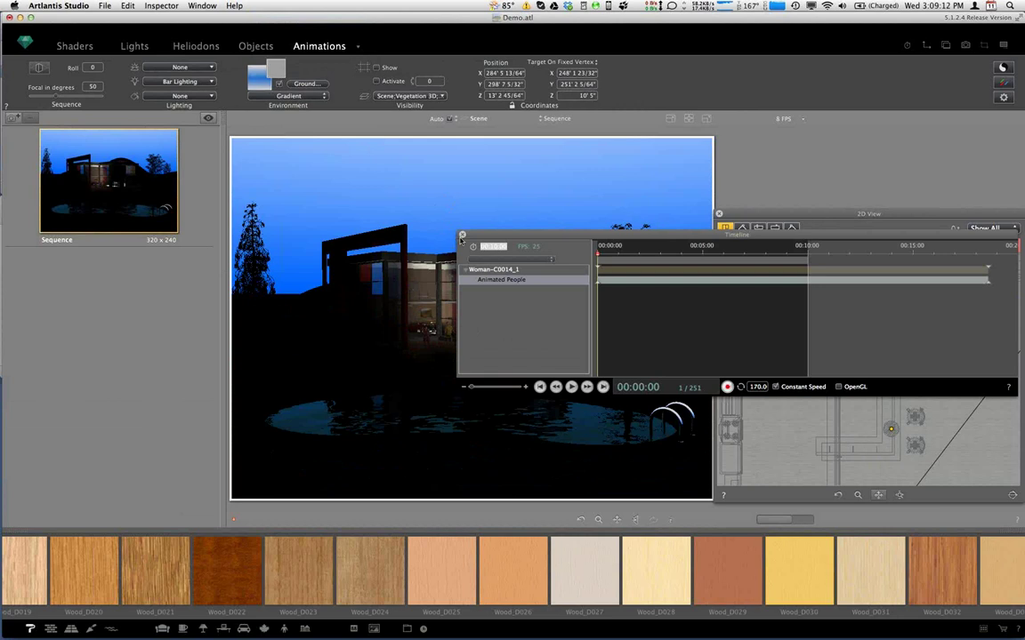
pyautogui.click(462, 237)
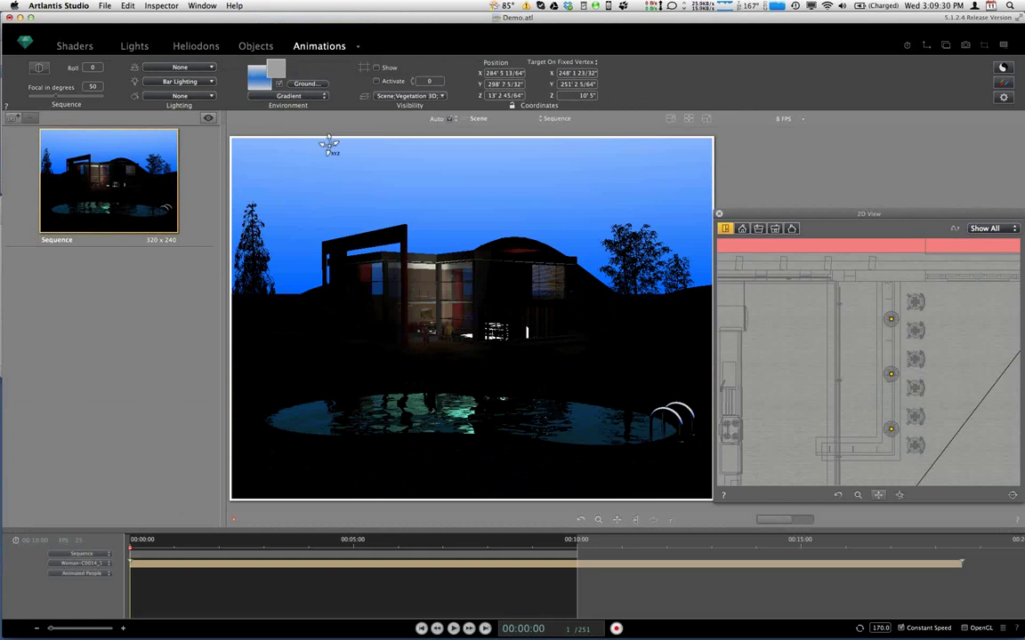
# Examine the gradient background settings of the Sequence animation and leave them without changes.
pyautogui.press('super+Tab')
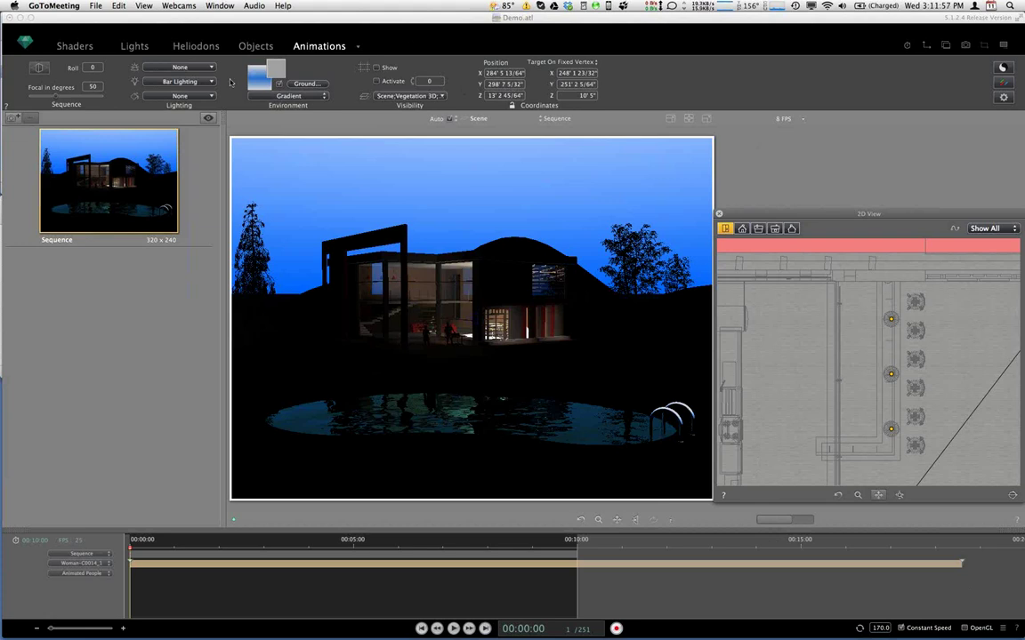
pyautogui.click(265, 86)
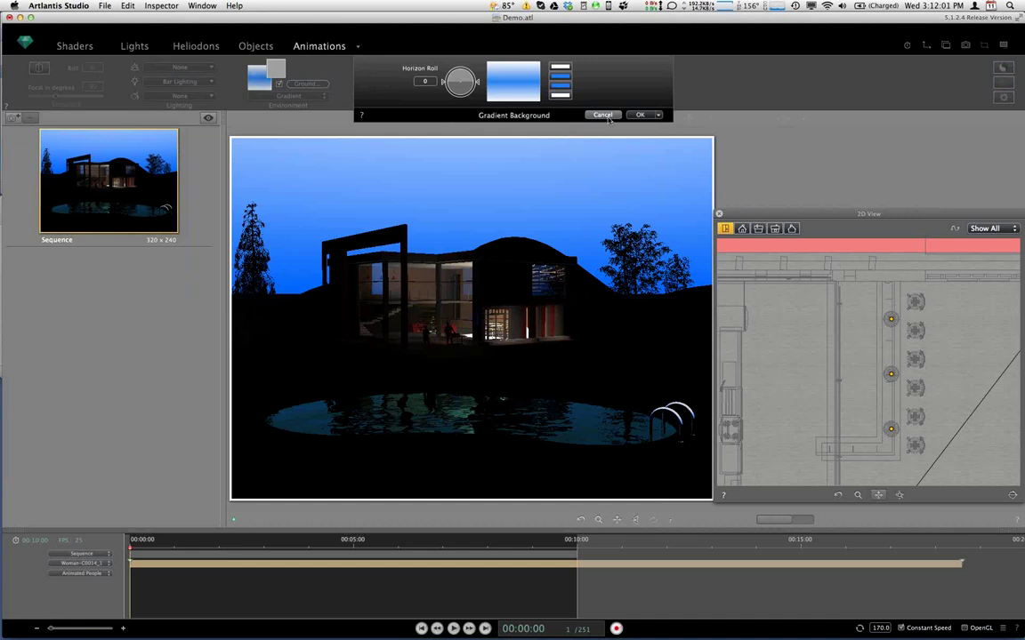
pyautogui.click(603, 115)
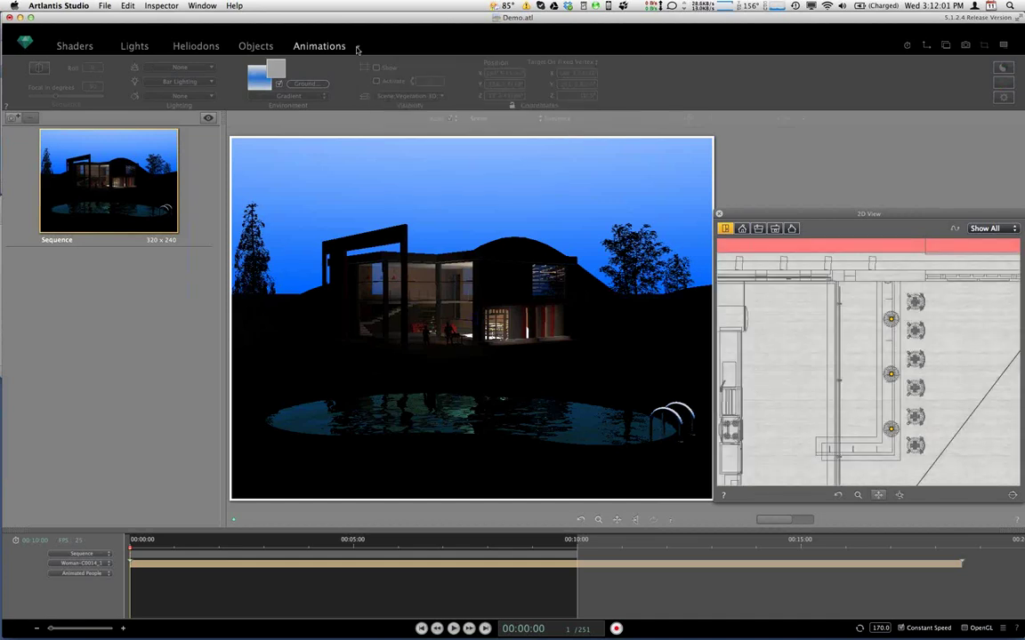
# Go back to the perspectives and activate the HDRI view of the pool.
pyautogui.click(356, 45)
pyautogui.press('Escape')
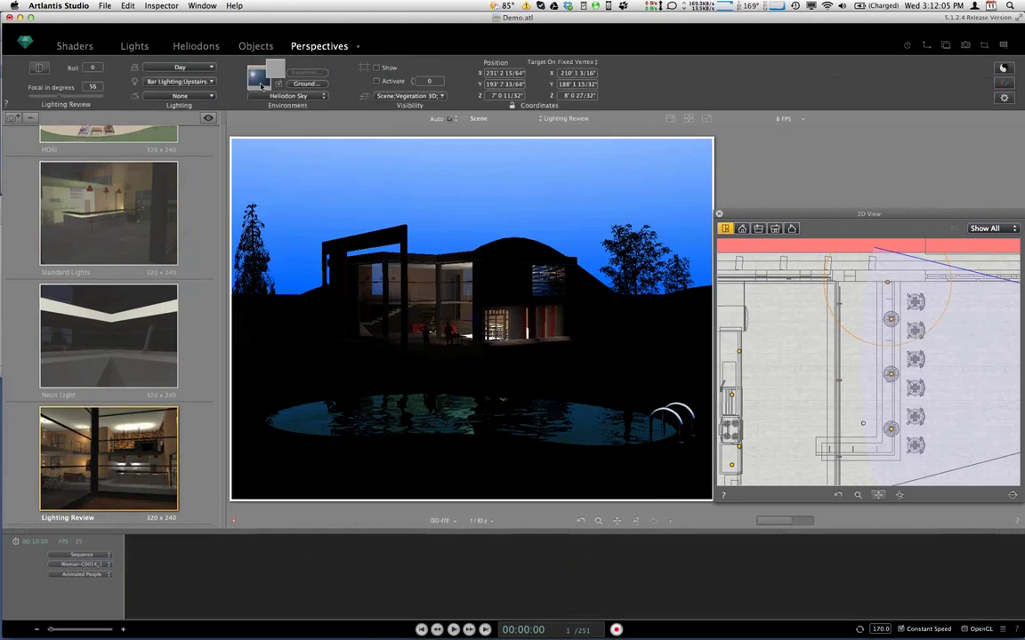
pyautogui.click(261, 84)
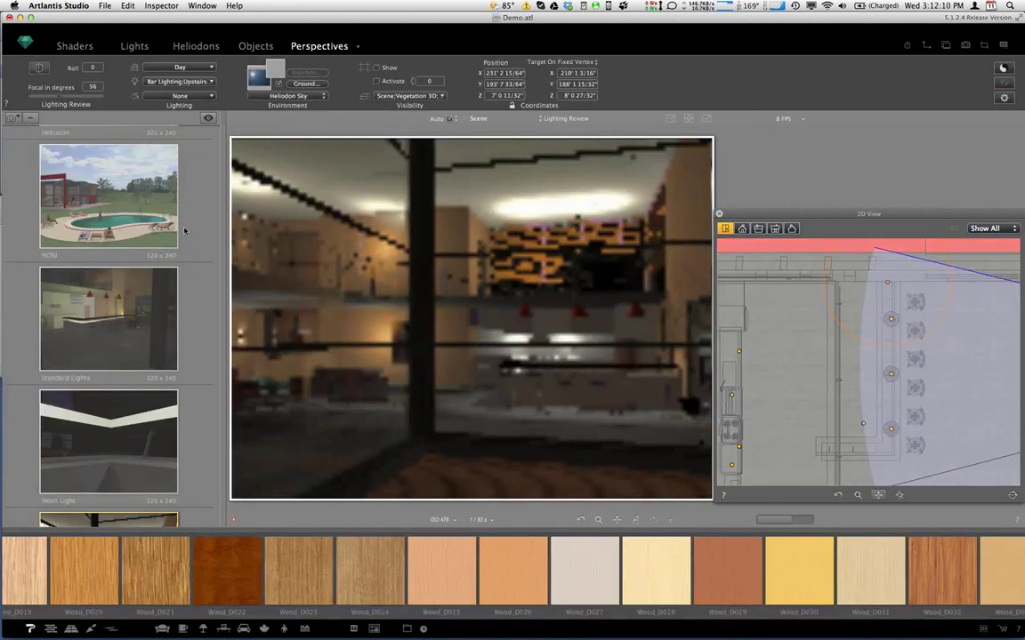
pyautogui.click(116, 204)
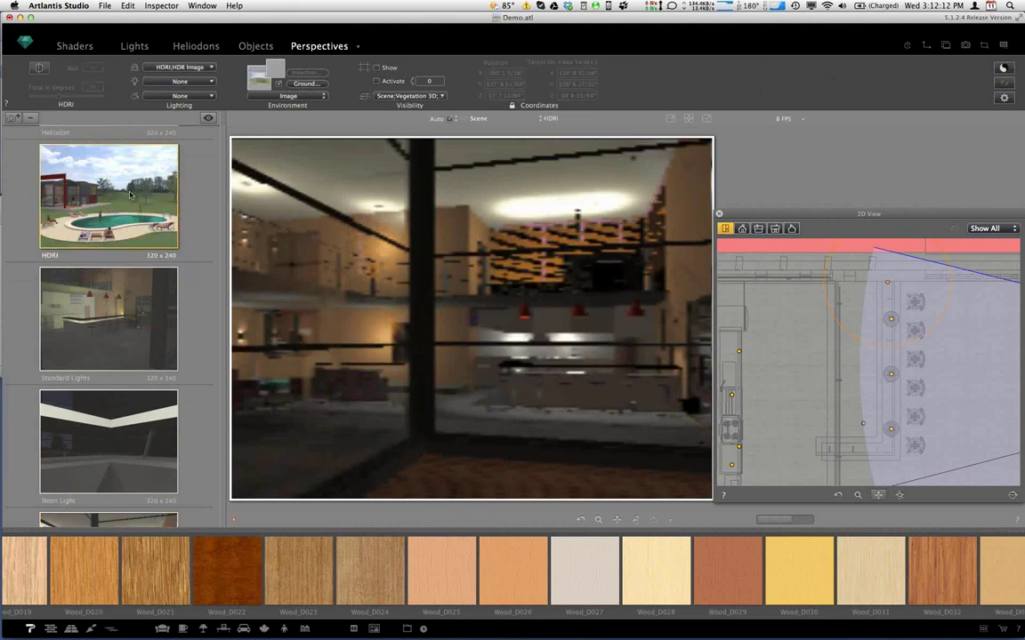
pyautogui.click(130, 196)
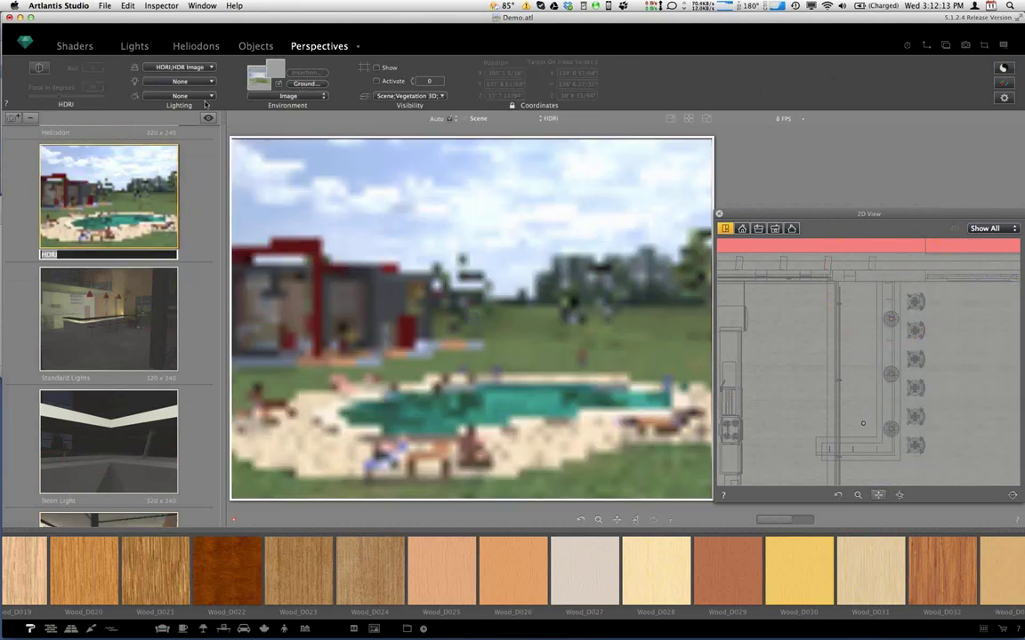
# Examine the HDRI view's background image settings and its heliodon's lighting settings.
pyautogui.click(259, 89)
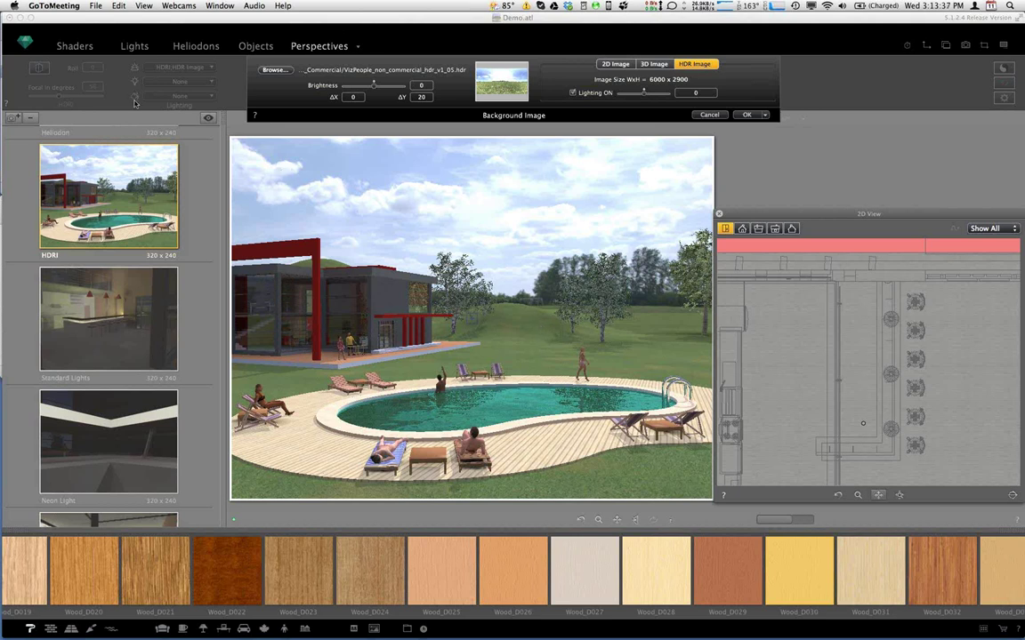
pyautogui.click(715, 116)
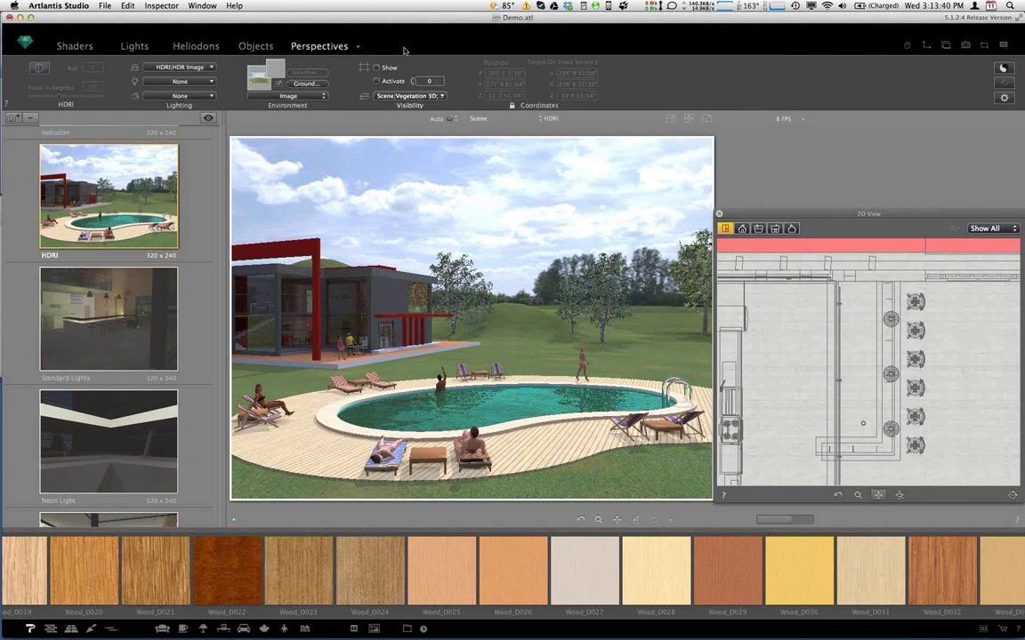
pyautogui.click(195, 55)
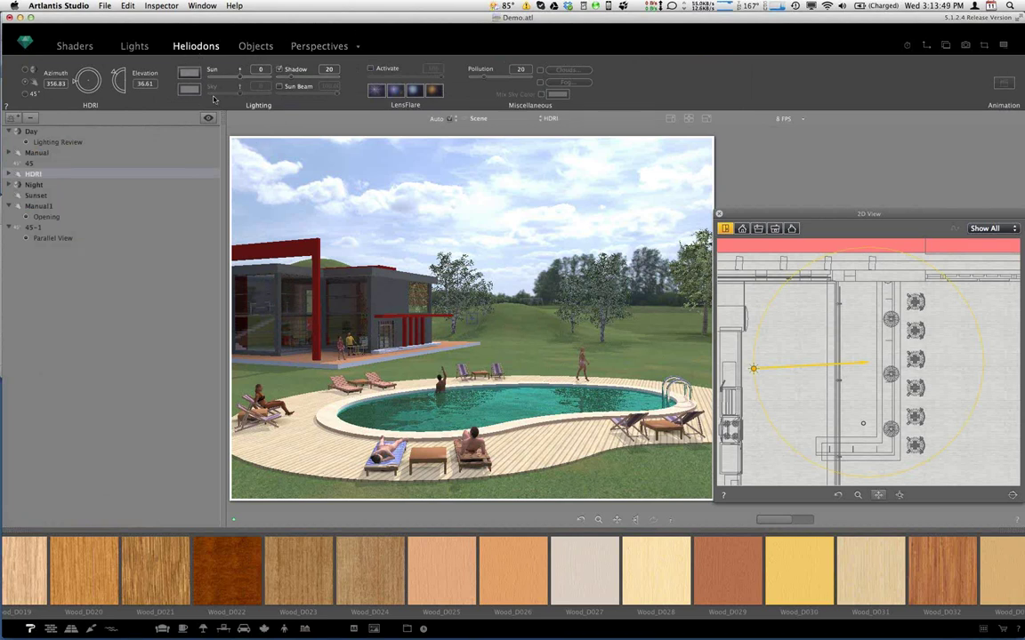
pyautogui.click(321, 49)
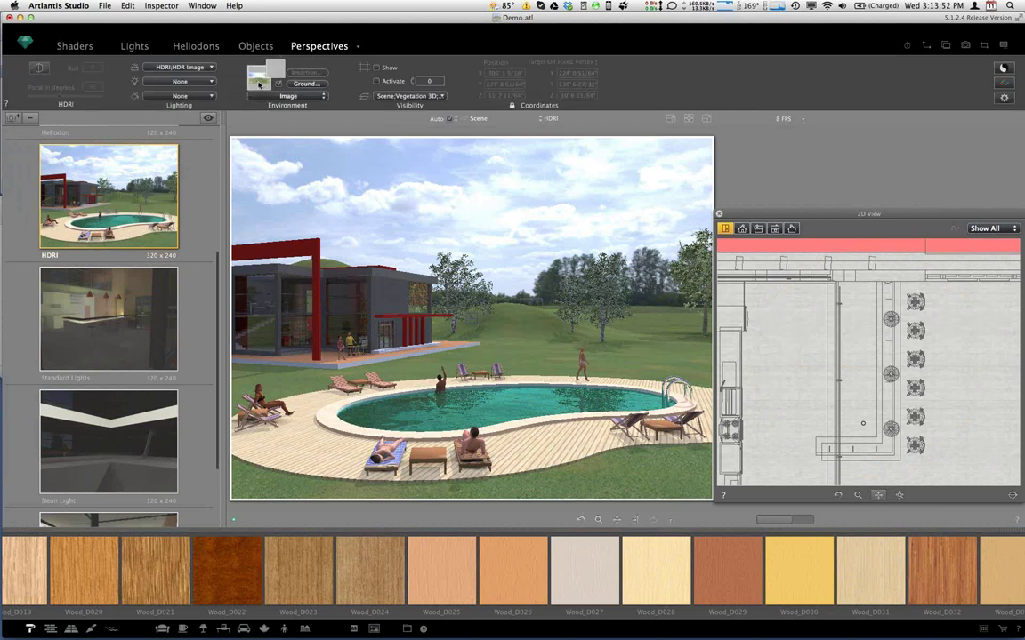
pyautogui.doubleClick(259, 85)
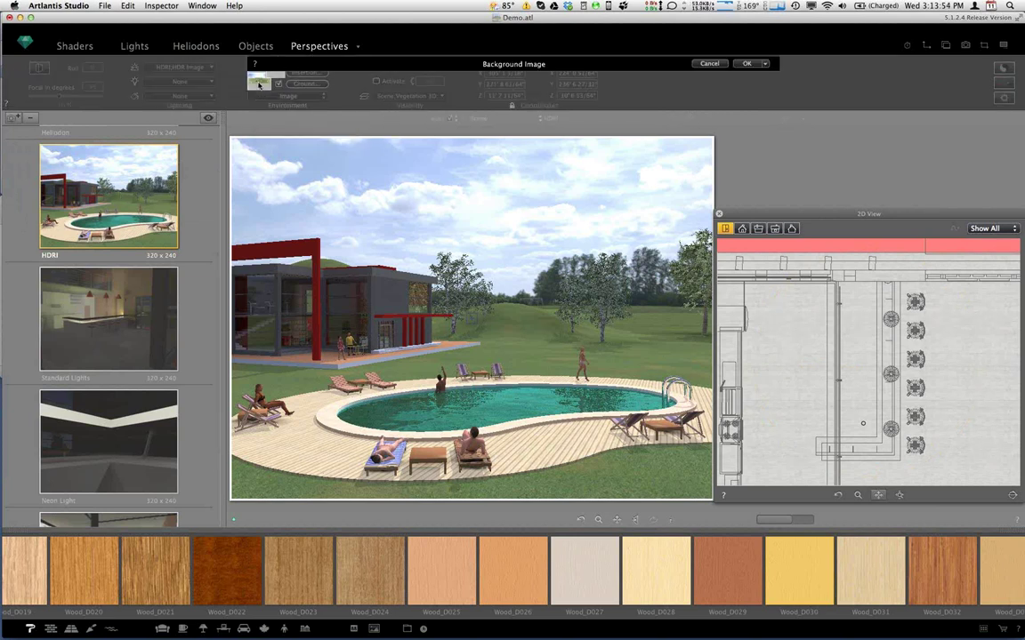